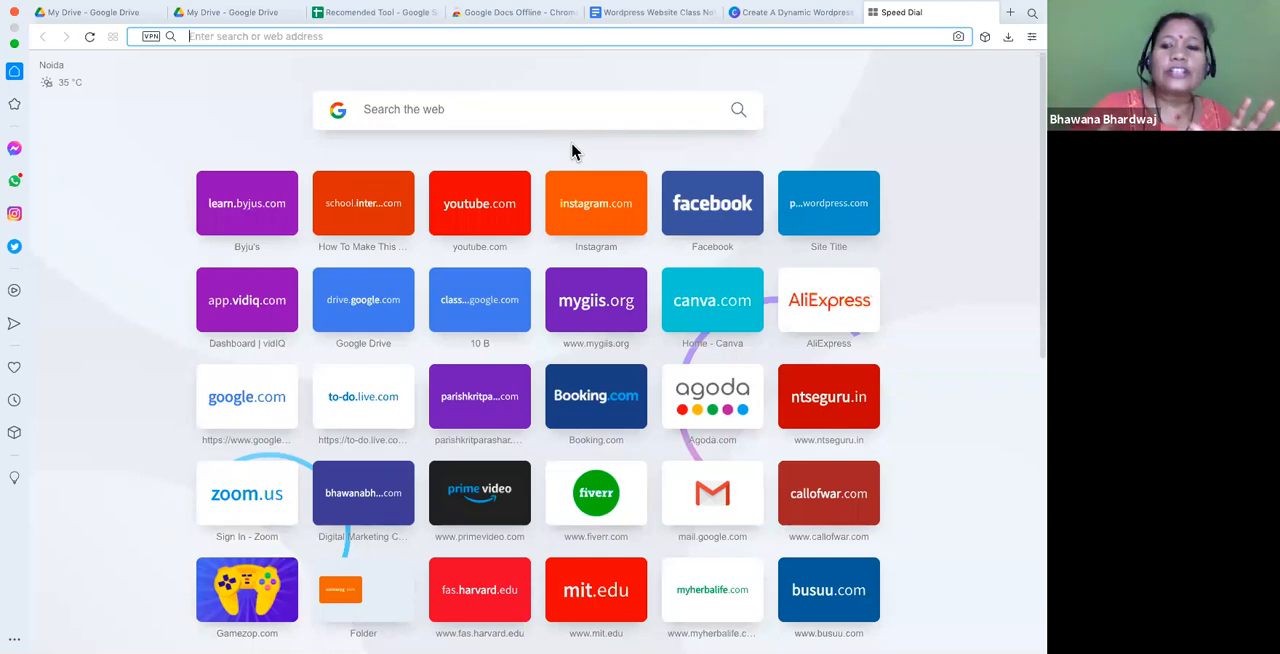
- Switch to the Opera browser and load the demio.com website
key("super+Tab")
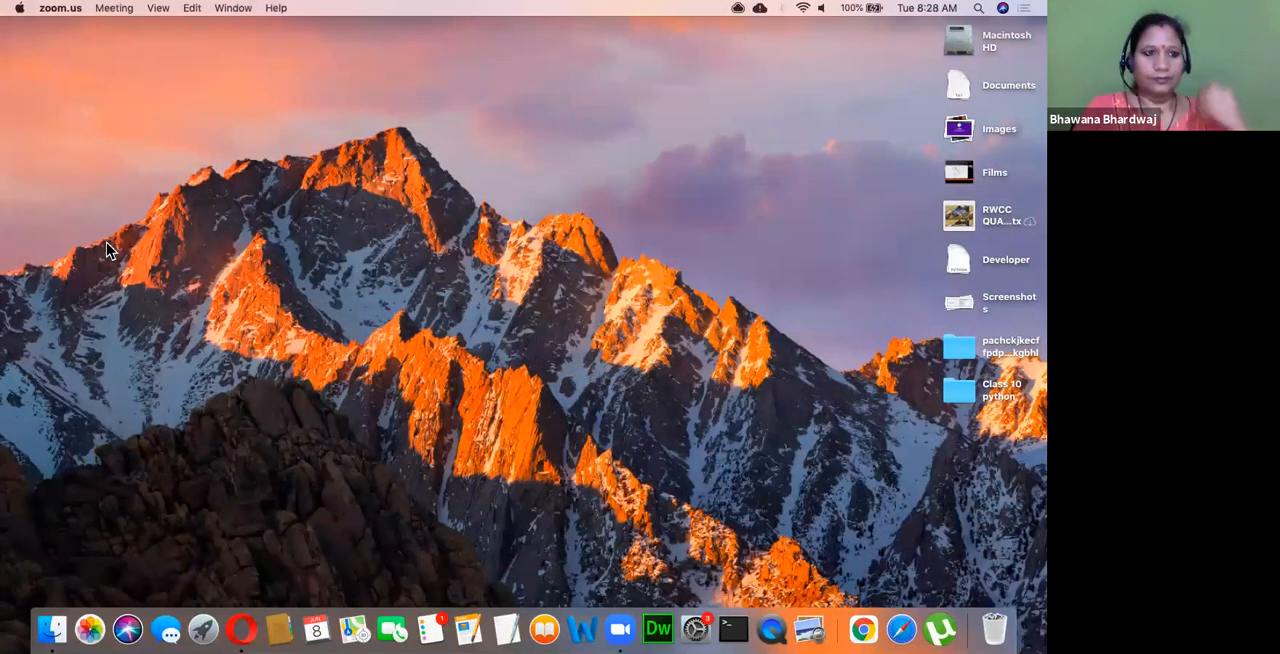
left_click(241, 628)
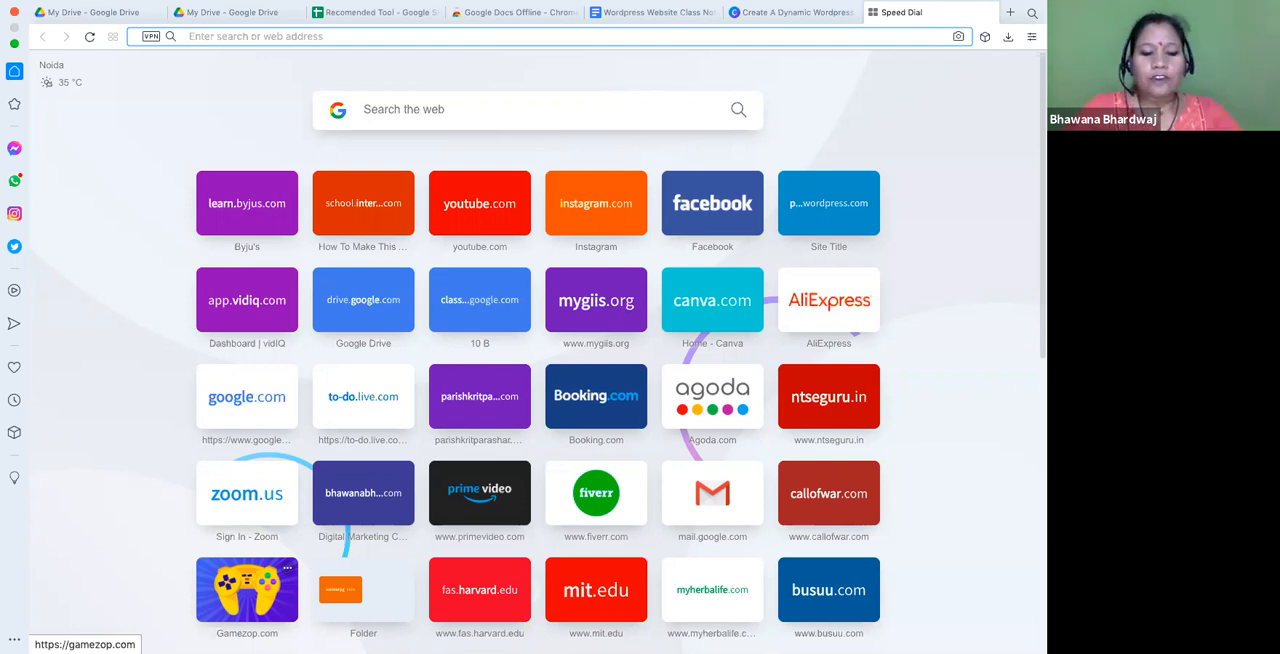
type("demio.com")
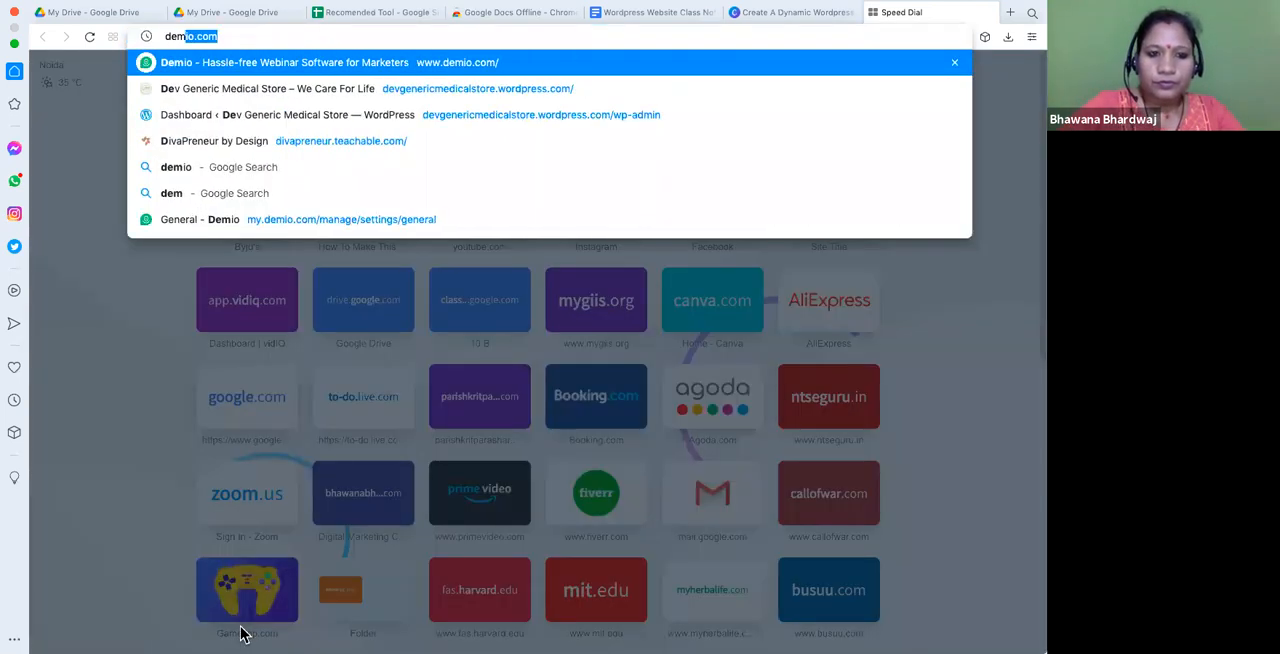
key("Return")
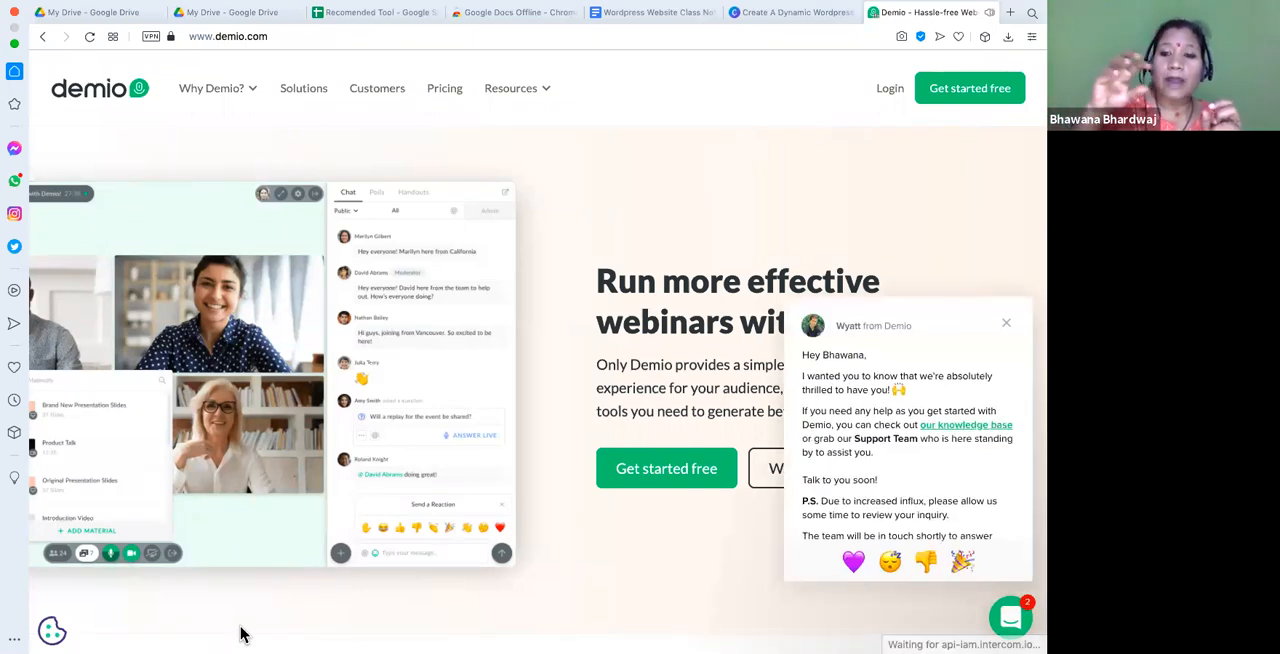
- Dismiss the support chat's welcome message covering the Demio home page
mouse_move(420, 640)
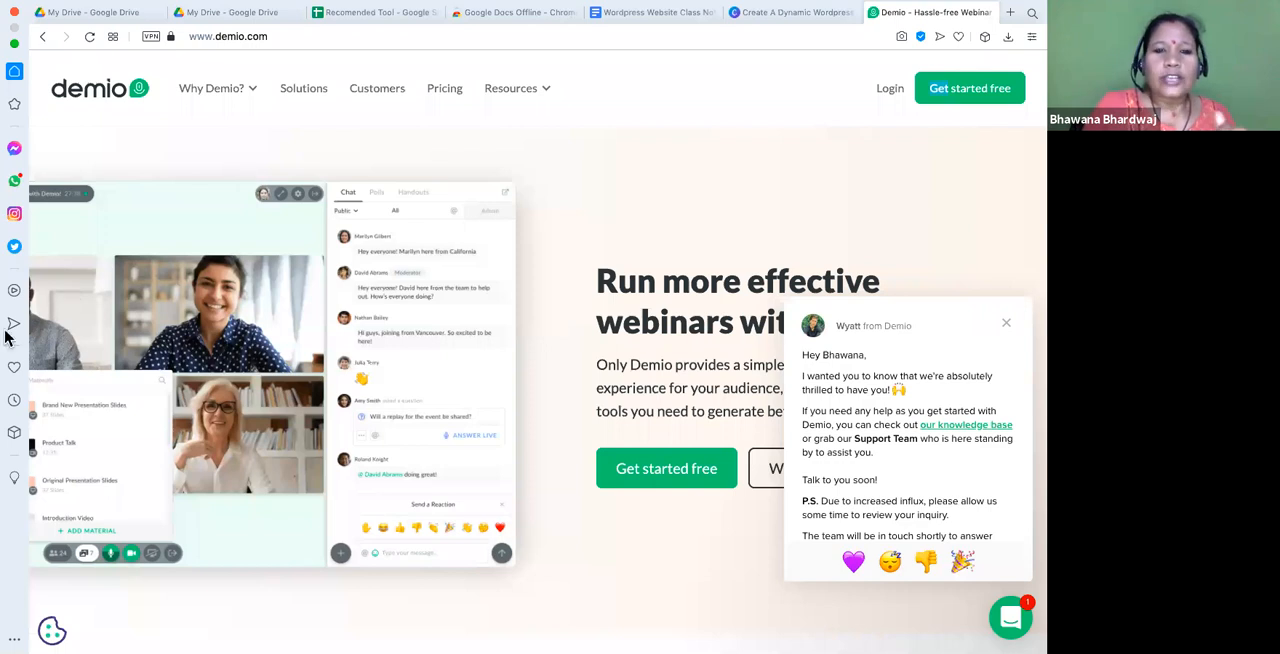
left_click_drag(953, 314, 1011, 323)
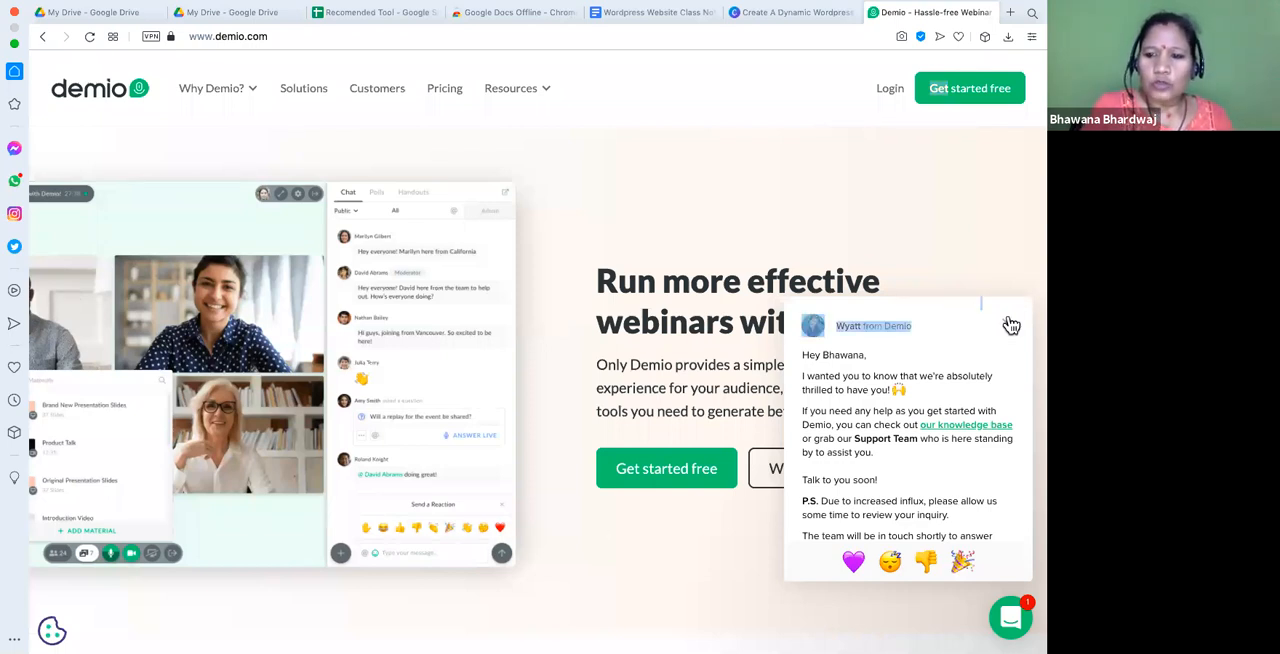
left_click(1011, 326)
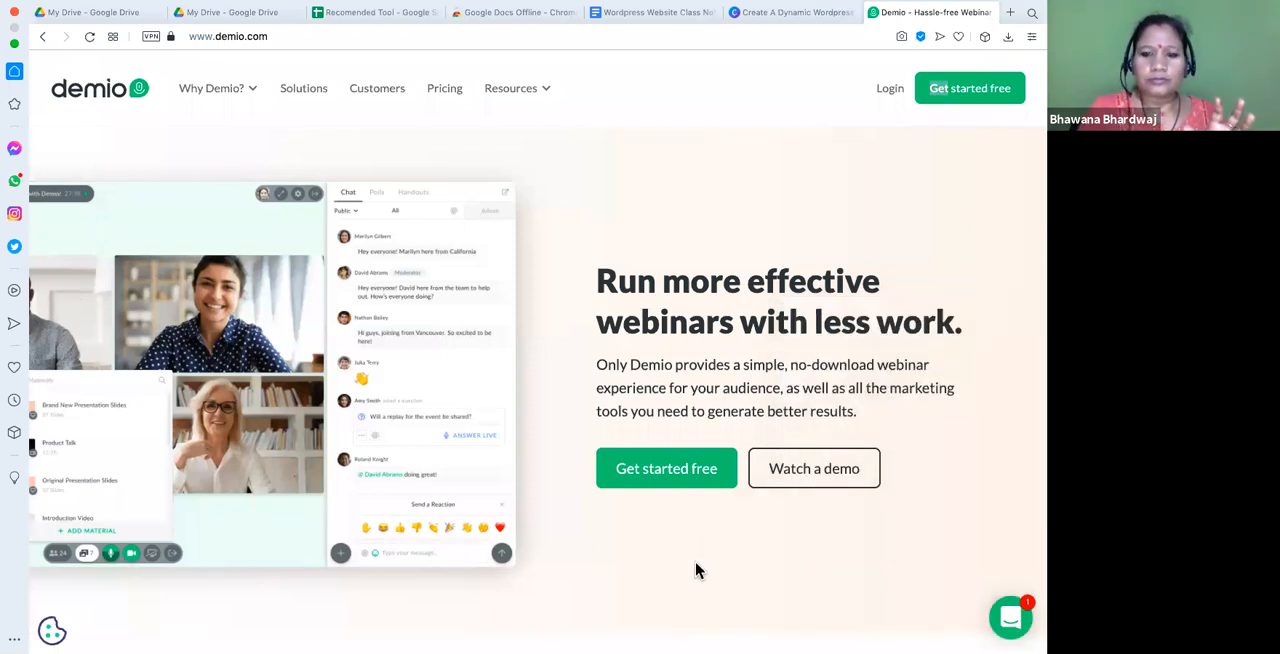
- Open Demio's free trial sign-up form and fill in the full name and work email from the saved autofill entry
left_click(639, 482)
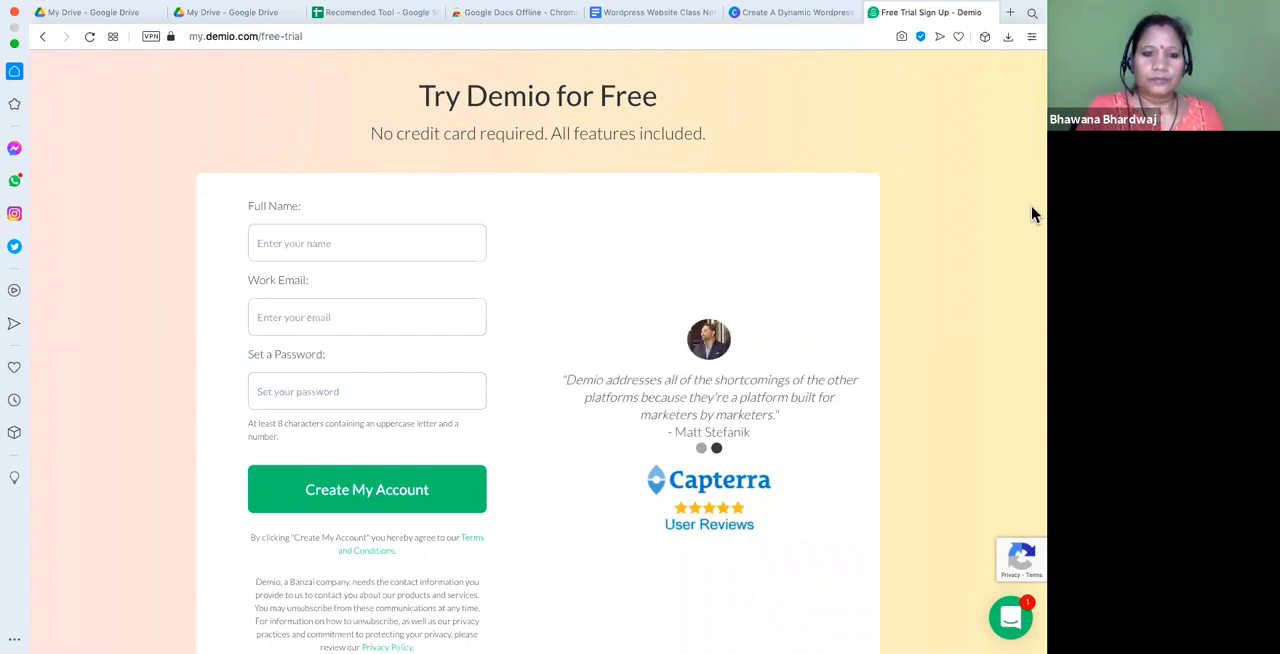
left_click(345, 249)
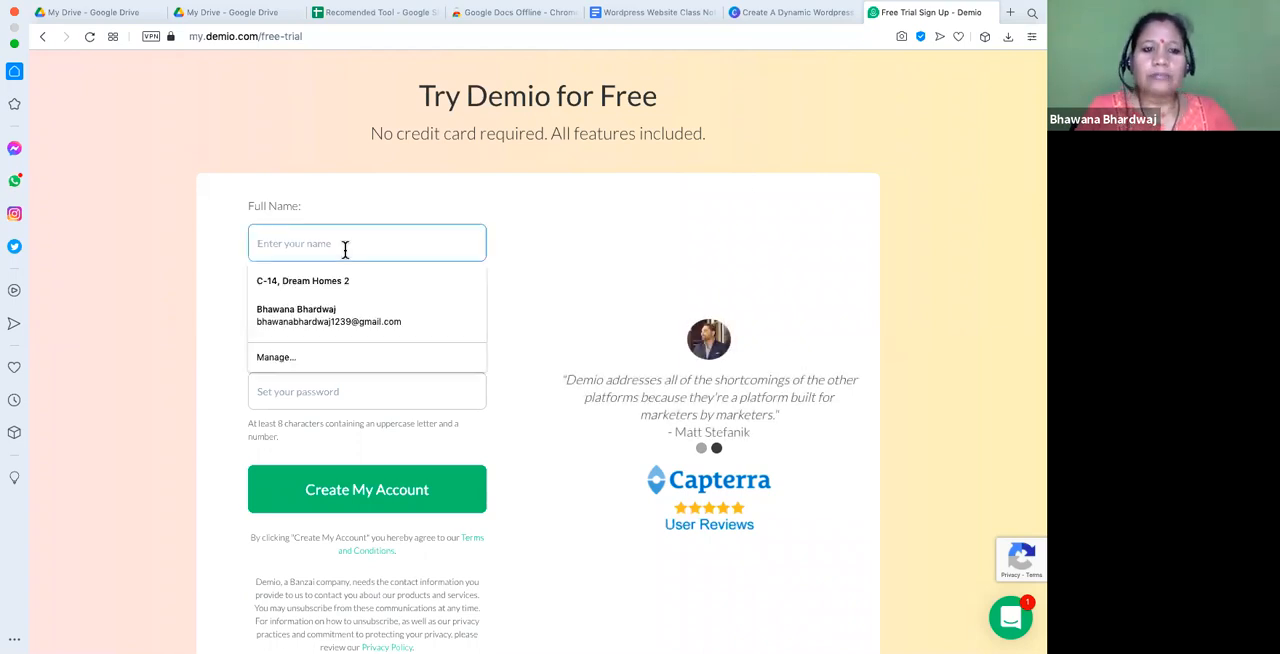
left_click(316, 321)
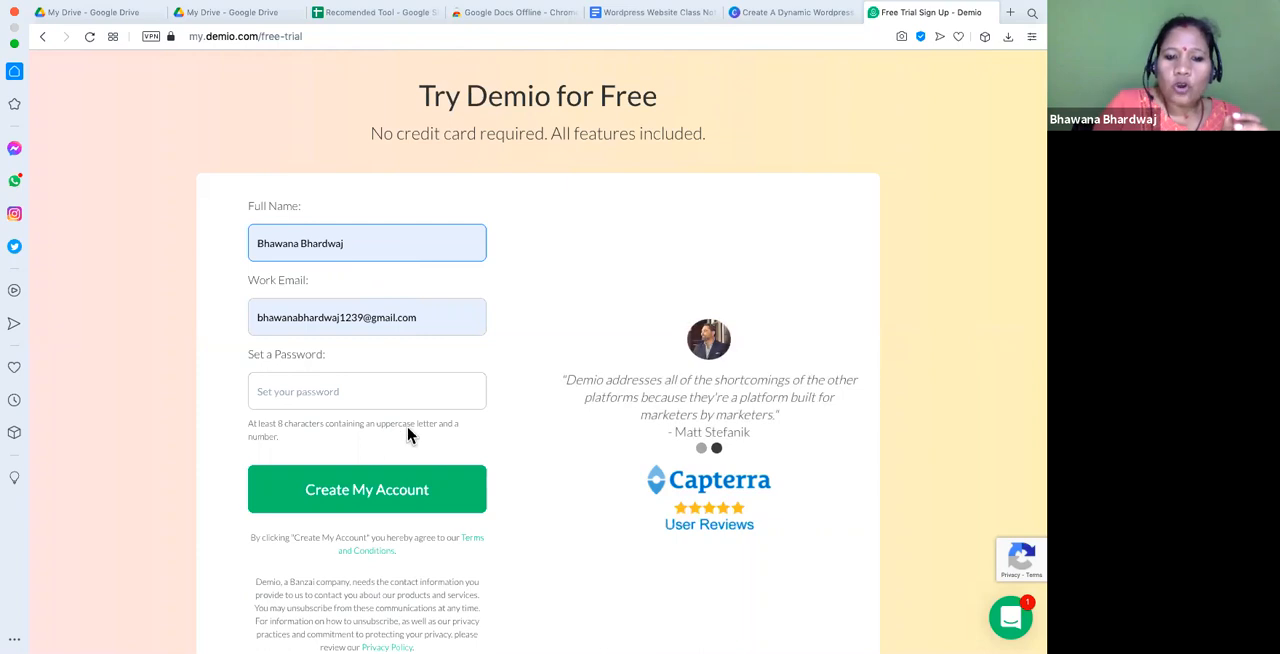
scroll(512, 449, "down", 3)
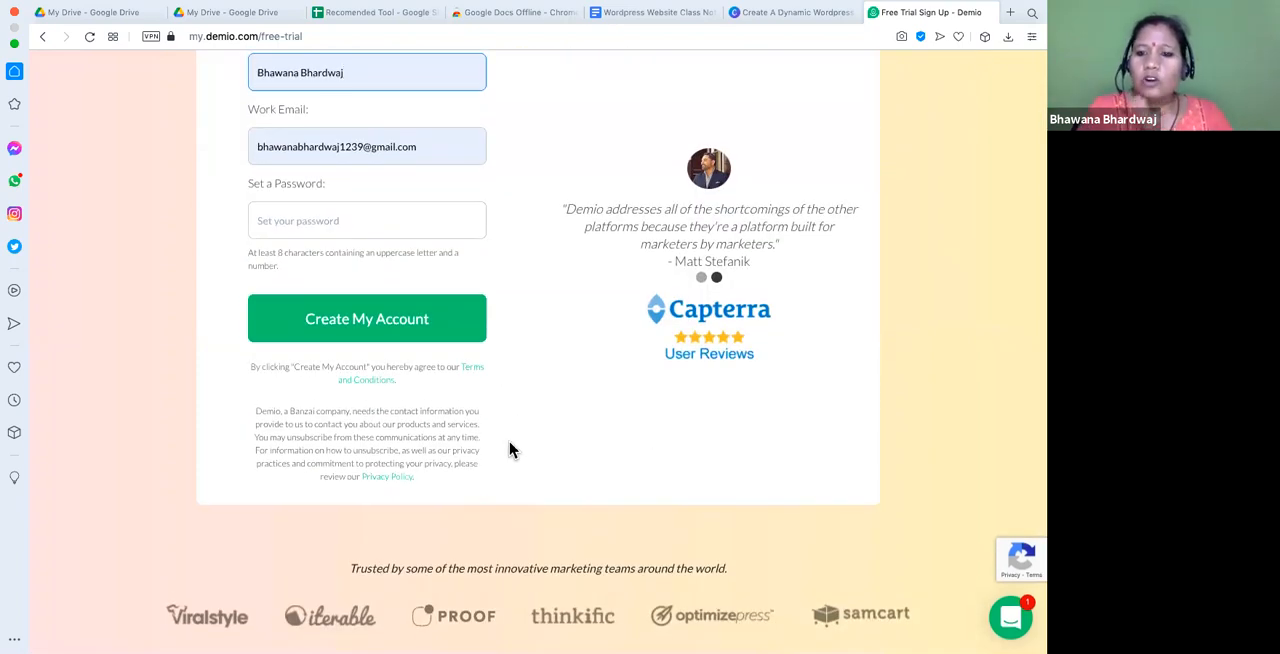
scroll(509, 449, "up", 3)
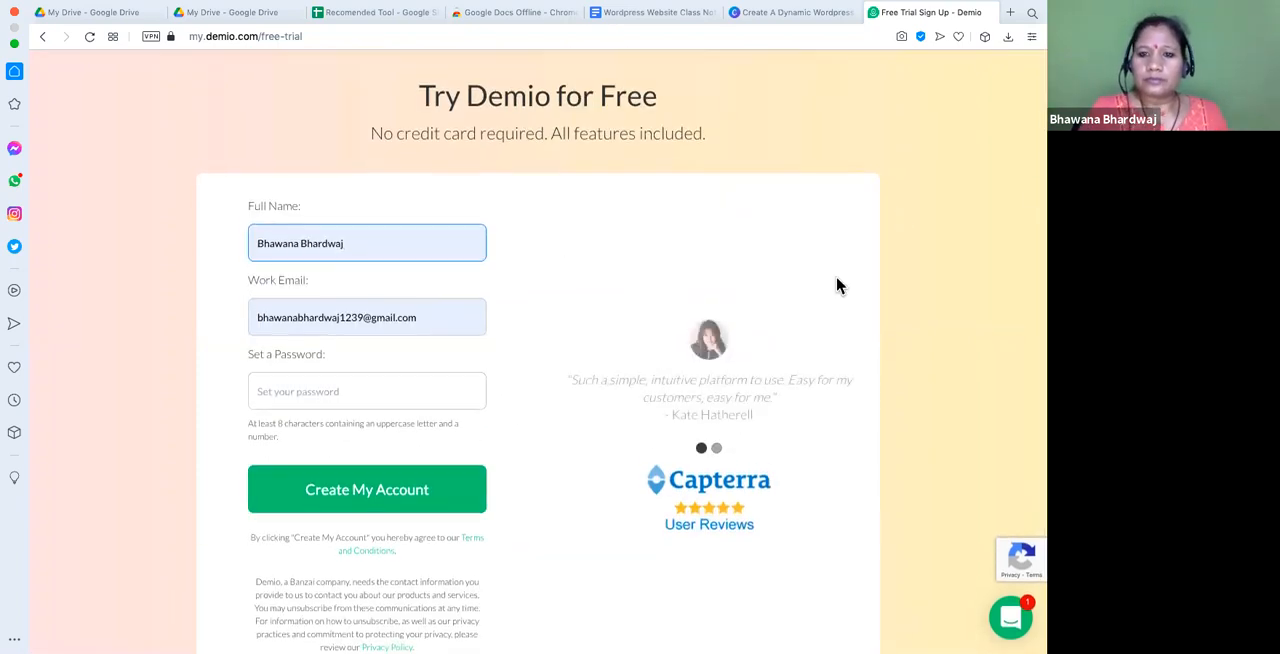
- Return to the demio.com home page and open the login page for existing accounts
left_click(234, 38)
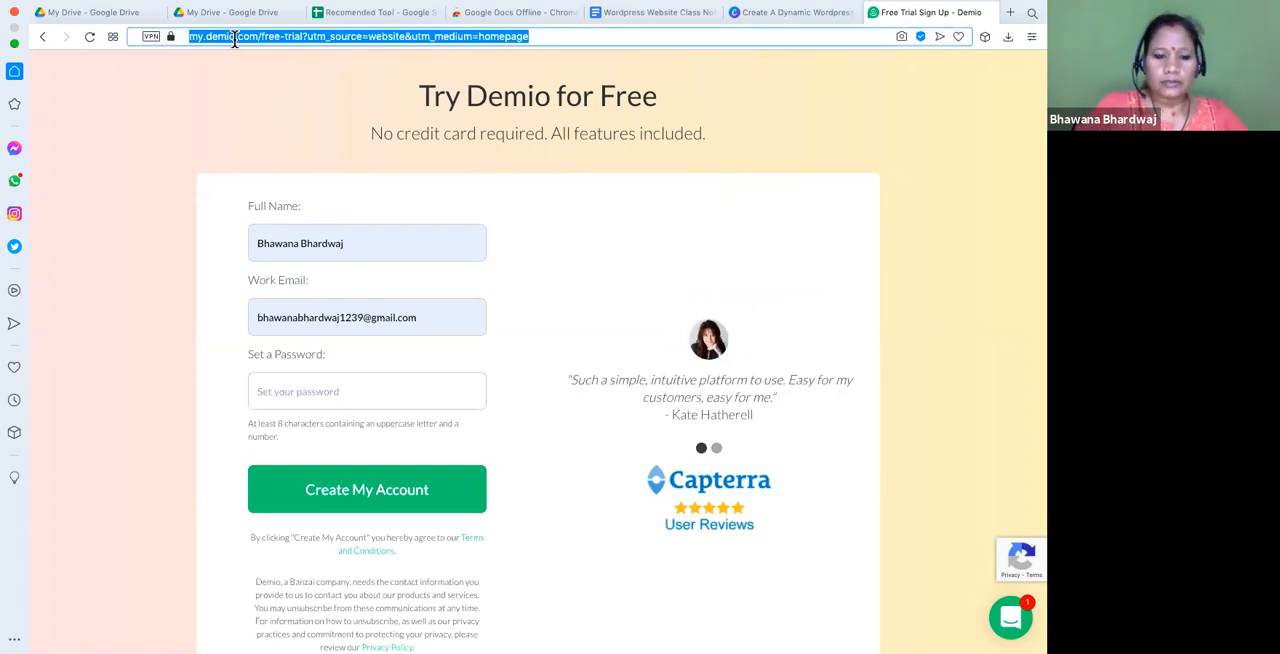
type("de")
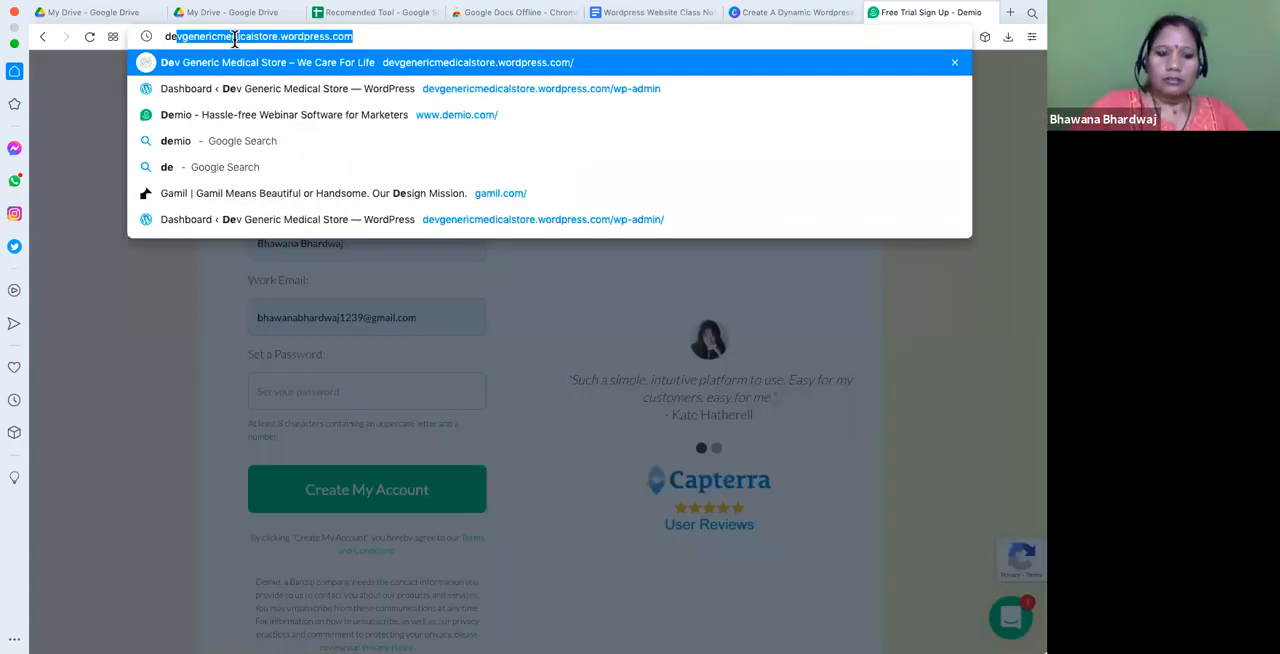
type("em")
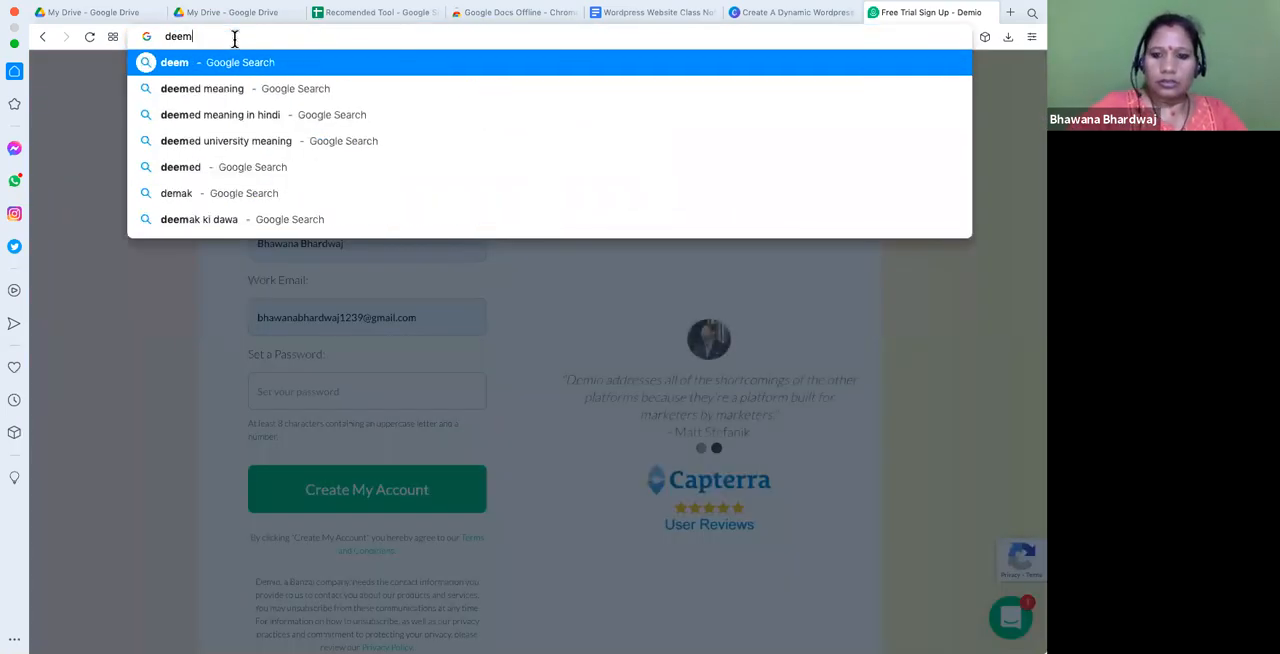
key("BackSpace")
key("BackSpace")
key("BackSpace")
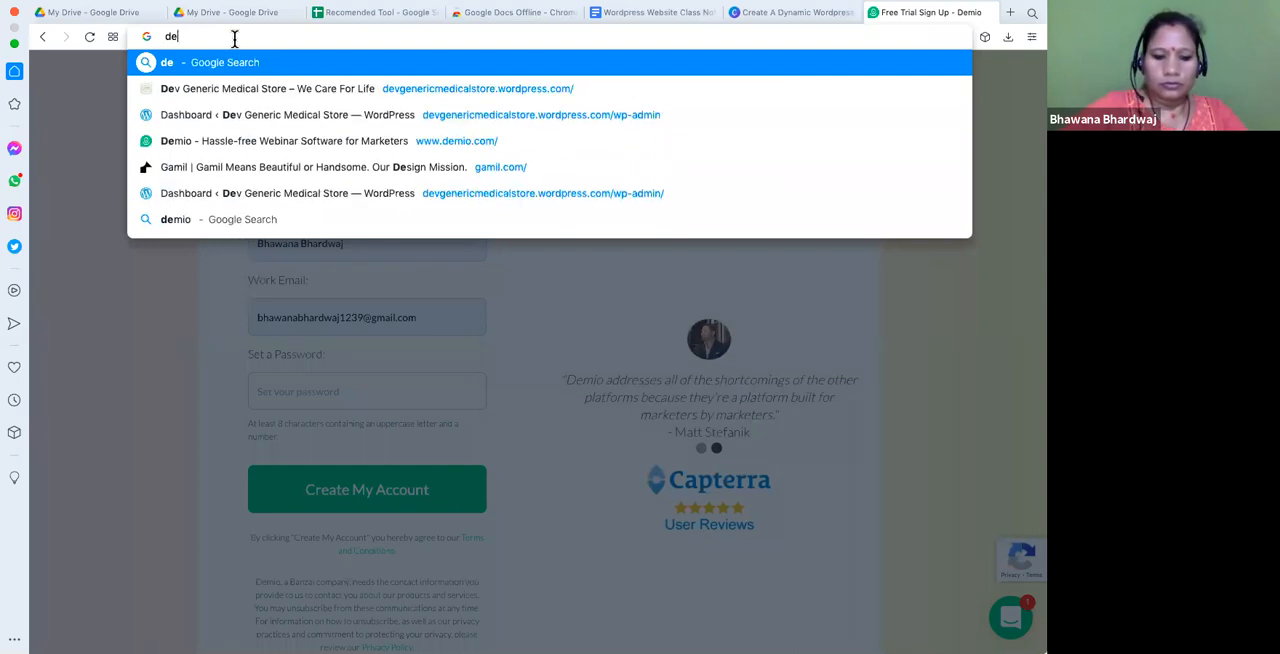
type("em")
key("Return")
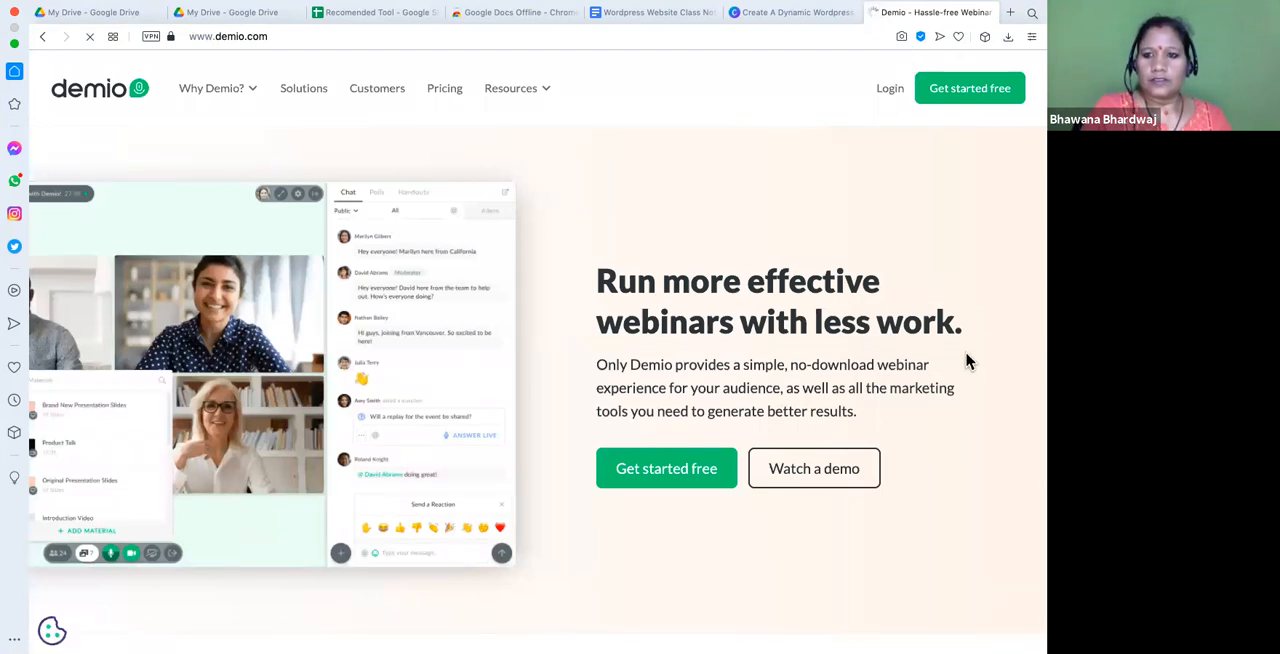
left_click(889, 89)
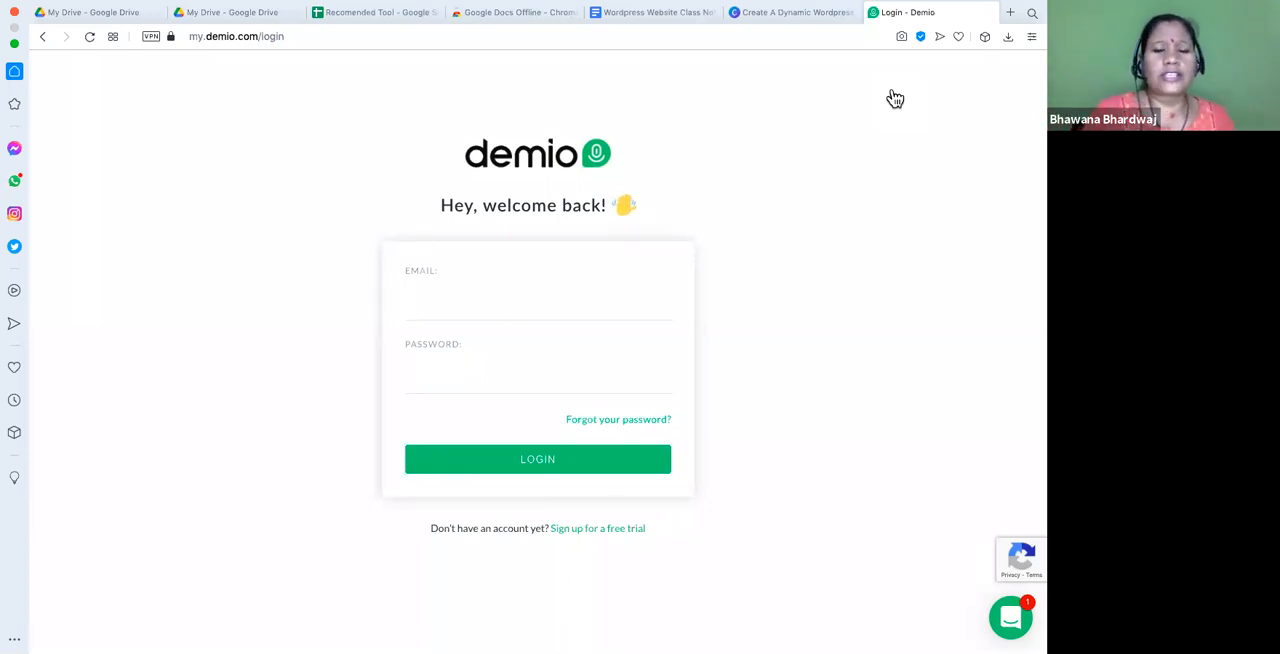
- Log in to Demio with the saved account email and the account password
left_click(427, 309)
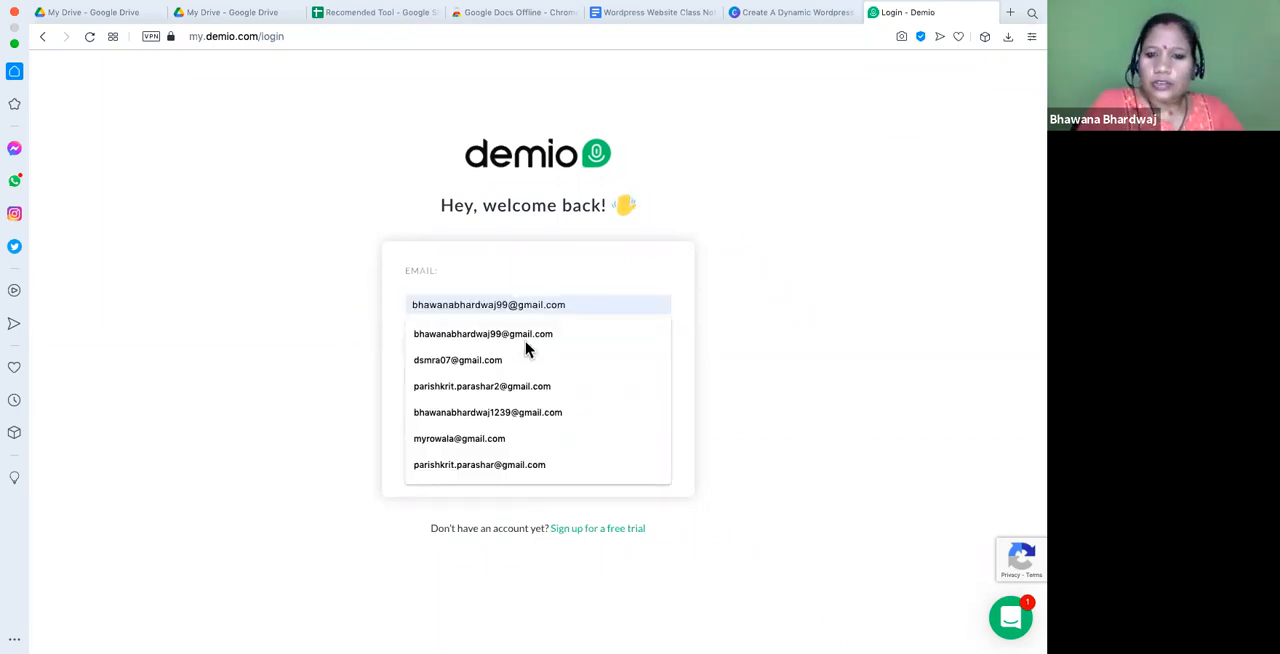
left_click(501, 418)
left_click(454, 382)
type("••••••••••••••")
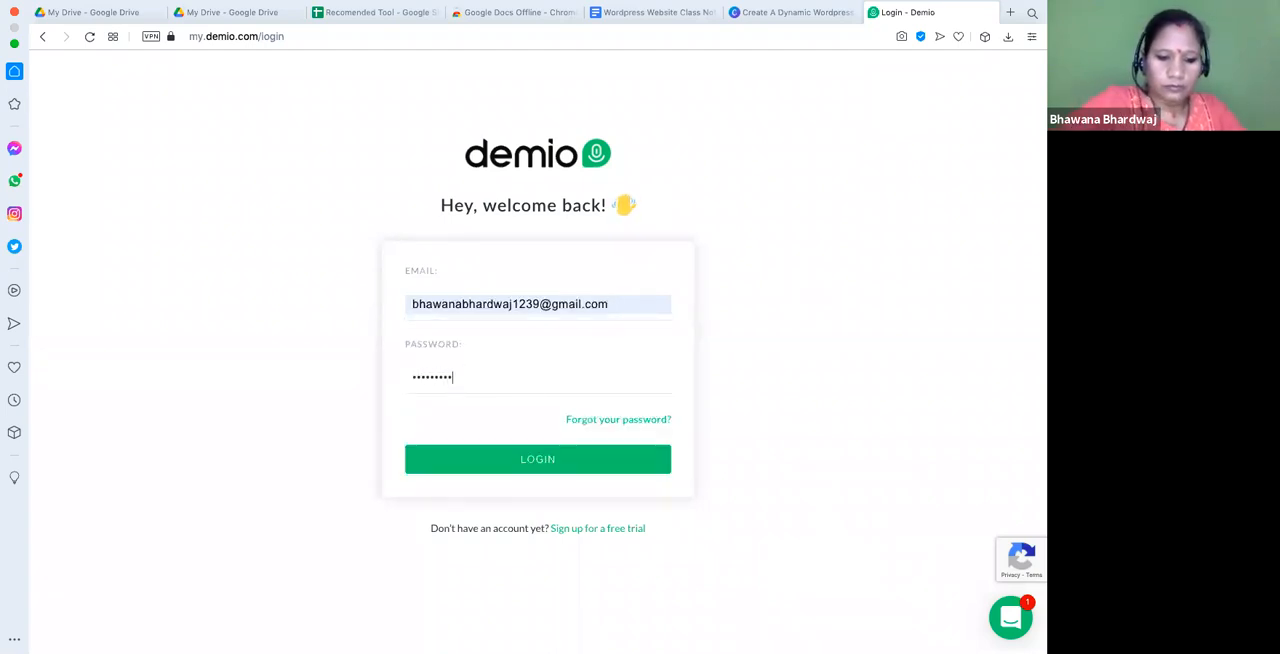
key("Return")
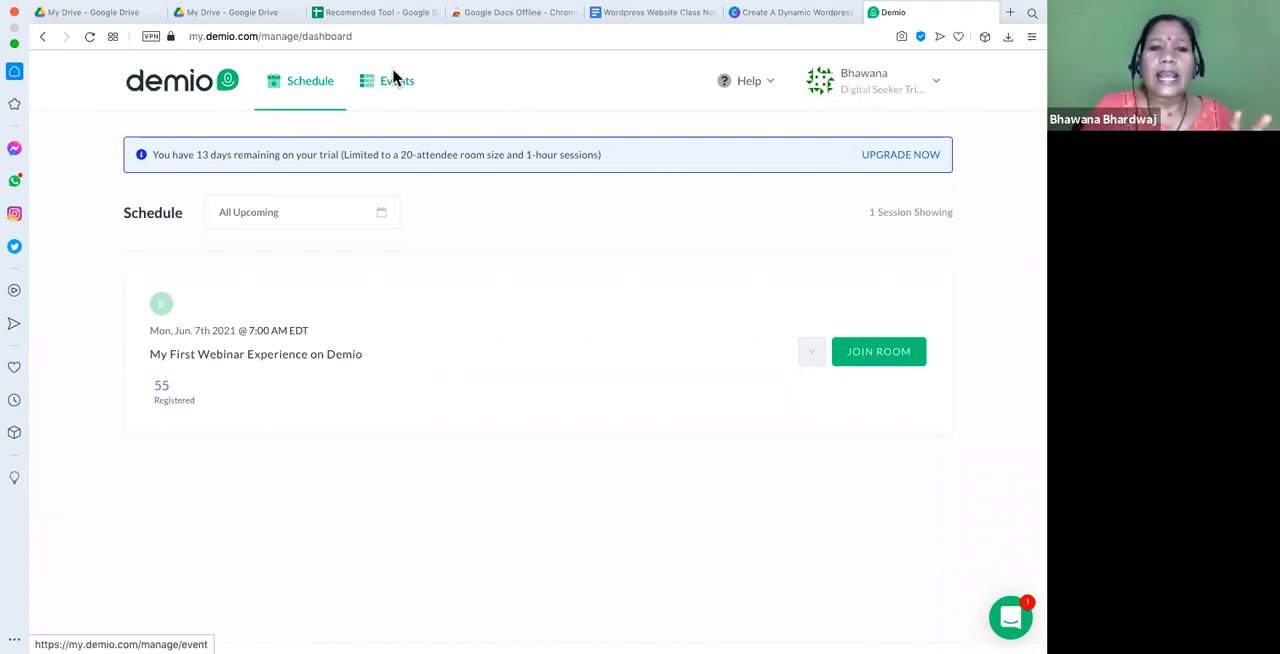
- Start a new event of the Standard type from the account's Events list
left_click(396, 82)
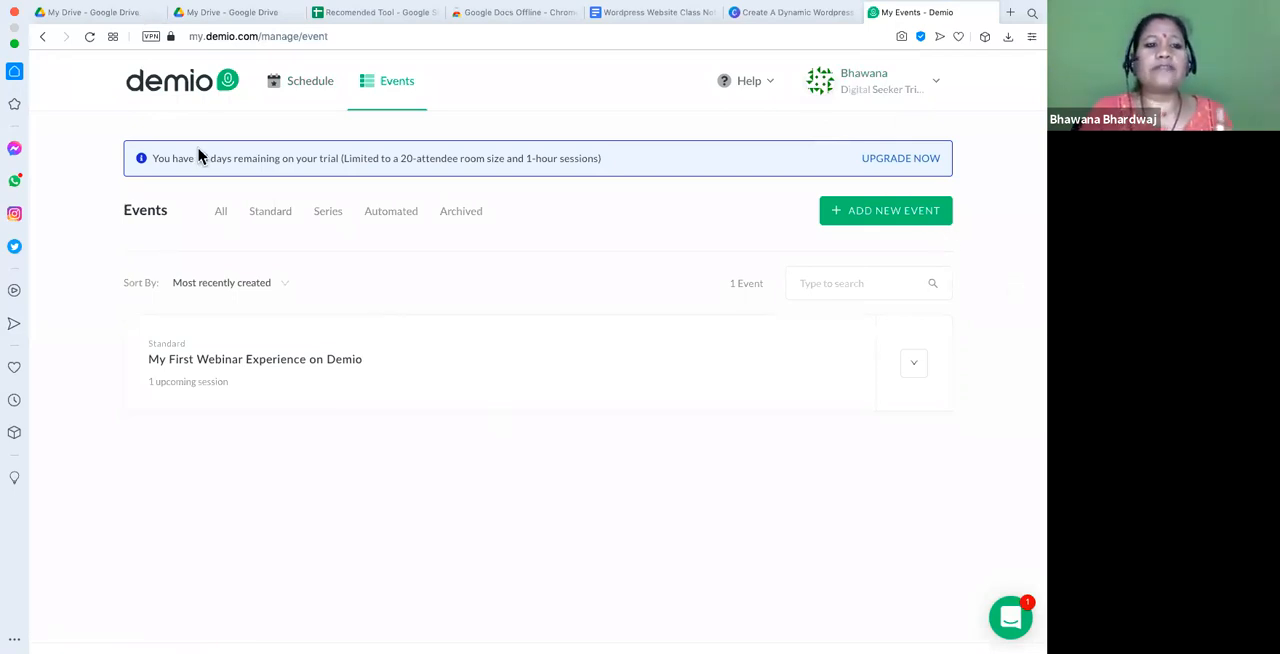
left_click(895, 214)
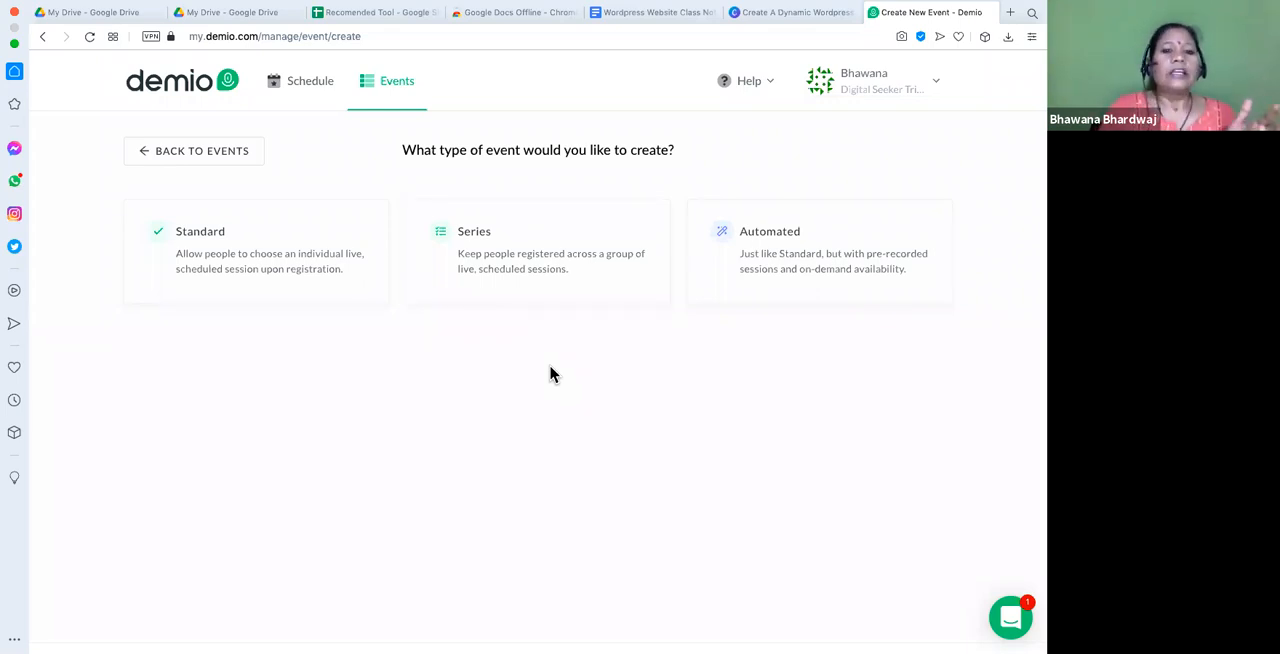
left_click(278, 271)
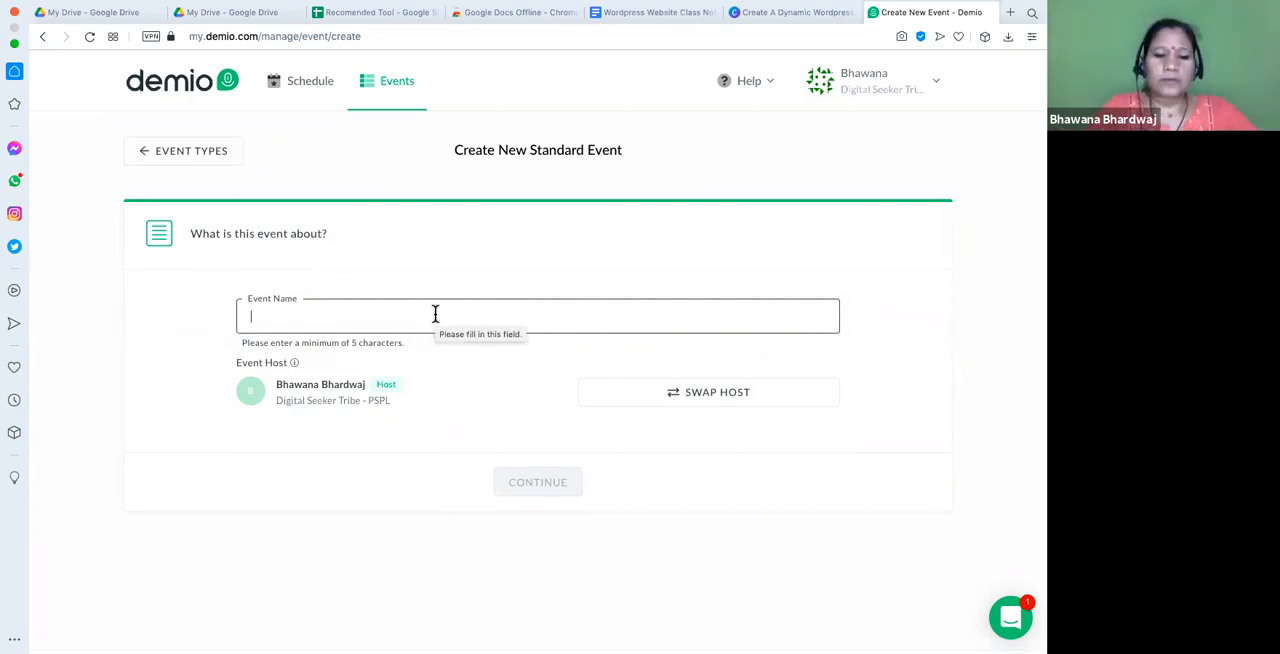
- Enter "Create Personal Brand & Blog Website" as the event name
type("We")
key("BackSpace")
key("BackSpace")
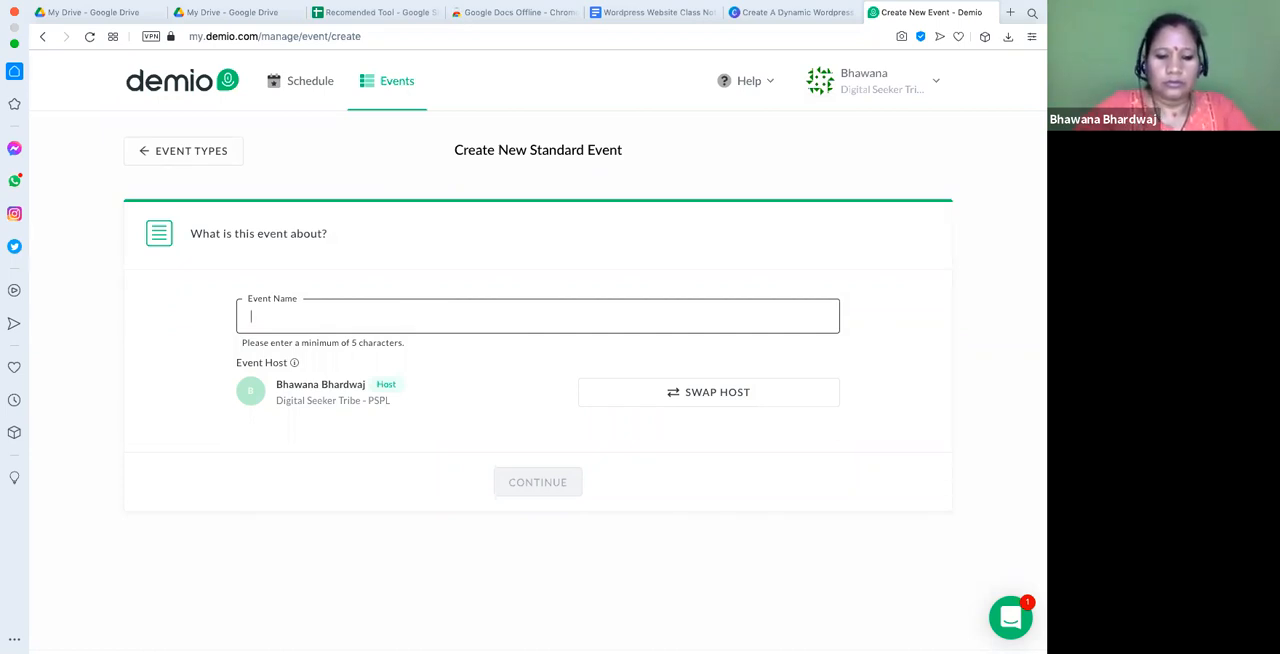
type("Create Persona")
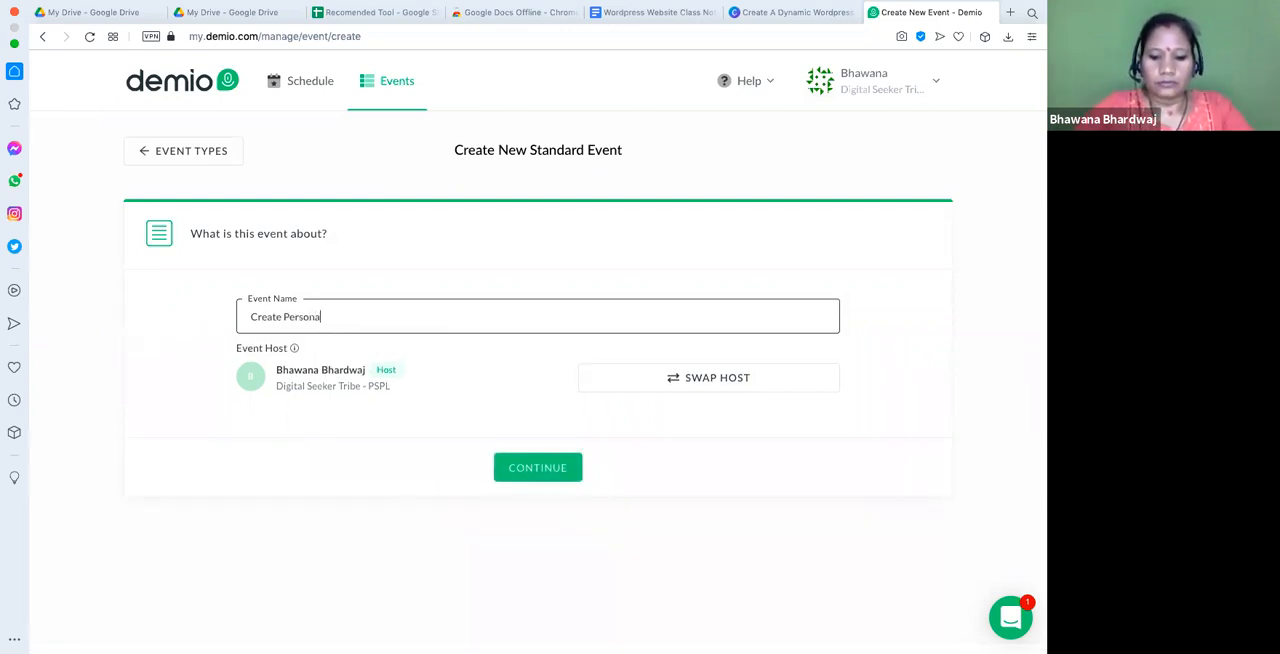
type("l Brand")
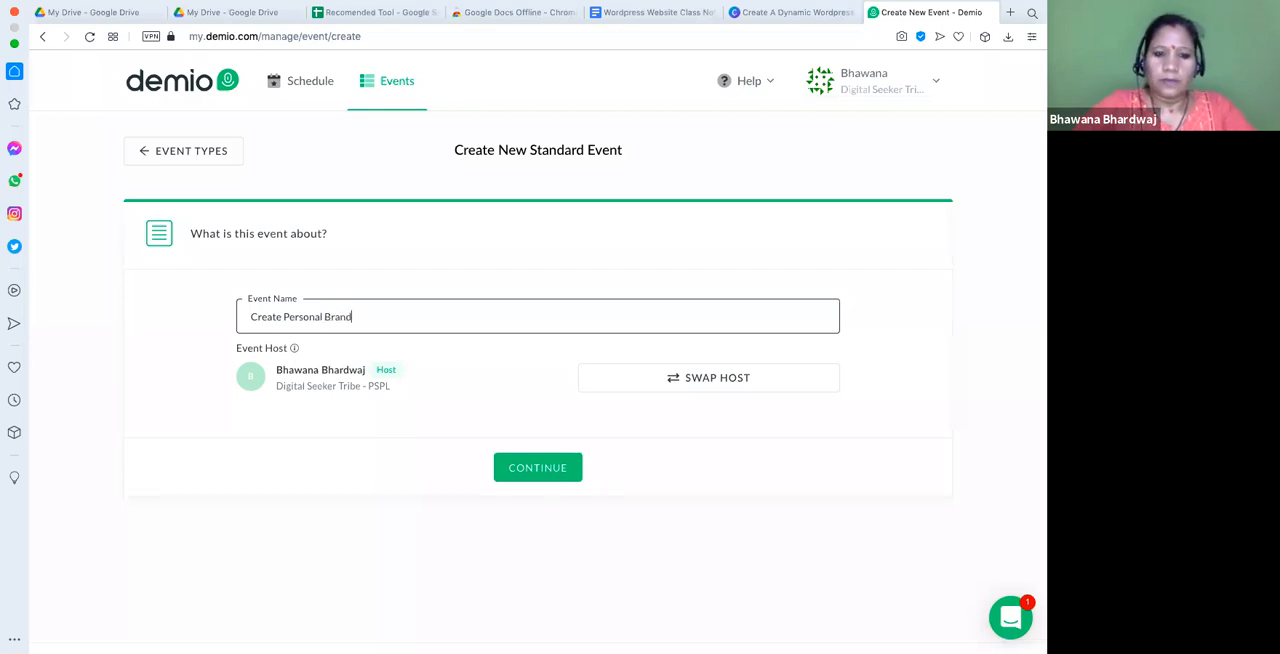
type(" & Blo")
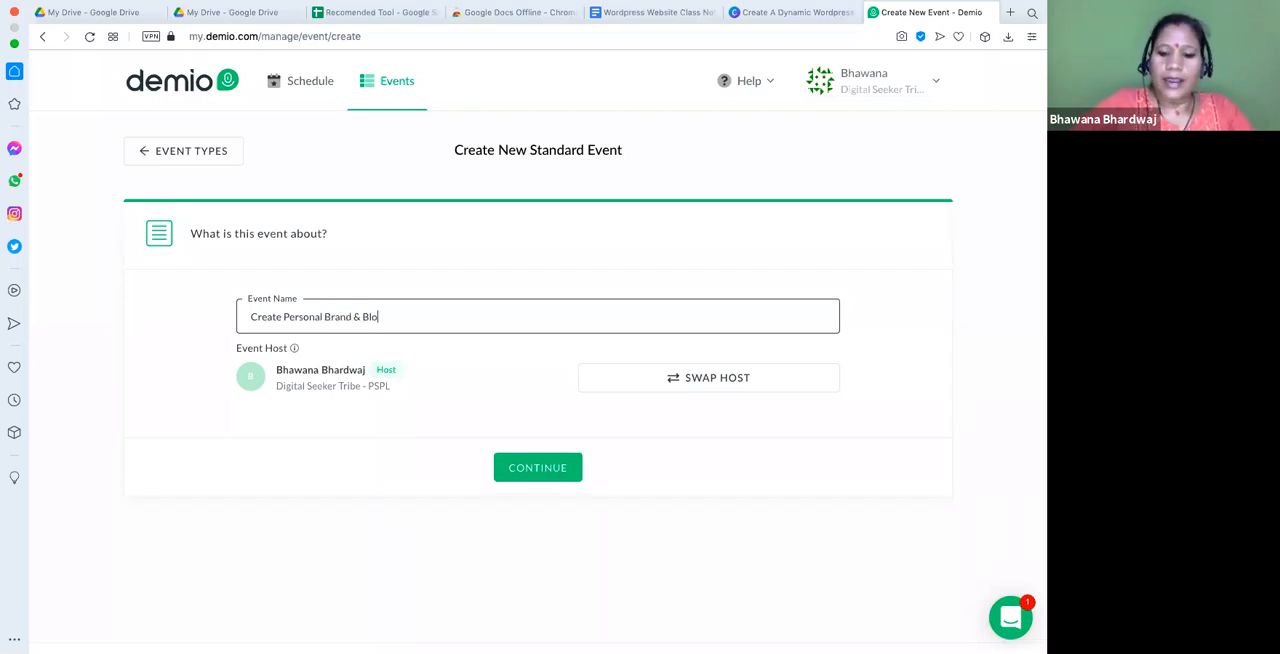
type("g Website")
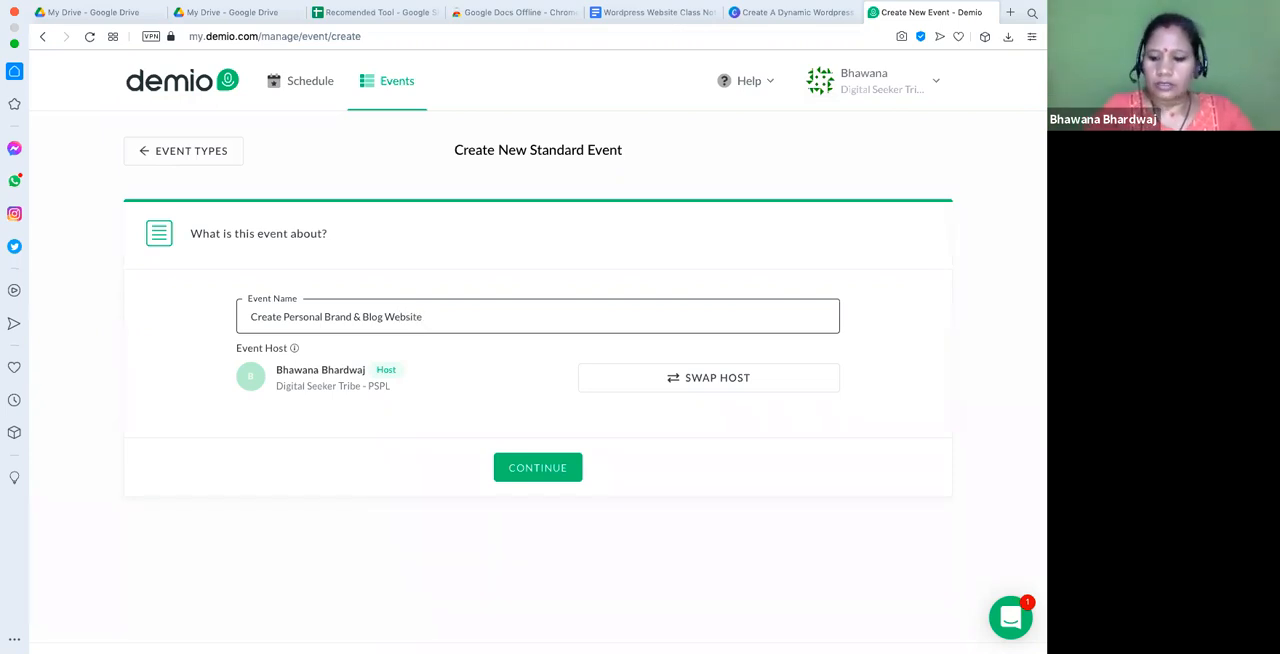
- Insert "Your Own" between "Create" and "Personal" in the event name
key("Right")
key("Right")
key("Right")
key("Right")
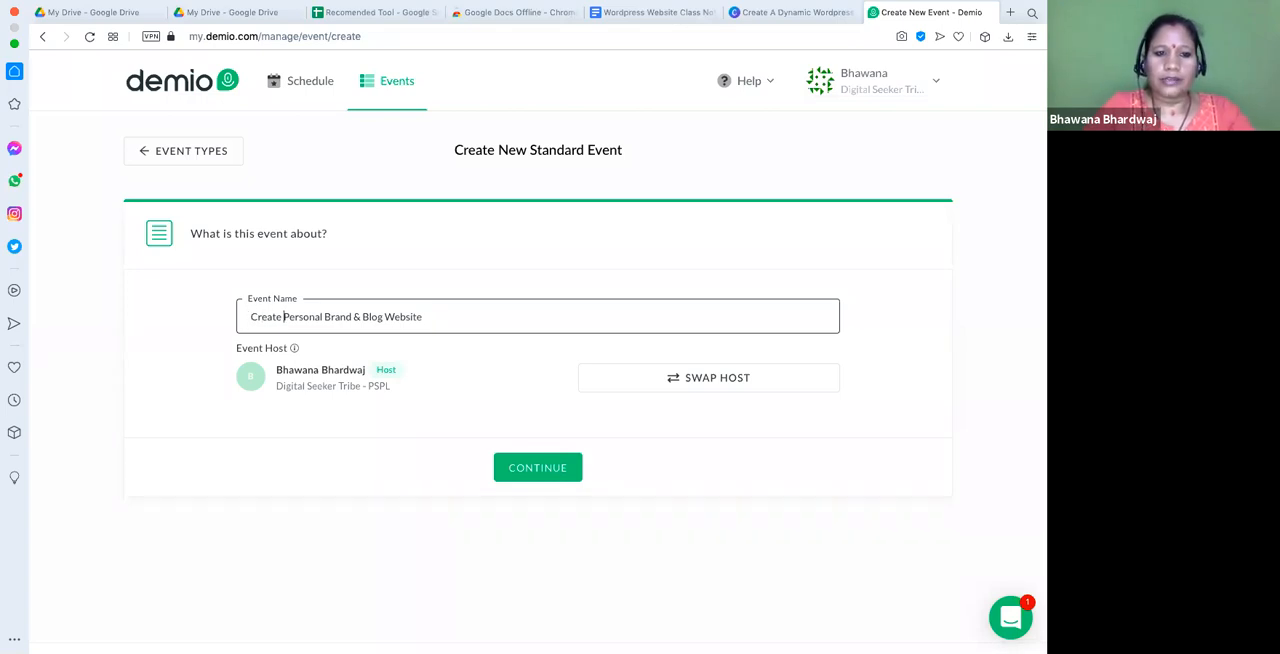
type("Your ")
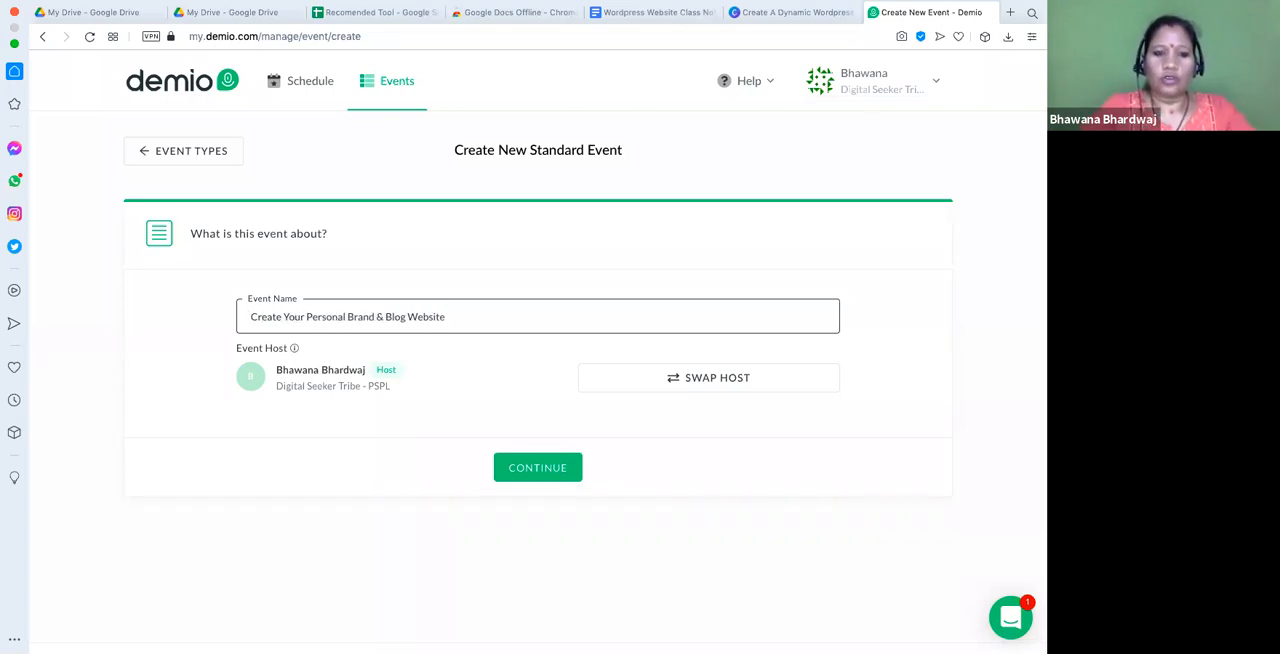
type("Oen")
key("BackSpace")
key("BackSpace")
key("BackSpace")
type("wn")
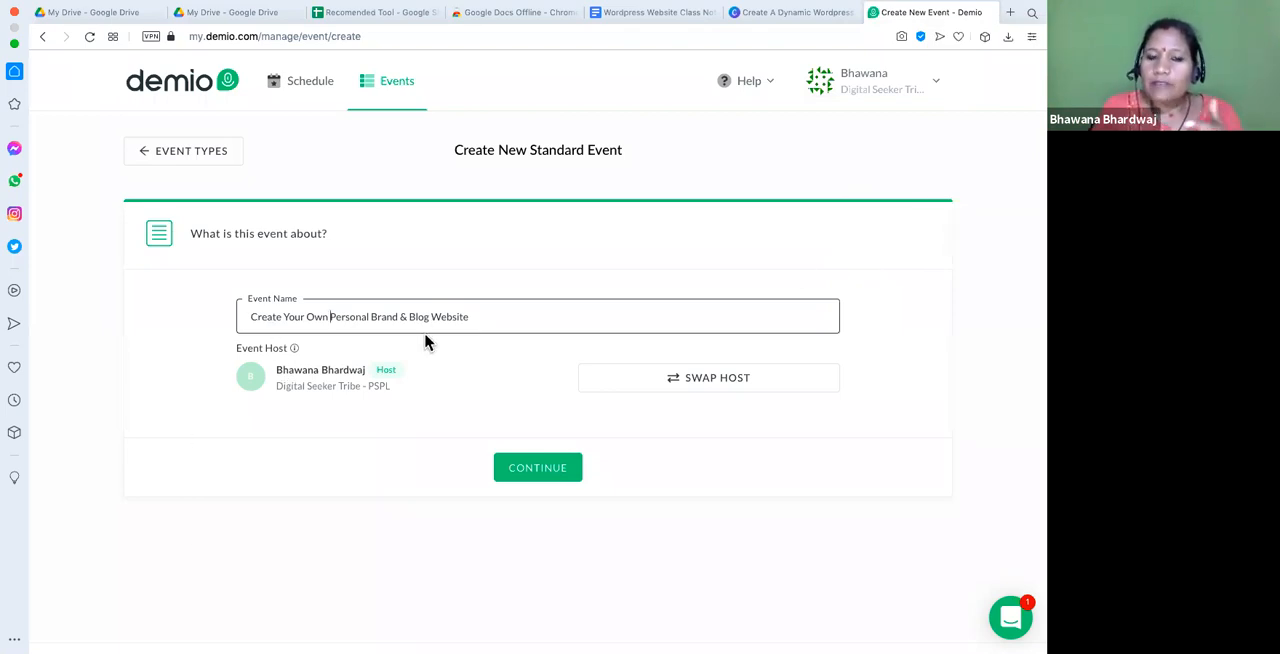
- Append "Using Wordpress" to the end of the event name
left_click(281, 317)
double_click(268, 318)
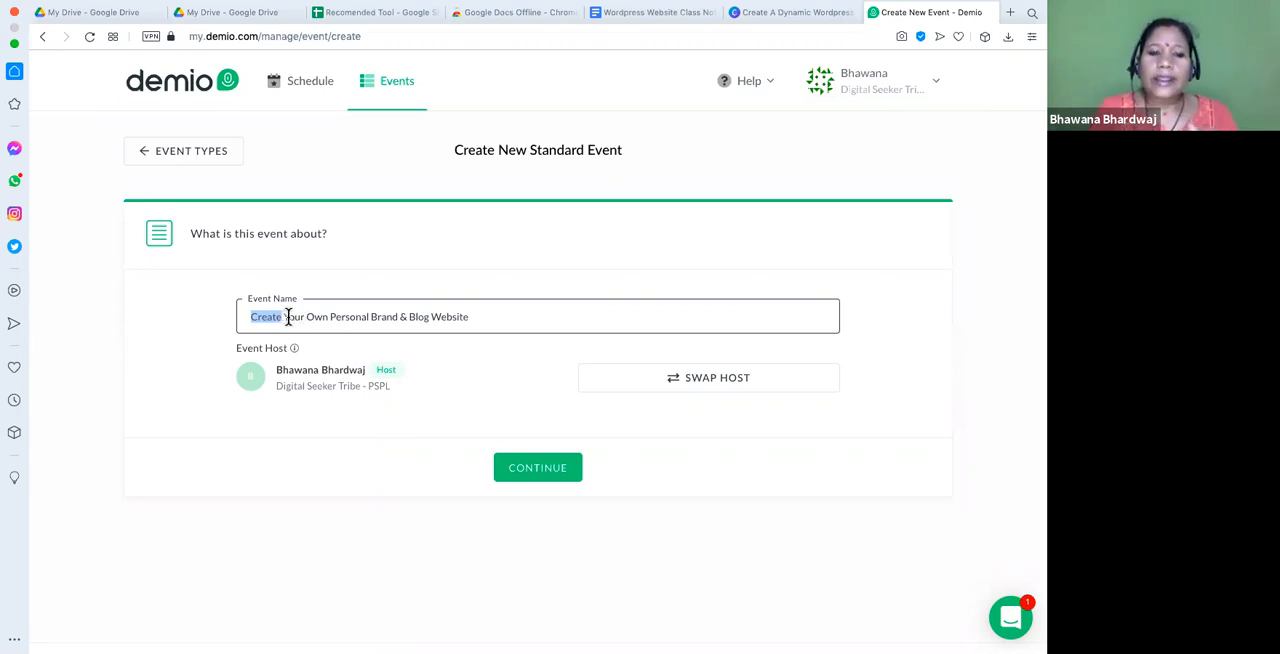
left_click(502, 317)
type("Using")
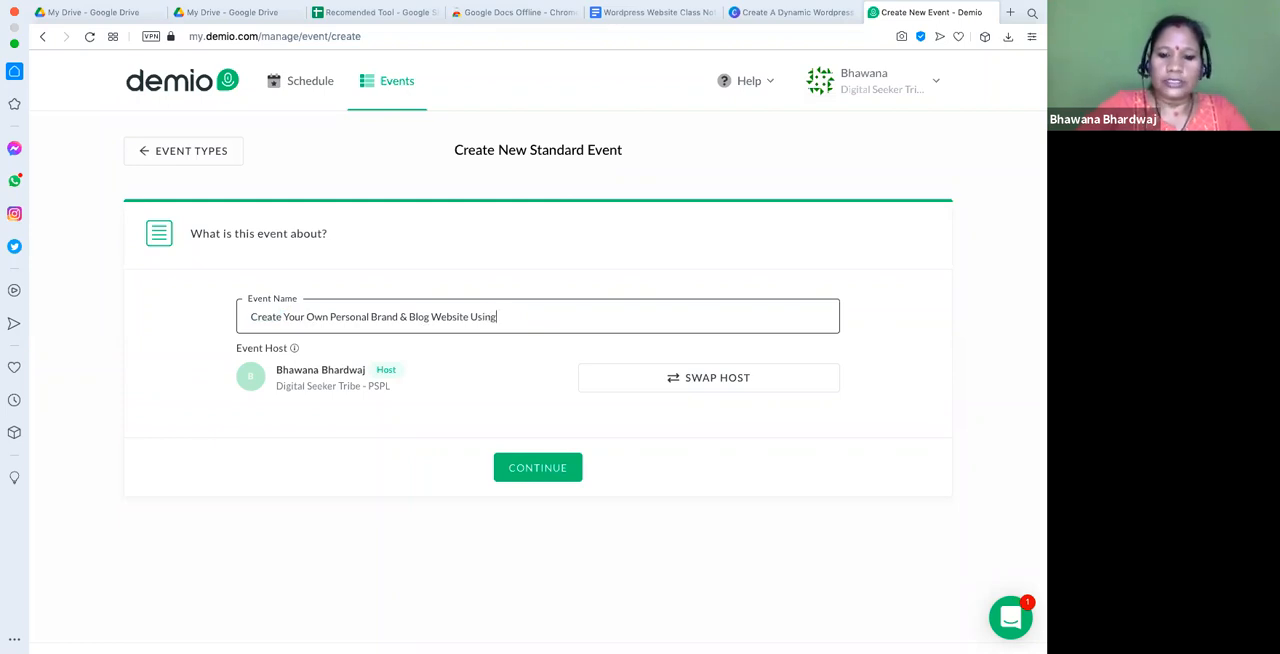
type(" Wordpre")
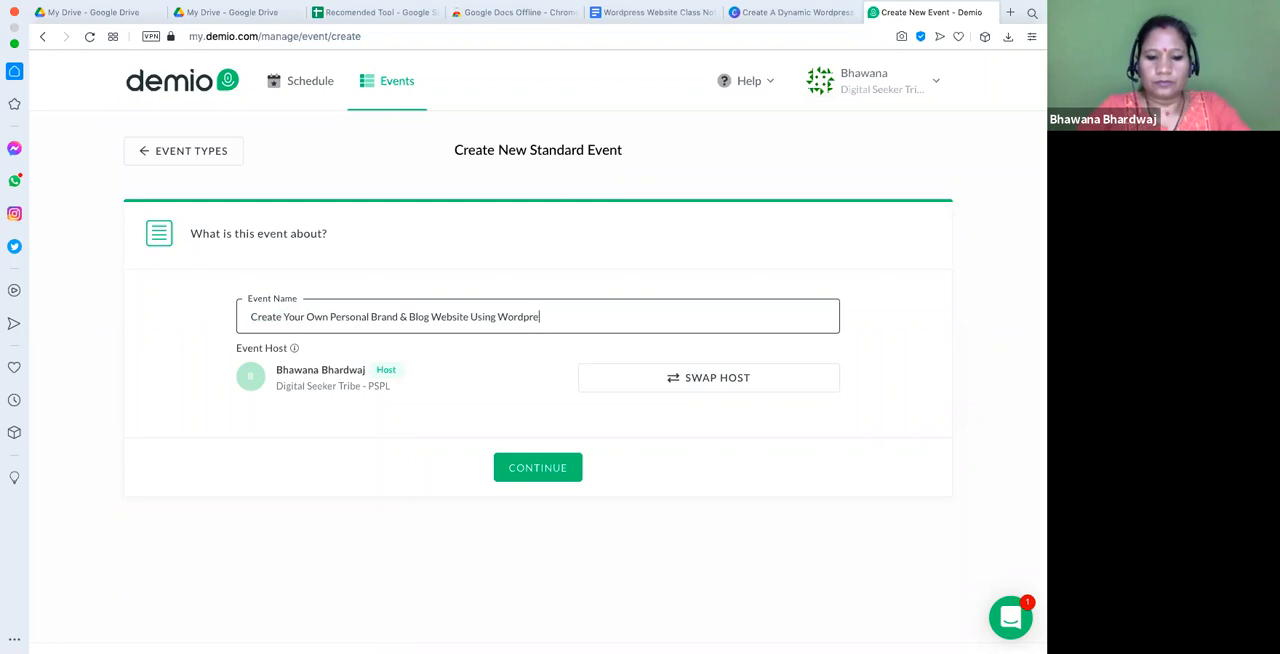
type("ss in")
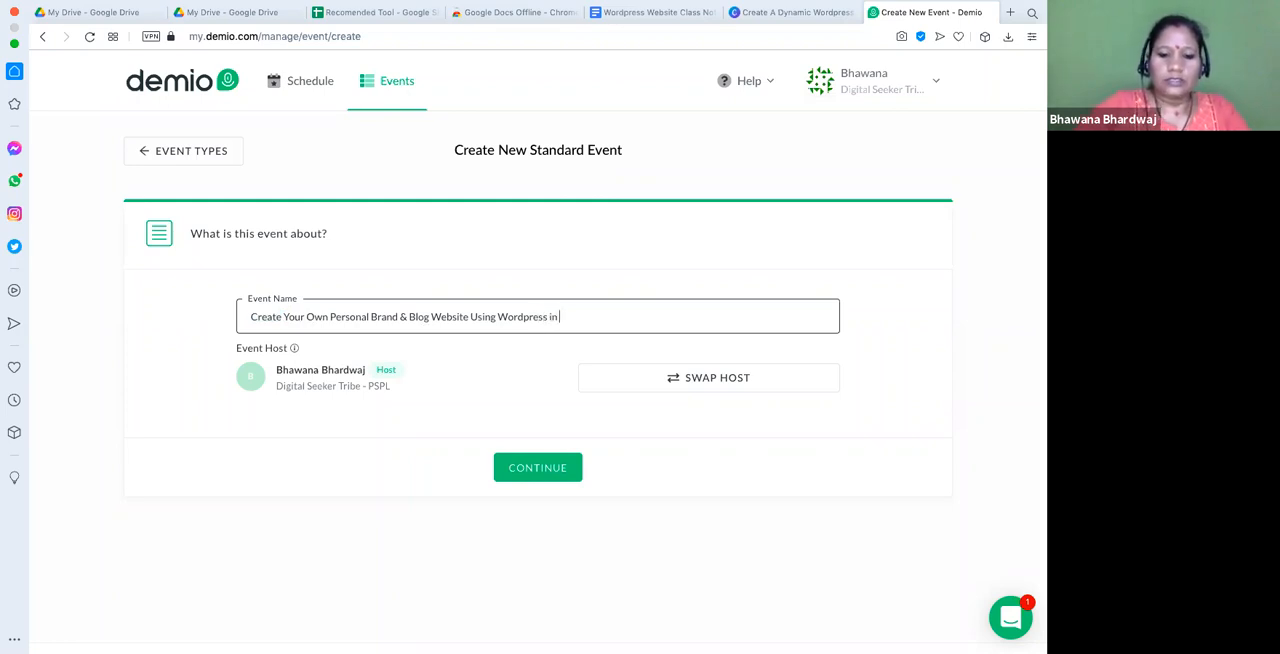
type(" 7 Days")
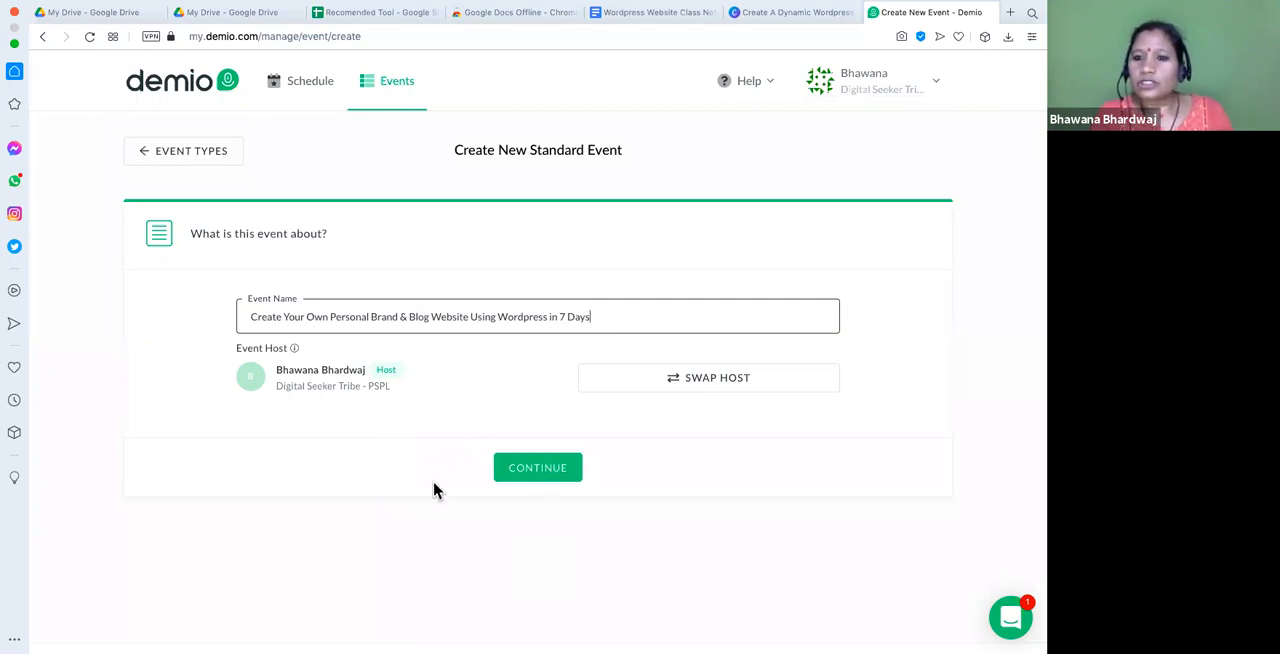
- Append "in 7 Days" to the end of the event name and create the event
left_click(535, 480)
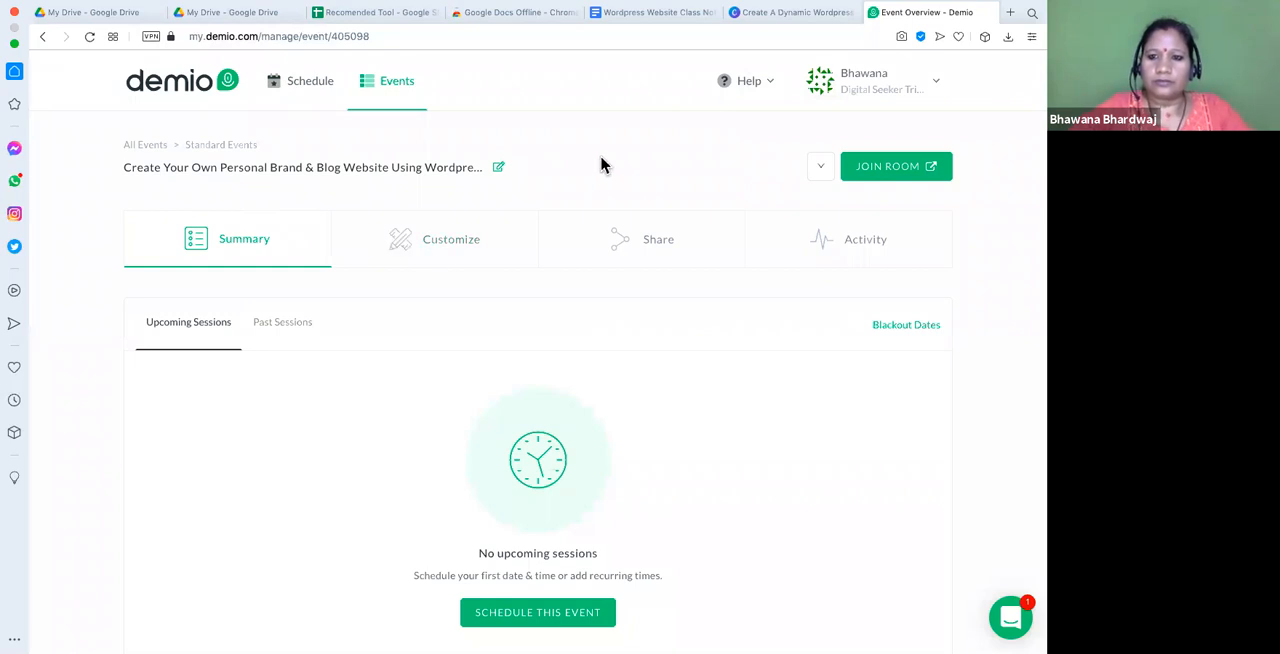
- Open the new event's registration page for customization
key("super+plus")
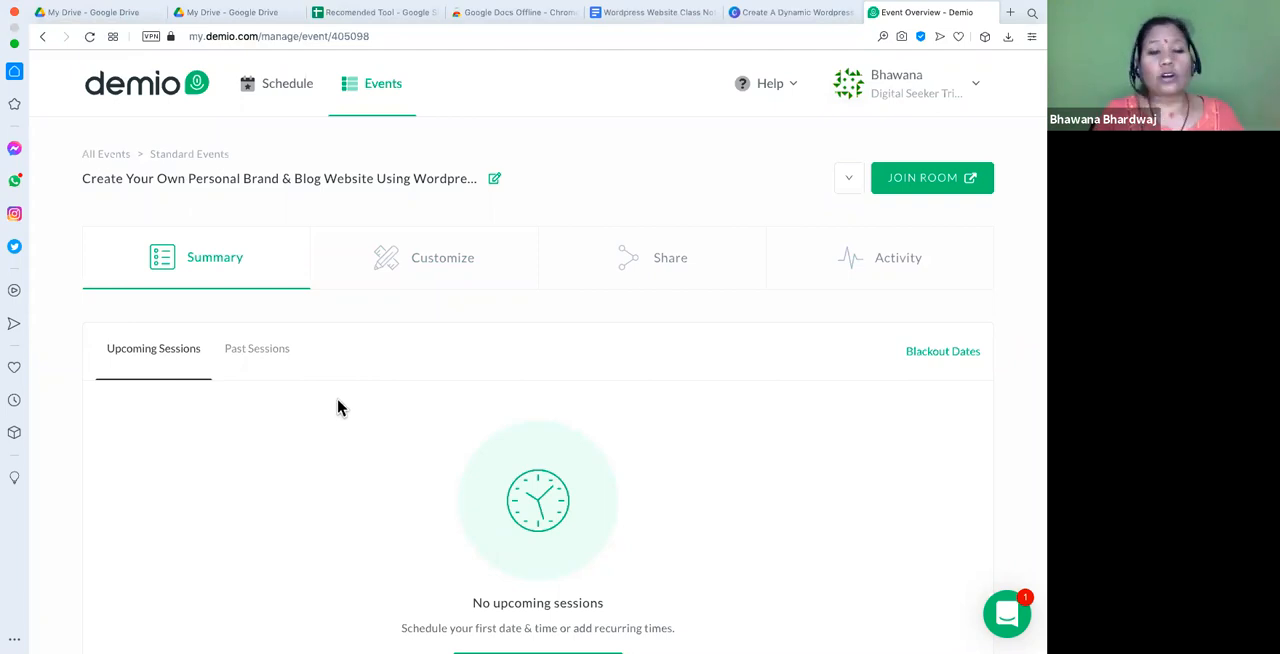
left_click(452, 270)
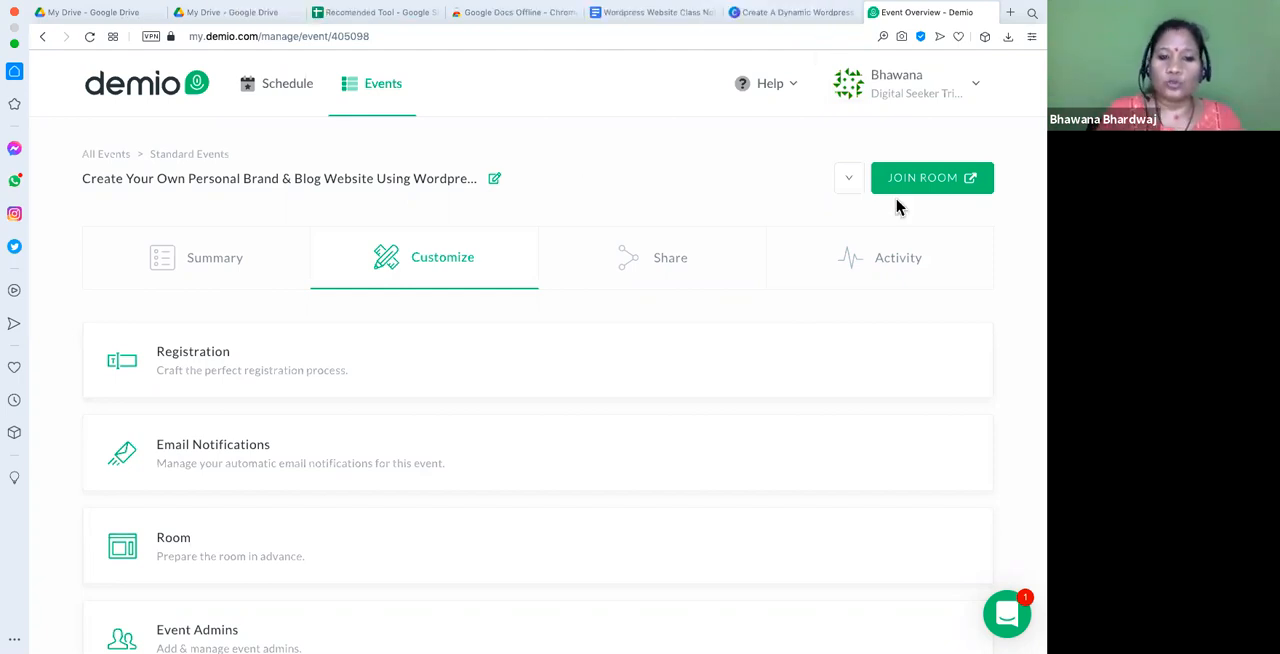
left_click(205, 370)
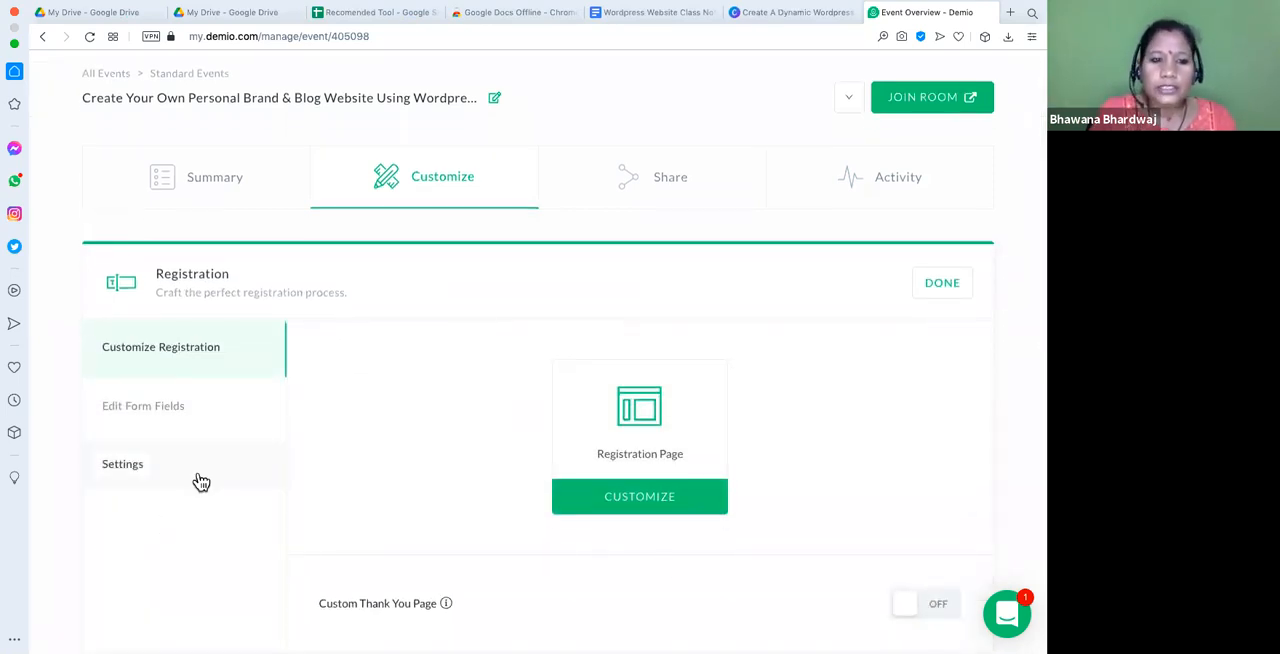
left_click(640, 497)
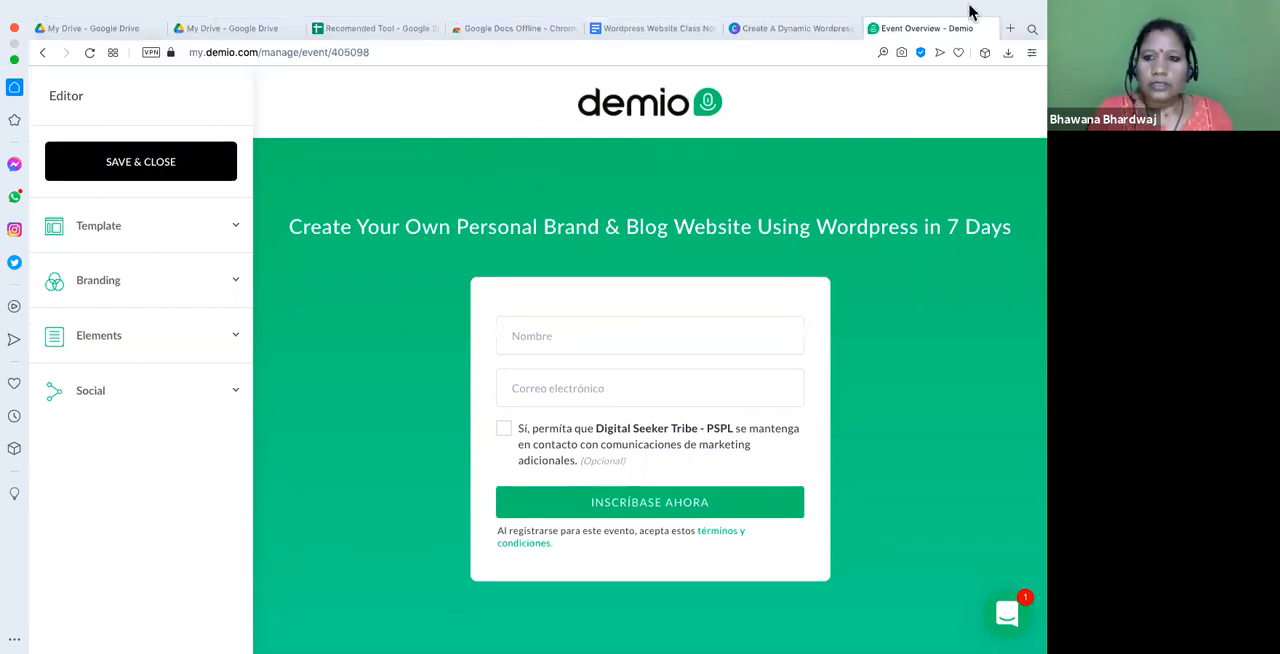
left_click(232, 388)
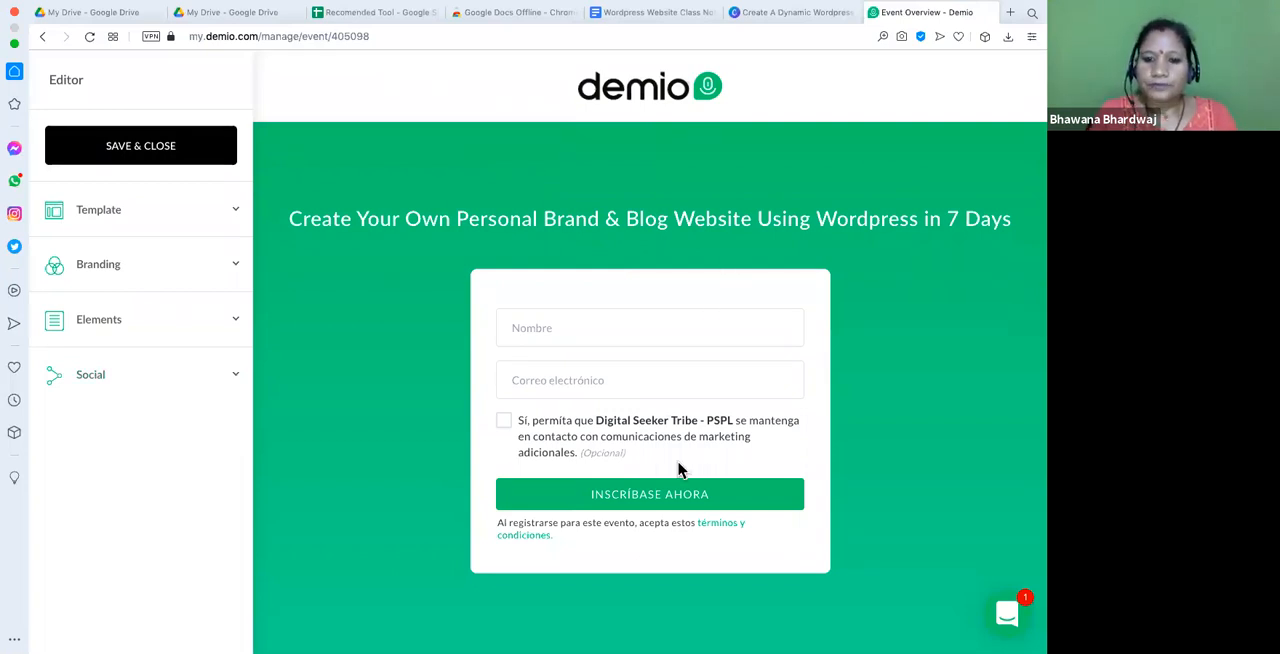
left_click(526, 428)
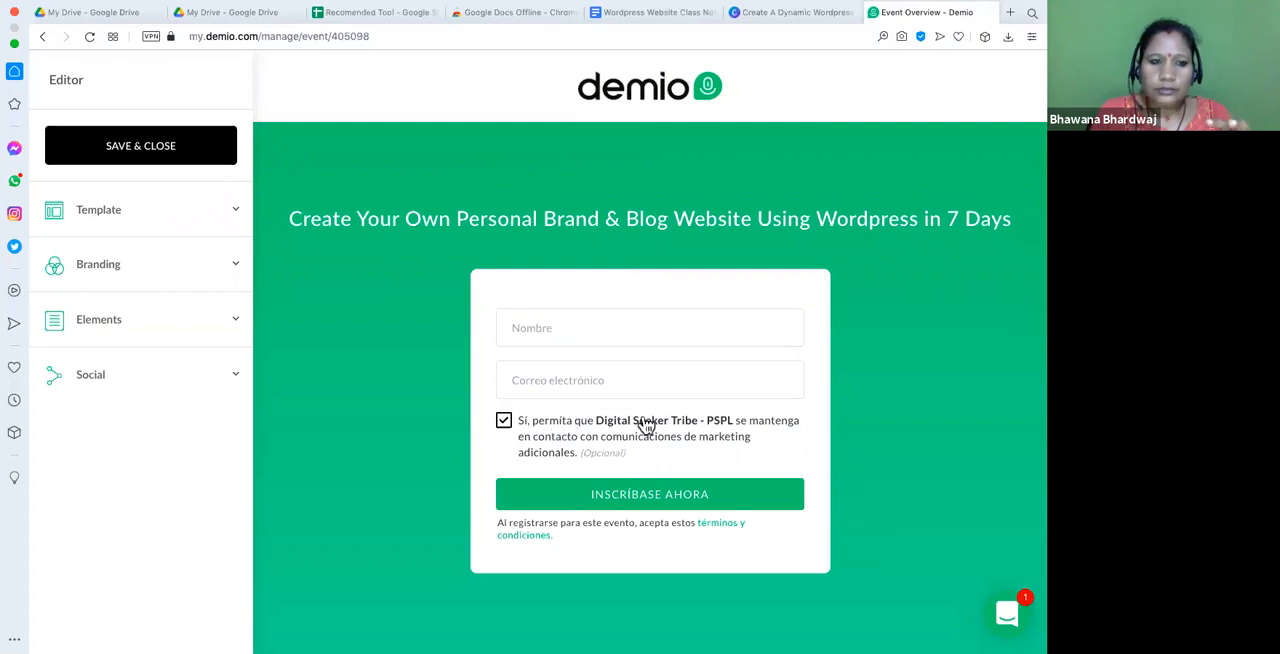
left_click(505, 427)
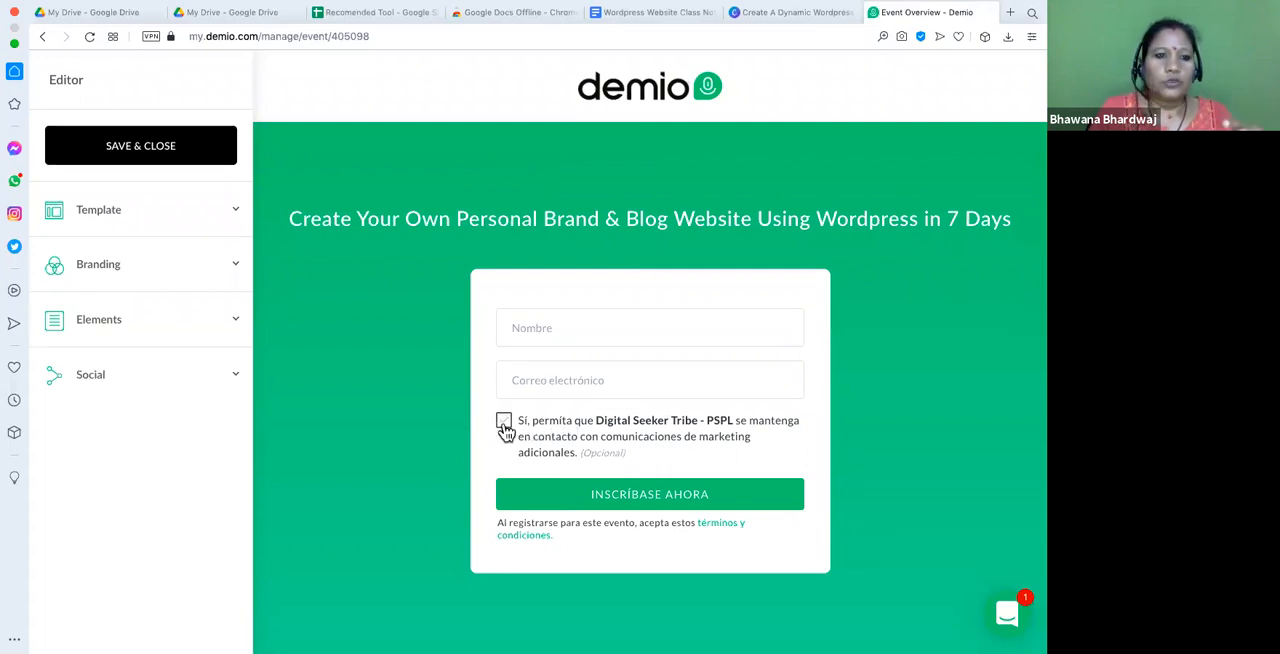
- Change the registration page template to Background Image
left_click(227, 215)
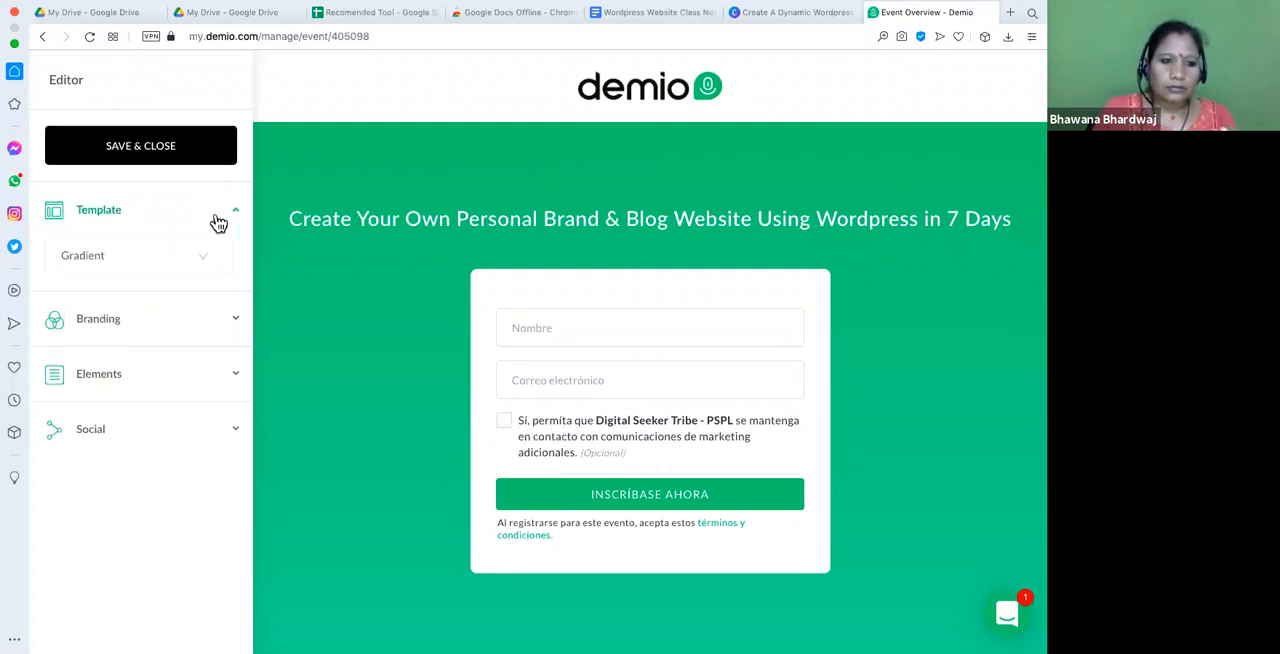
left_click(189, 268)
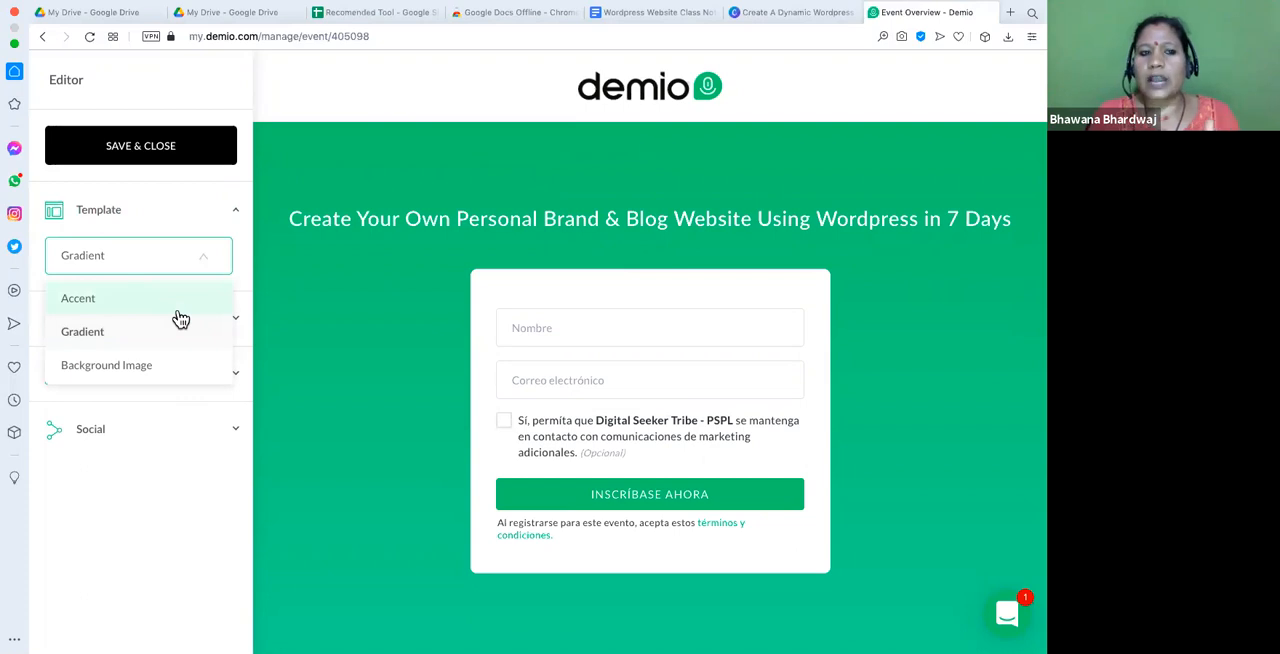
left_click(97, 340)
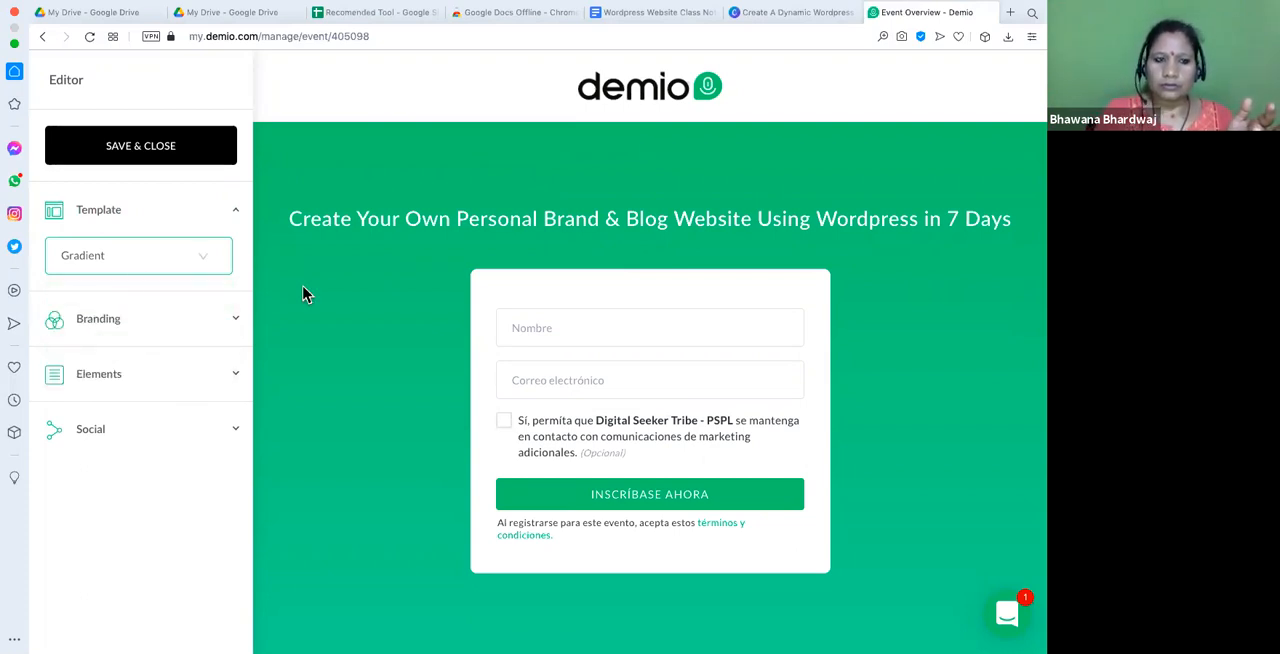
left_click(133, 268)
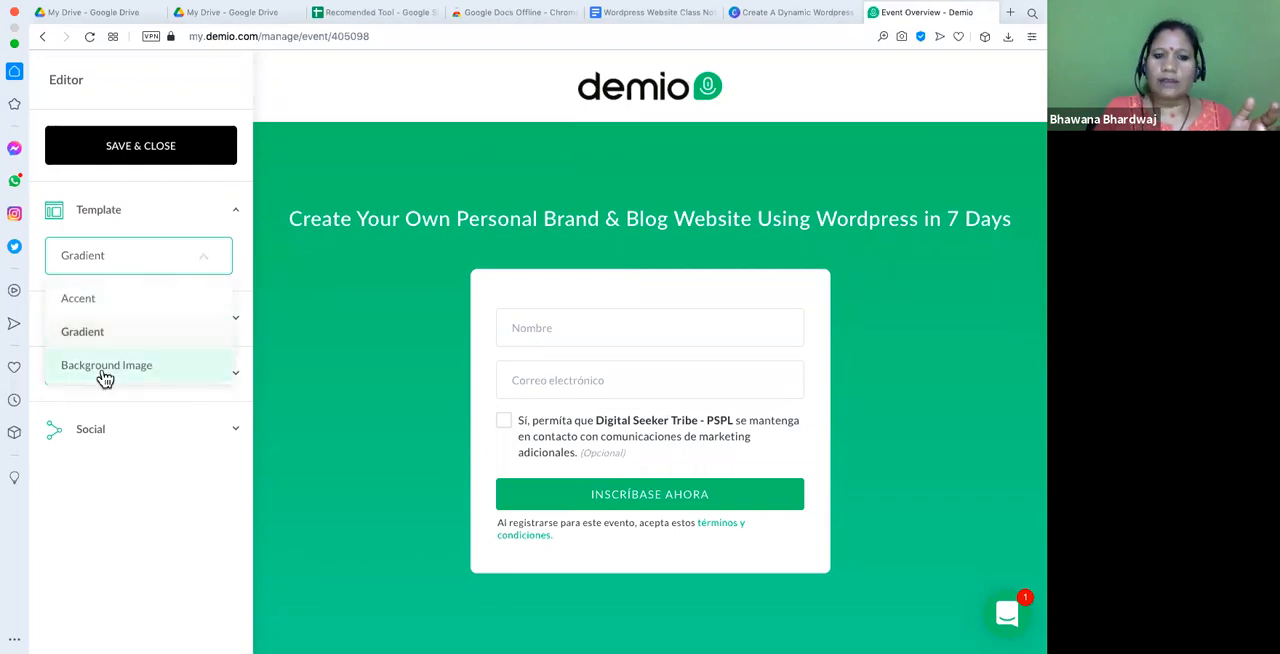
left_click(102, 370)
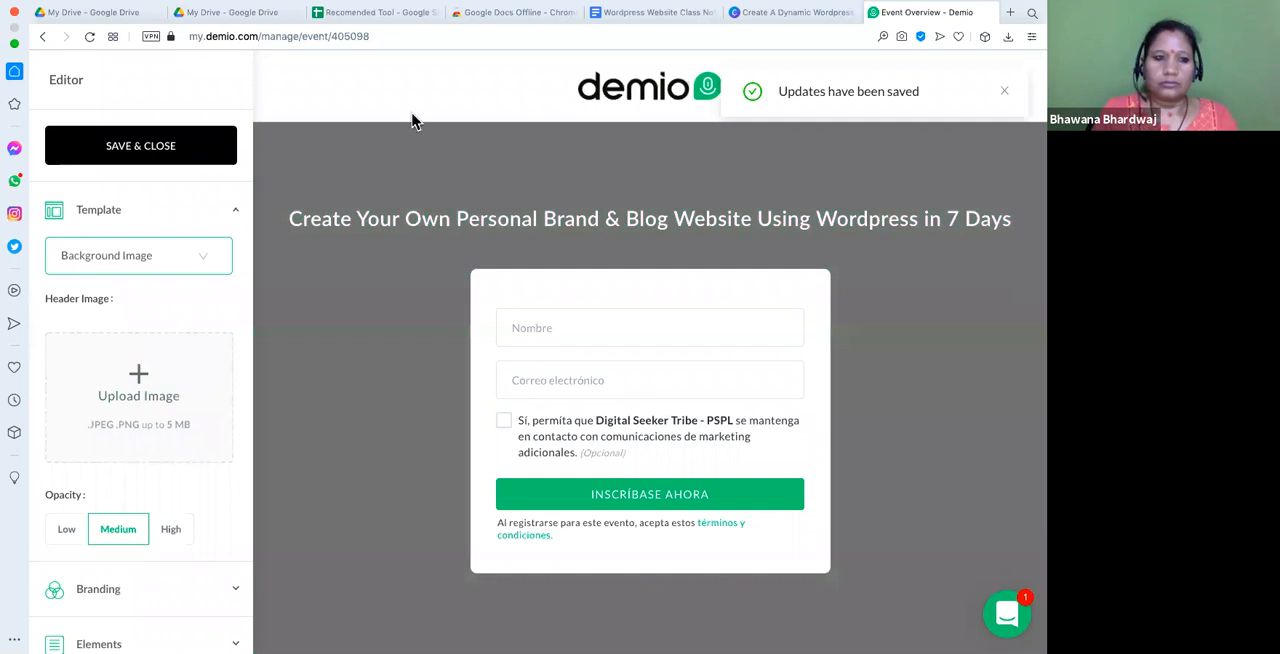
left_click(168, 261)
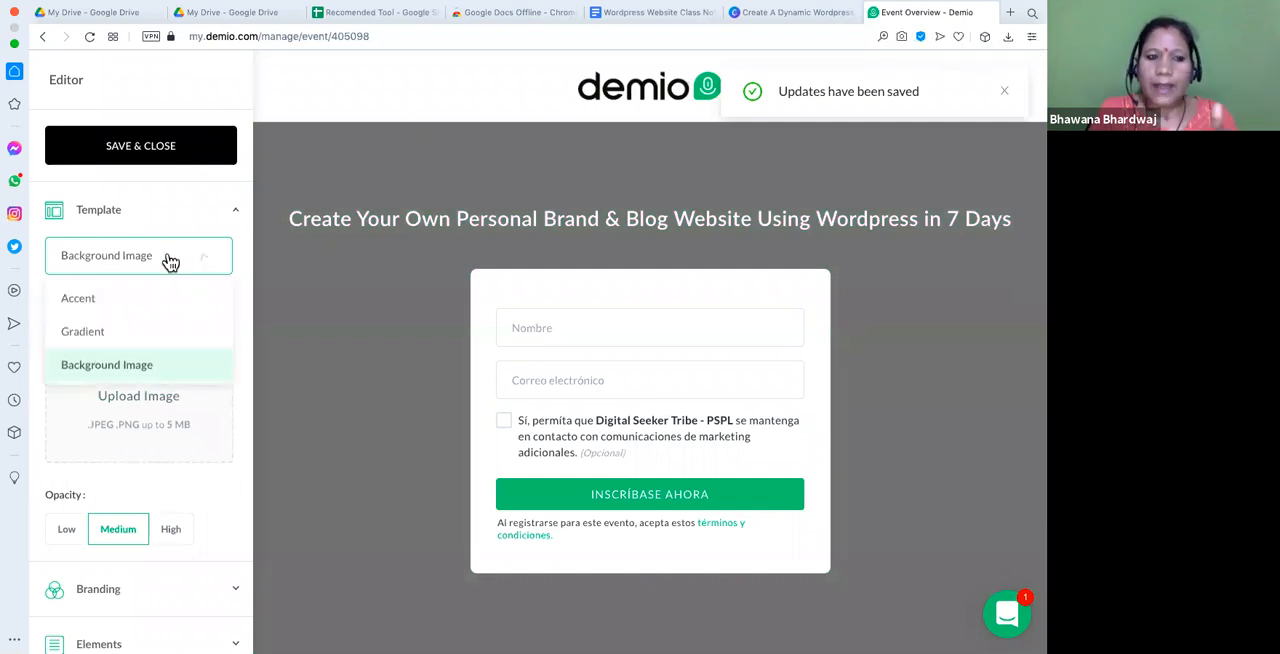
left_click(171, 358)
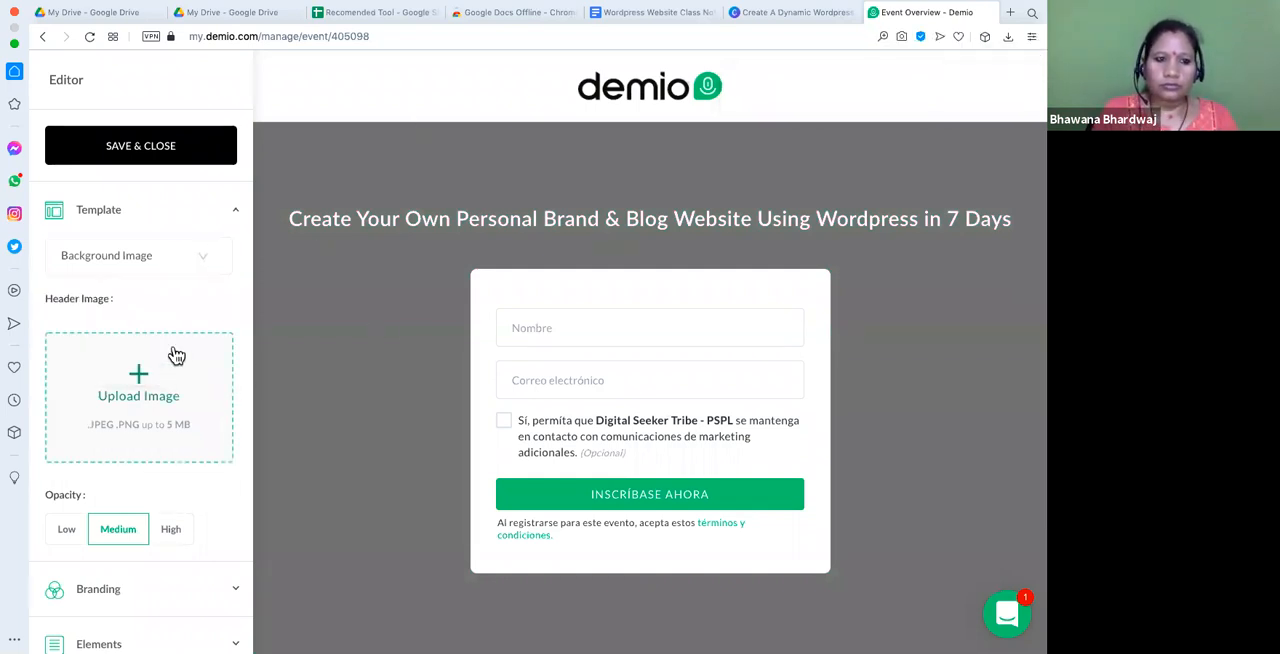
- Try to upload "Screenshot 2020-08-21 at 9.06.17 AM.png" as the registration page's header image
scroll(150, 390, "down", 2)
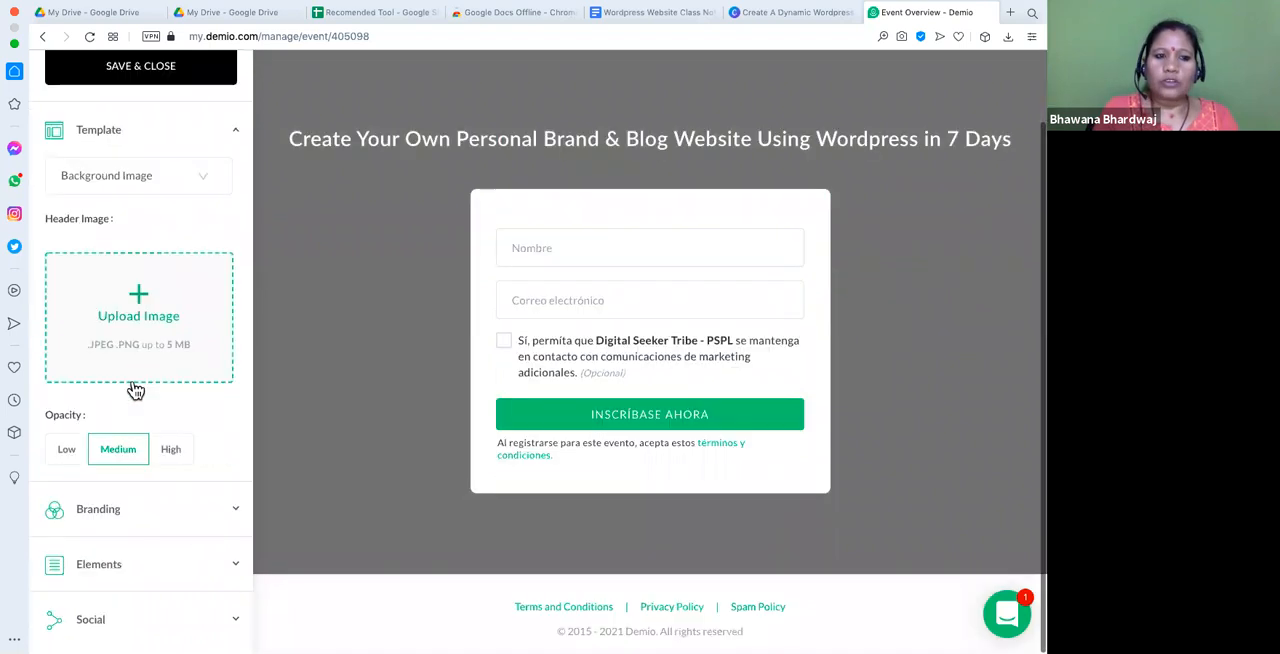
left_click(140, 297)
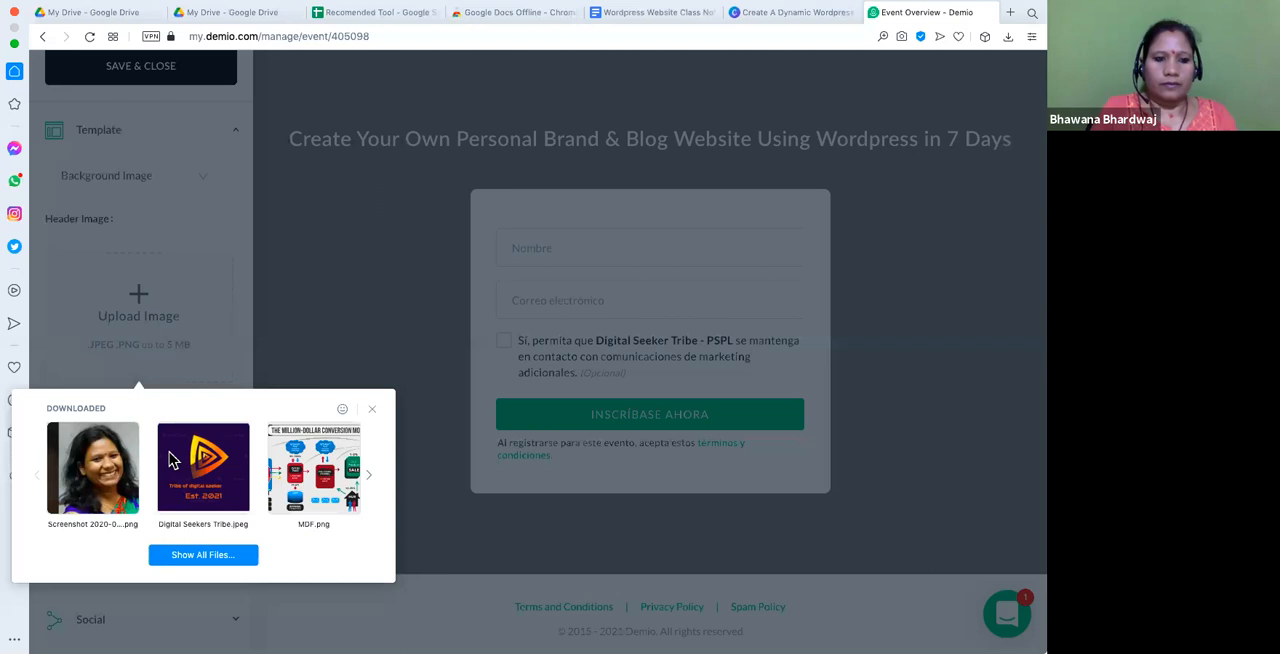
left_click(114, 480)
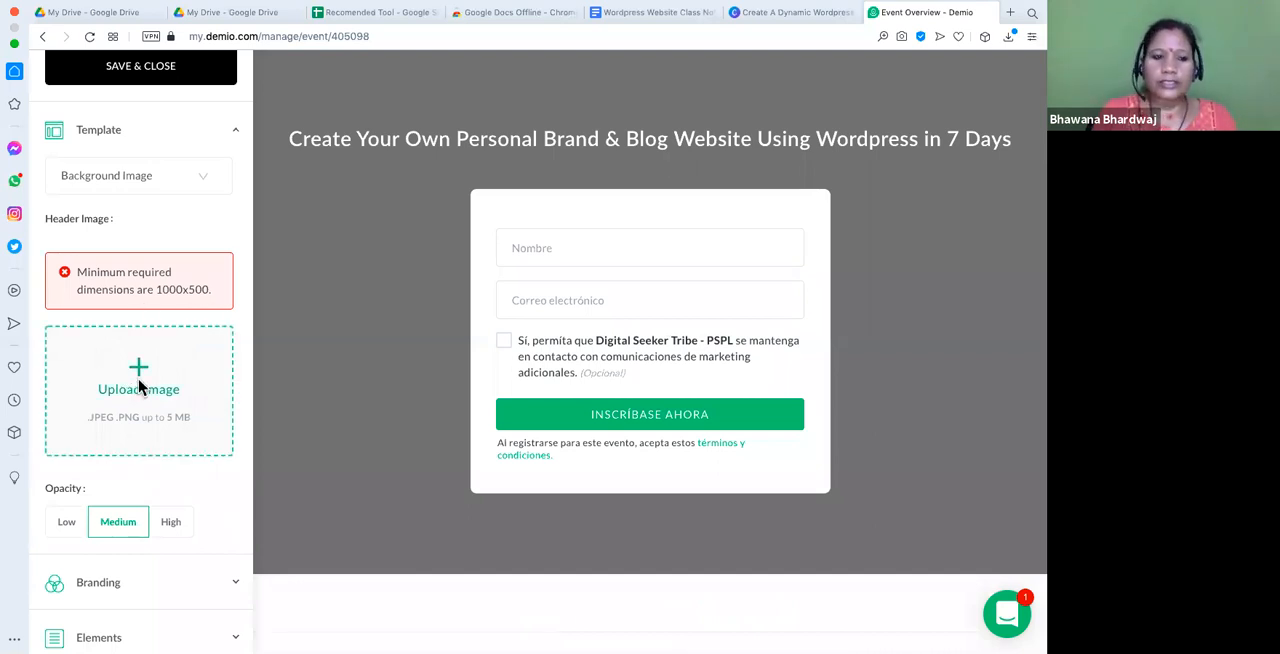
left_click(139, 385)
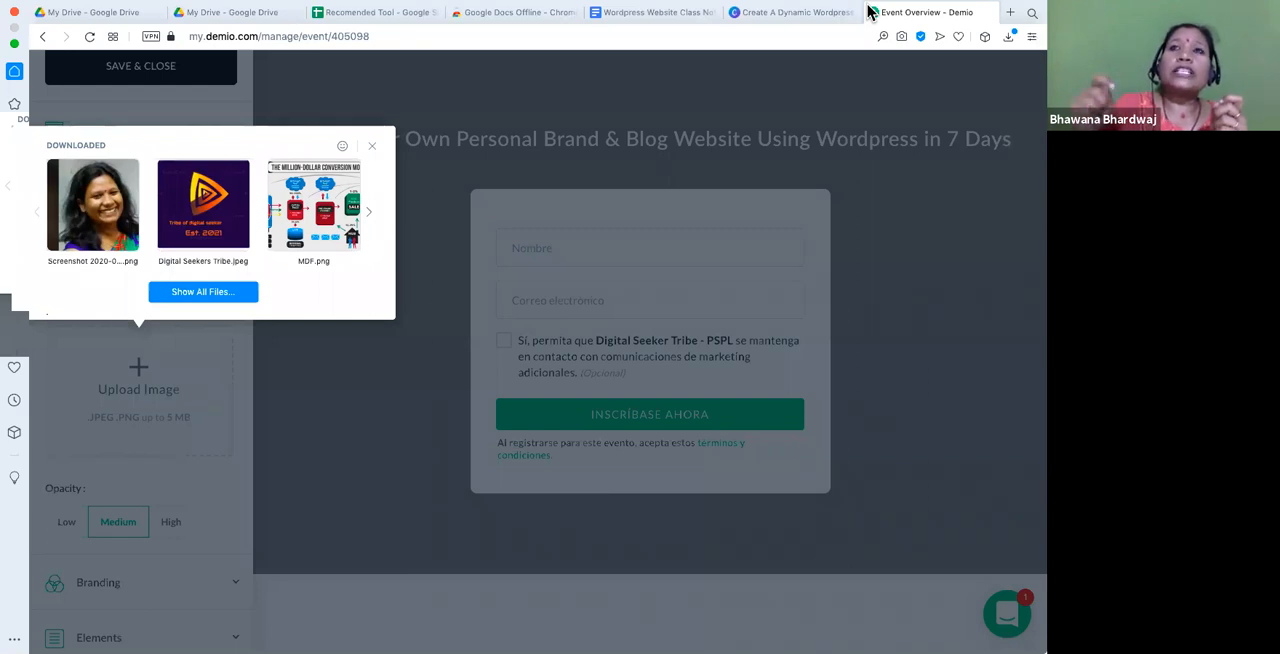
left_click(1011, 11)
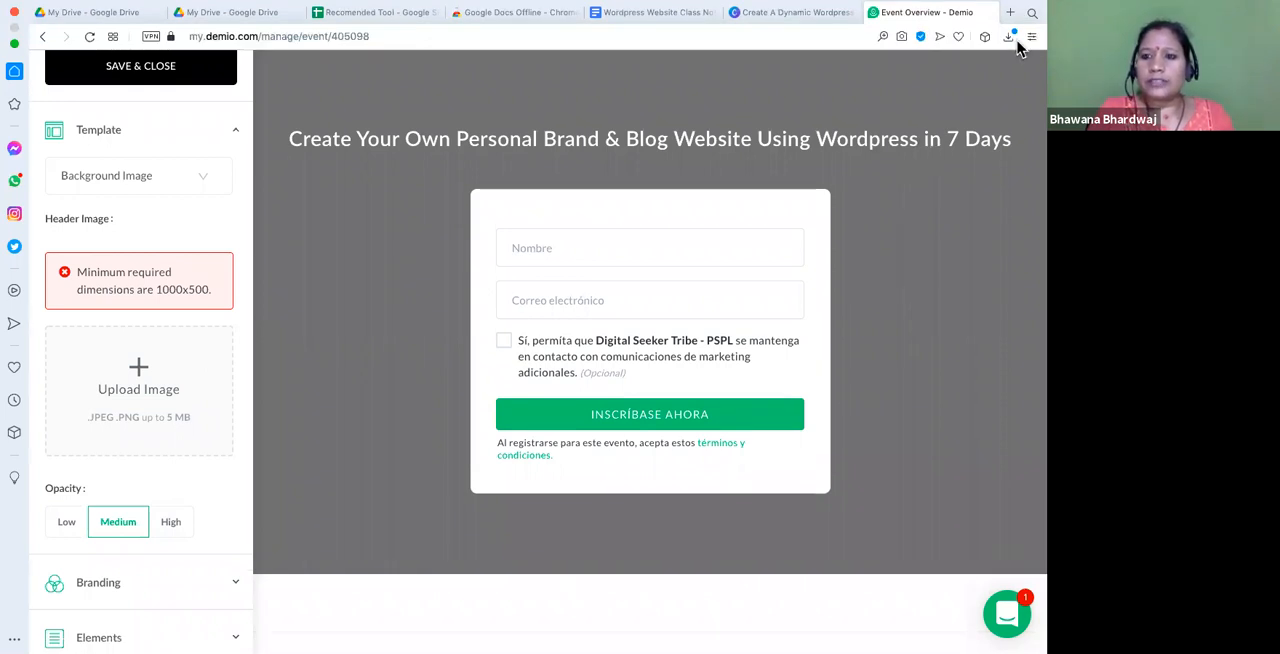
- Open the remove.bg upload page in a new tab and return to the Demio registration page editor
left_click(1011, 12)
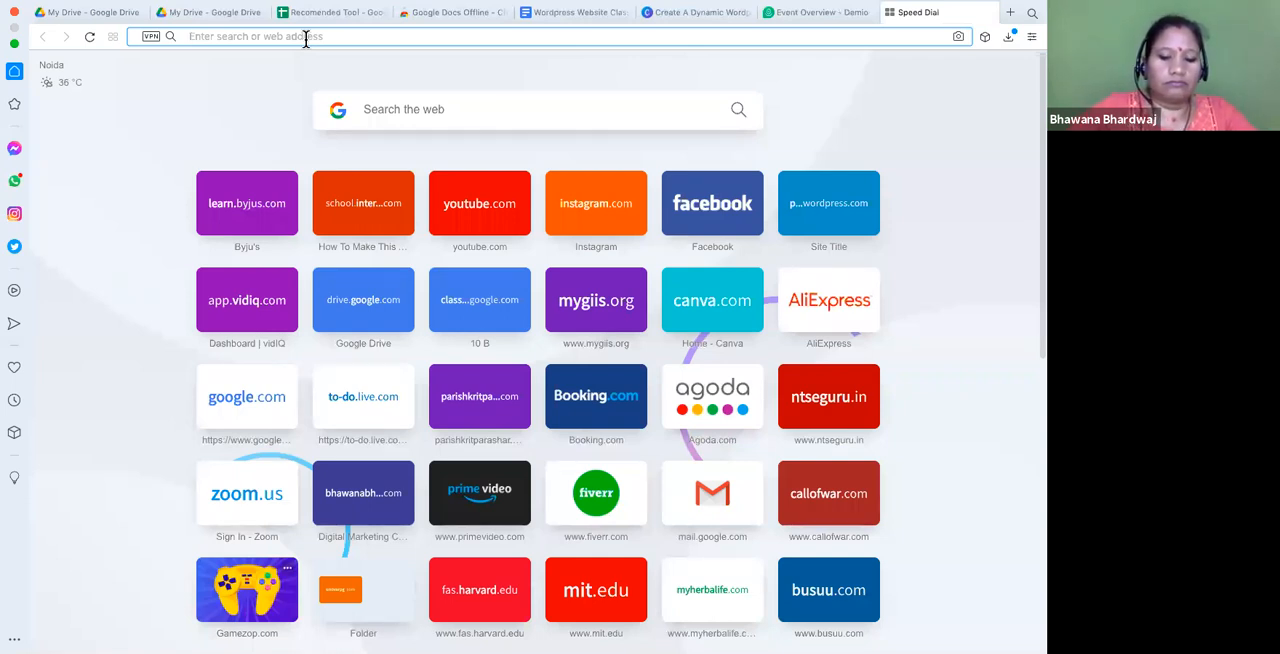
type("b")
key("BackSpace")
key("BackSpace")
type("remo")
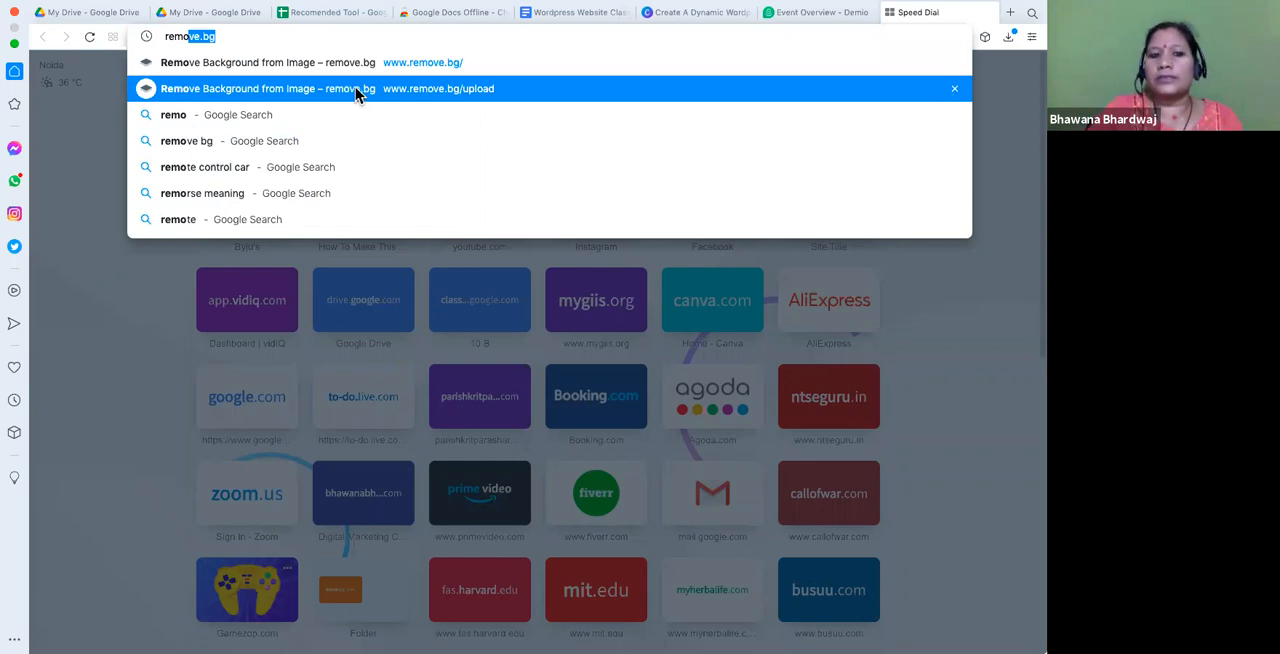
left_click(248, 87)
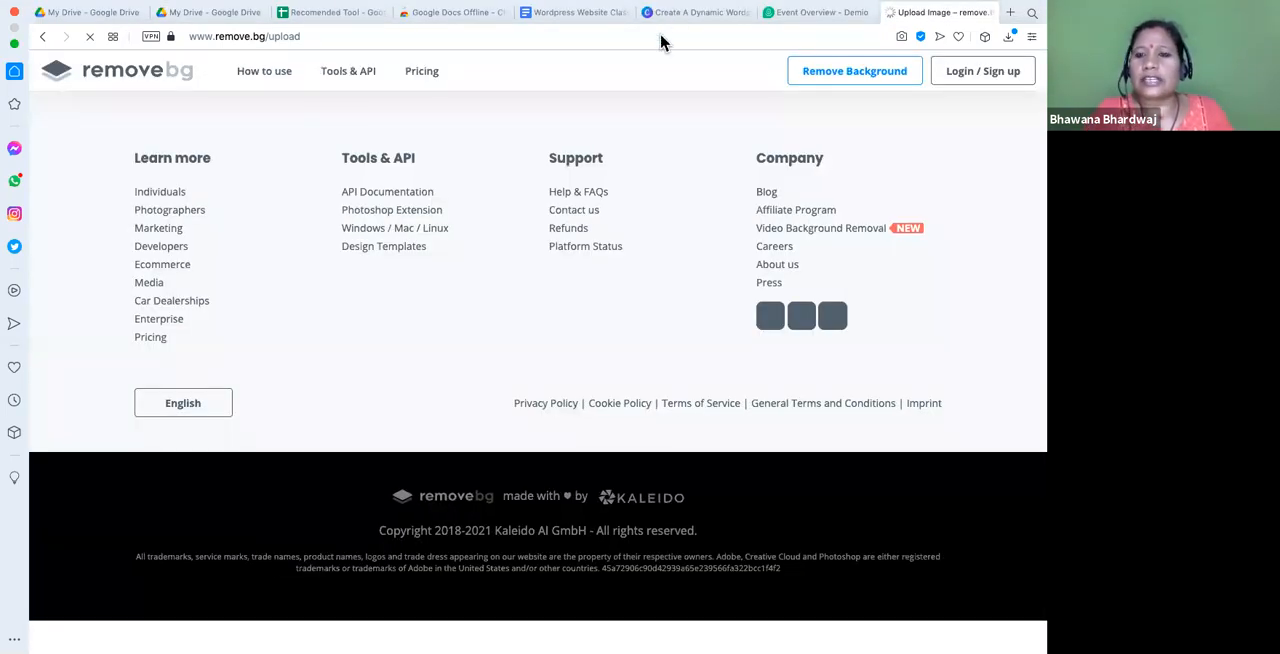
left_click(784, 14)
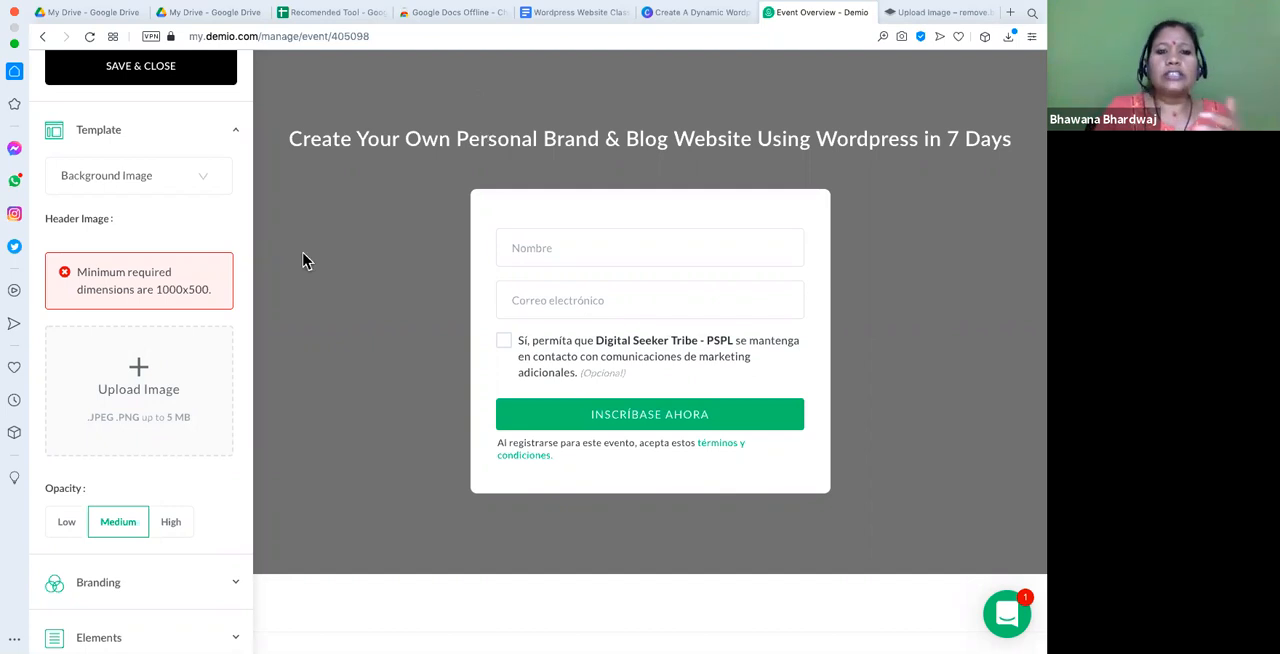
- Try to upload "Digital Seekers Tribe.jpeg" as the registration page's header image
scroll(307, 254, "down", 1)
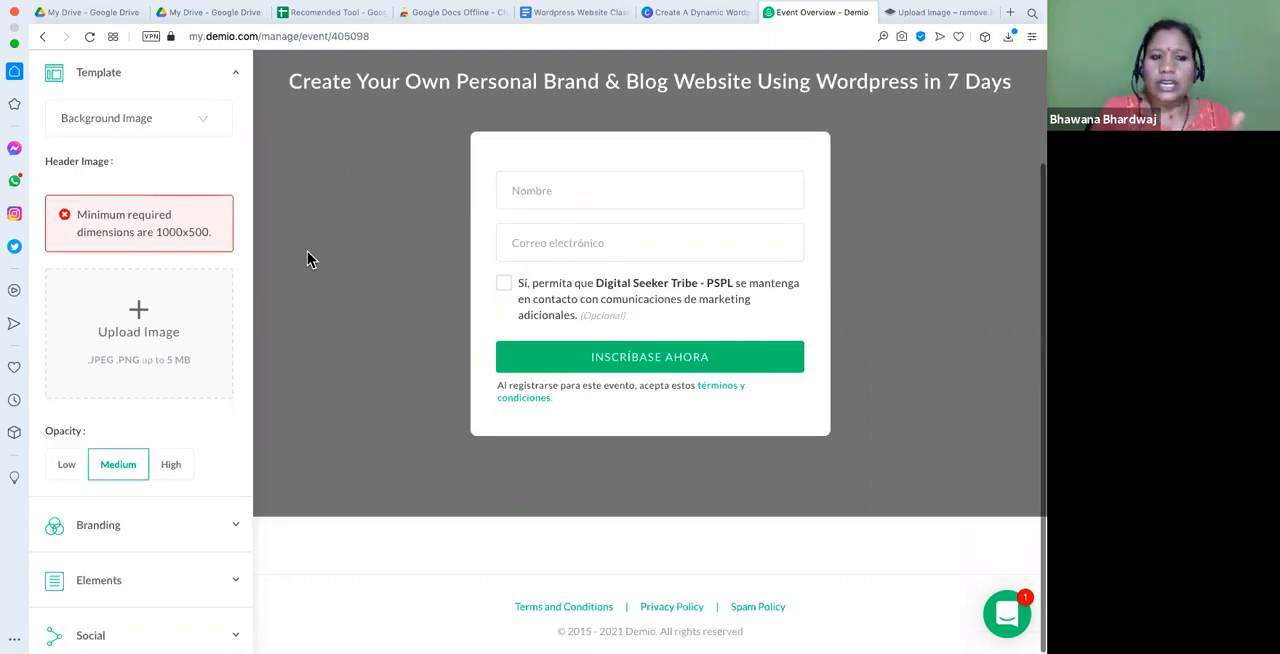
left_click(152, 310)
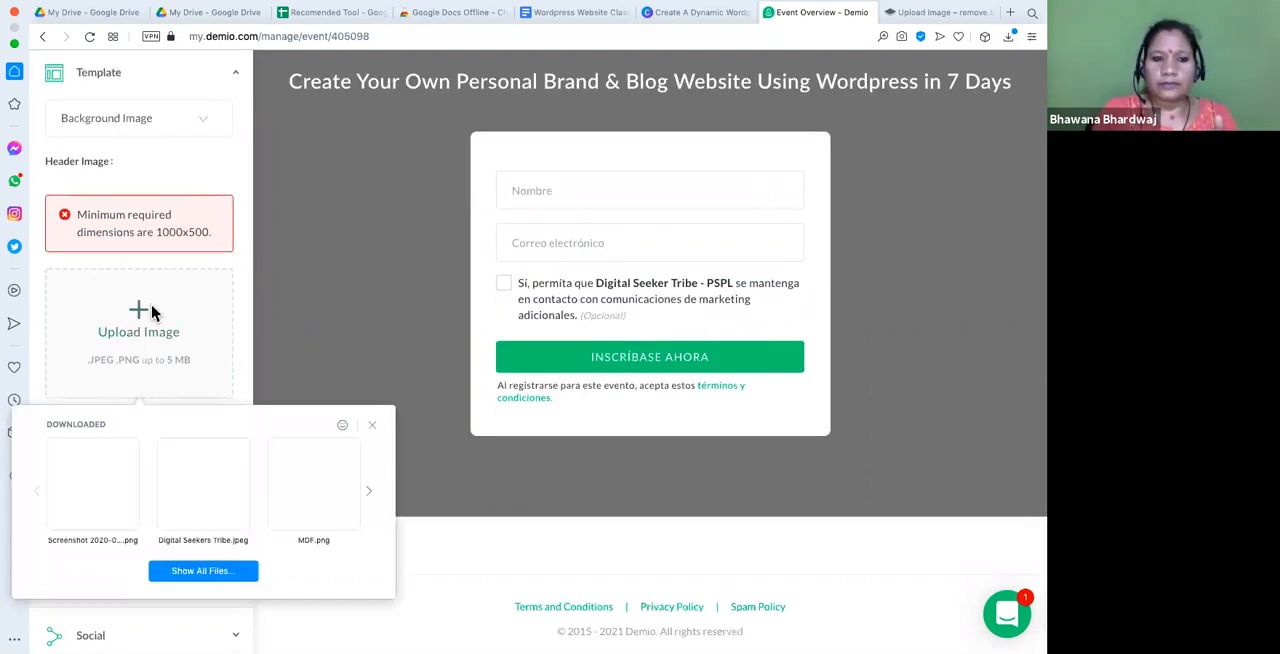
left_click(183, 511)
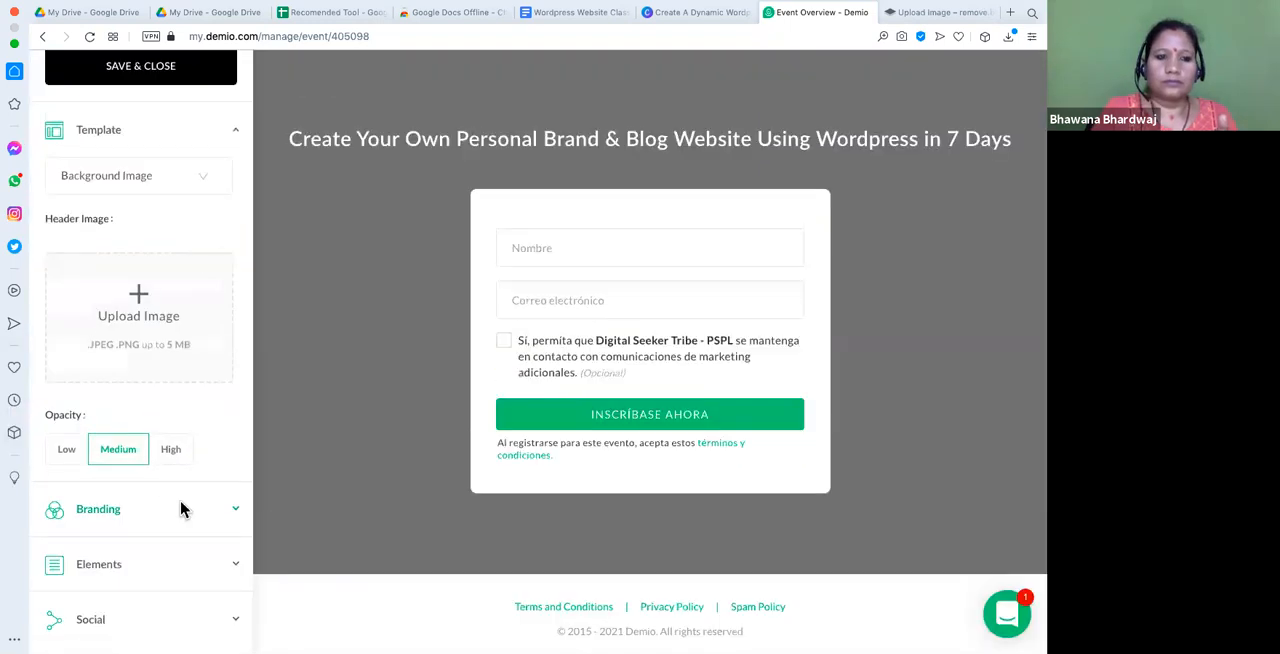
- Upload "MDF.png" as the registration page's header image and set its opacity to High
left_click(145, 323)
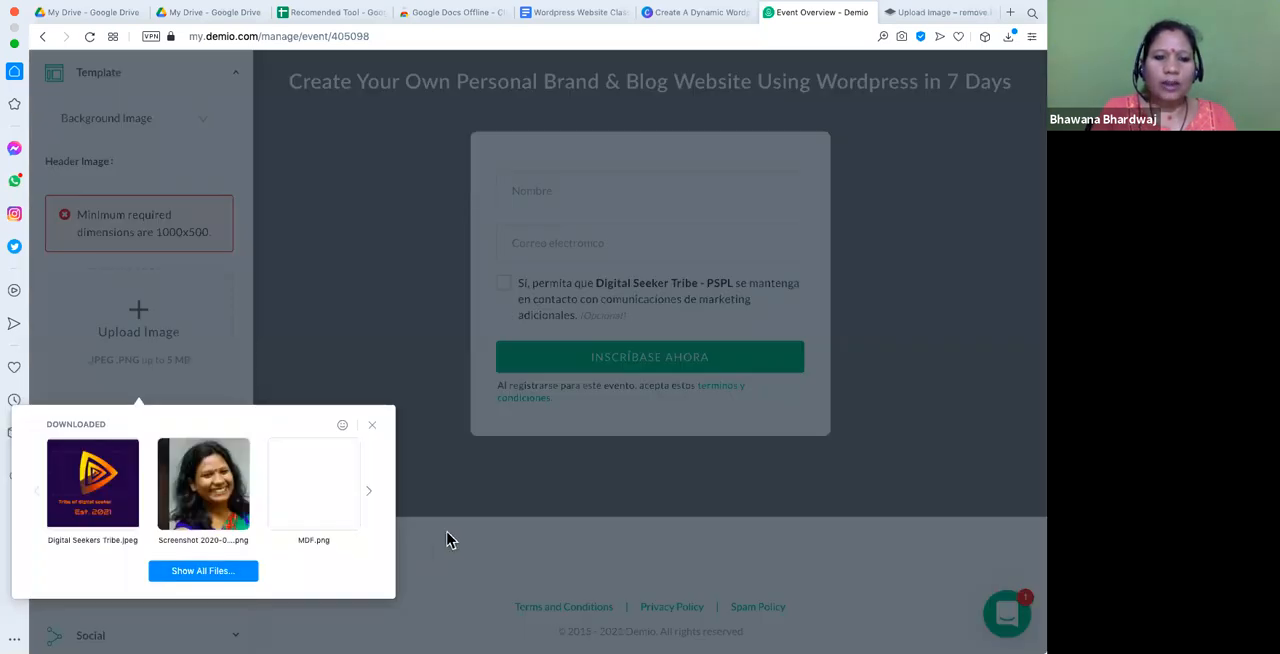
left_click(349, 505)
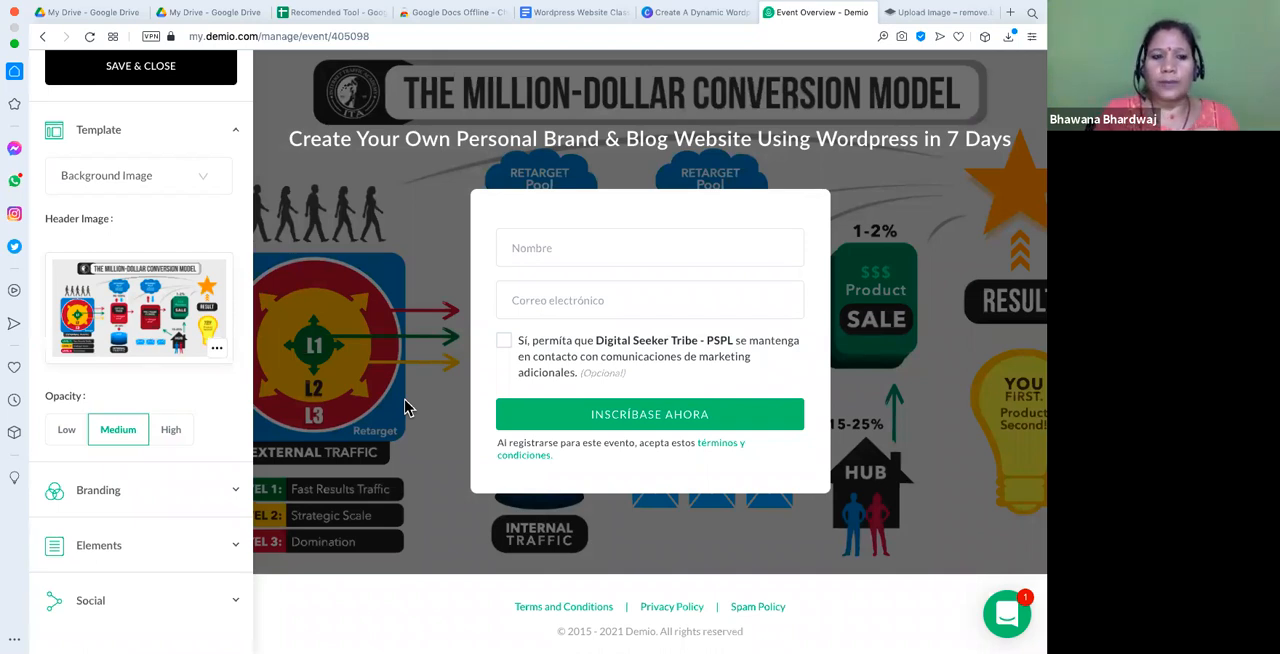
left_click(67, 438)
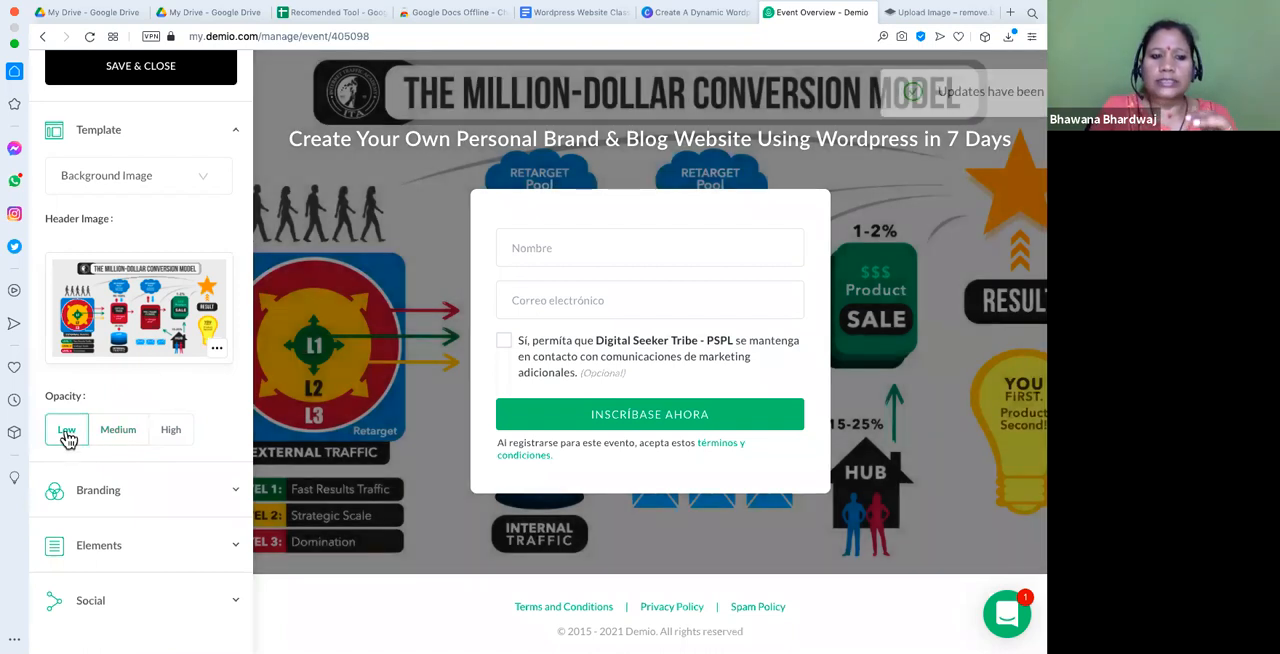
left_click(172, 436)
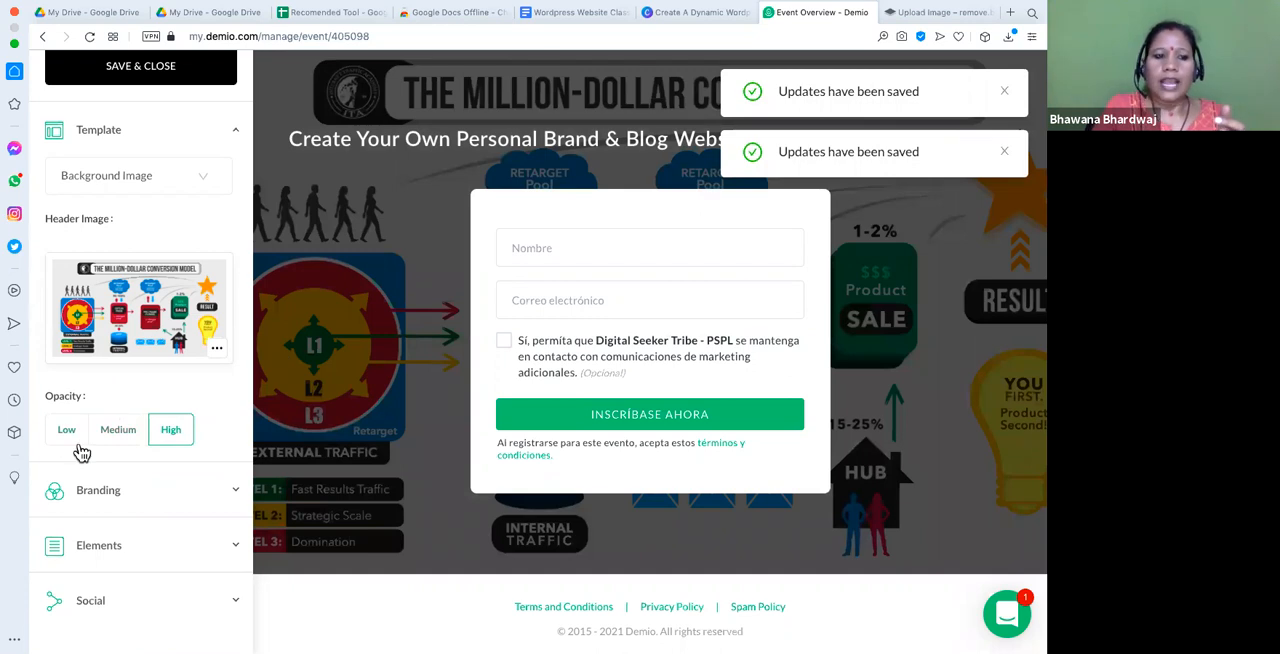
- Upload "Digital Seekers Tribe.jpeg" as the registration page's branding logo
left_click(203, 503)
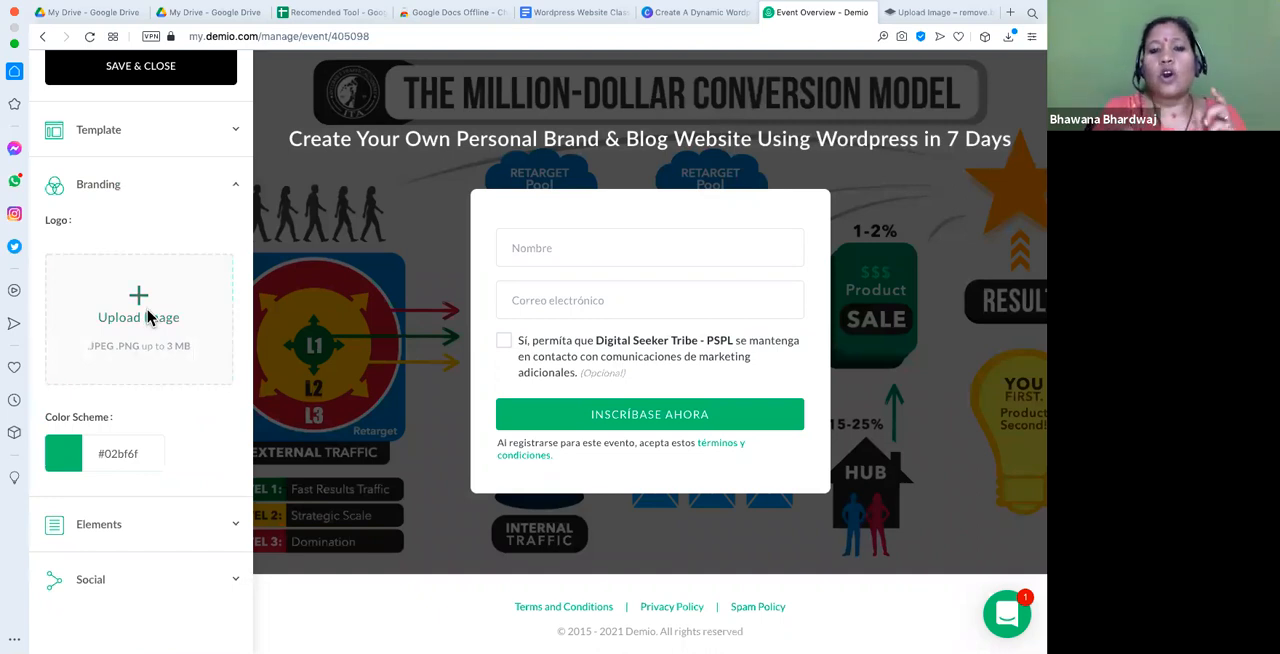
left_click(147, 318)
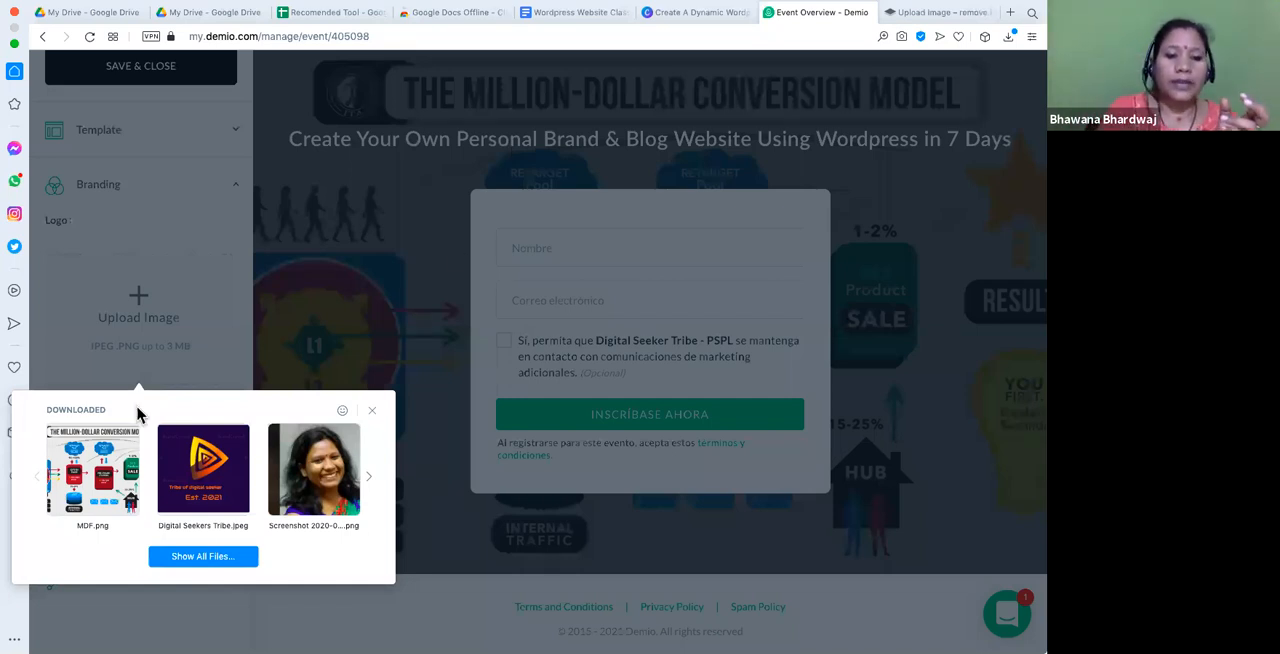
left_click_drag(212, 492, 128, 438)
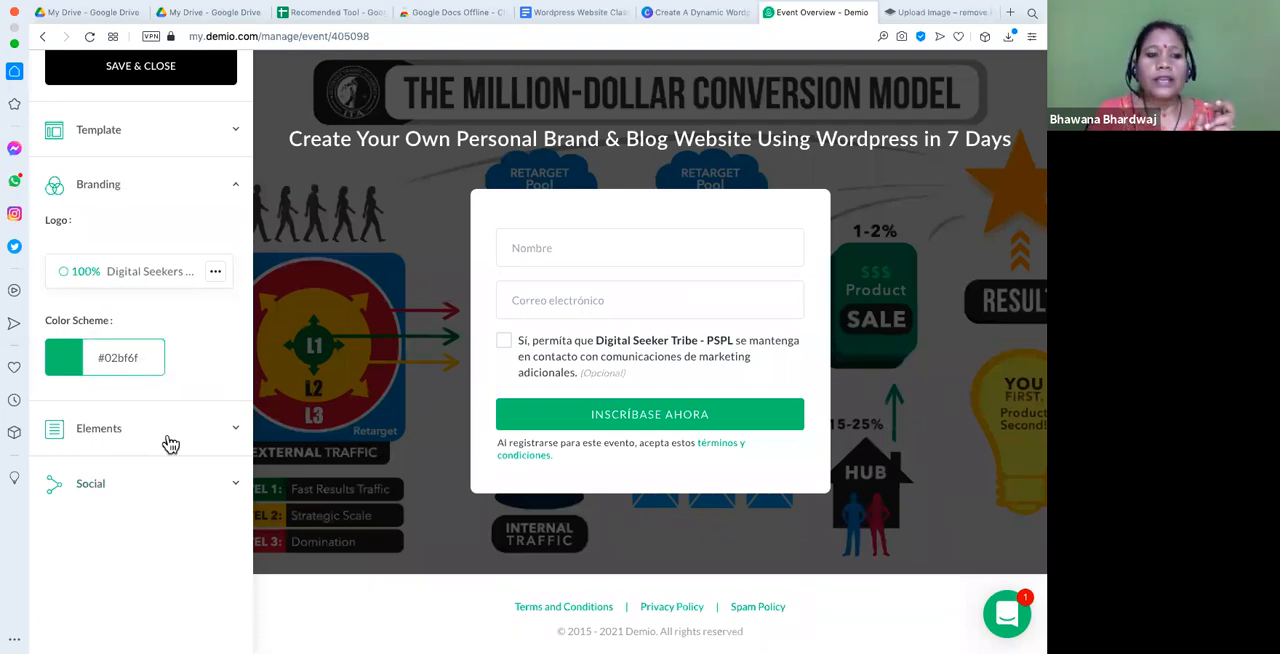
- Turn on the registration page's subheadline element and enter "Create Attract Monetize" as its text
left_click(211, 424)
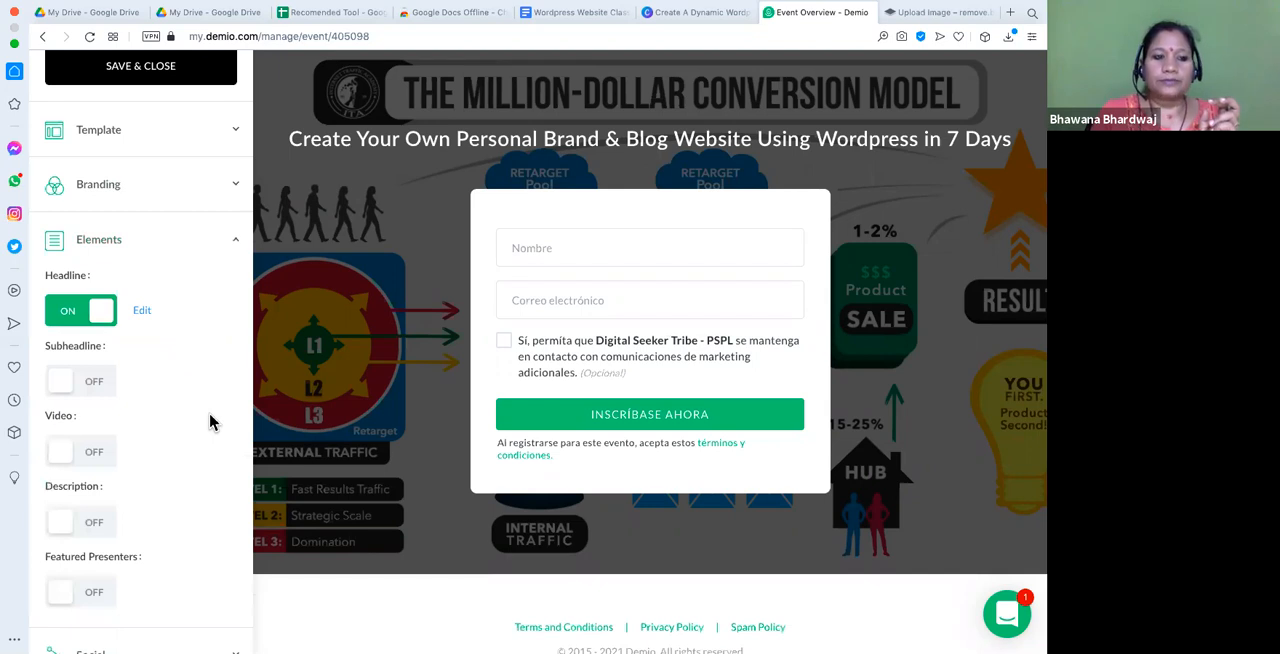
scroll(210, 422, "down", 1)
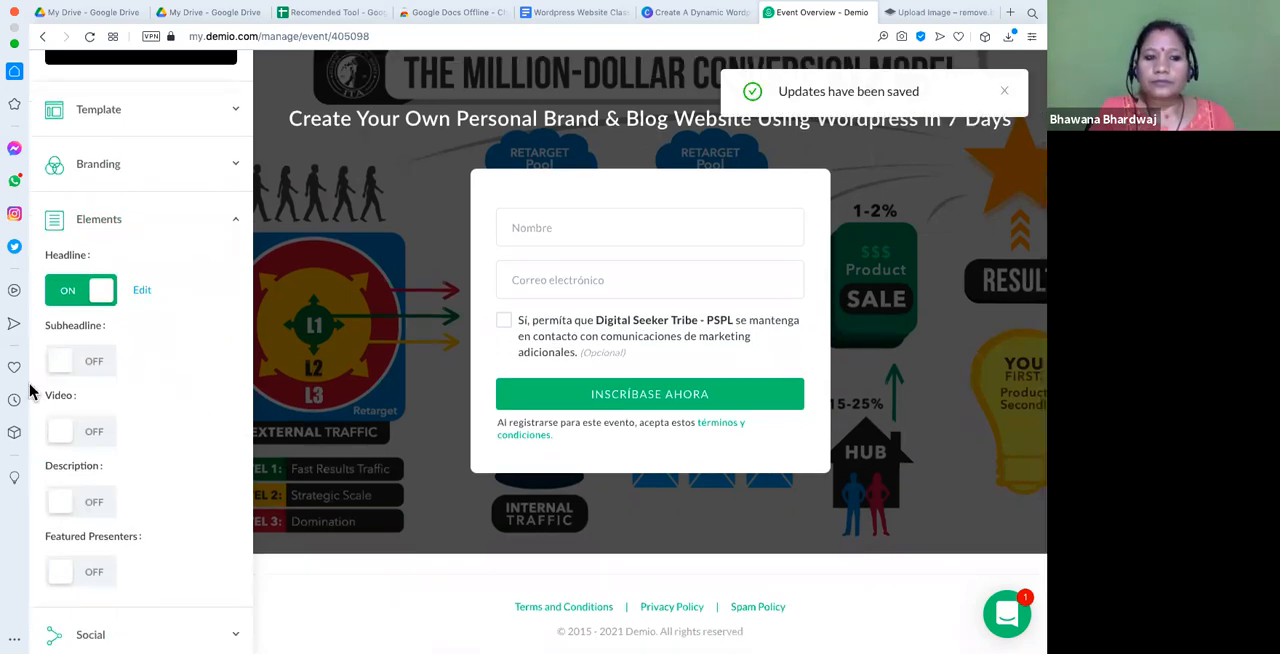
left_click(70, 366)
left_click(386, 355)
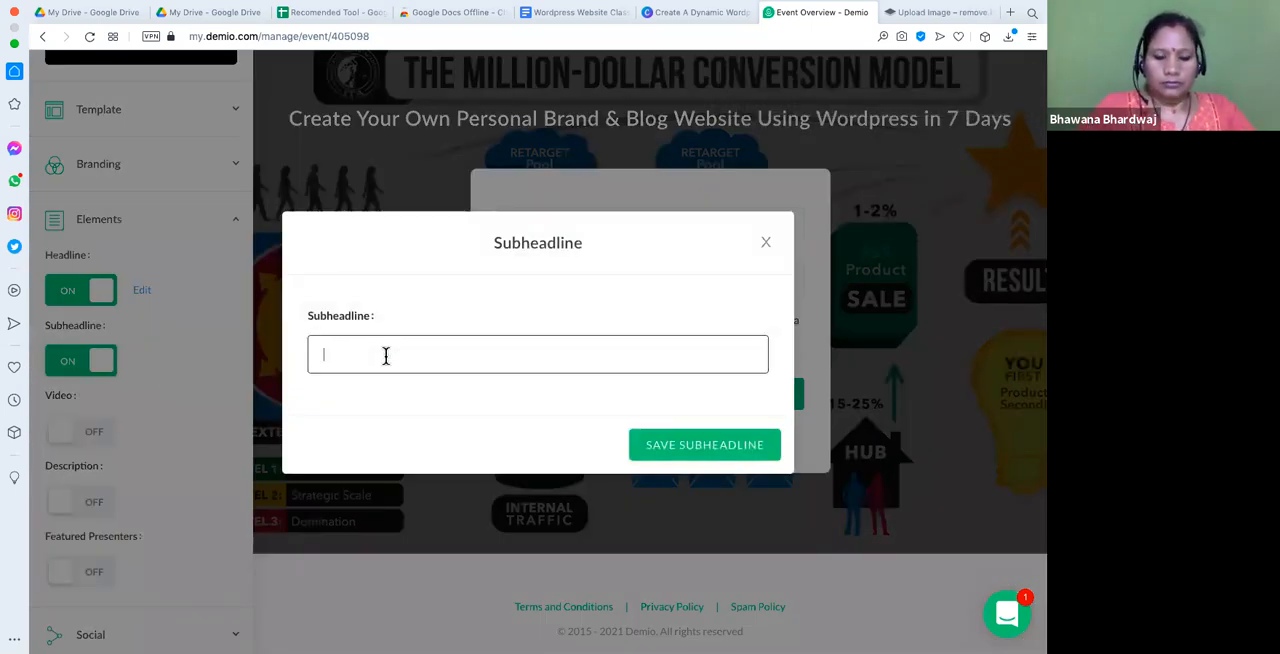
type("C")
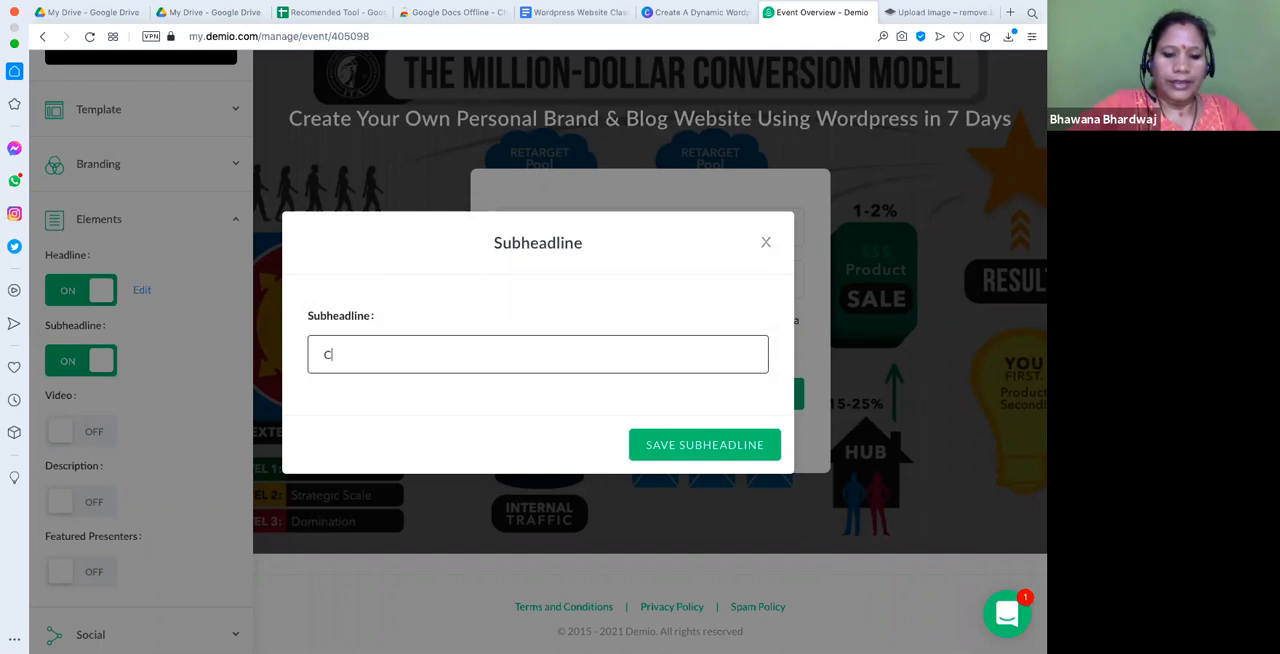
type("reate Attrac")
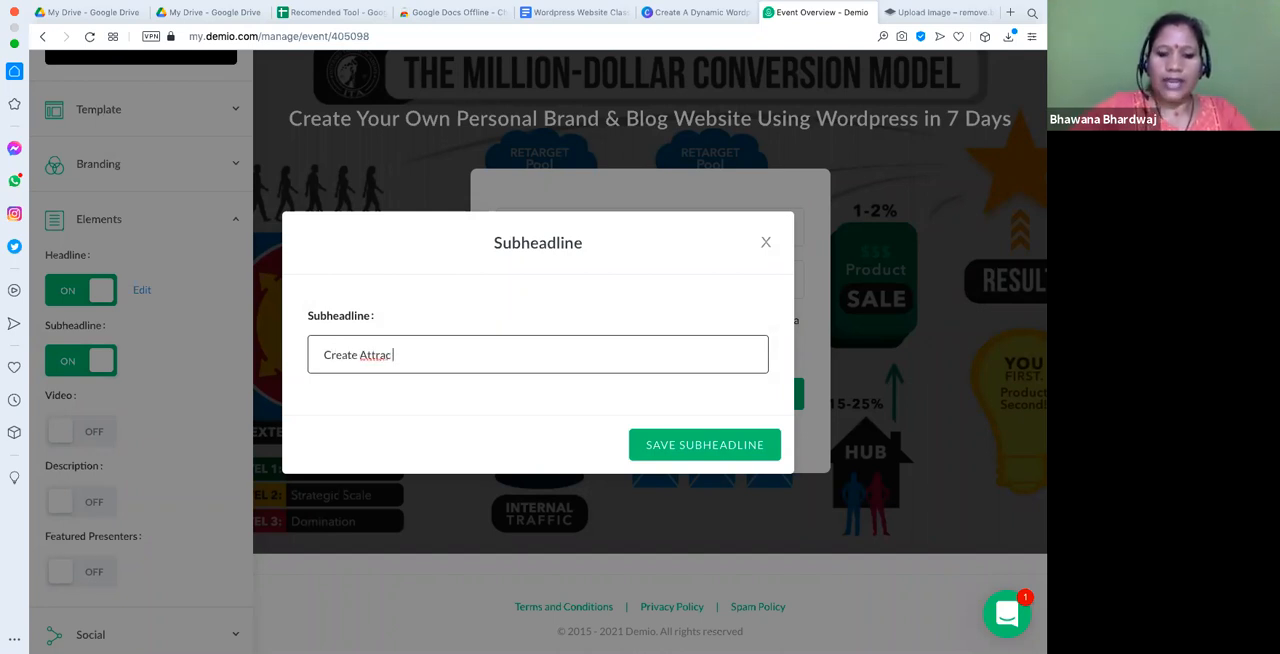
type("T")
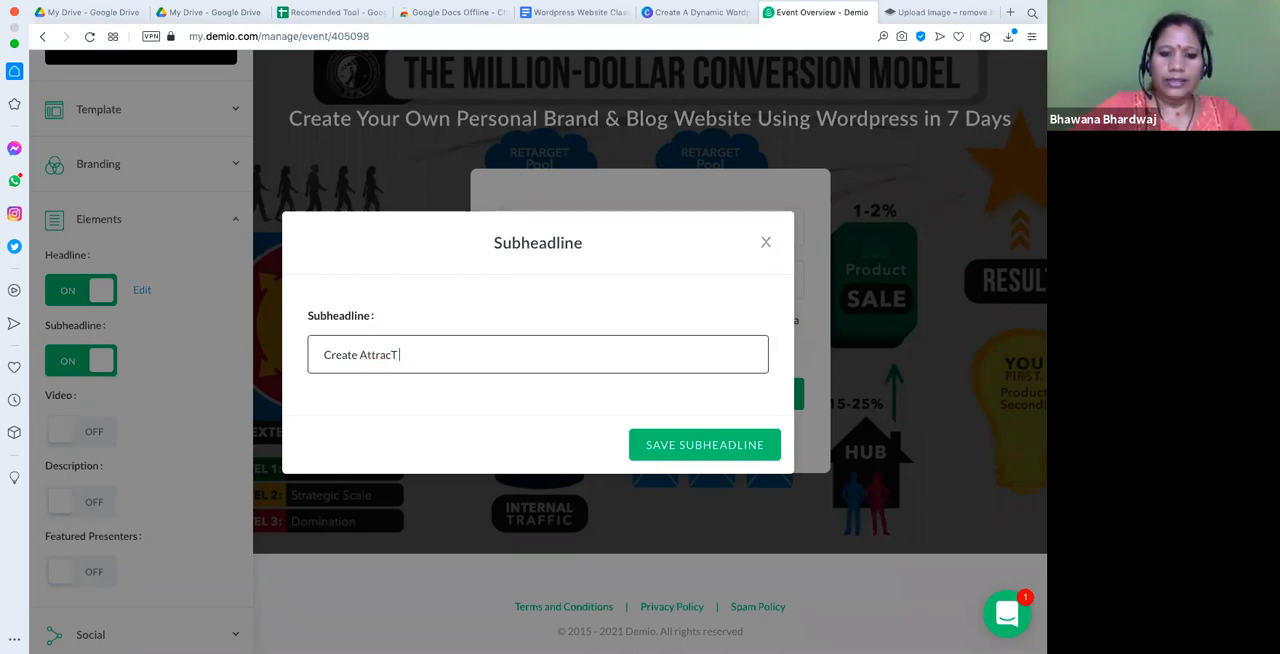
key("BackSpace")
key("BackSpace")
key("BackSpace")
key("BackSpace")
key("BackSpace")
key("BackSpace")
key("BackSpace")
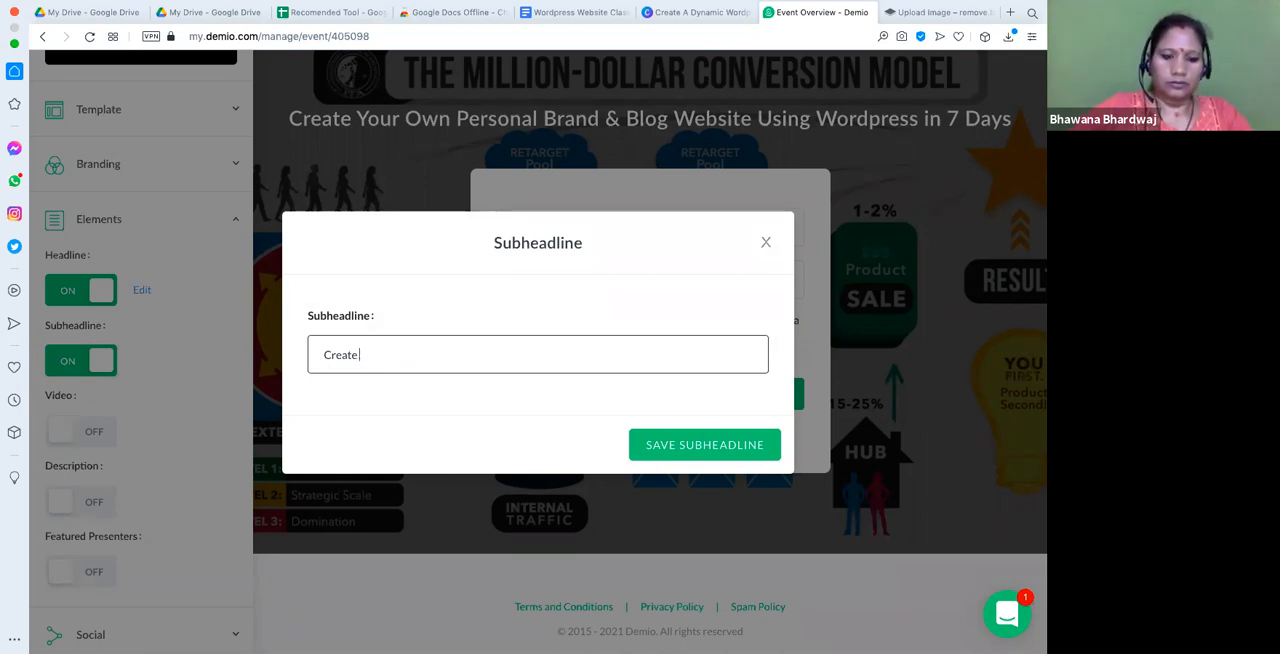
type("Attract")
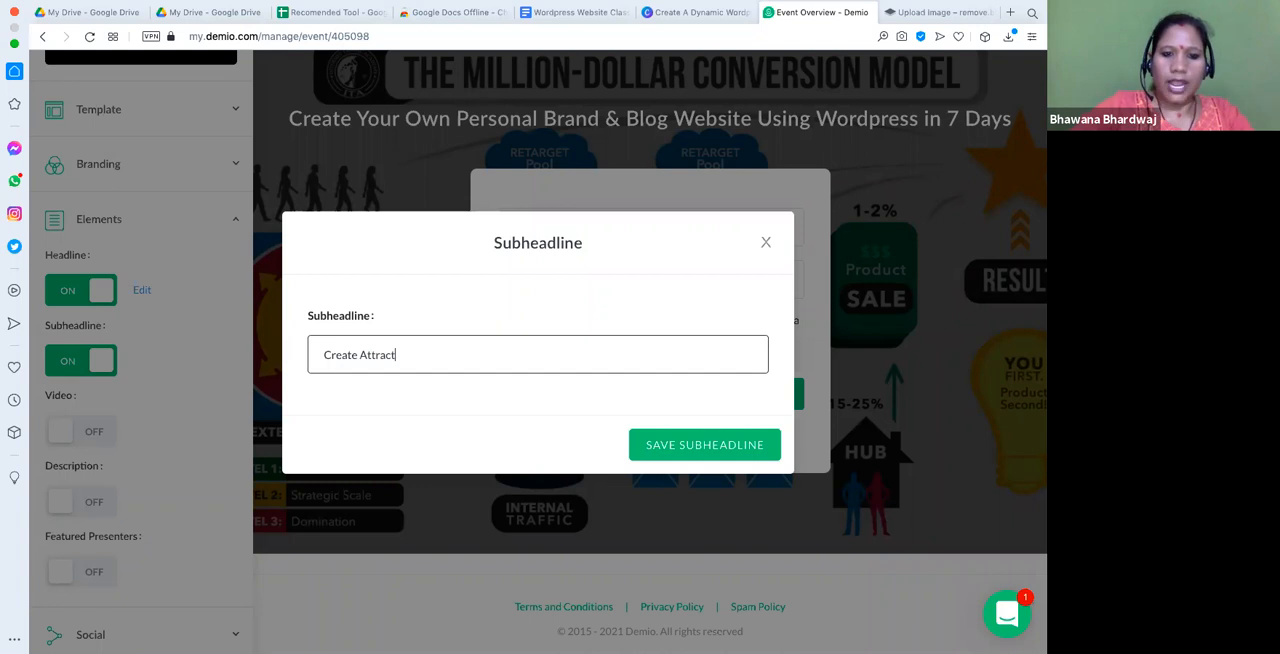
type(" Moneti")
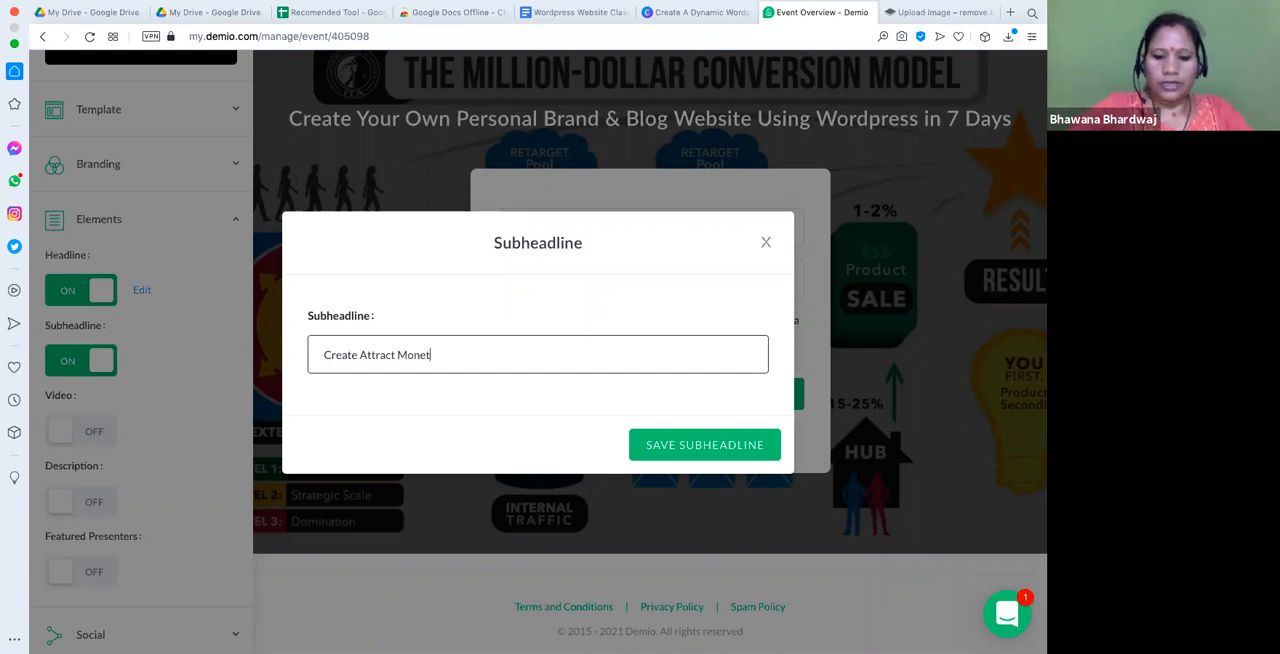
type("ze")
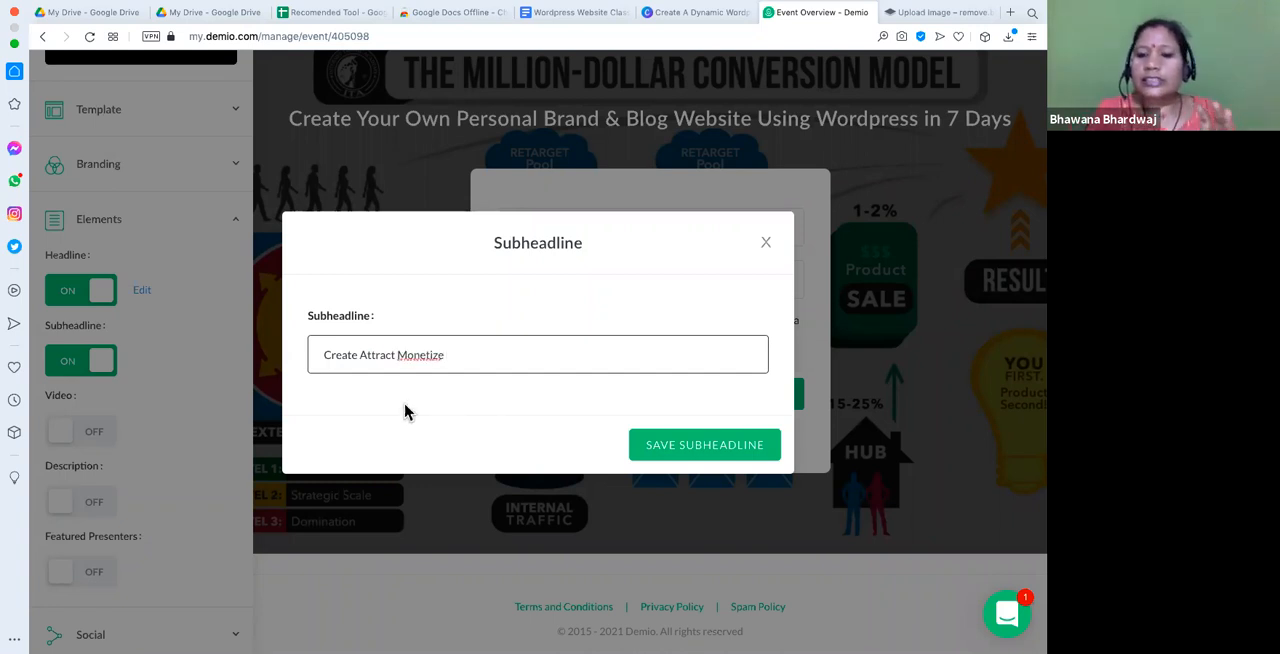
- Check the spelling suggestions for the subheadline's last word and retype it as "Monetze"
right_click(428, 354)
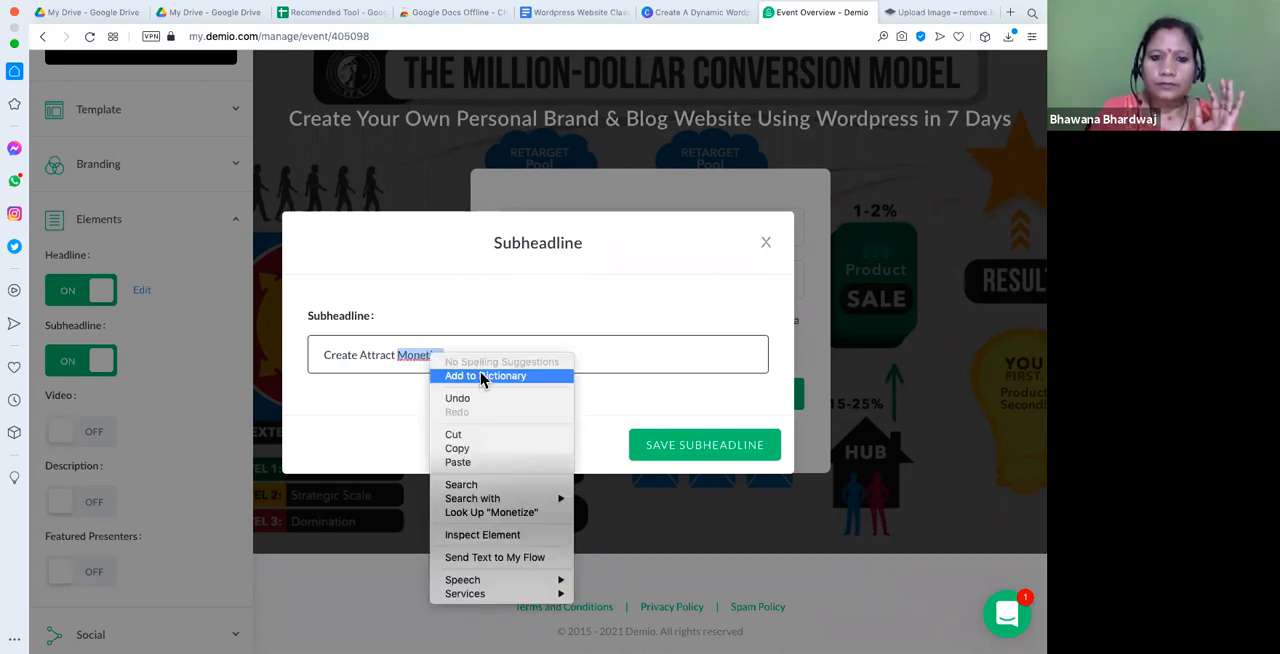
left_click(420, 380)
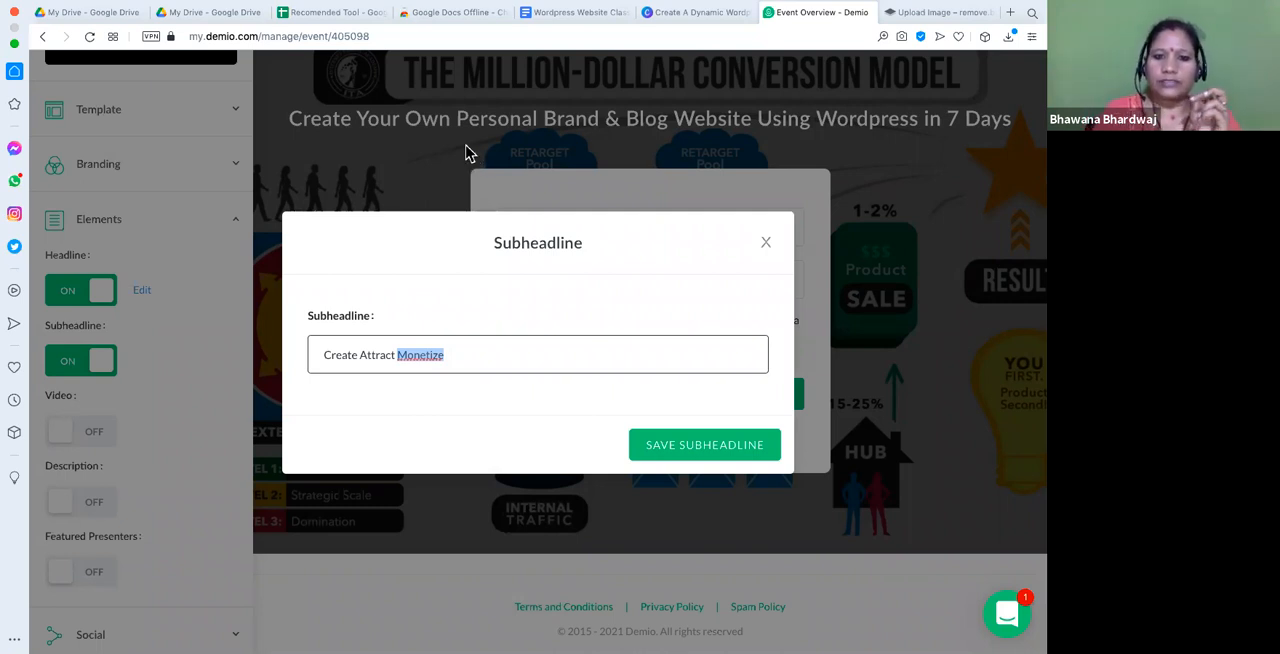
left_click(453, 354)
key("BackSpace")
key("BackSpace")
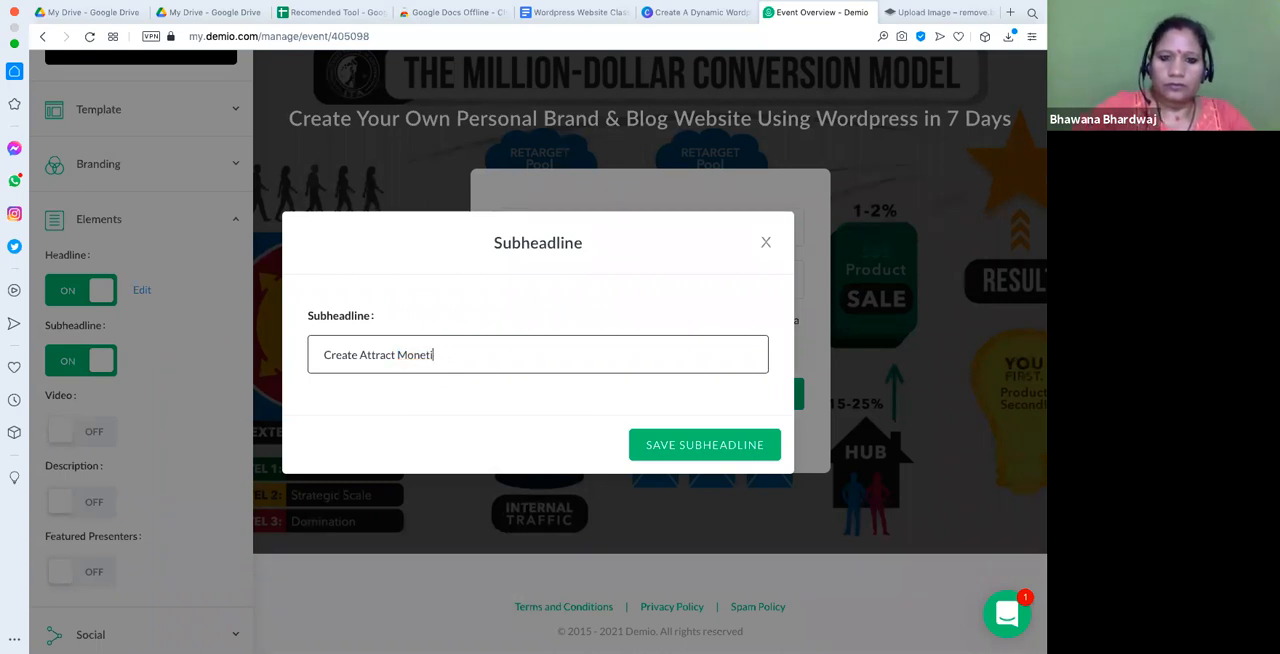
key("BackSpace")
type("ze")
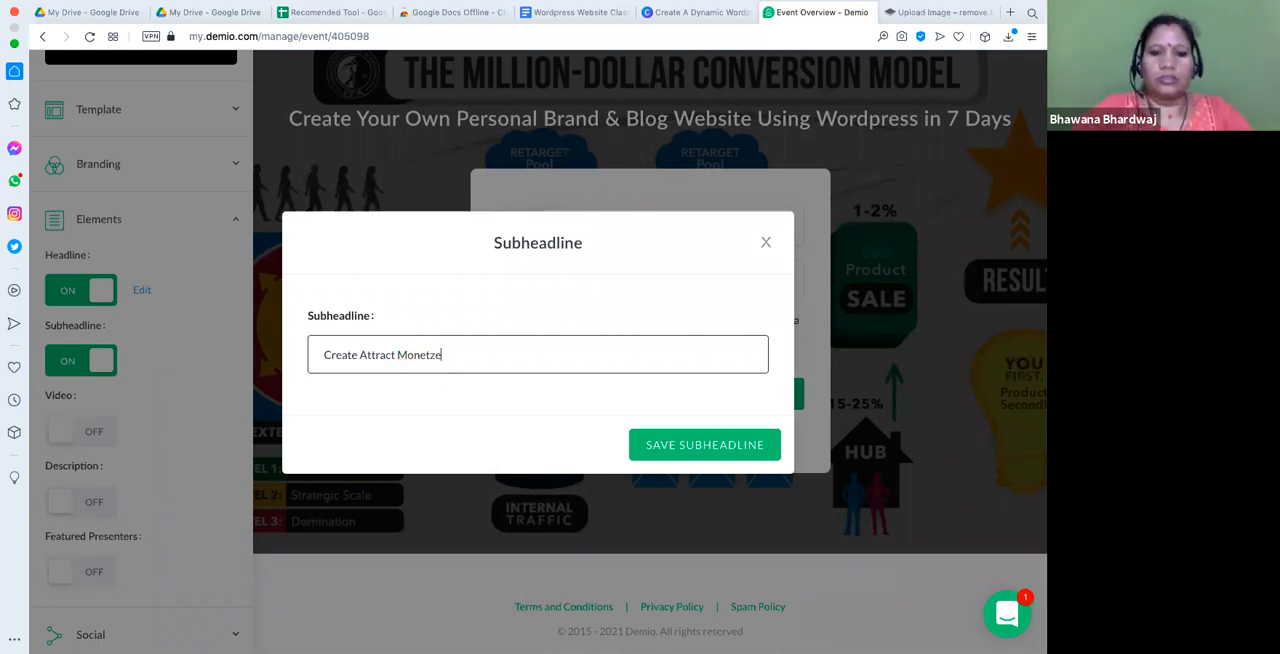
right_click(415, 352)
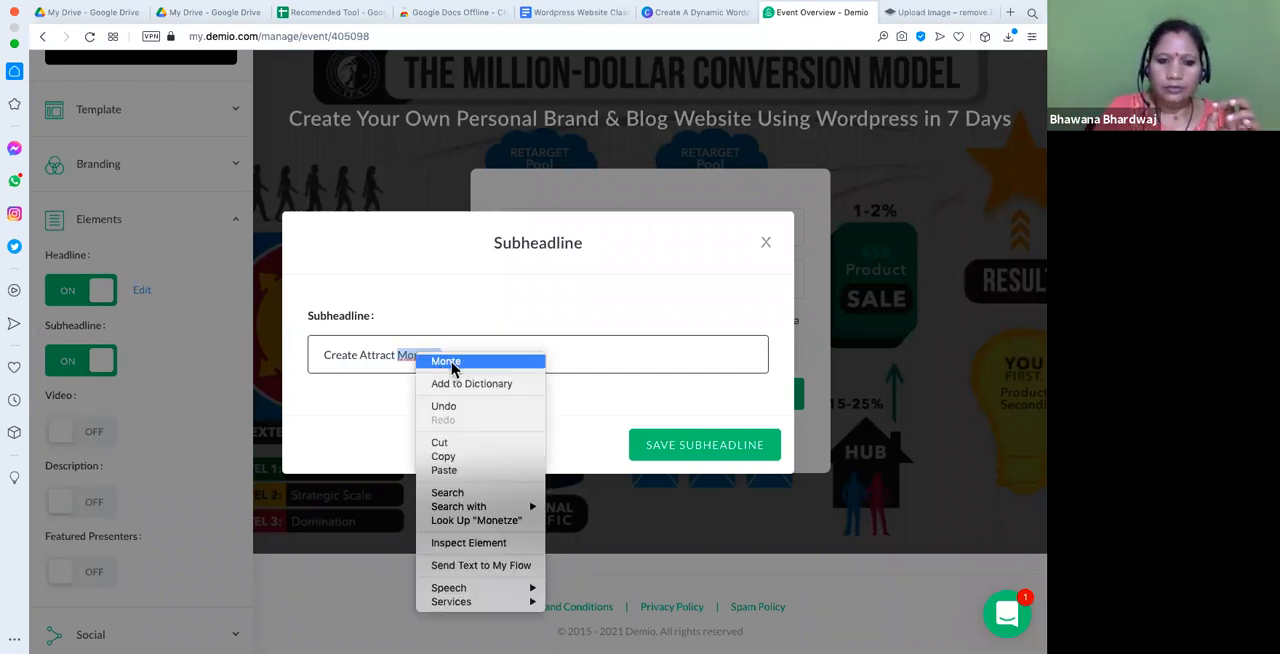
left_click(361, 355)
- Insert hyphens between the subheadline's words so the text reads "Create - Attract -Monetze"
left_click(361, 355)
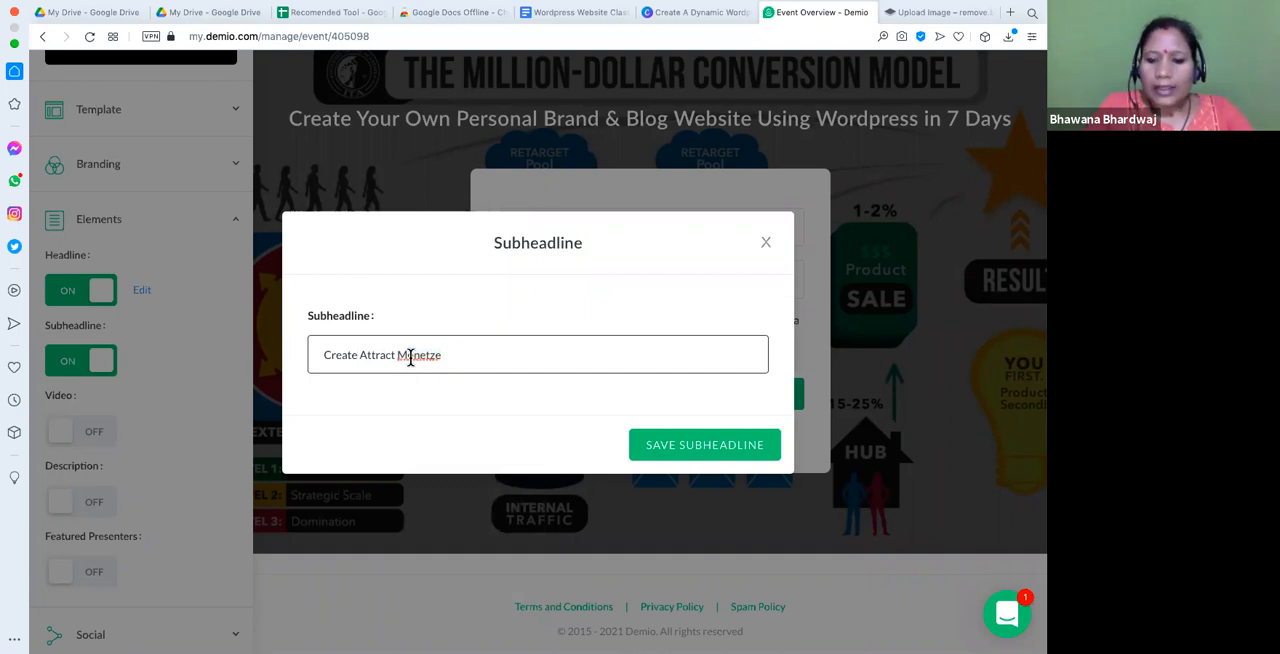
type("-")
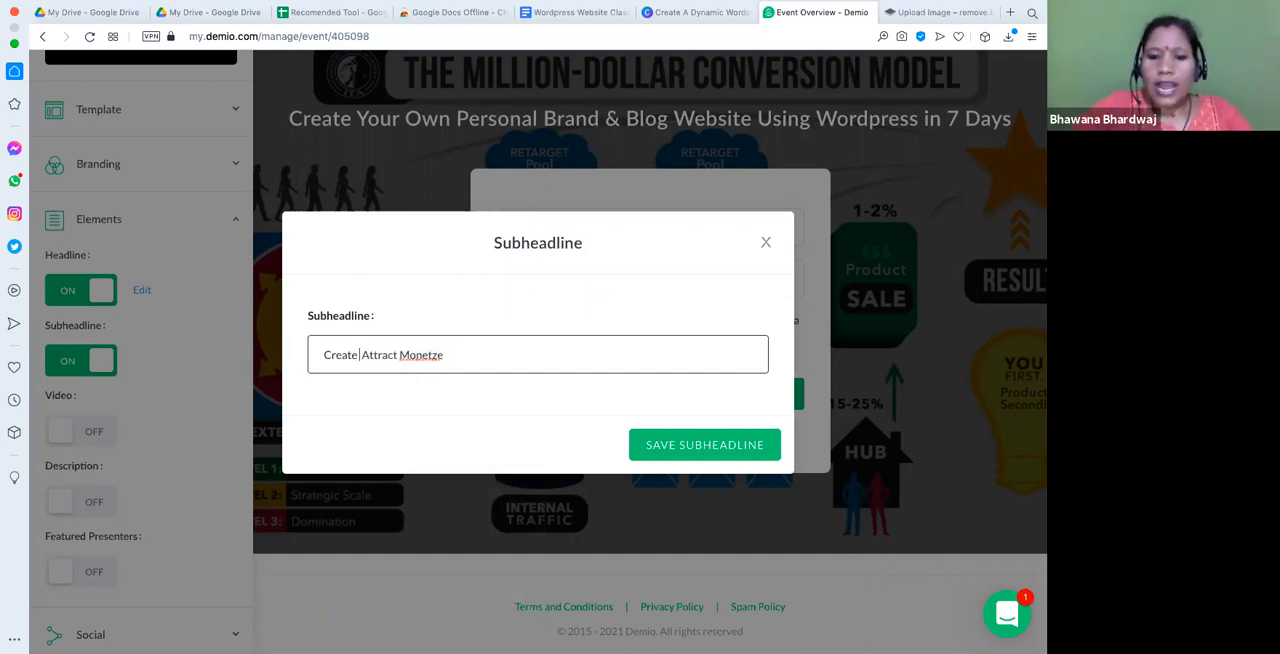
key("Right")
key("Right")
key("Right")
type("-")
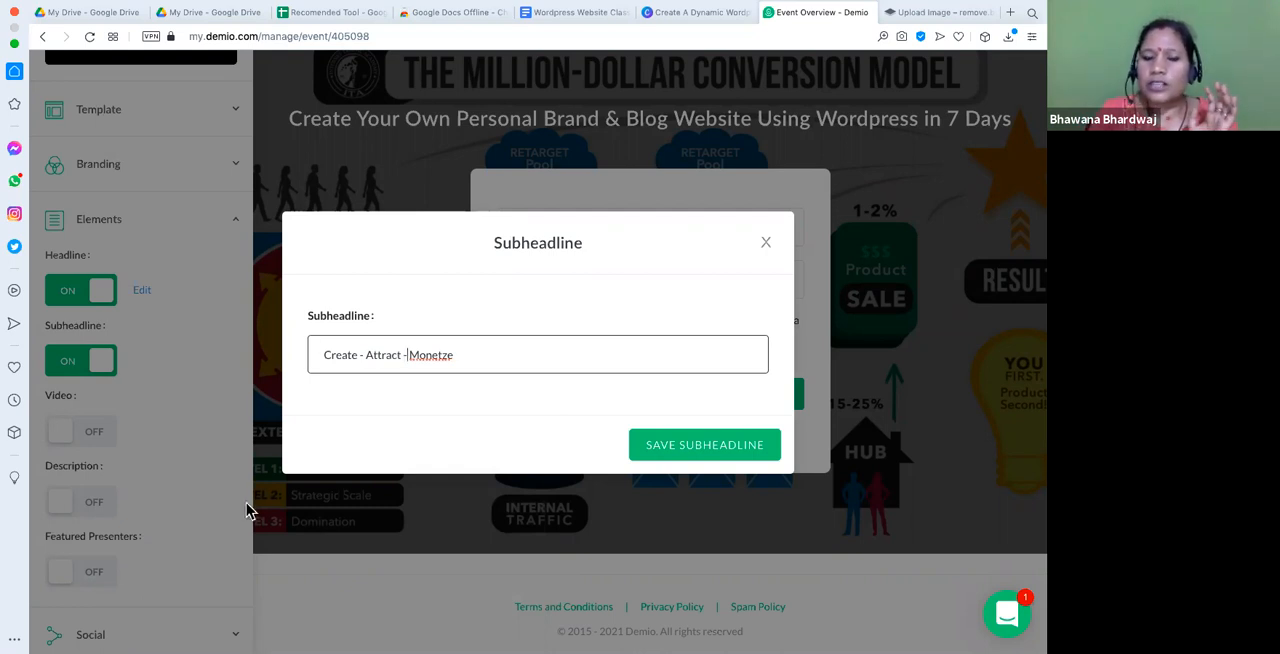
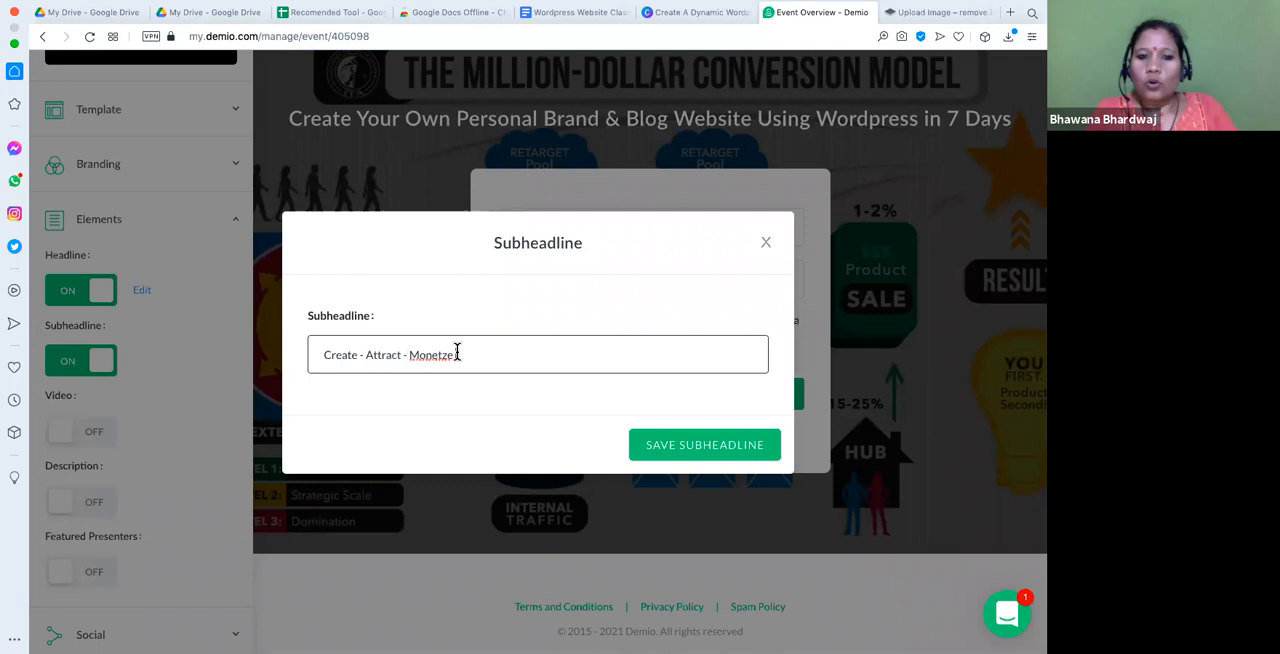
- Replace the misspelled last word of the subheadline with "monetize"
key("BackSpace")
key("BackSpace")
key("BackSpace")
key("BackSpace")
key("BackSpace")
key("BackSpace")
key("BackSpace")
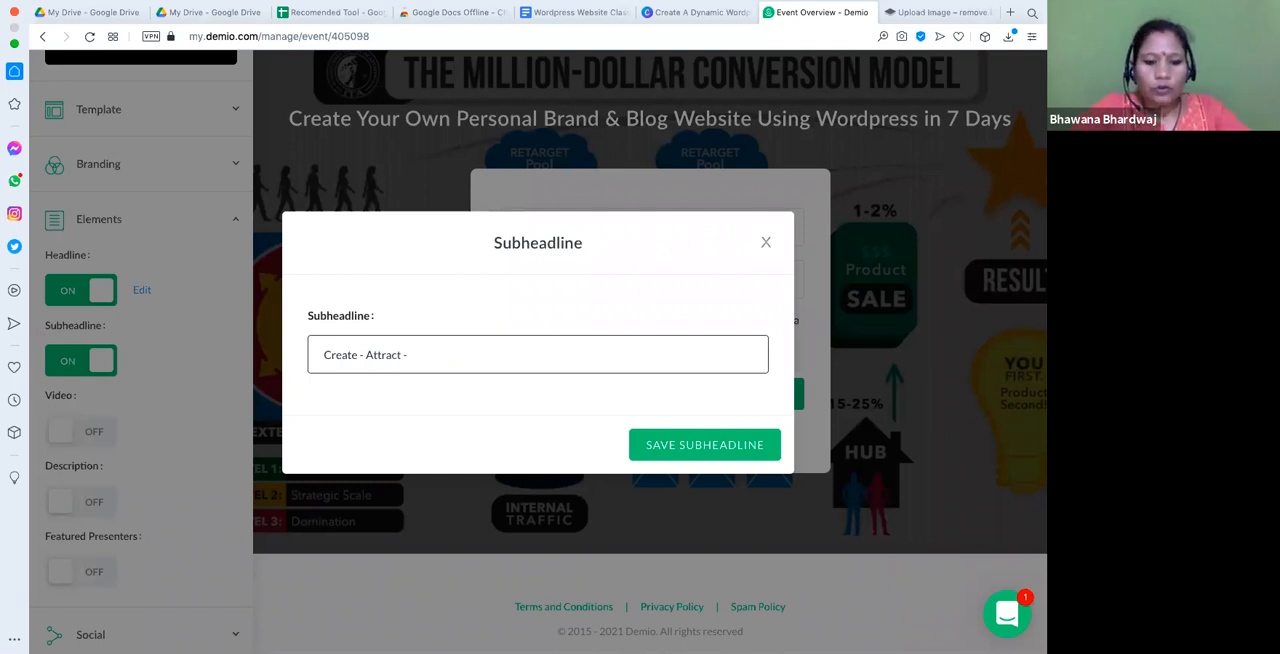
key("super+v")
key("super+z")
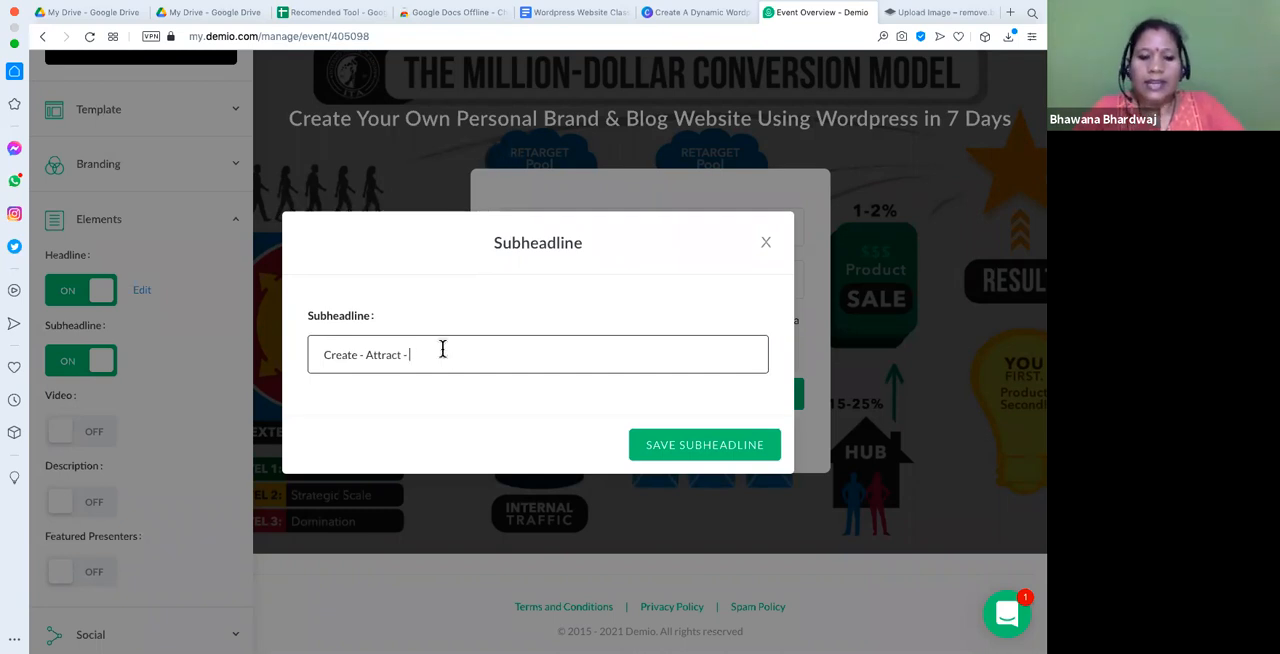
type("monetiz")
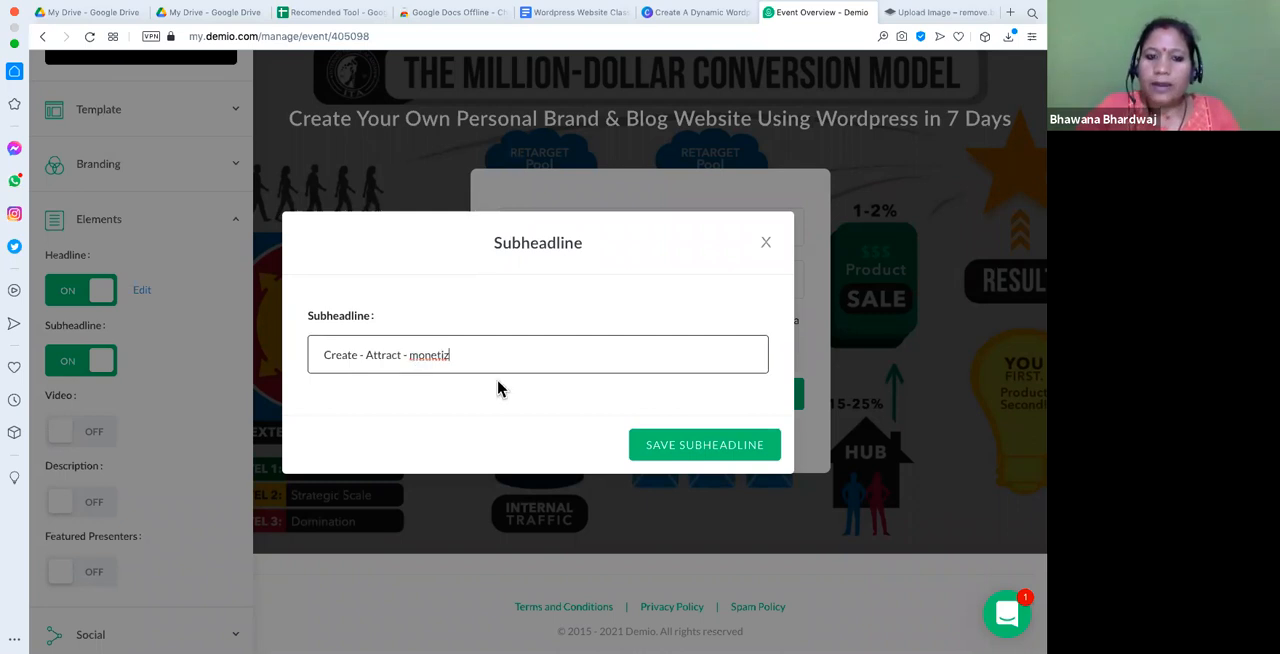
type("e")
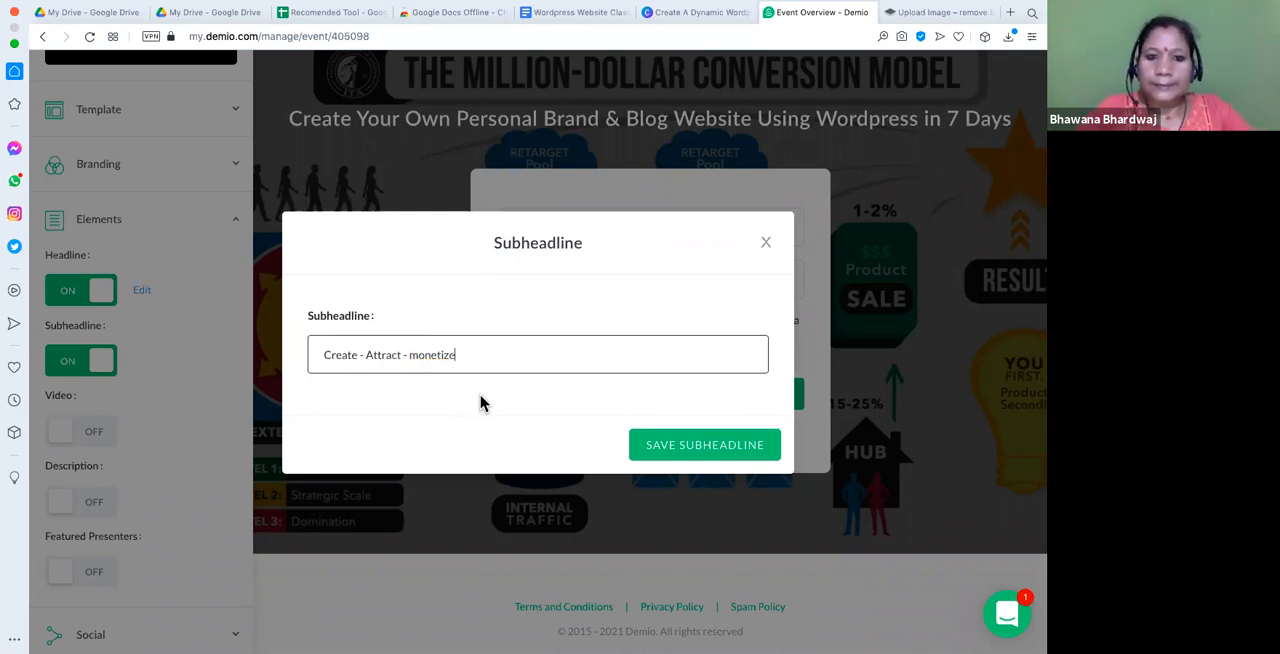
- Capitalize the last word so the text reads "Create - Attract - Monetize" and save the subheadline
left_click(418, 357)
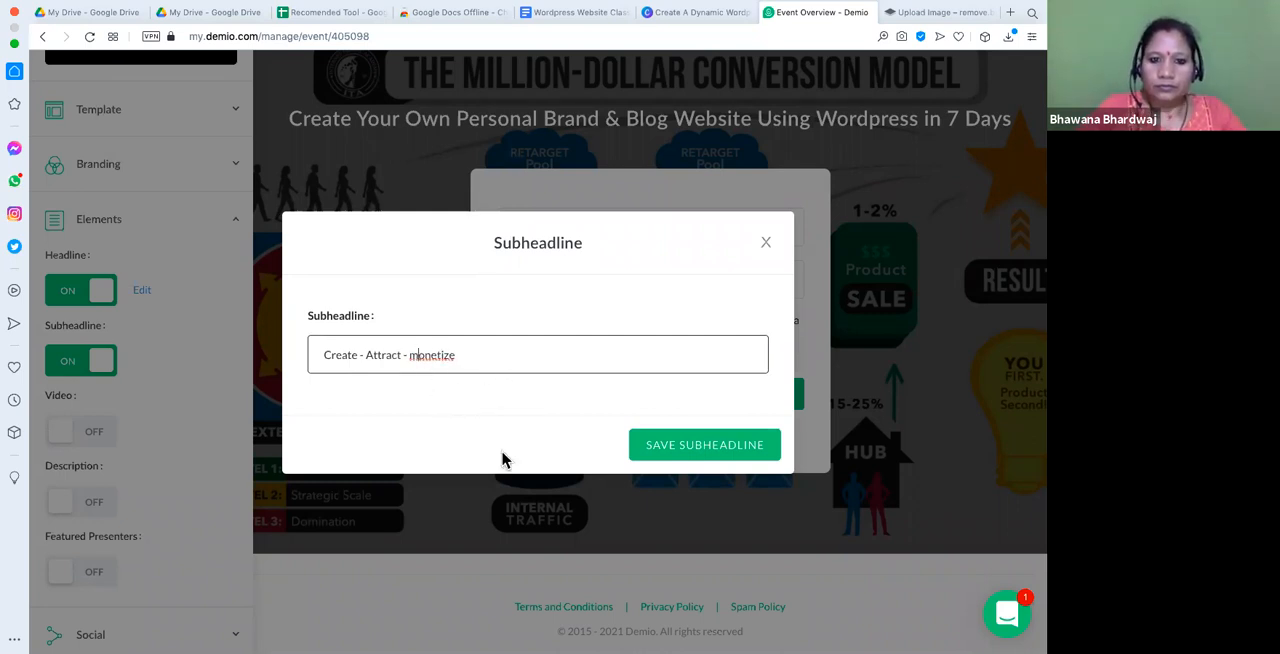
key("BackSpace")
type("M")
left_click(496, 413)
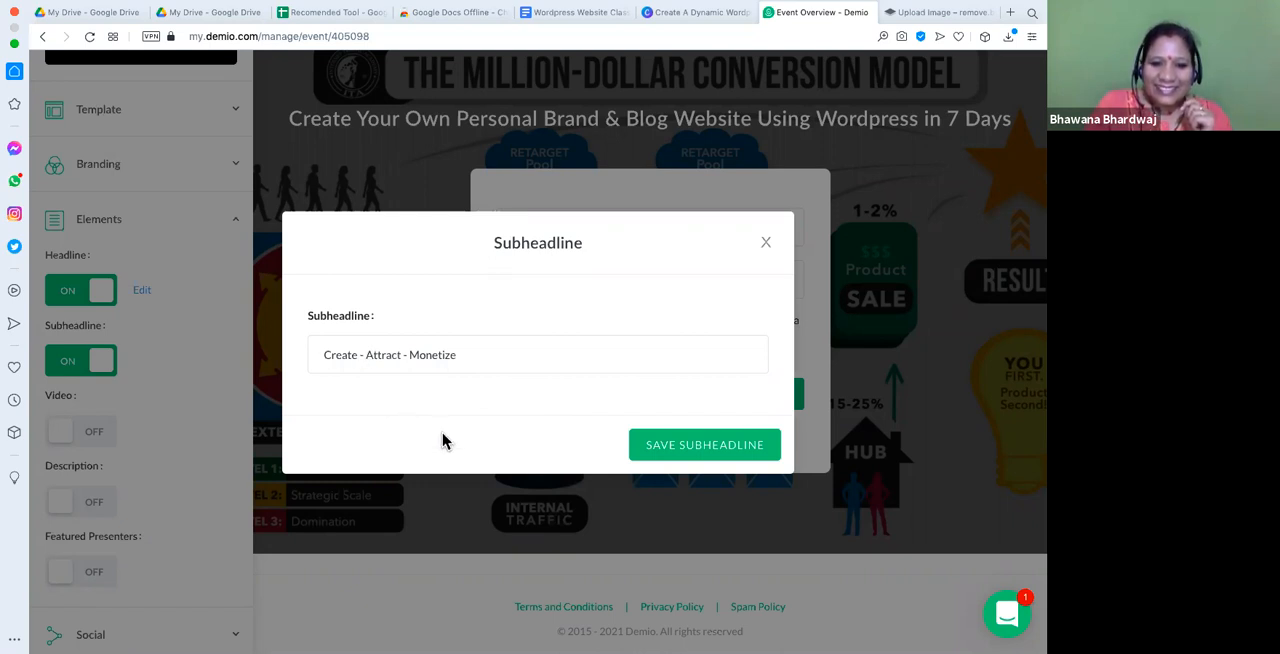
left_click(733, 453)
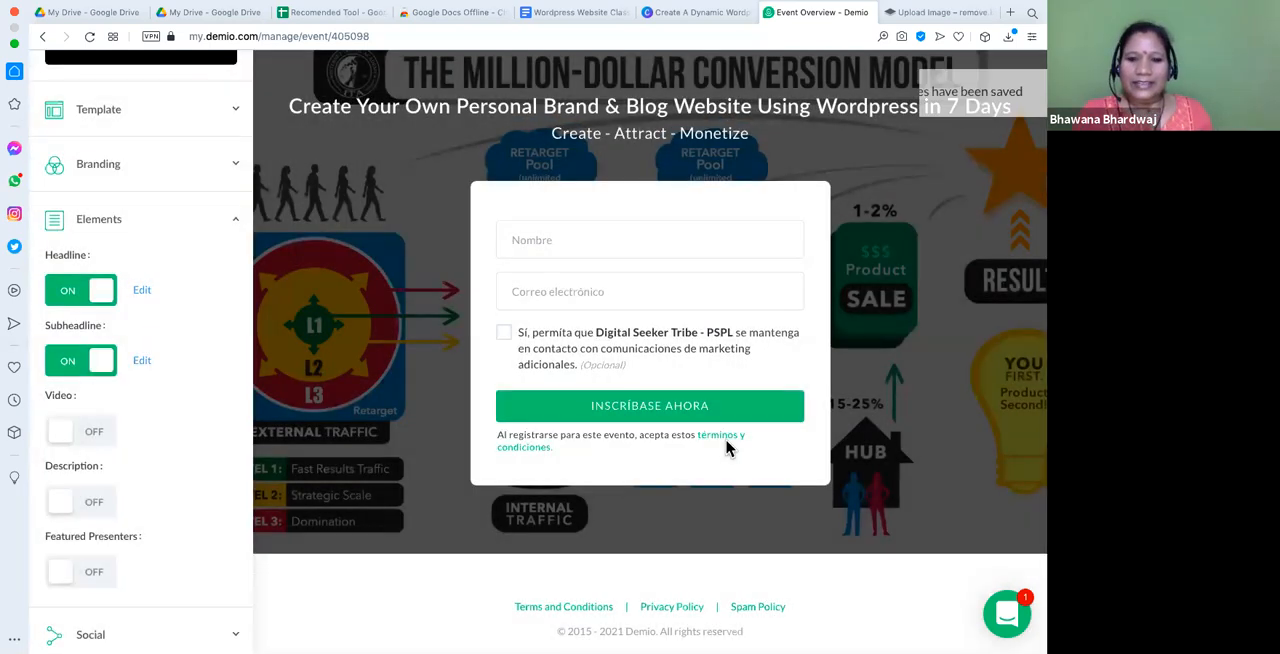
- Turn on the registration page's video element and open YouTube in the browser tab that holds remove.bg
left_click(62, 433)
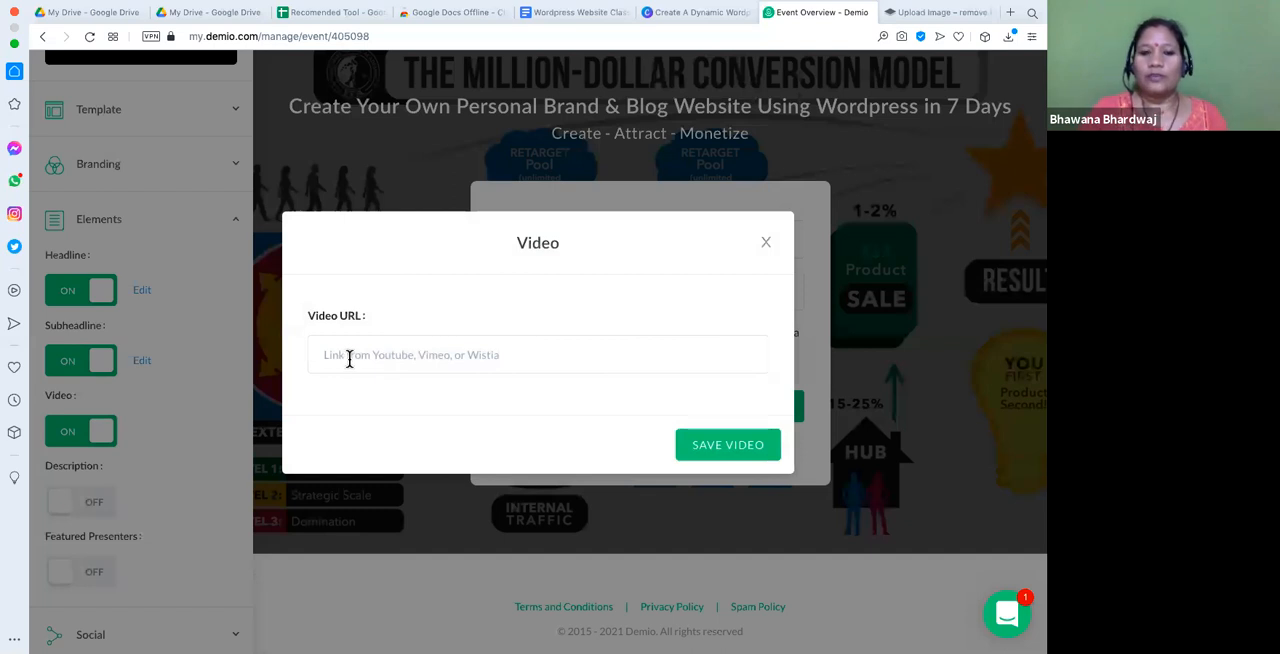
left_click(349, 358)
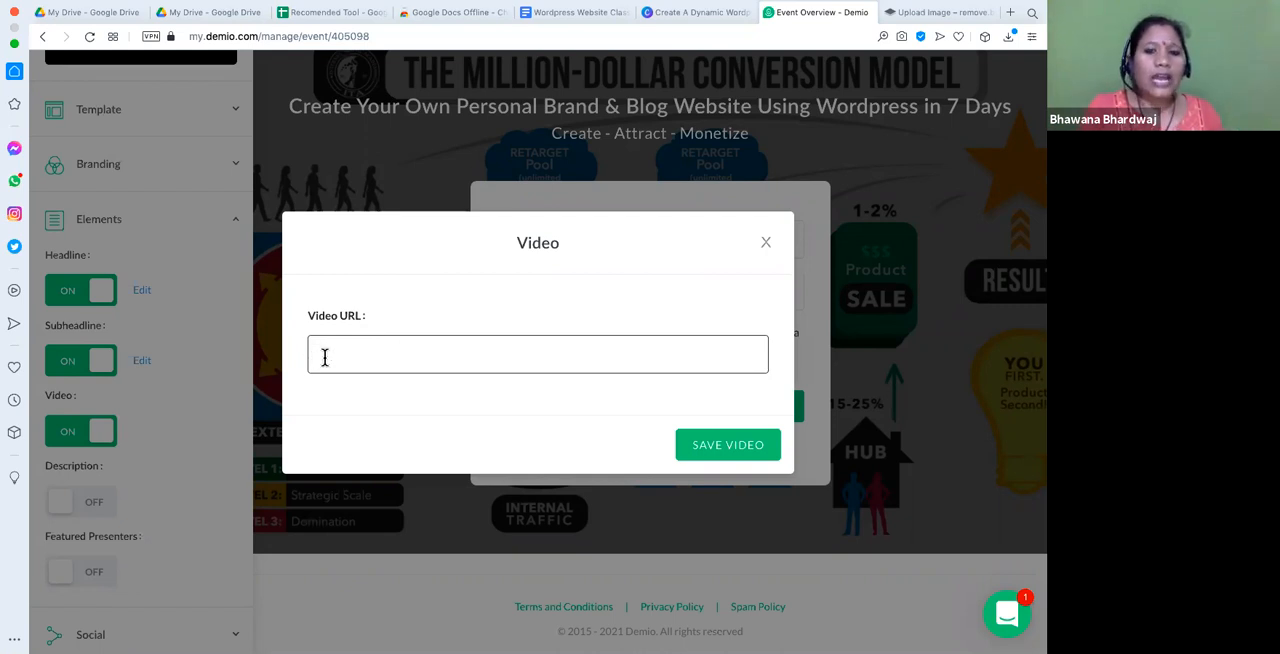
left_click(929, 18)
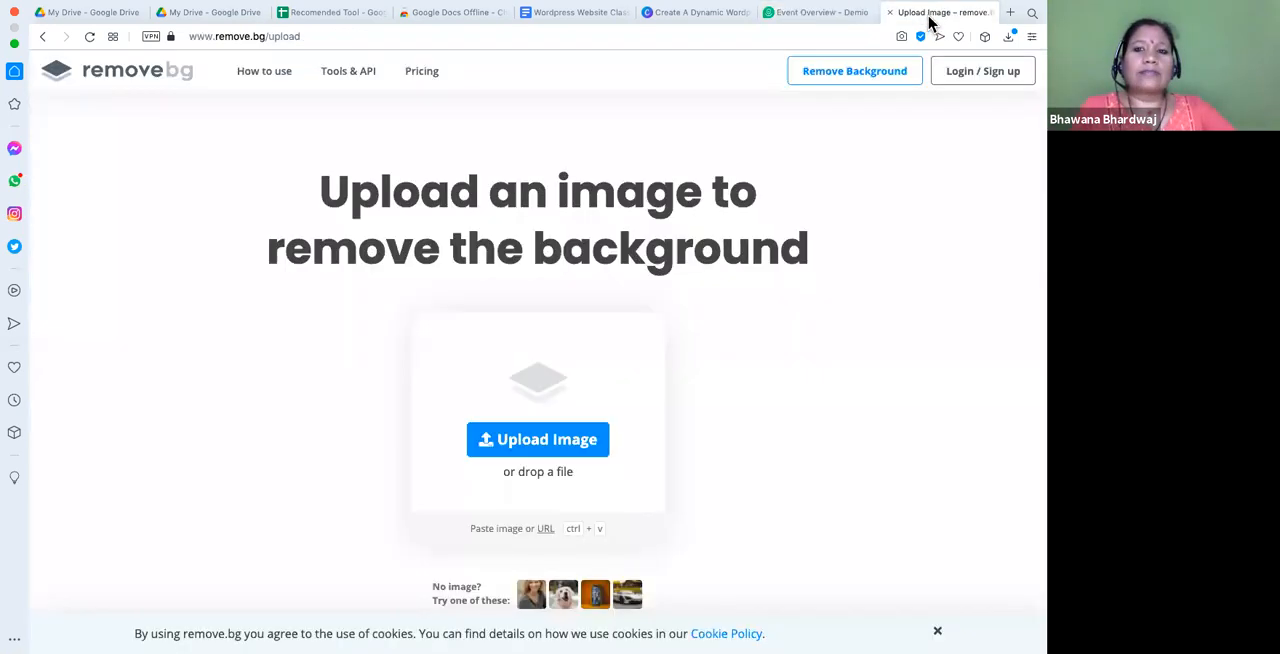
left_click(287, 35)
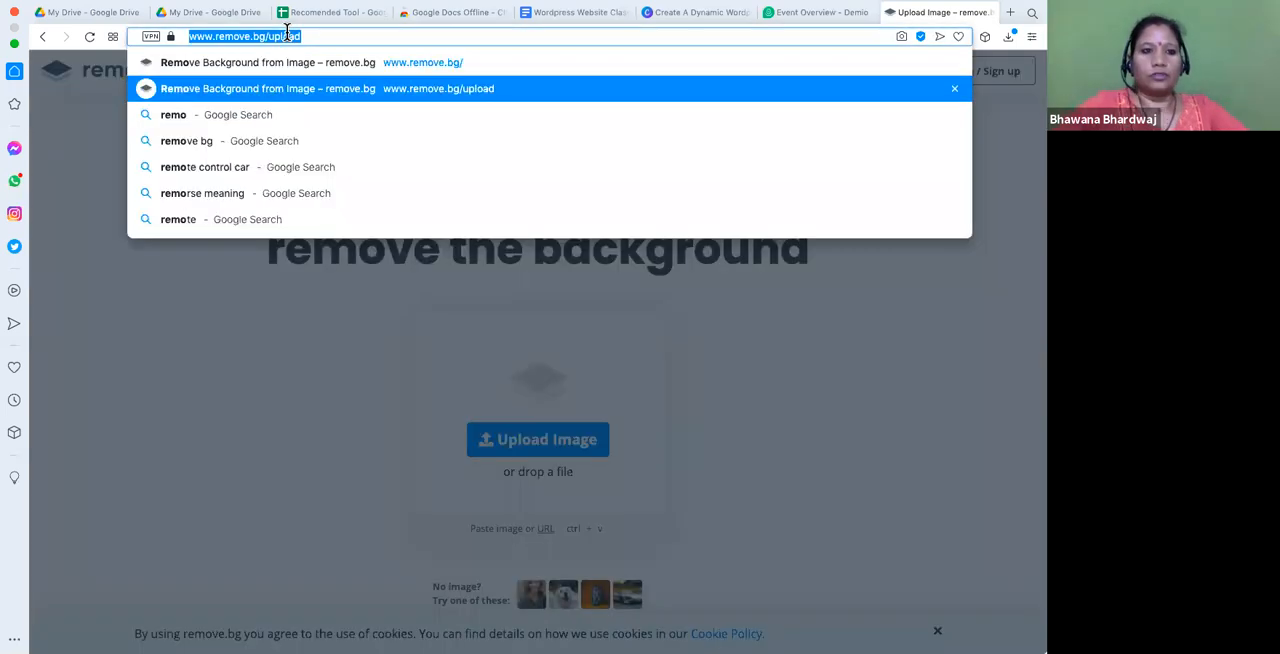
type("you")
key("Return")
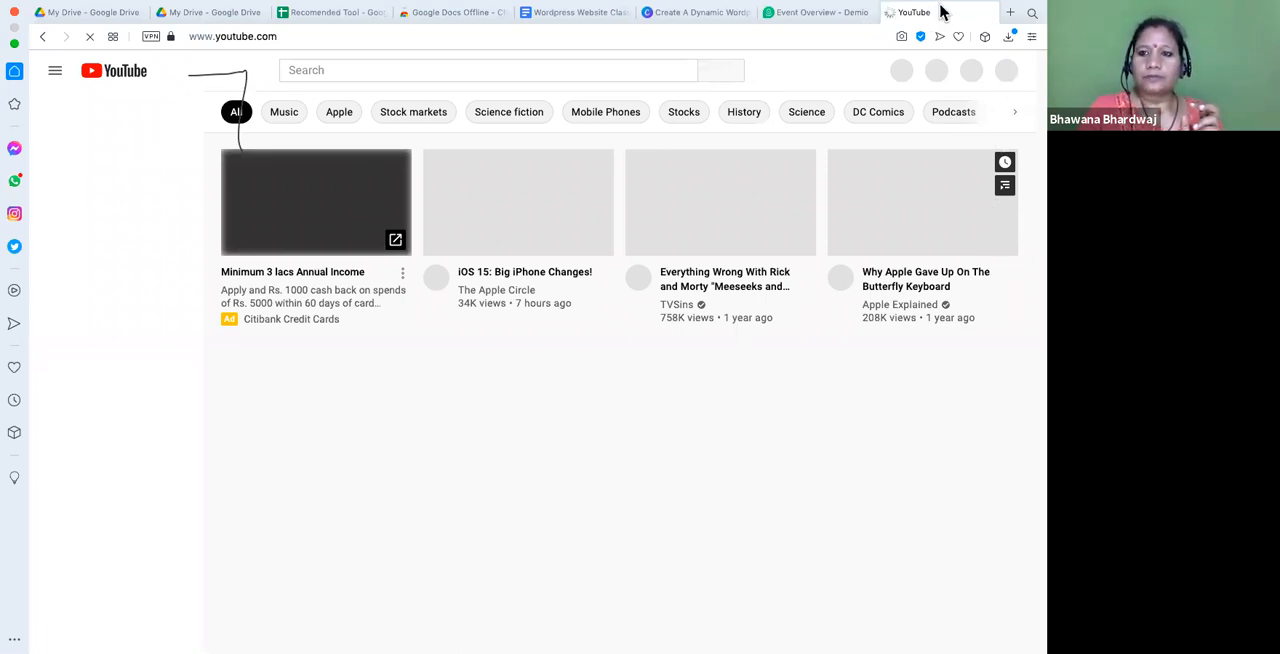
- Switch the YouTube account to the Go Digital channel that belongs to Digital Seekers Tribe
mouse_move(943, 3)
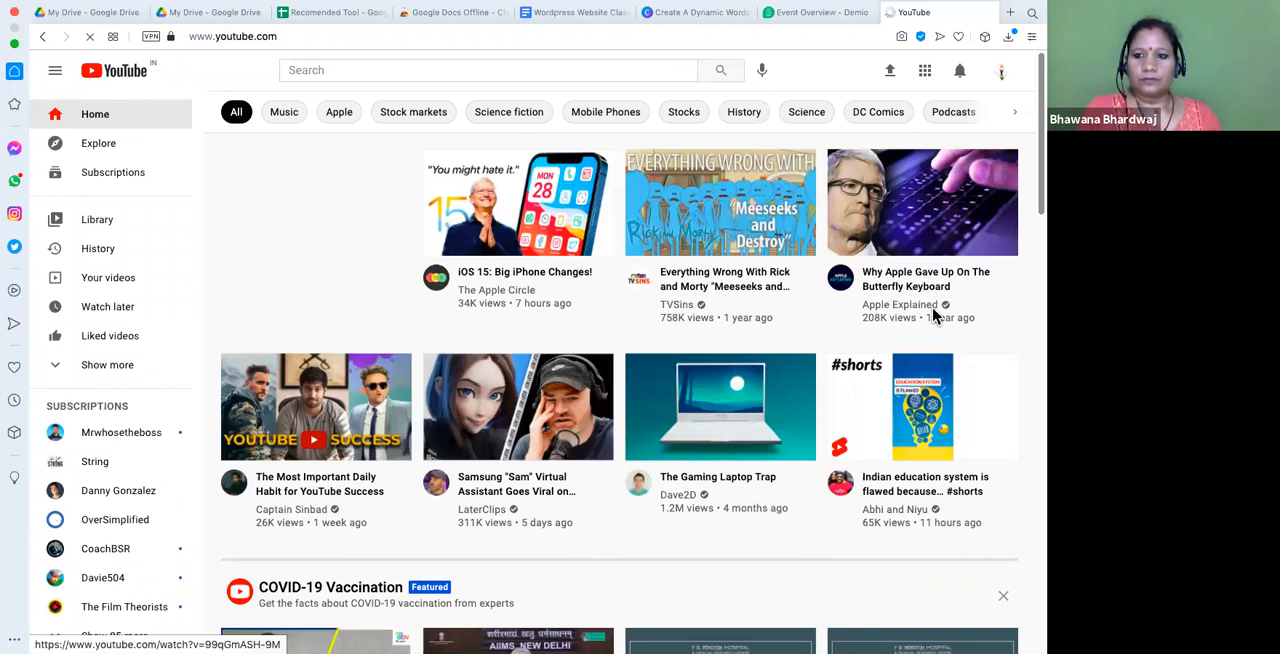
left_click(1000, 74)
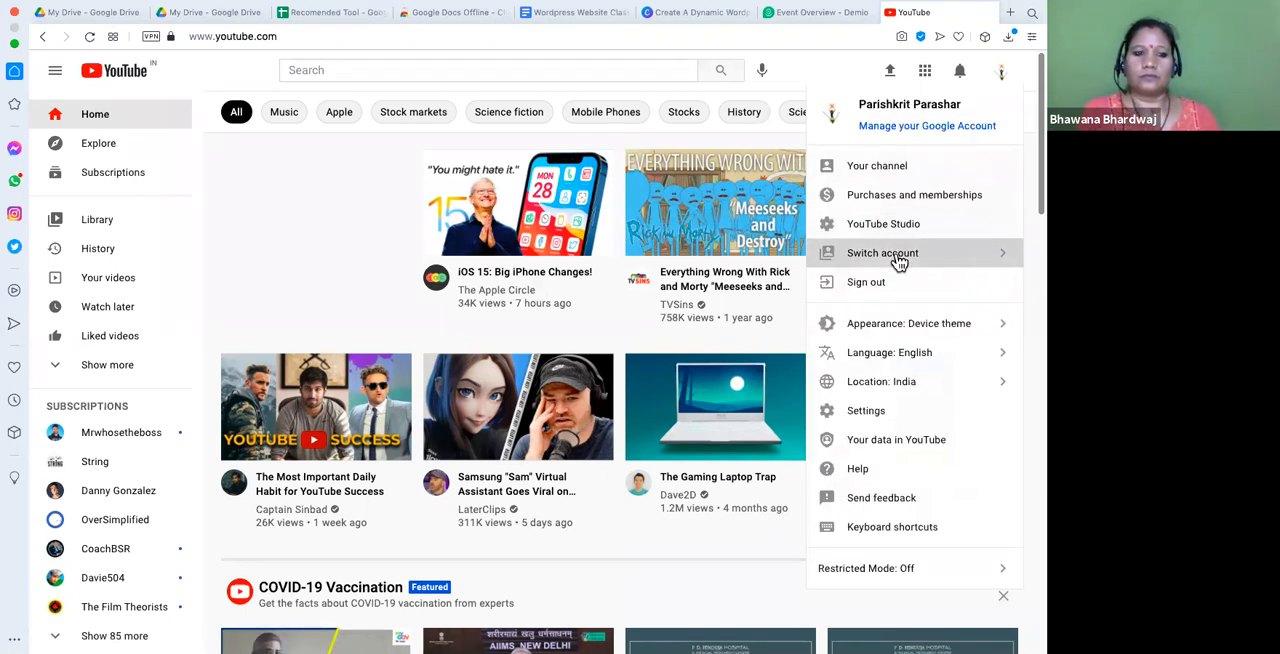
left_click(899, 260)
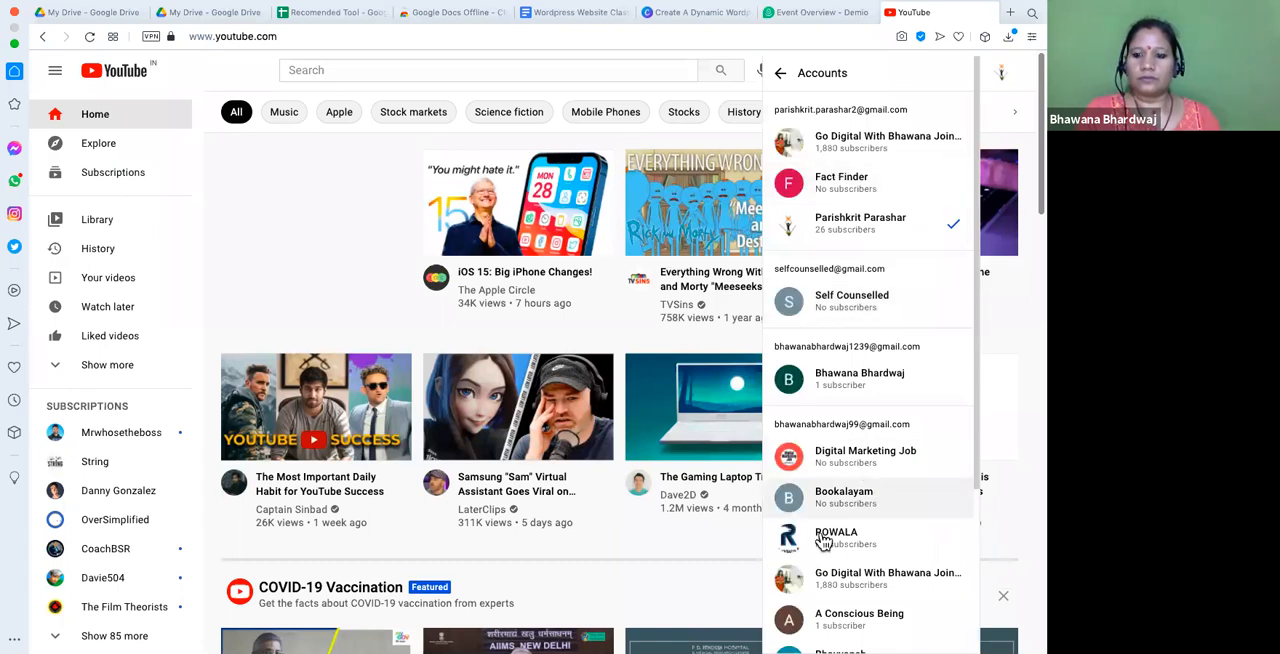
scroll(858, 488, "down", 2)
left_click(858, 487)
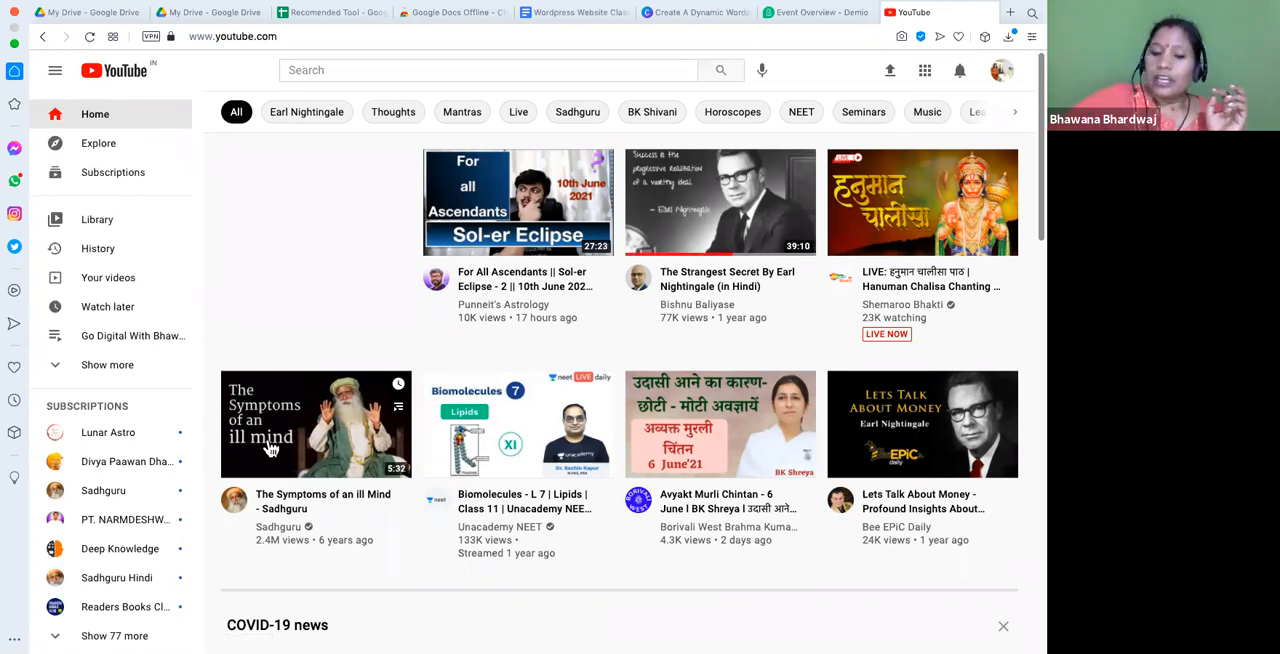
- Open the account's own YouTube channel page and go to its uploaded videos
mouse_move(268, 448)
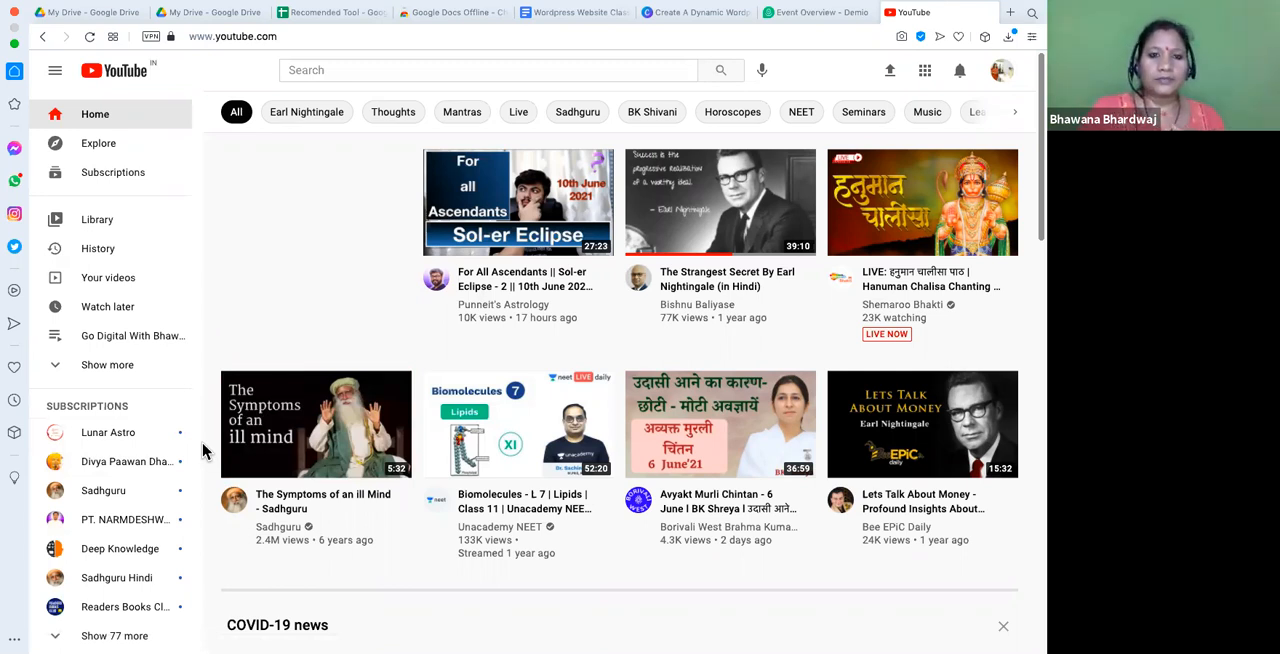
mouse_move(253, 415)
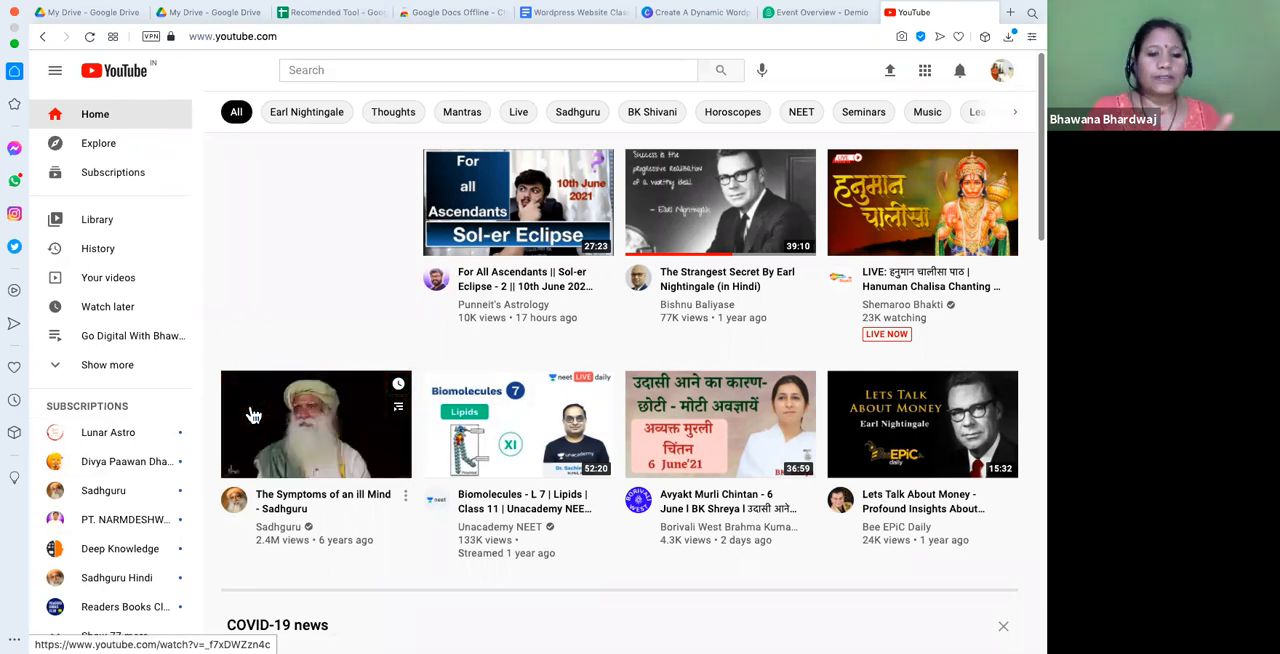
left_click(1002, 78)
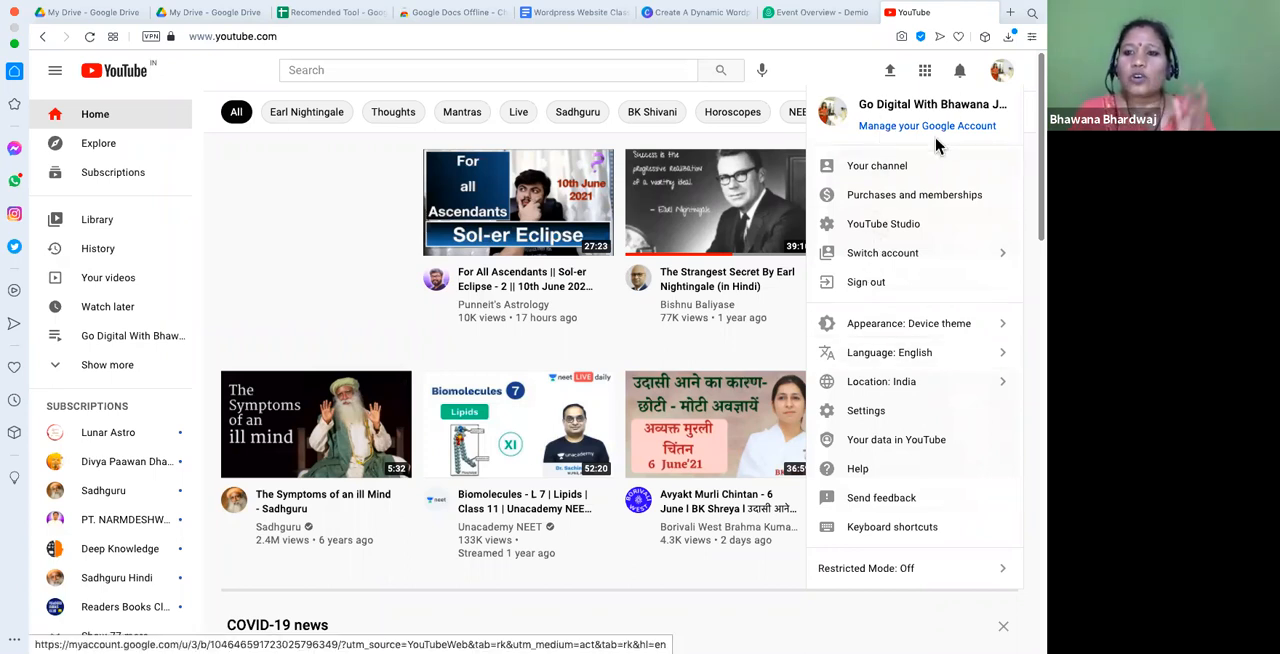
left_click(886, 172)
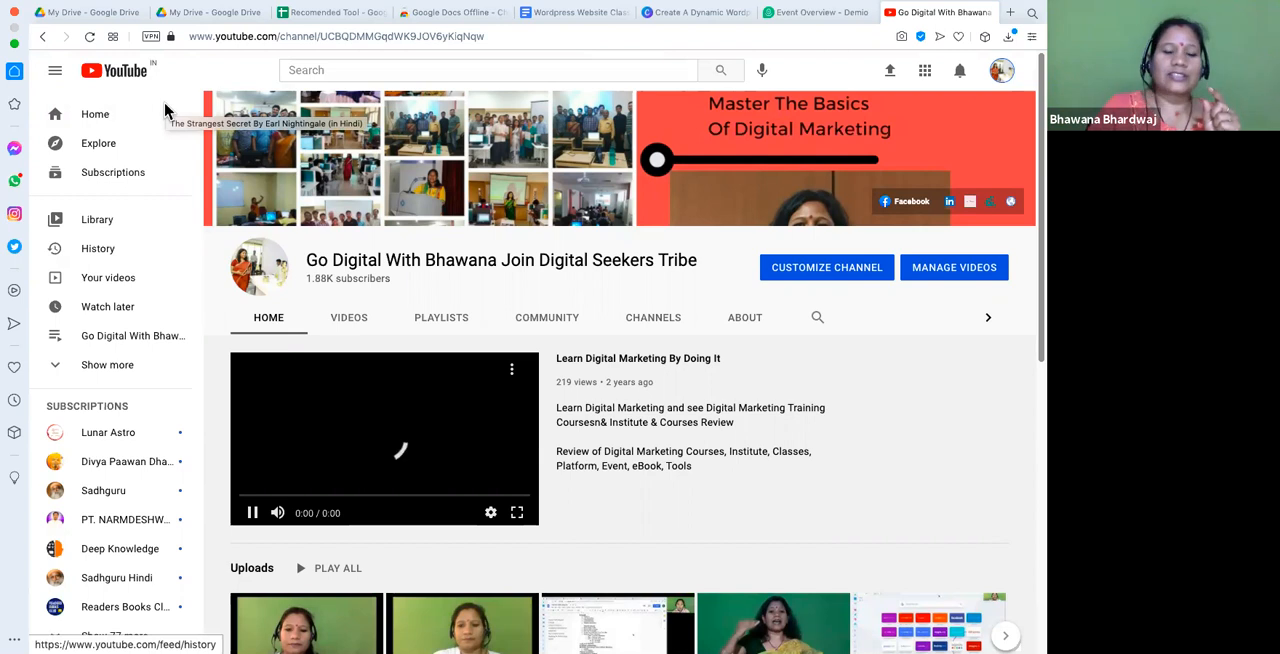
left_click(351, 322)
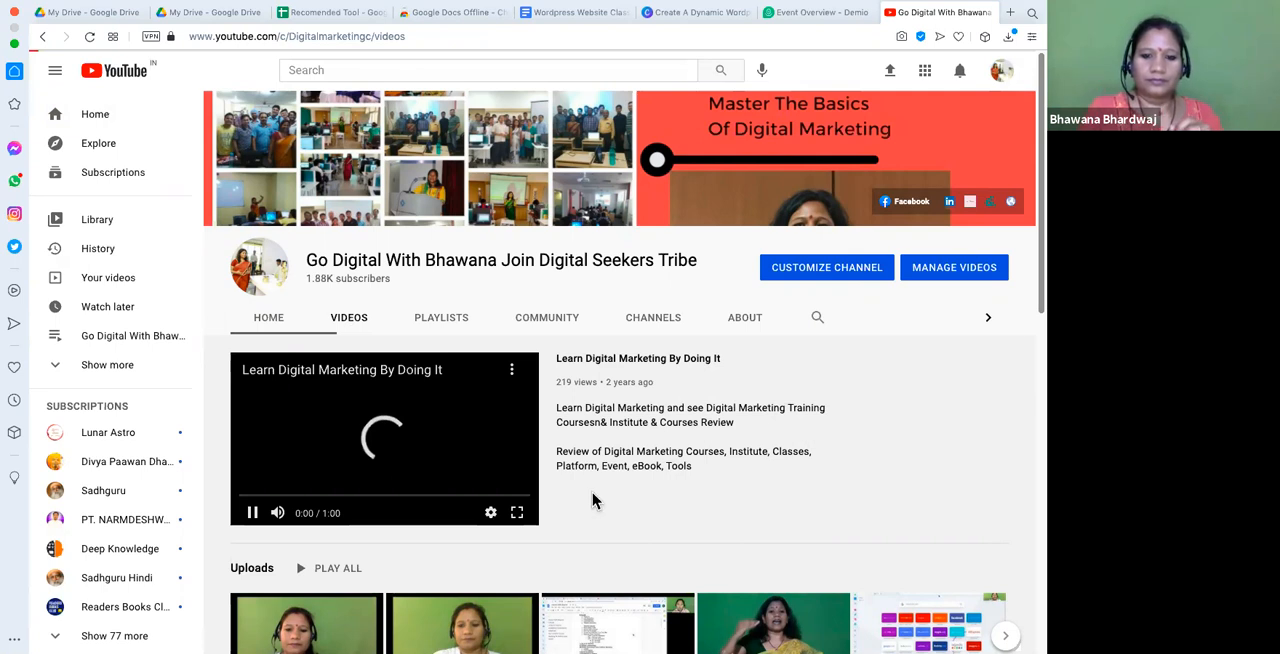
scroll(700, 517, "down", 2)
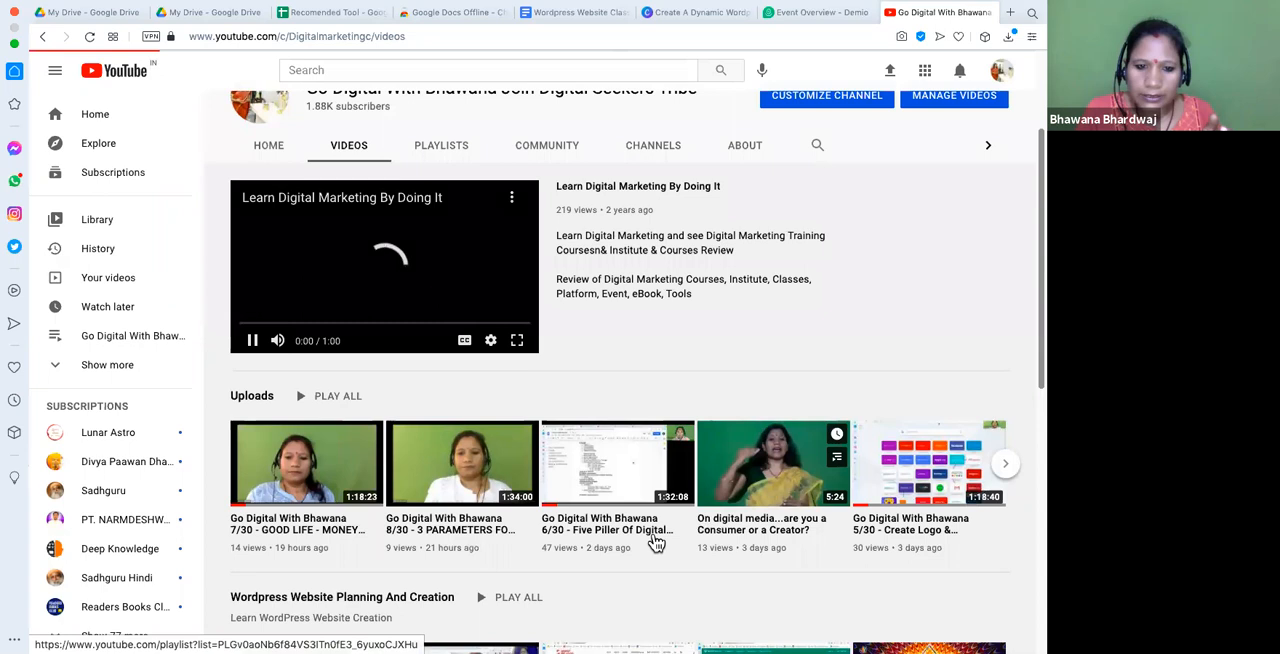
- Open the "Day 2/30 - Create Free Wordpress Account" video and pause its playback
left_click(760, 483)
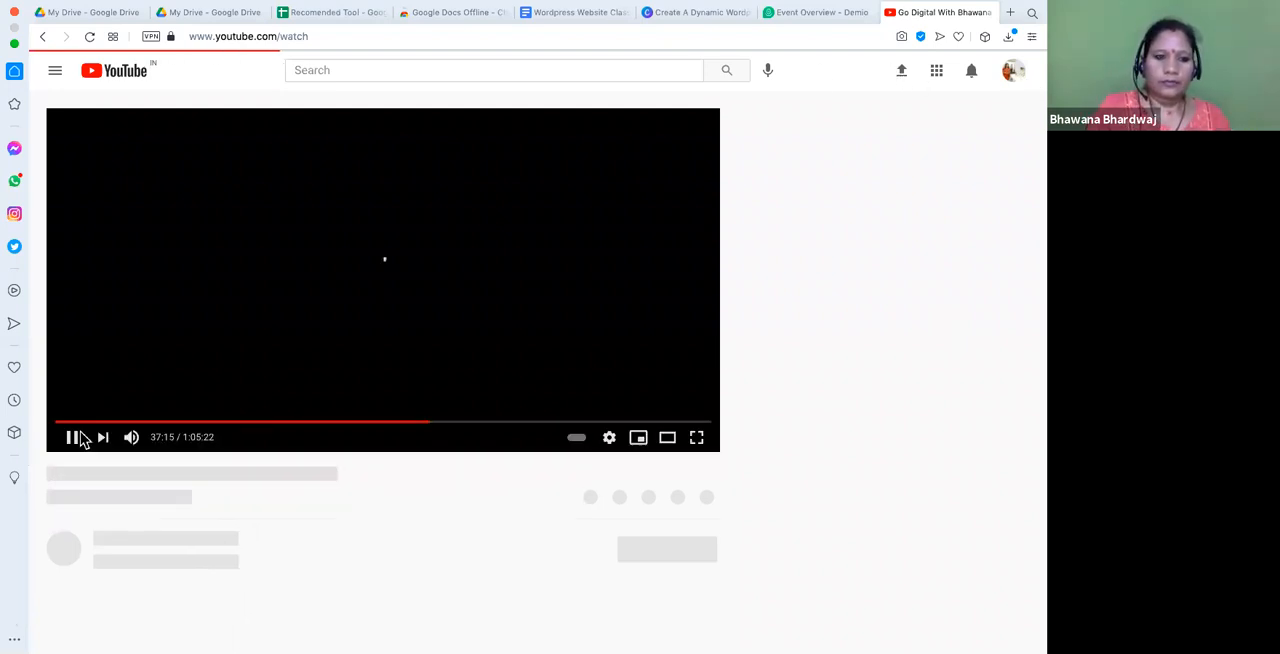
left_click(73, 439)
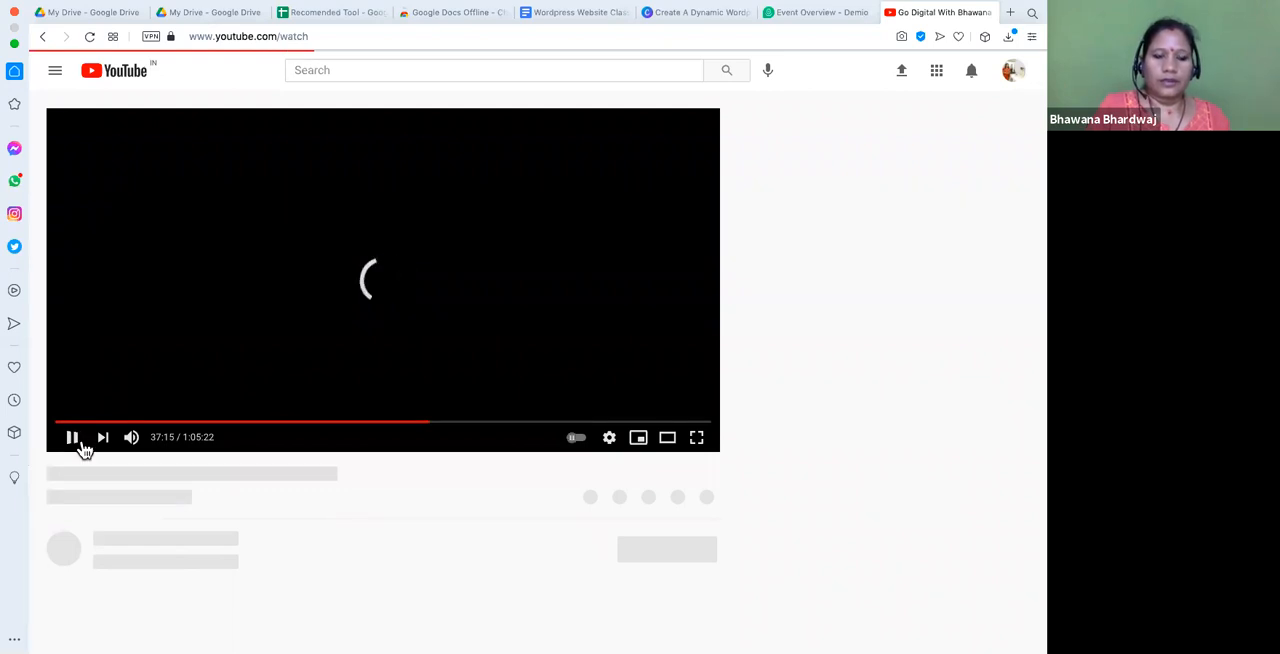
left_click(72, 440)
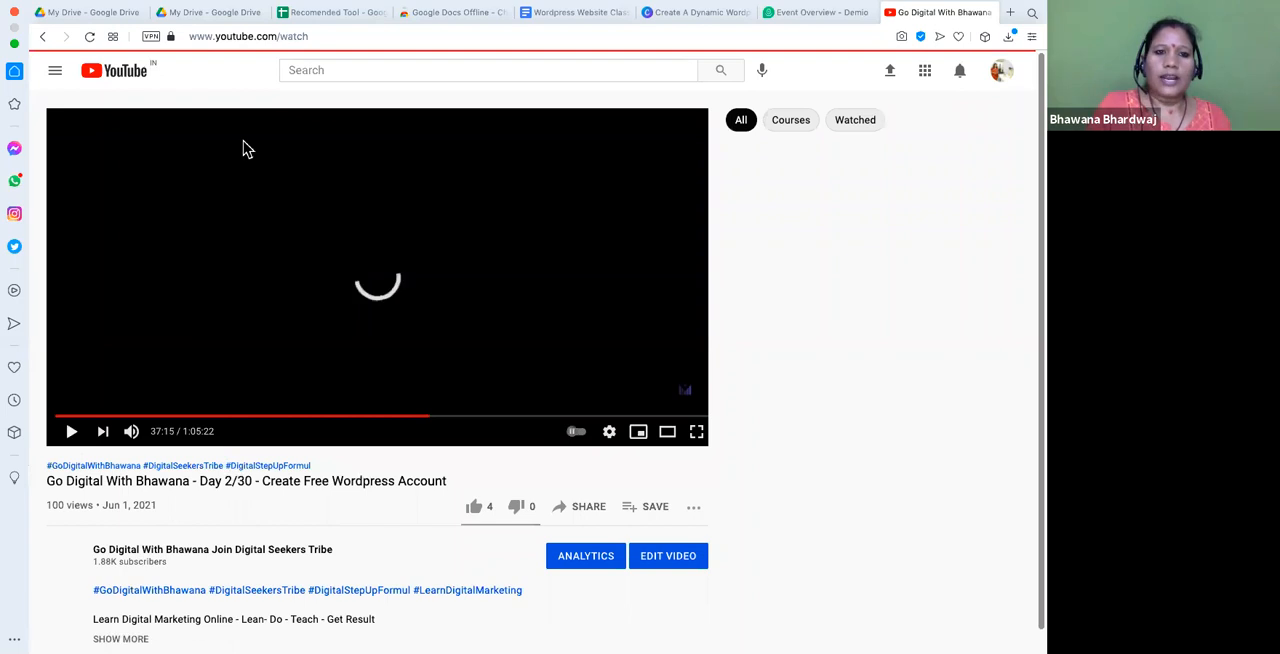
- Copy the YouTube video's link, return to Demio and save it as the registration page's video URL
left_click(256, 38)
key("ctrl+c")
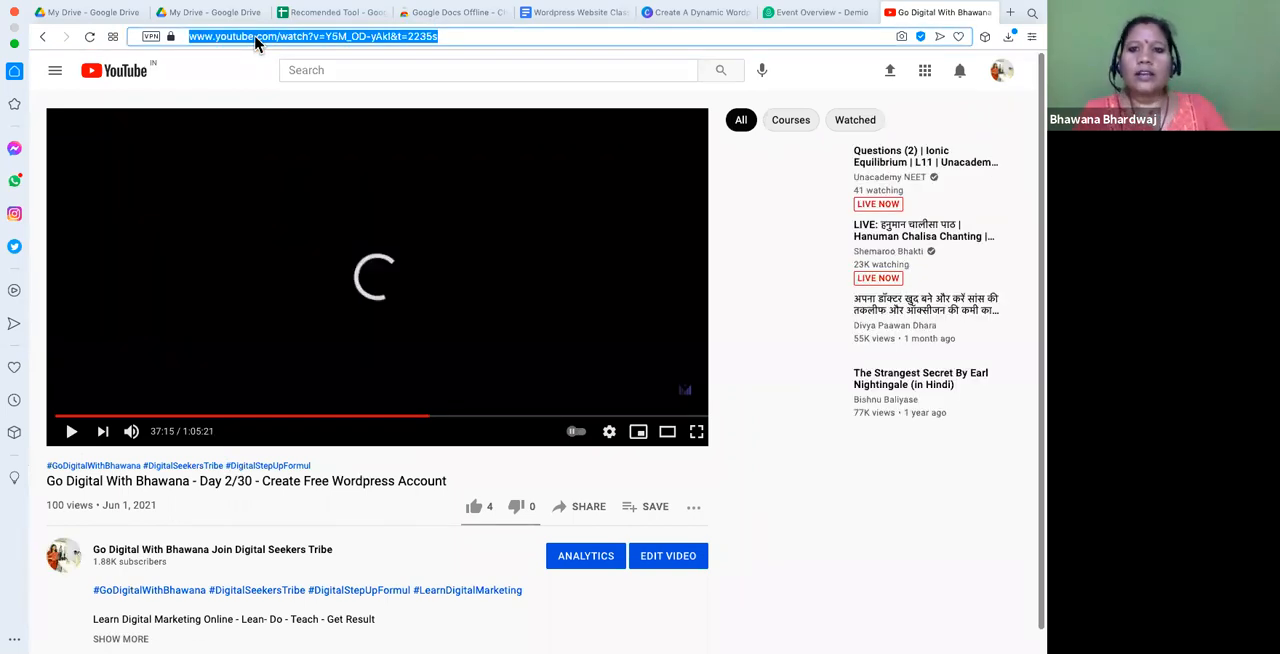
left_click(831, 14)
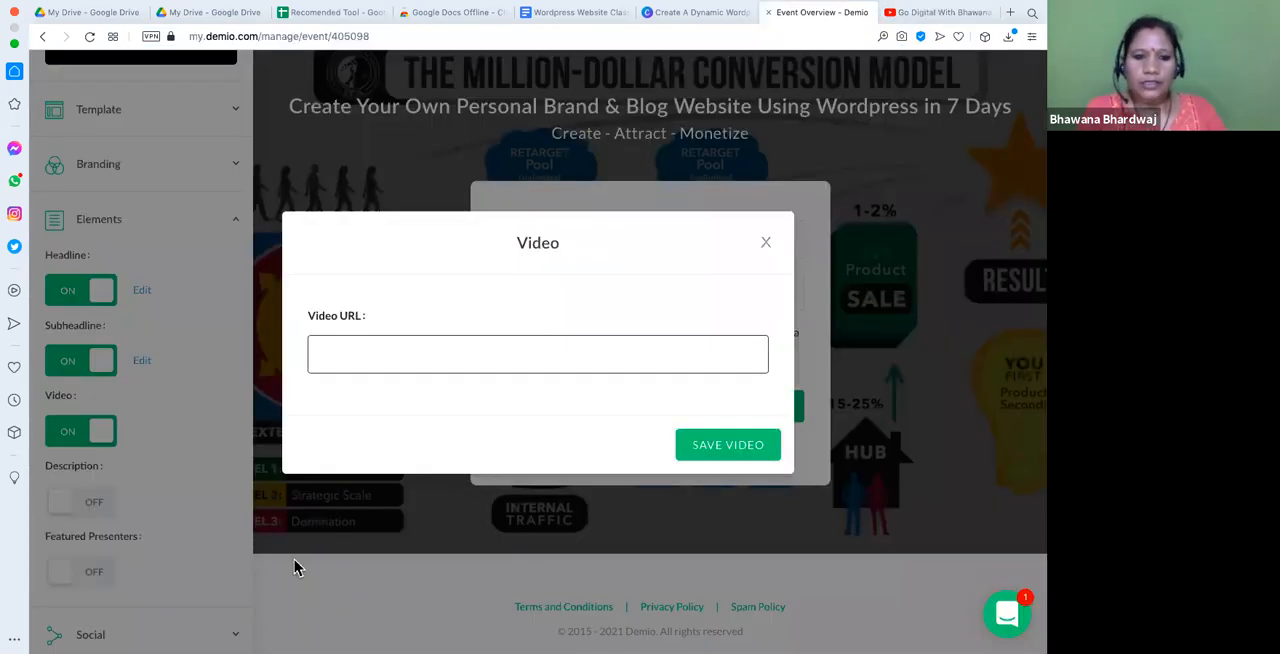
left_click(359, 352)
key("ctrl+v")
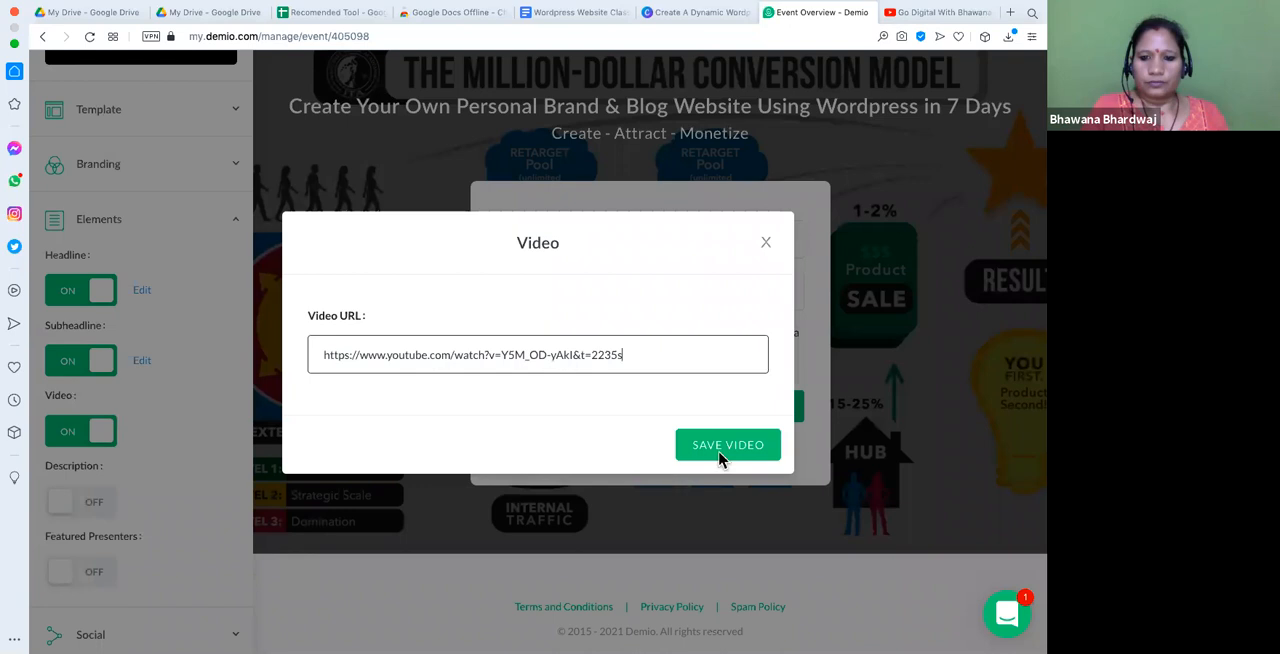
left_click(721, 459)
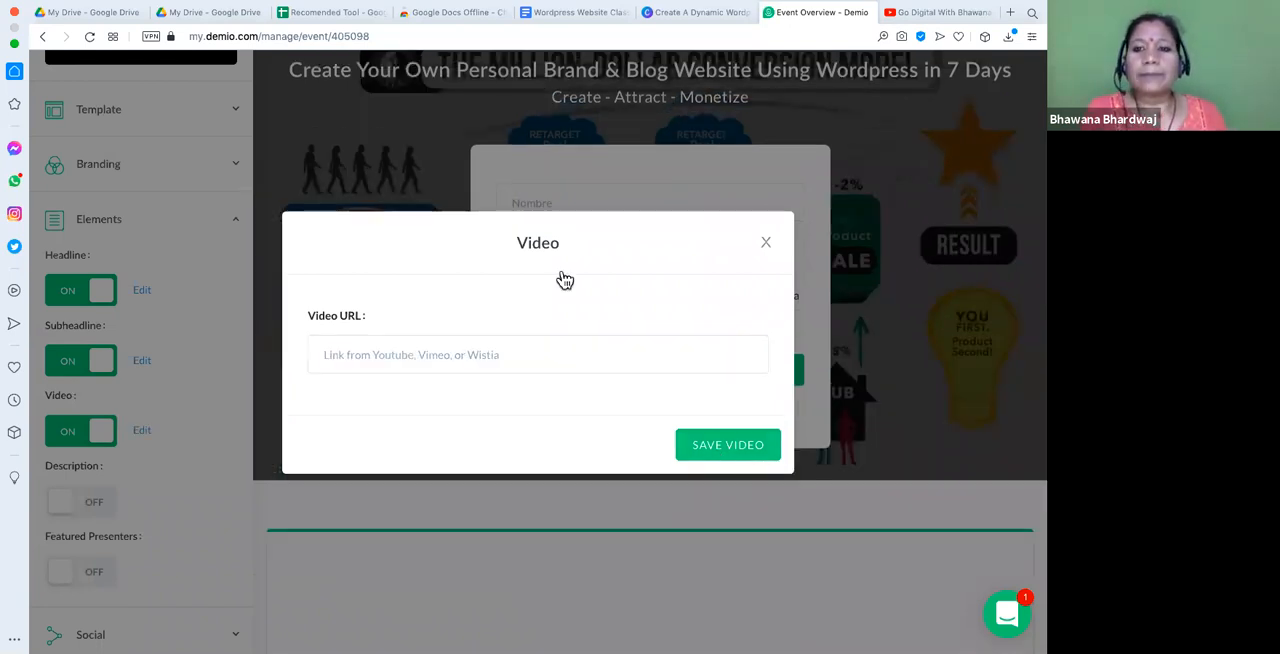
- Close the empty description editor without saving and examine the embedded video in the registration page preview
scroll(355, 460, "down", 1)
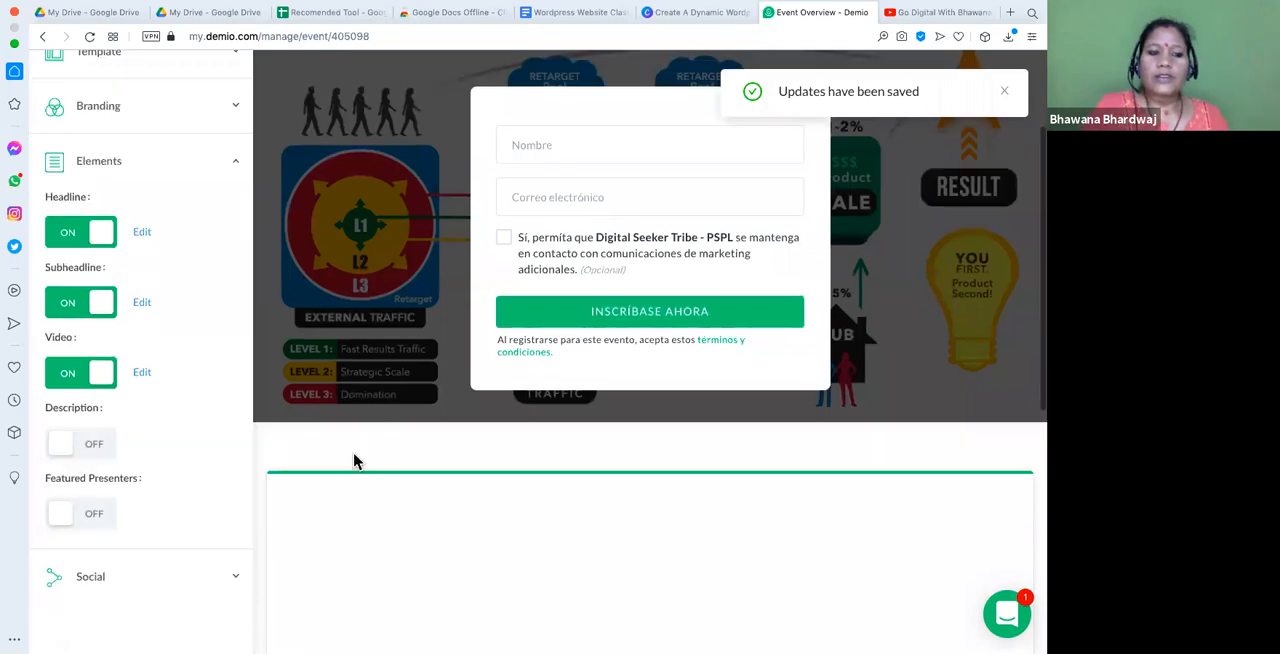
scroll(100, 415, "down", 1)
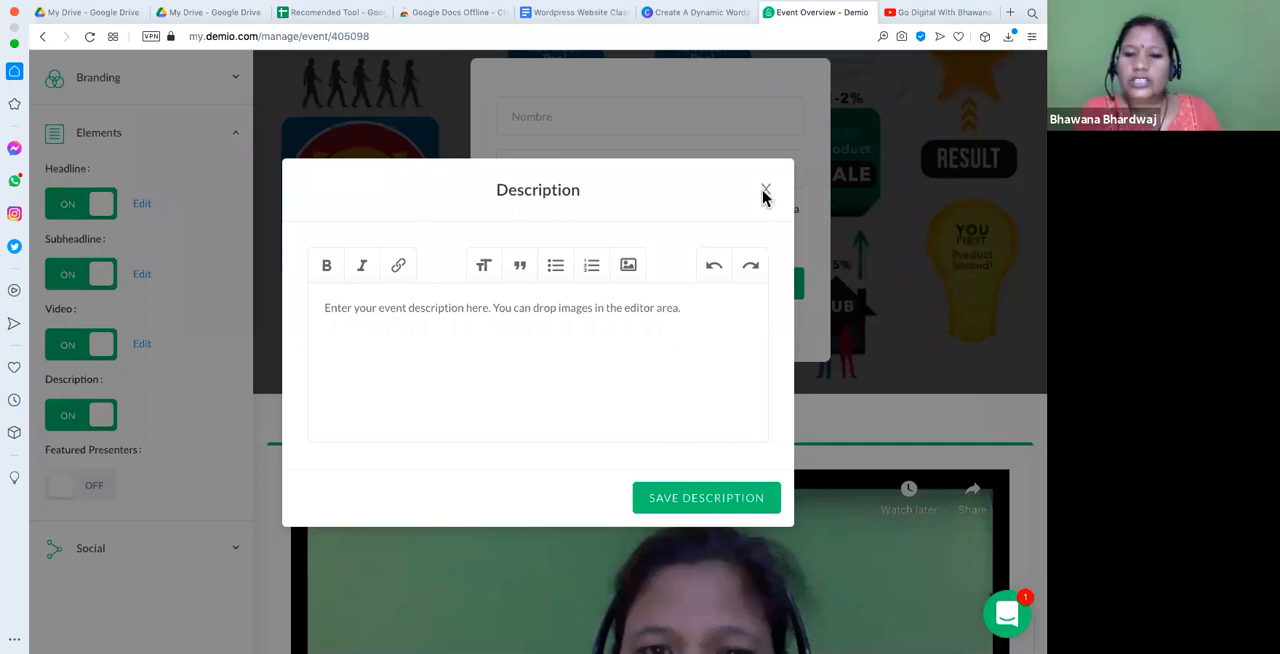
left_click(765, 192)
scroll(524, 310, "down", 2)
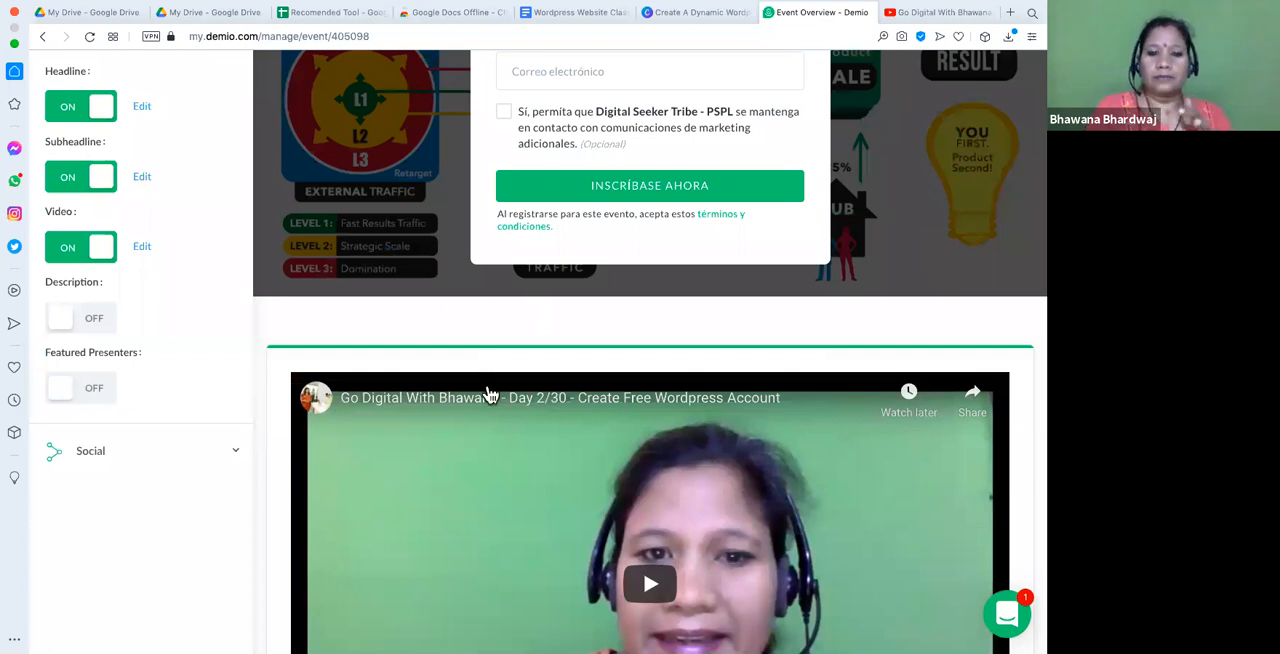
scroll(488, 391, "down", 5)
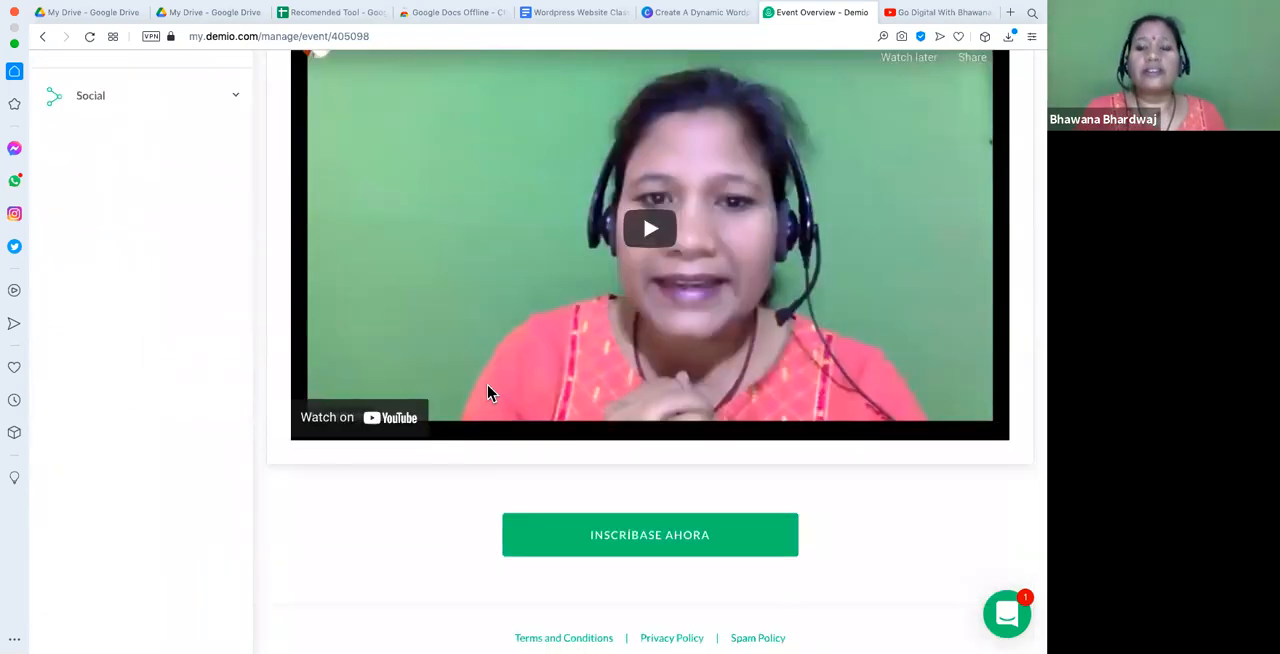
scroll(488, 391, "up", 3)
scroll(237, 380, "up", 1)
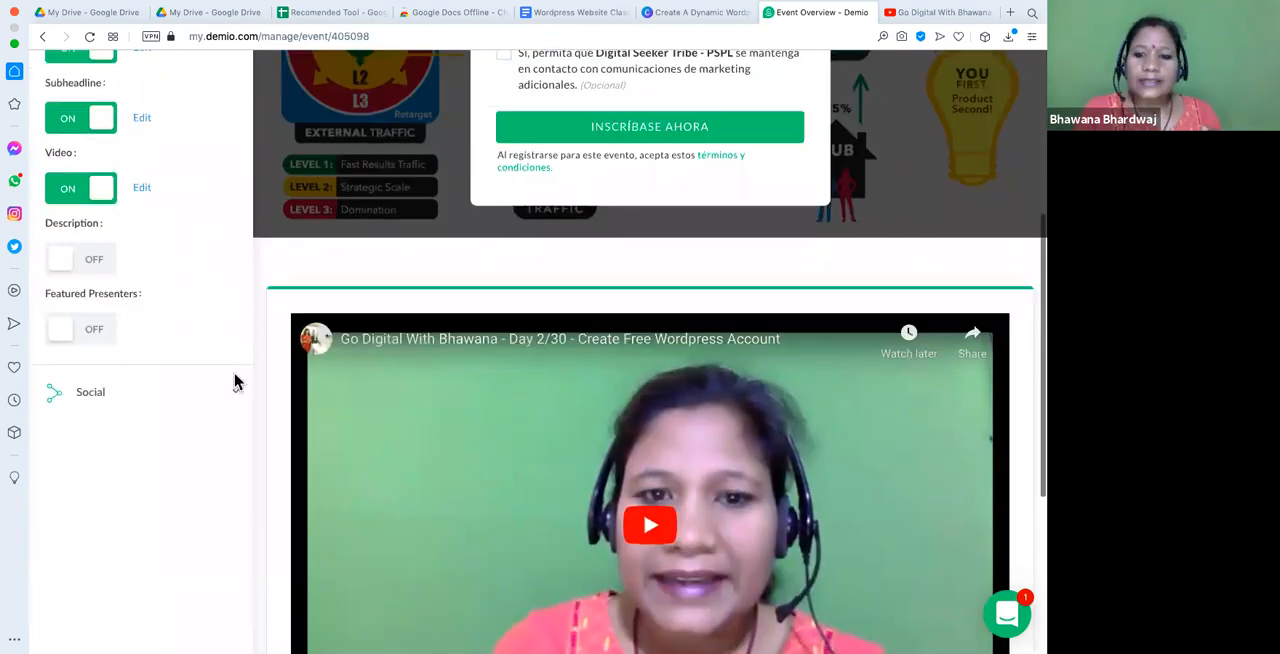
- Turn on the registration page's description and start editing its empty text area
left_click(78, 262)
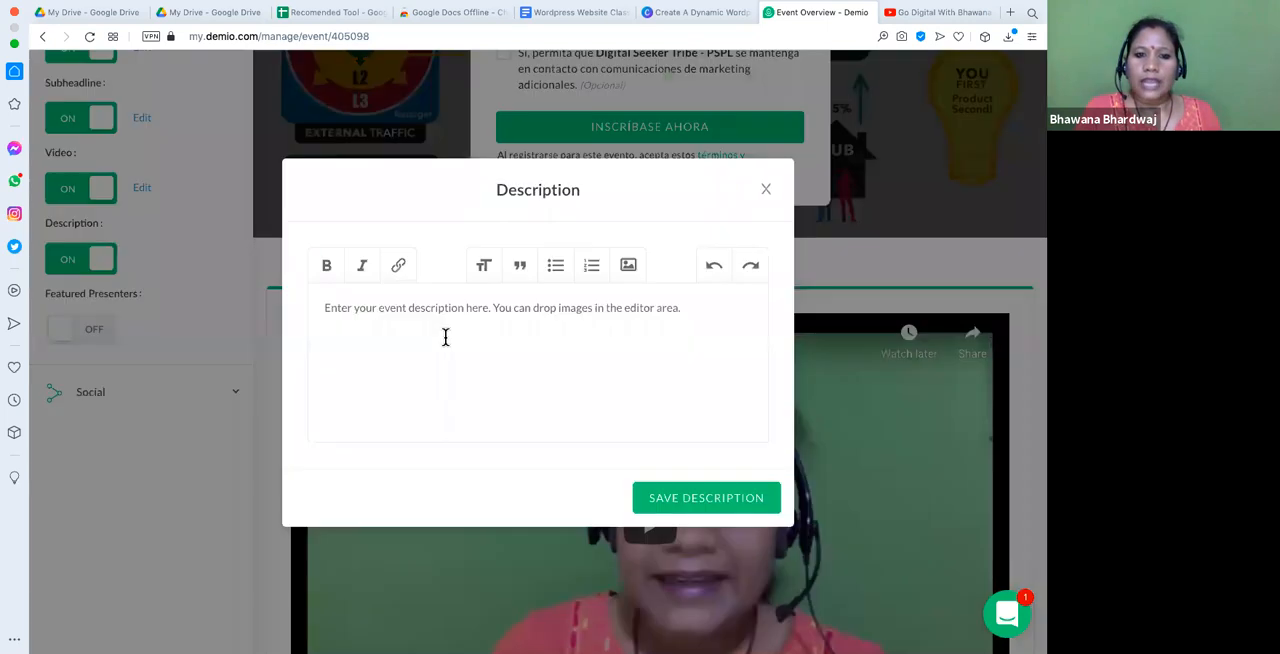
left_click(418, 321)
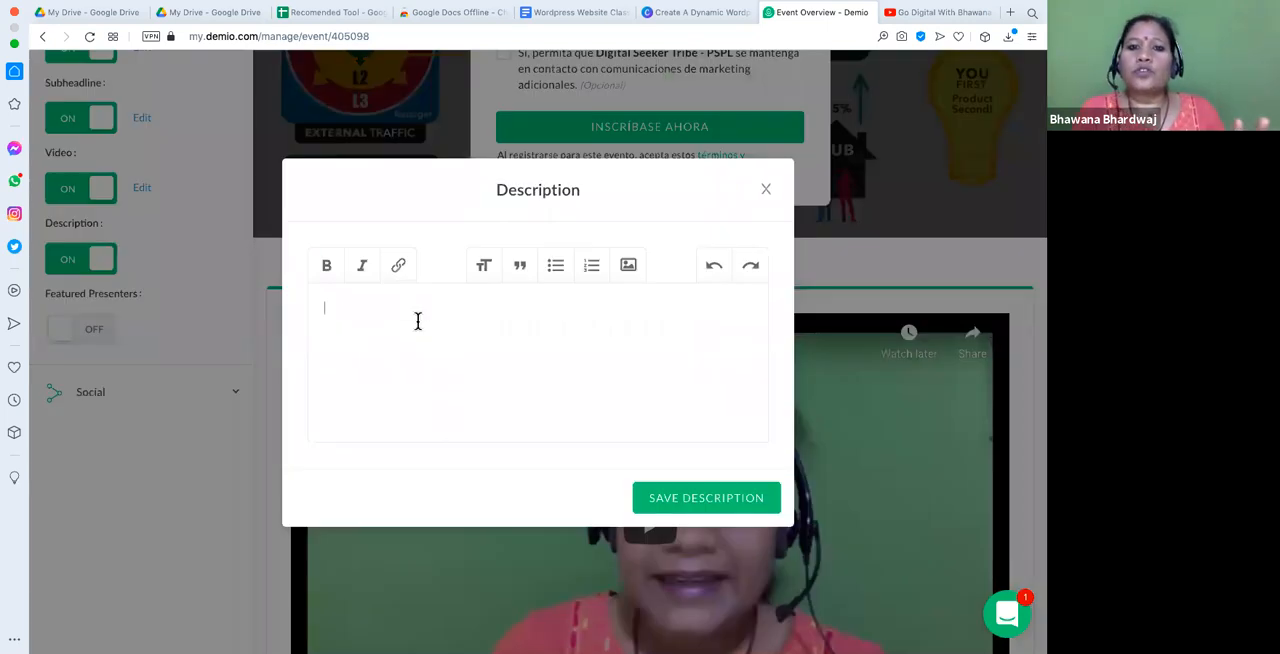
key("super+v")
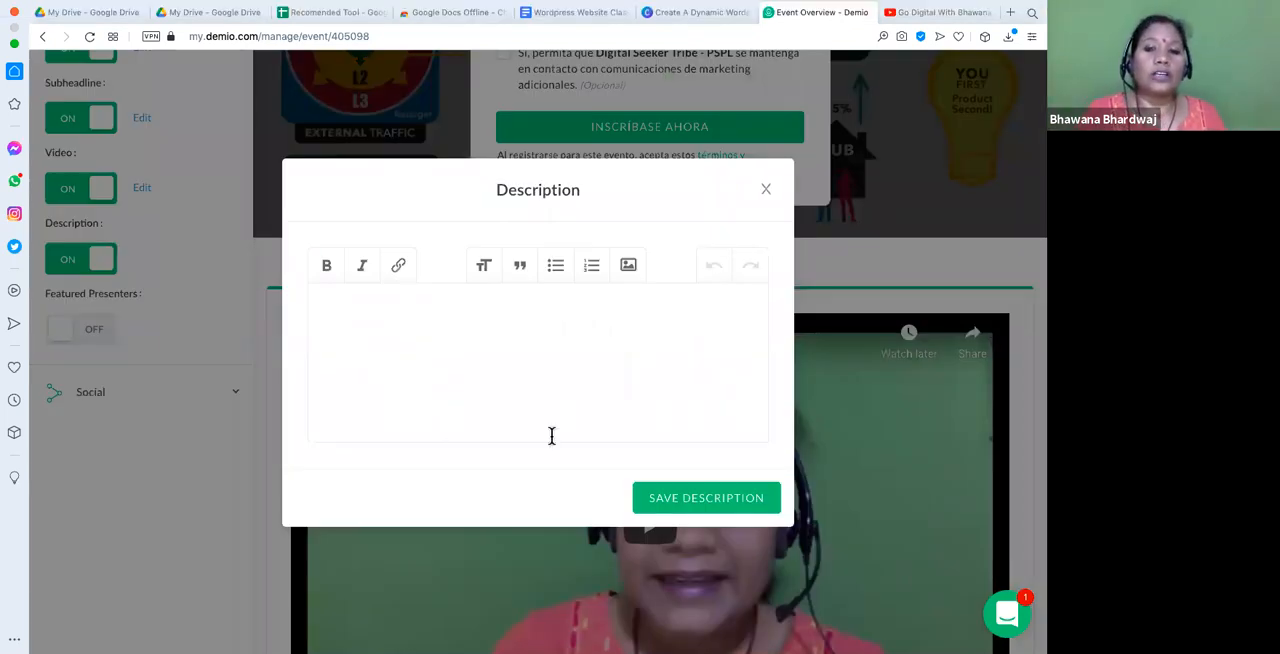
- Look through the "Wordpress Website Class Note" document in Google Docs for course content suited to the description
left_click(576, 14)
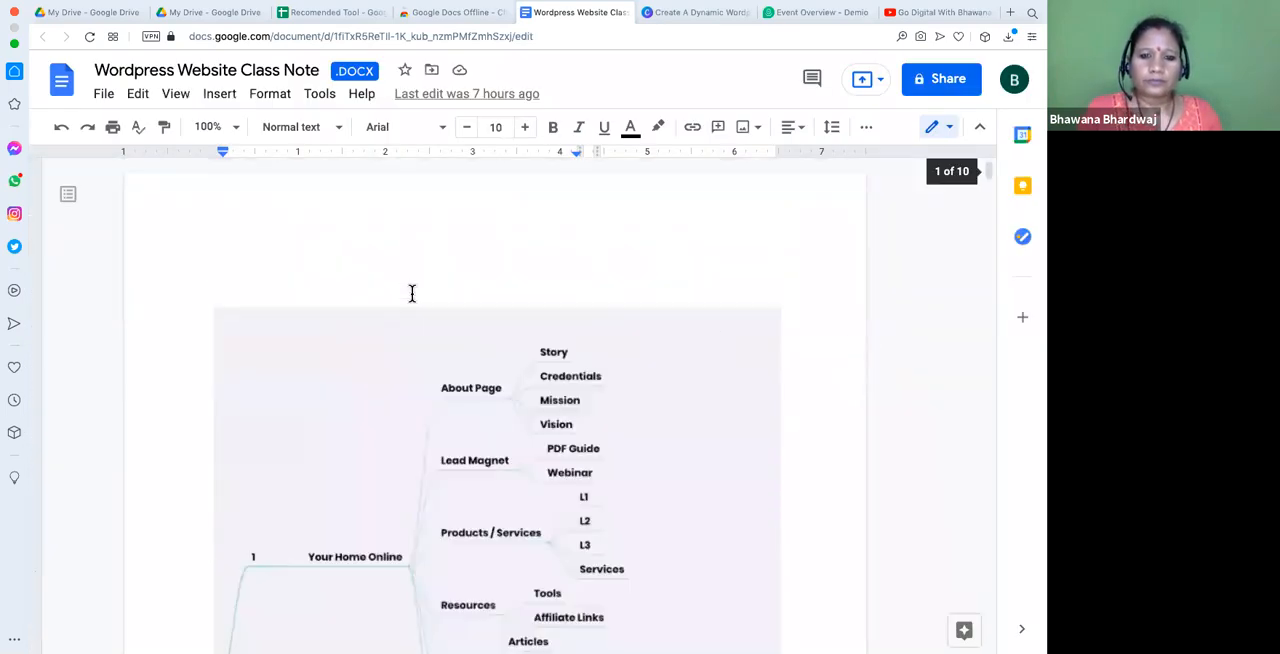
scroll(412, 295, "down", 10)
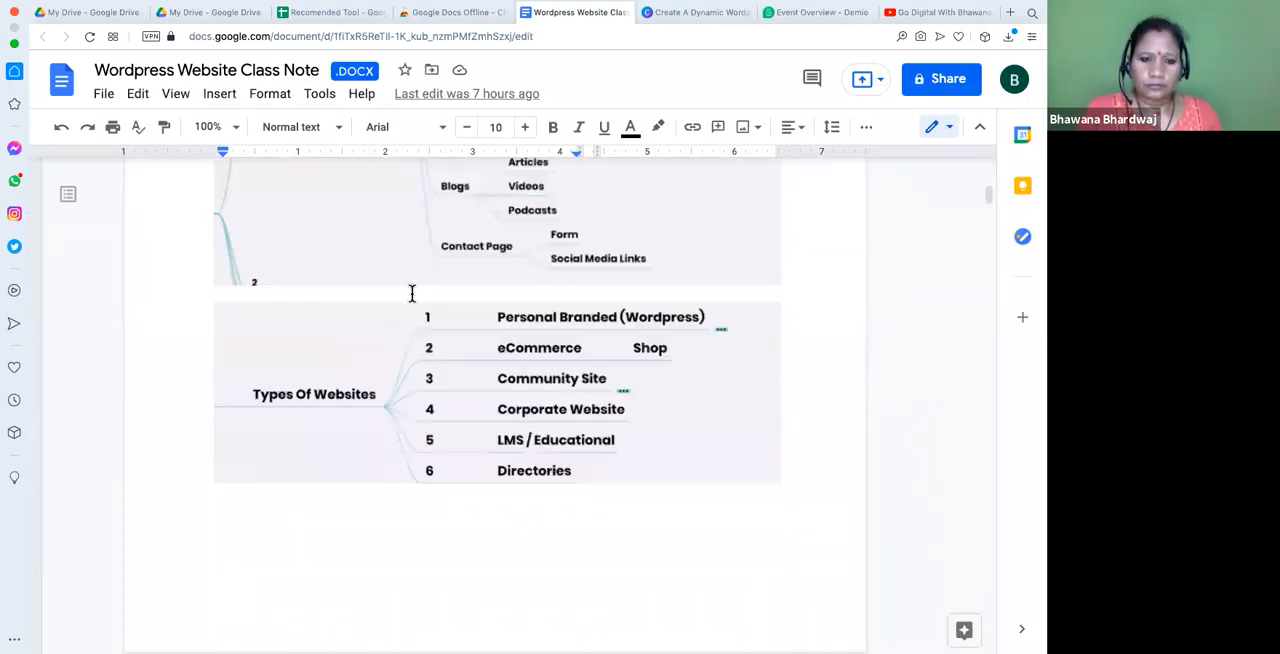
scroll(412, 293, "down", 5)
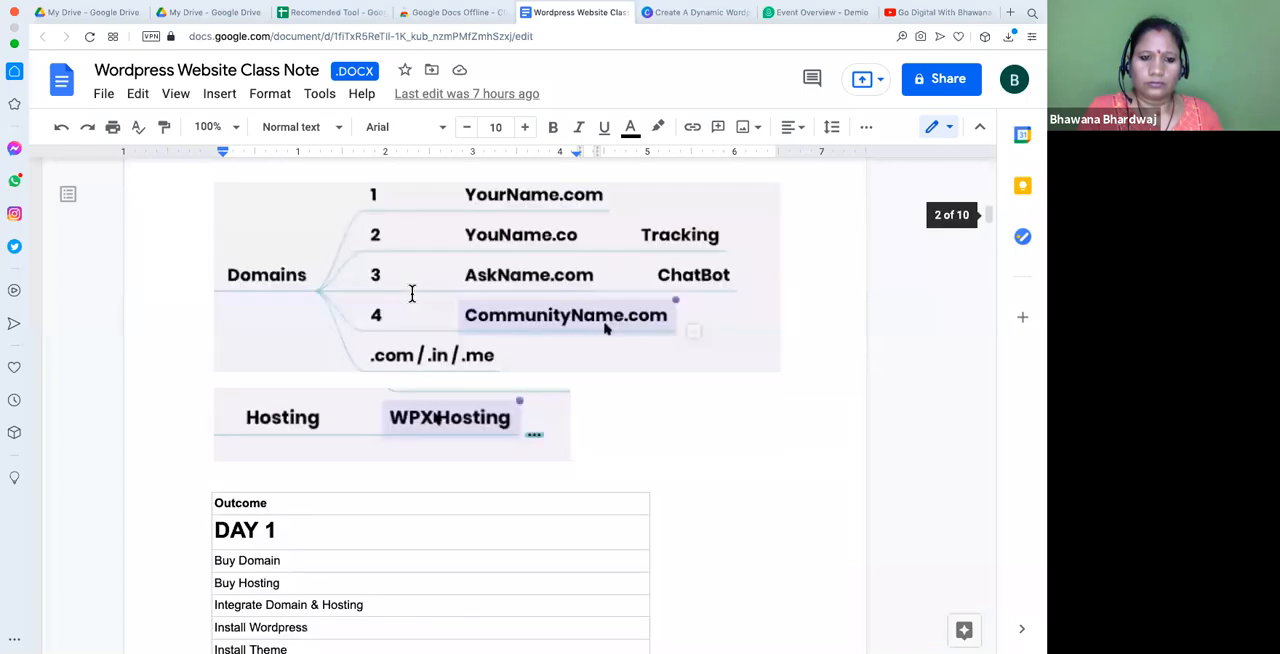
scroll(412, 293, "up", 2)
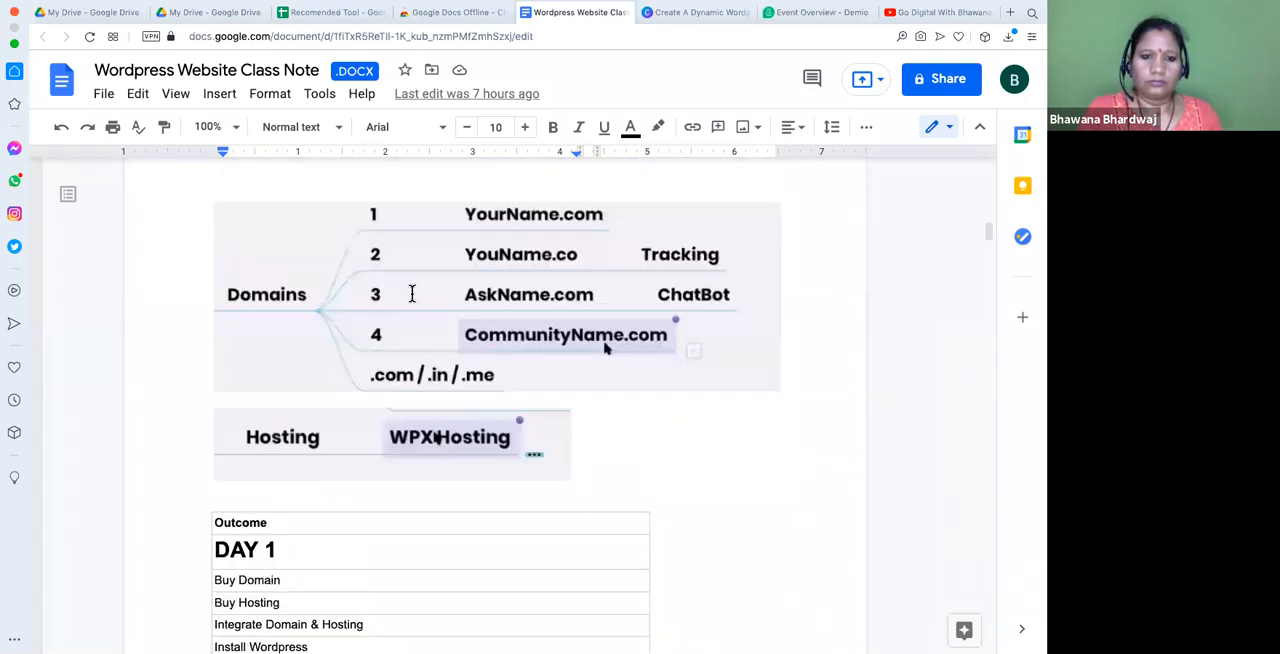
scroll(412, 294, "up", 5)
scroll(412, 295, "up", 5)
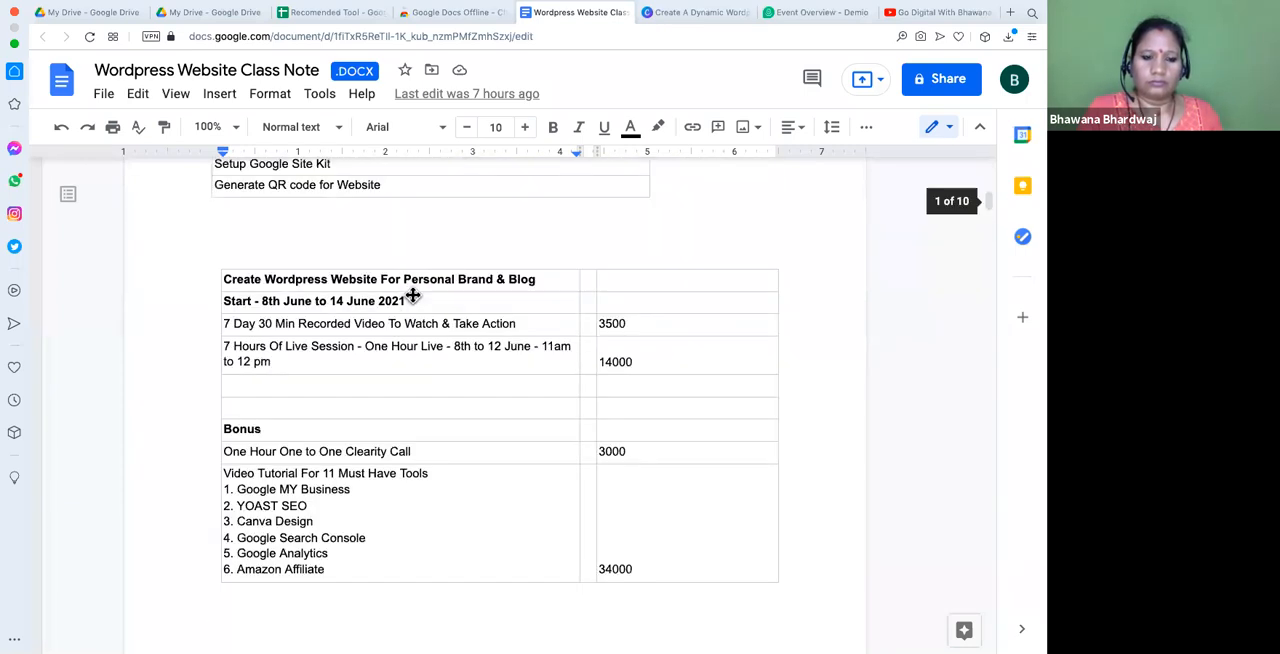
scroll(412, 293, "down", 15)
scroll(412, 293, "up", 4)
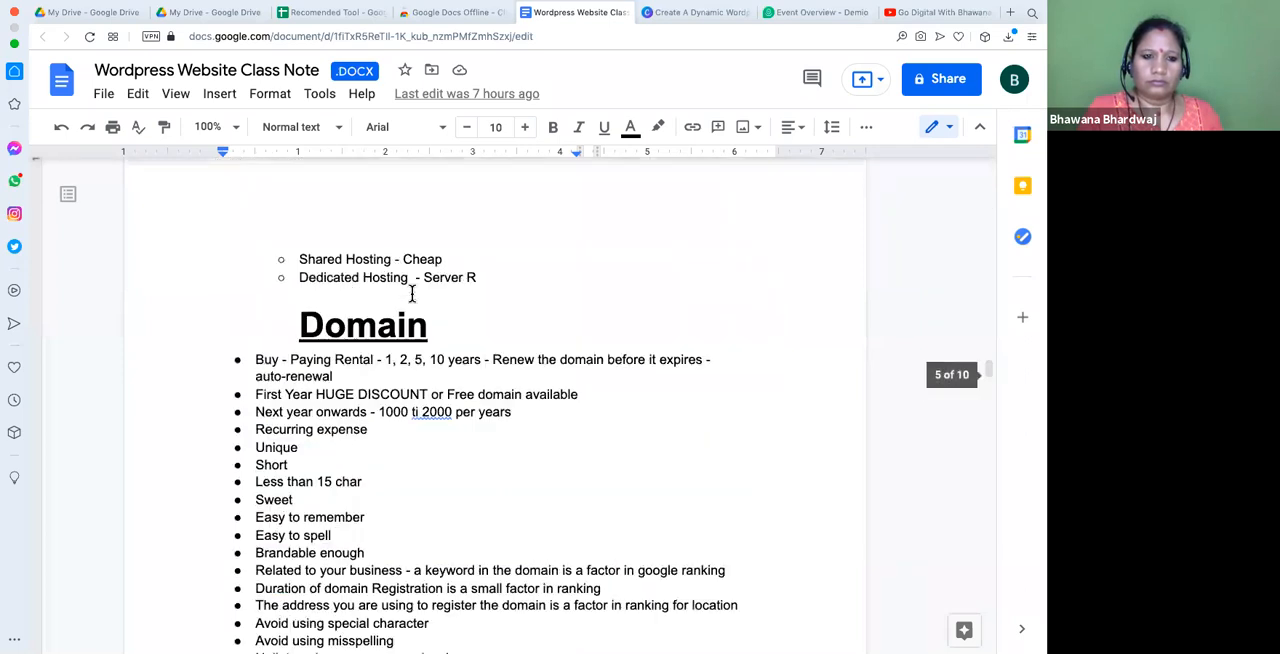
scroll(411, 294, "down", 5)
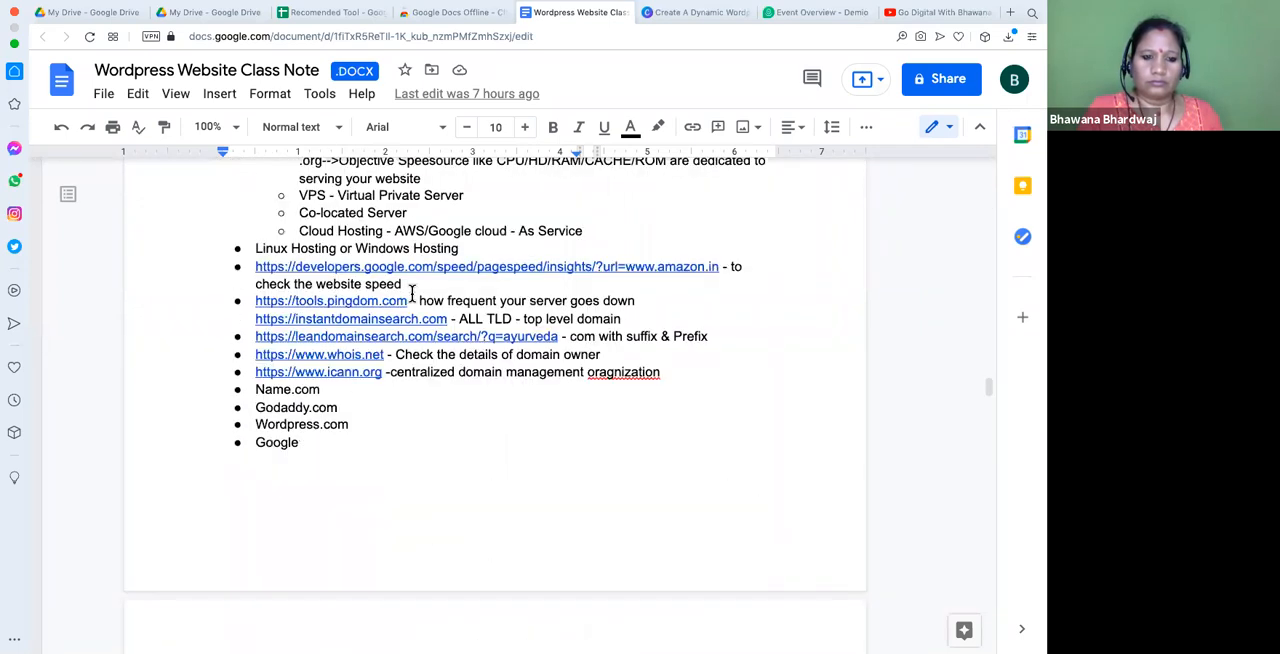
scroll(411, 294, "down", 5)
scroll(411, 293, "up", 5)
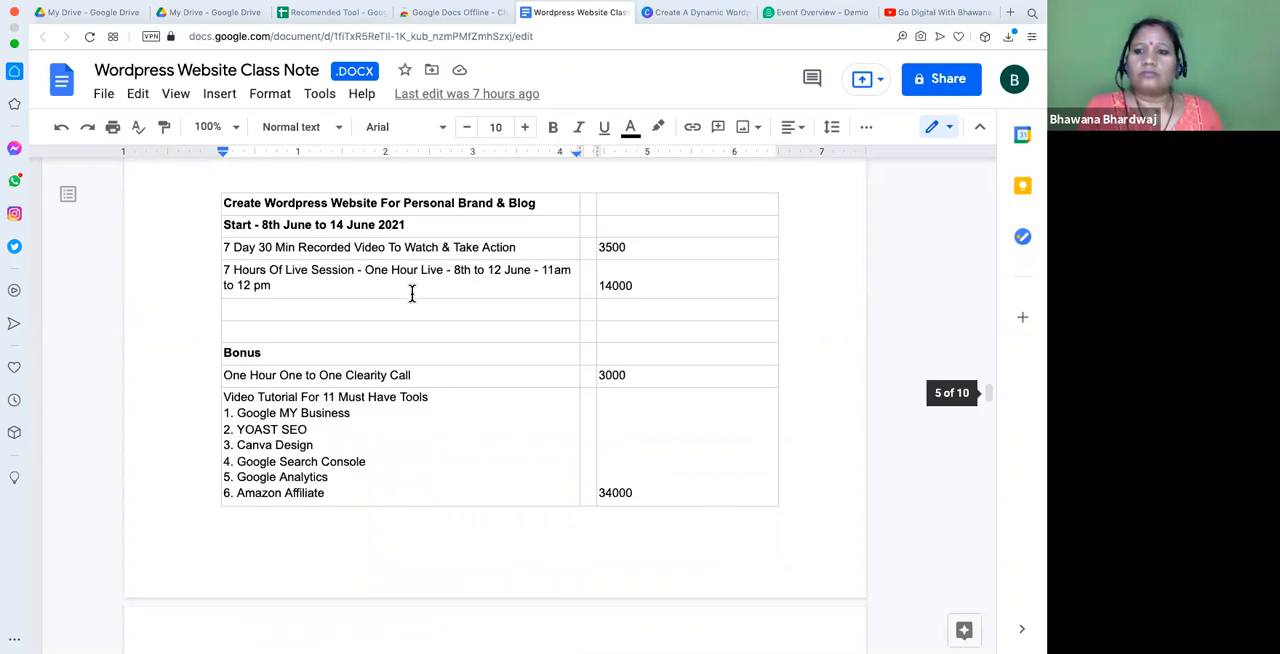
scroll(411, 294, "up", 10)
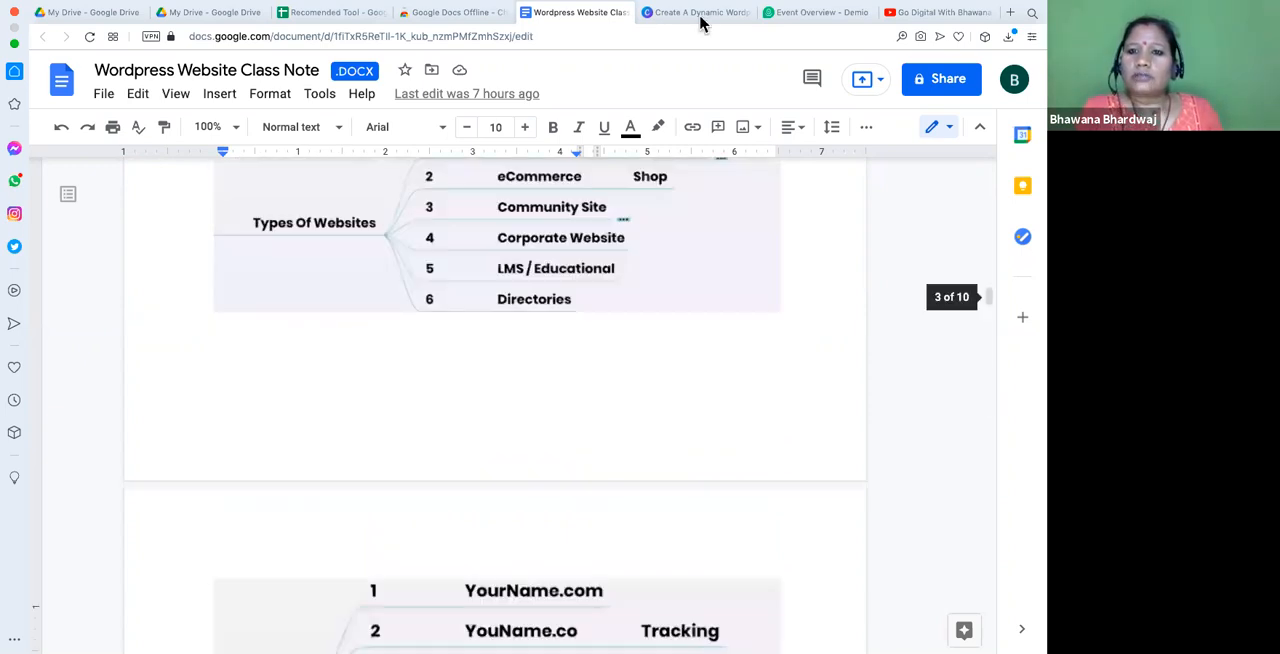
- Return to Demio and enter "WordPress Website Creation" as the description's first line, accepting the suggested spelling of "WordPress"
left_click(826, 13)
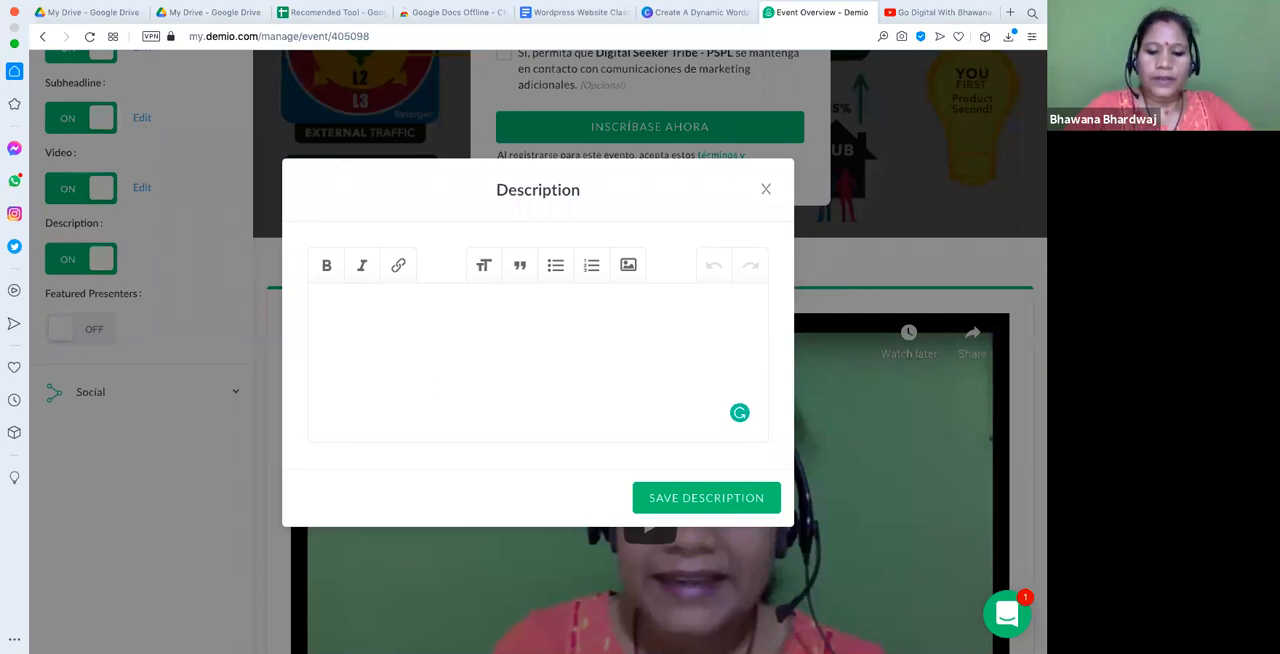
type("Word")
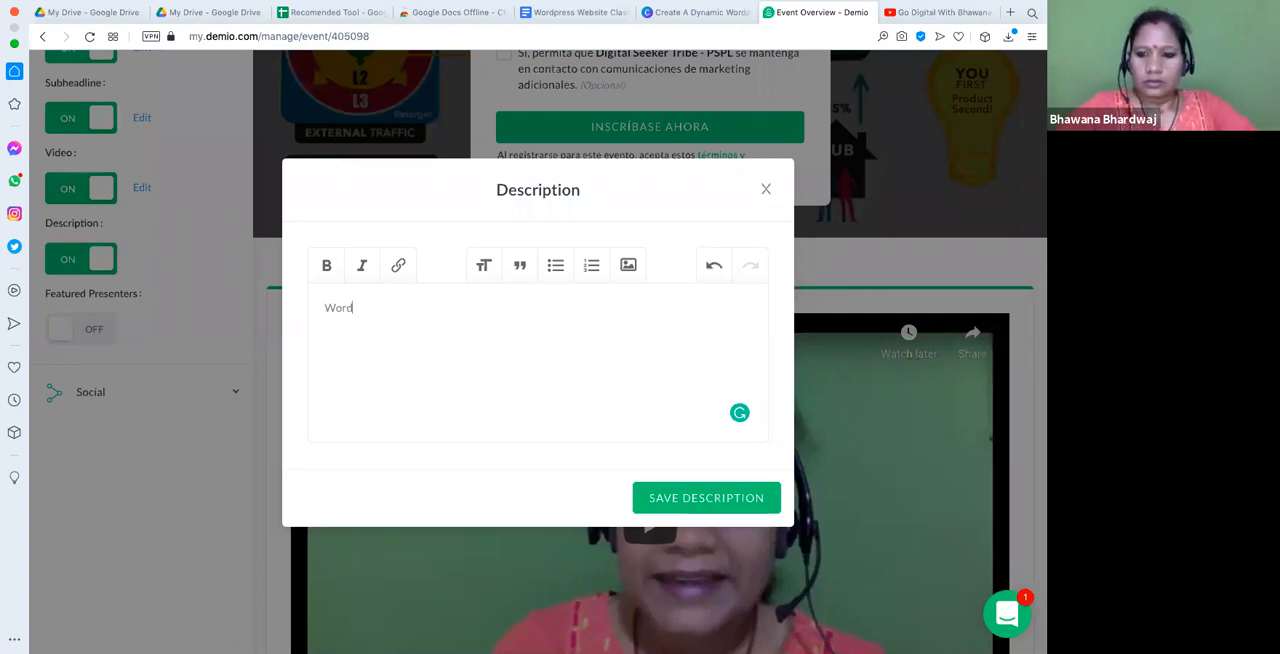
type("pr")
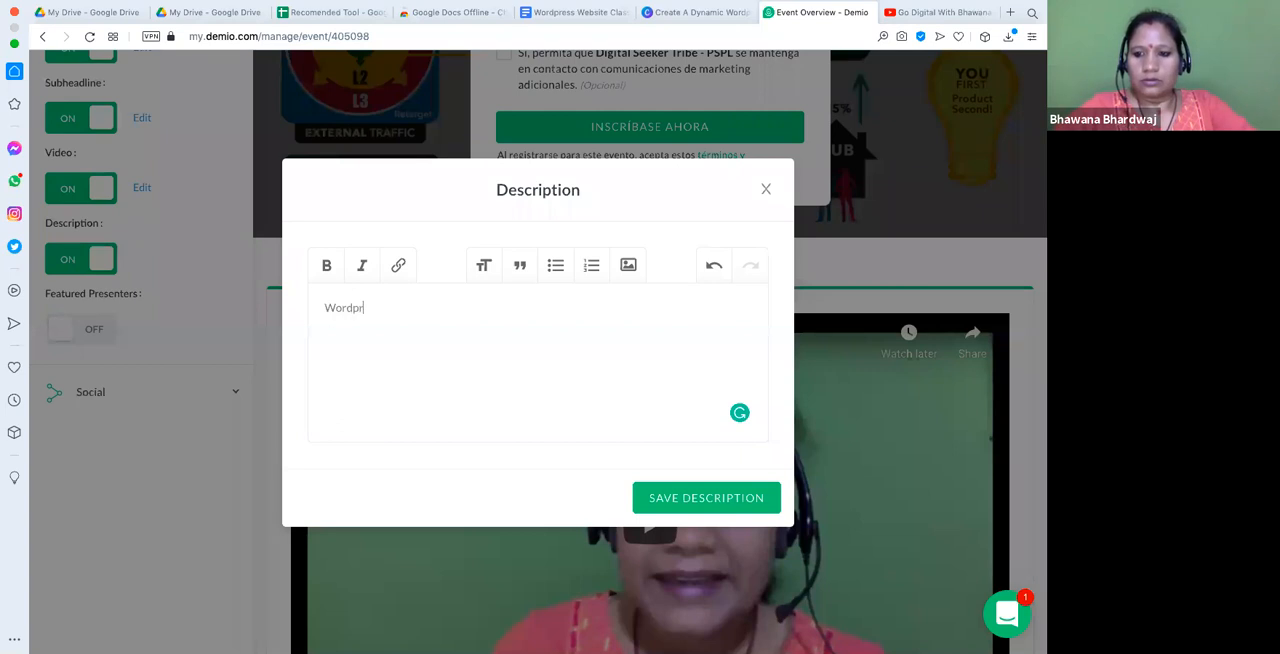
key("BackSpace")
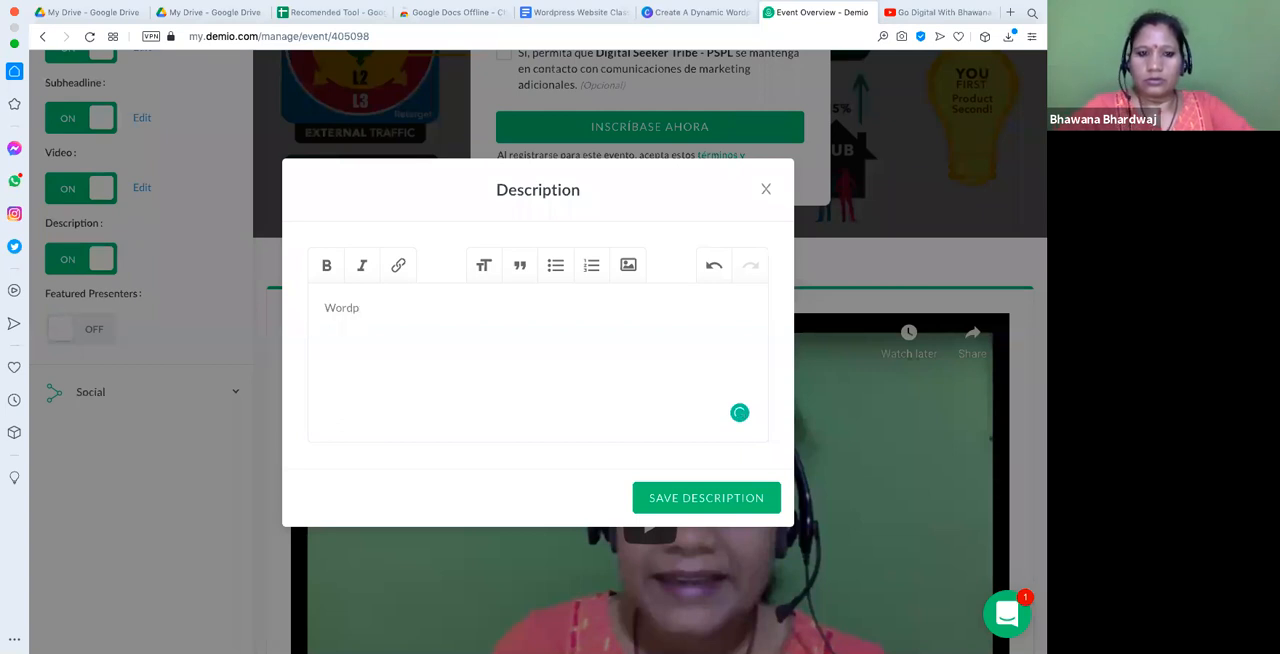
type("ress")
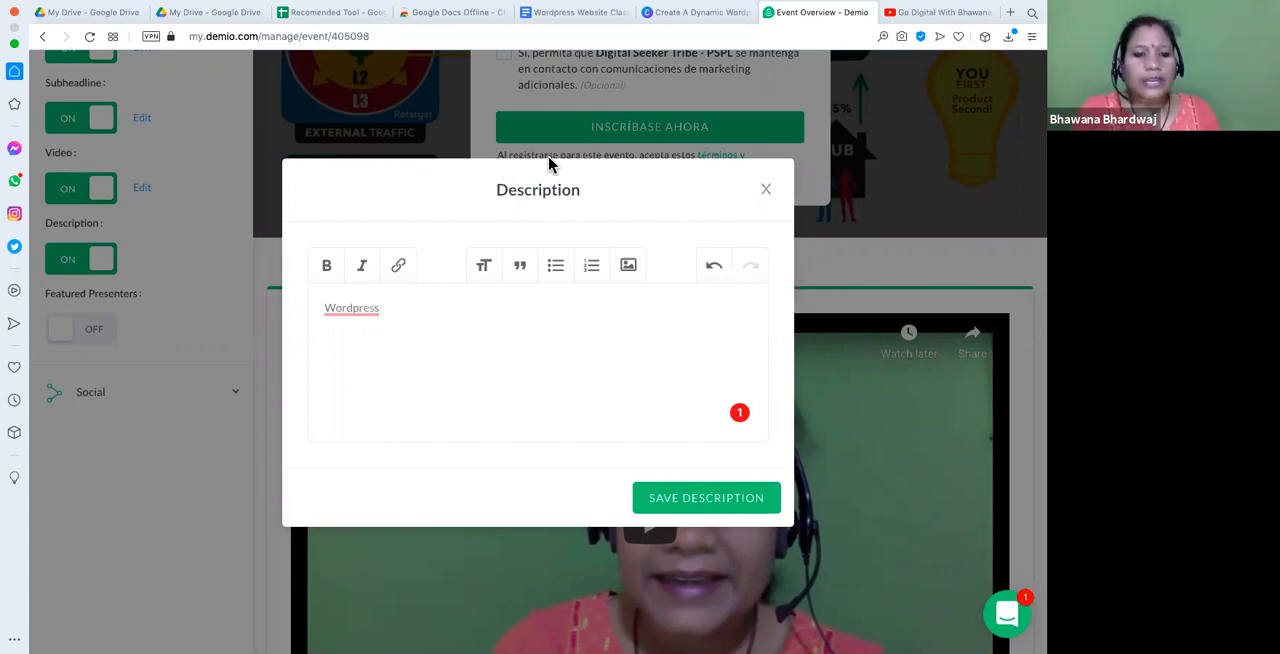
left_click_drag(751, 160, 366, 306)
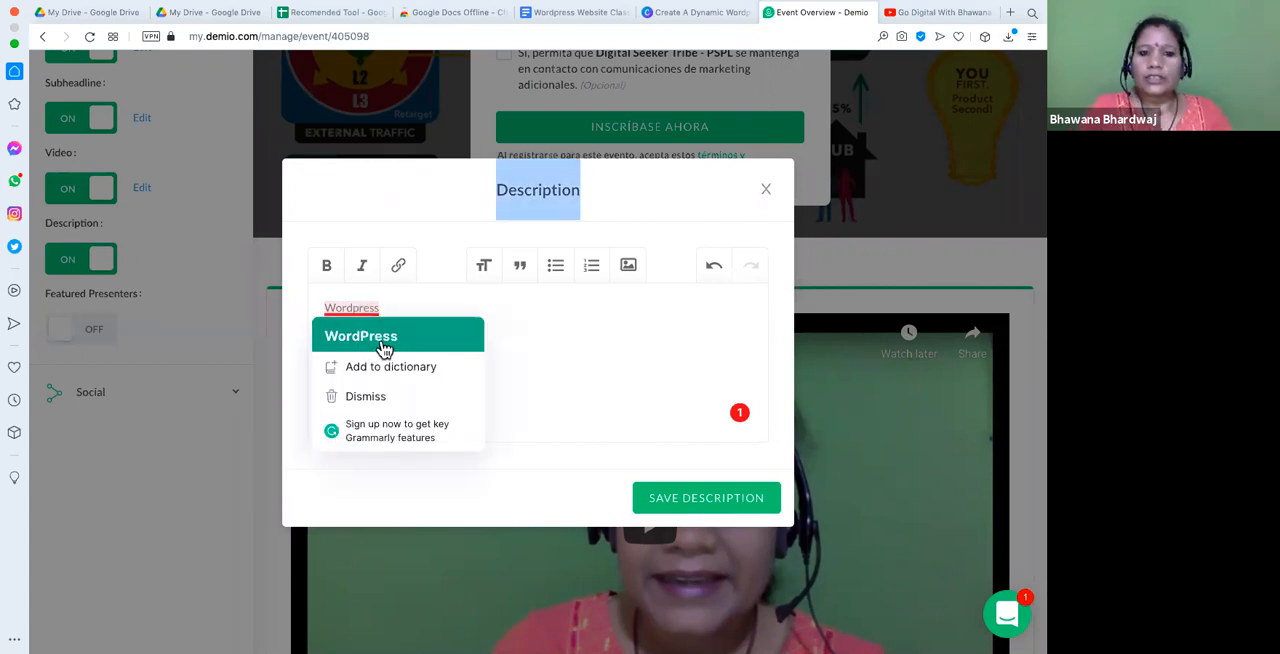
left_click(400, 335)
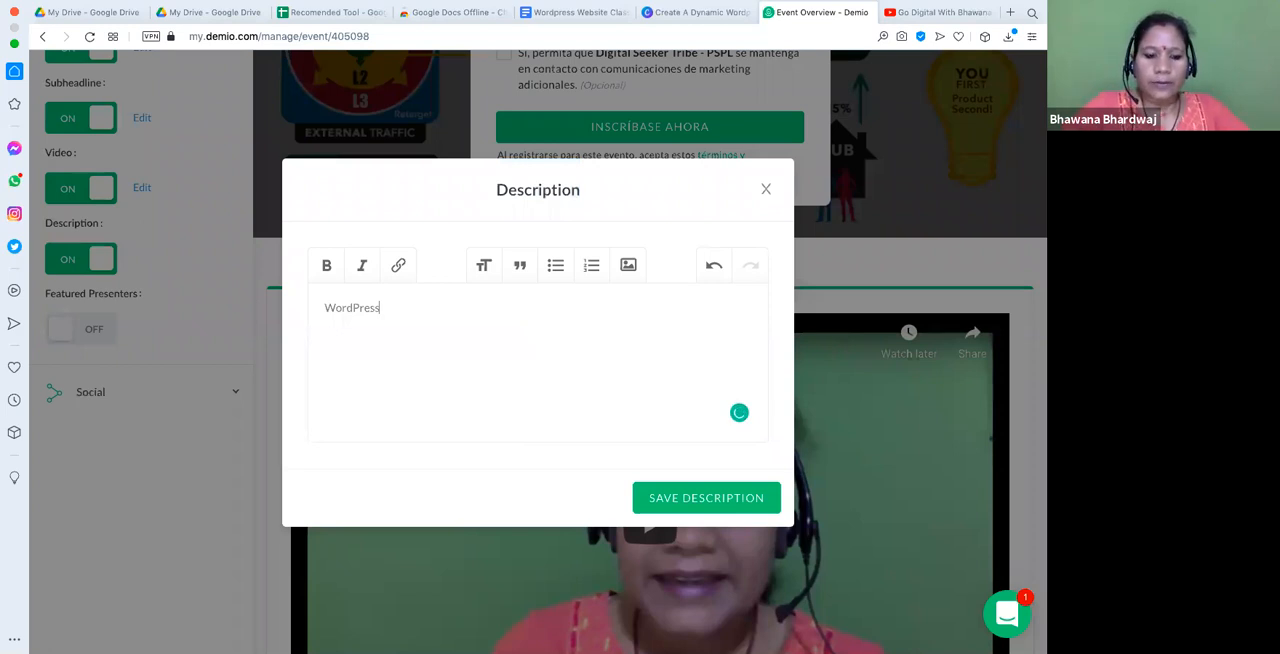
type("We")
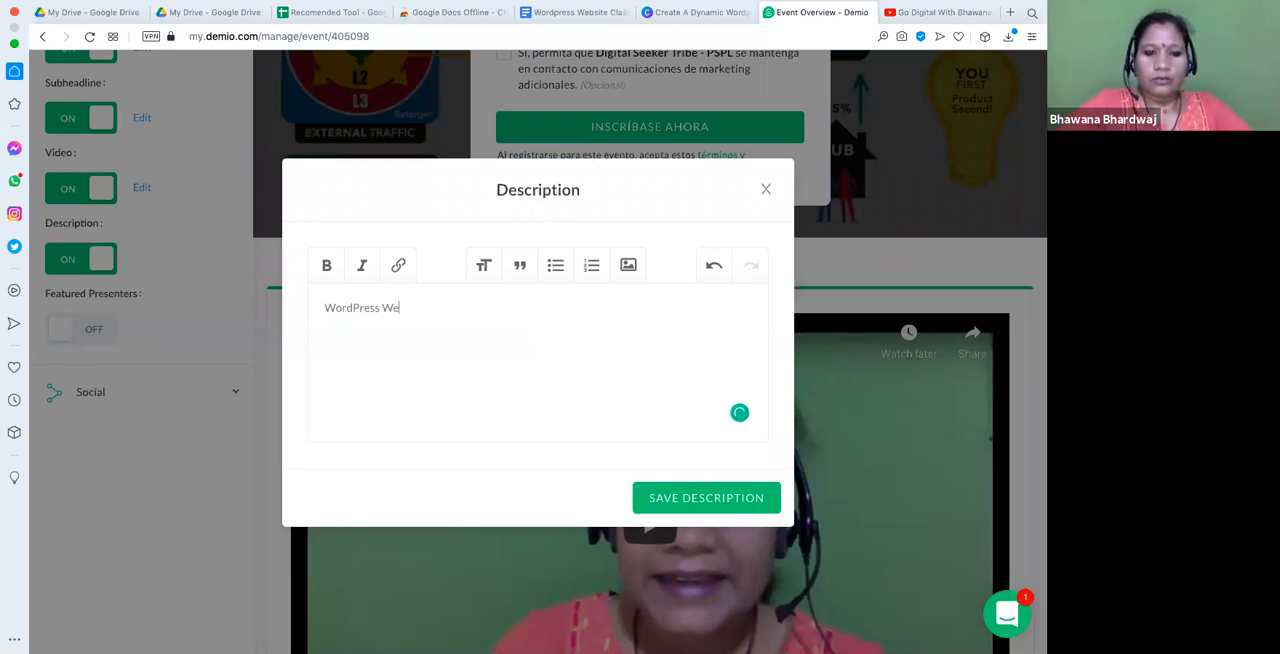
type("bsite")
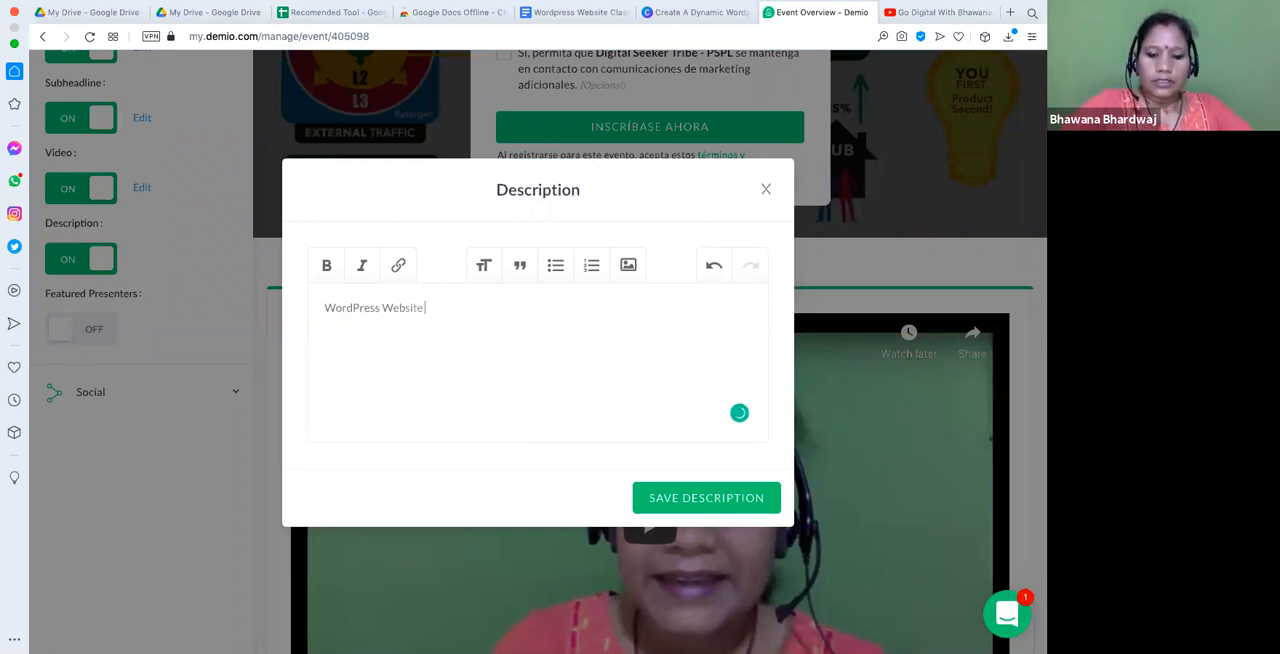
type(" Creation")
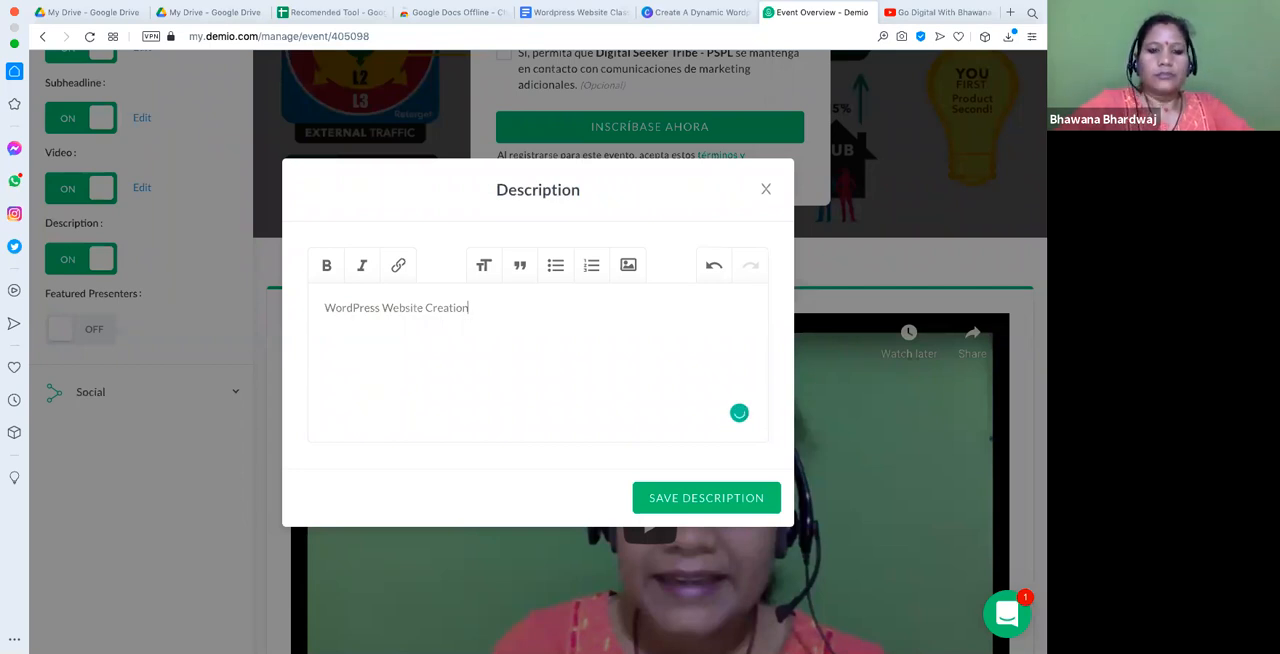
- Add "Buy Domain" as the description's second line, on its own below the heading
type("Buy Domain")
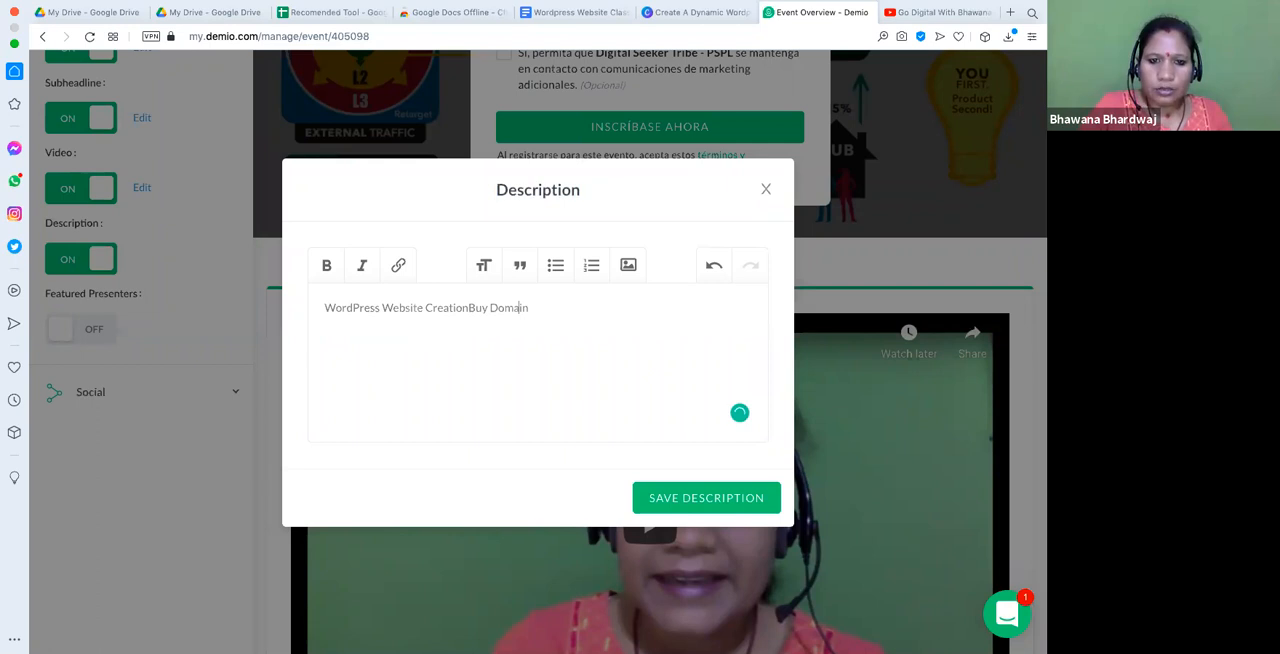
key("Left")
key("Left")
key("Left")
key("Left")
key("Left")
key("Left")
key("Left")
key("Left")
key("Left")
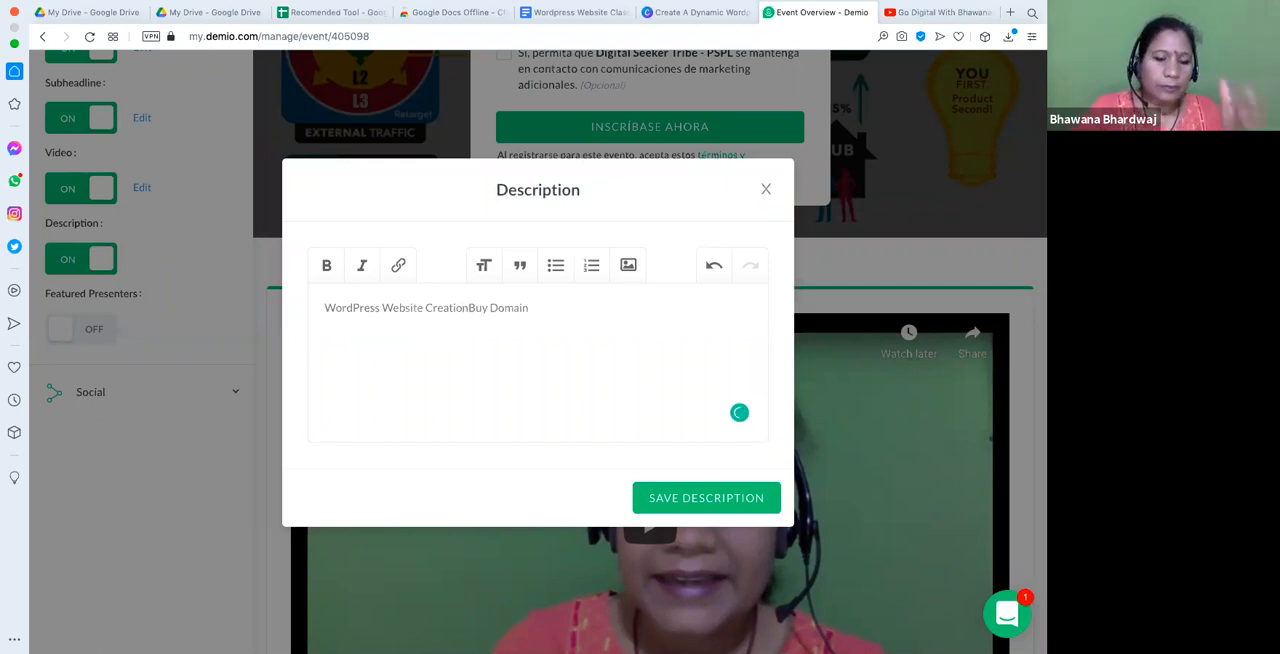
key("Return")
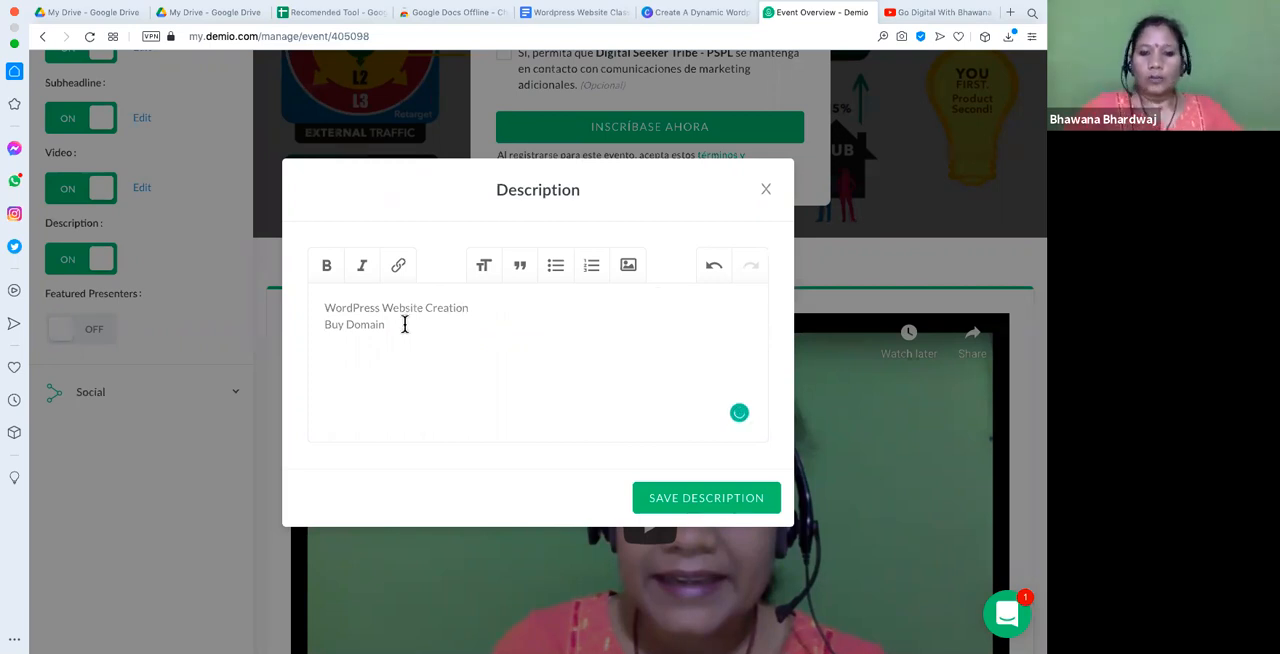
- Add "Hosting", "Lead Capture FOrm", "Payment Gate Way" and "QR Code" as separate lines below "Buy Domain"
key("Return")
type("H")
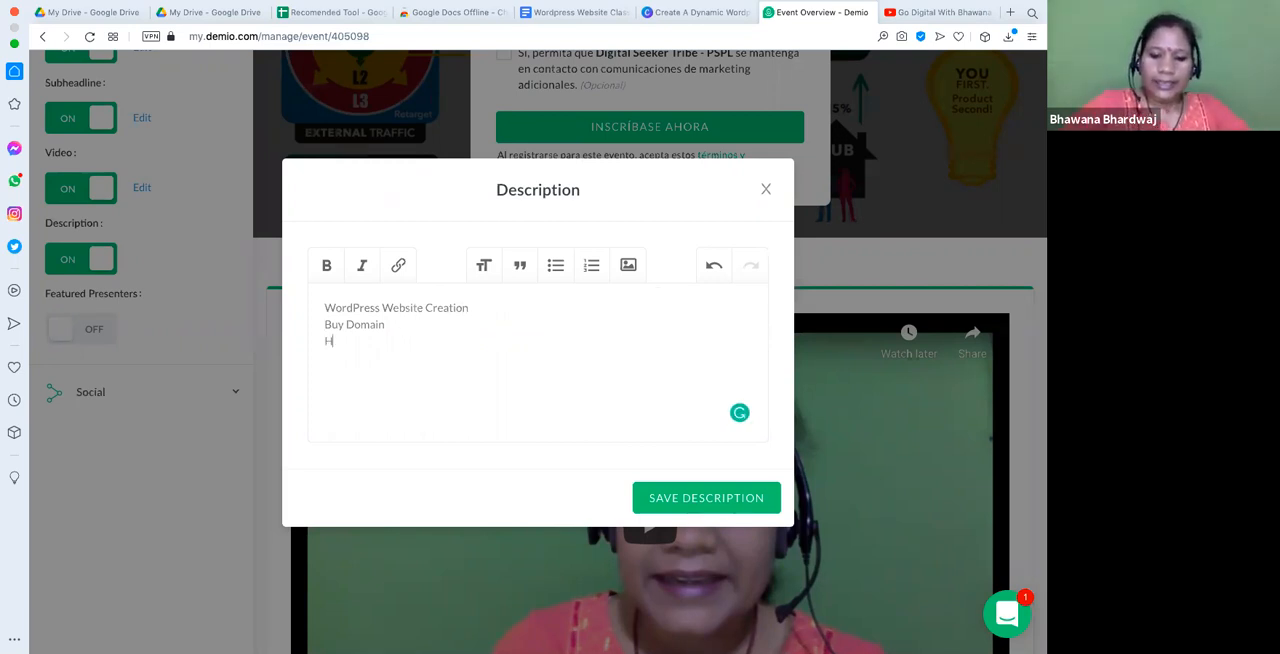
type("osting")
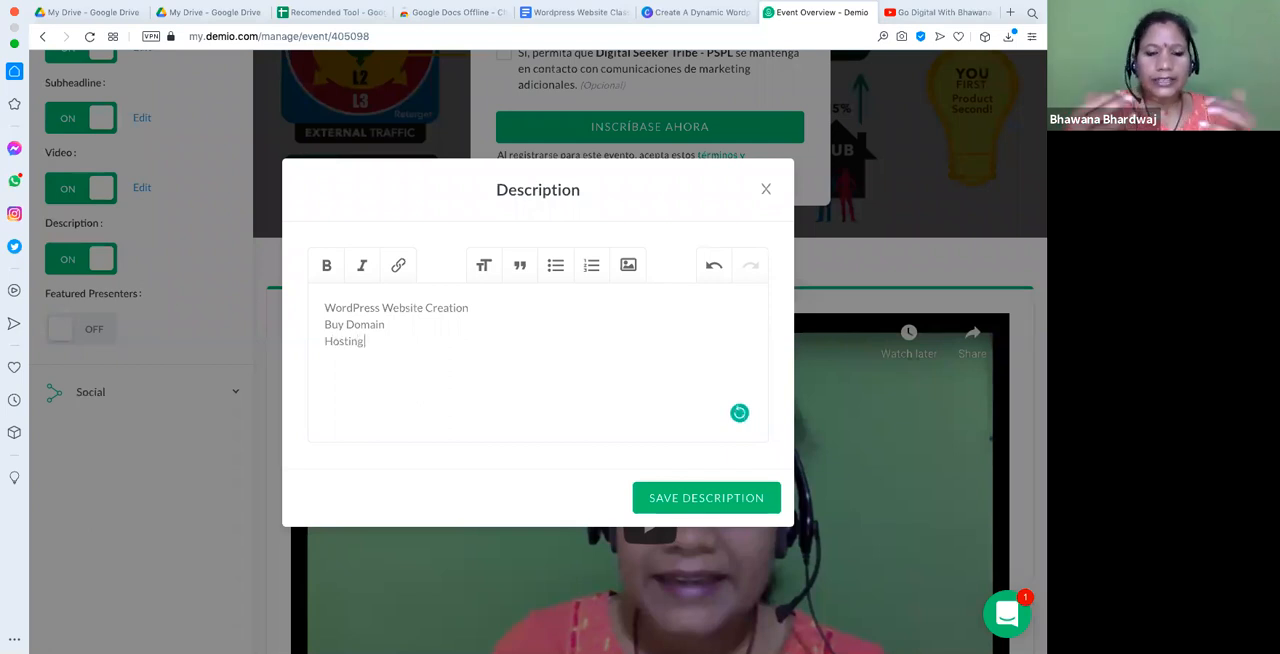
key("Return")
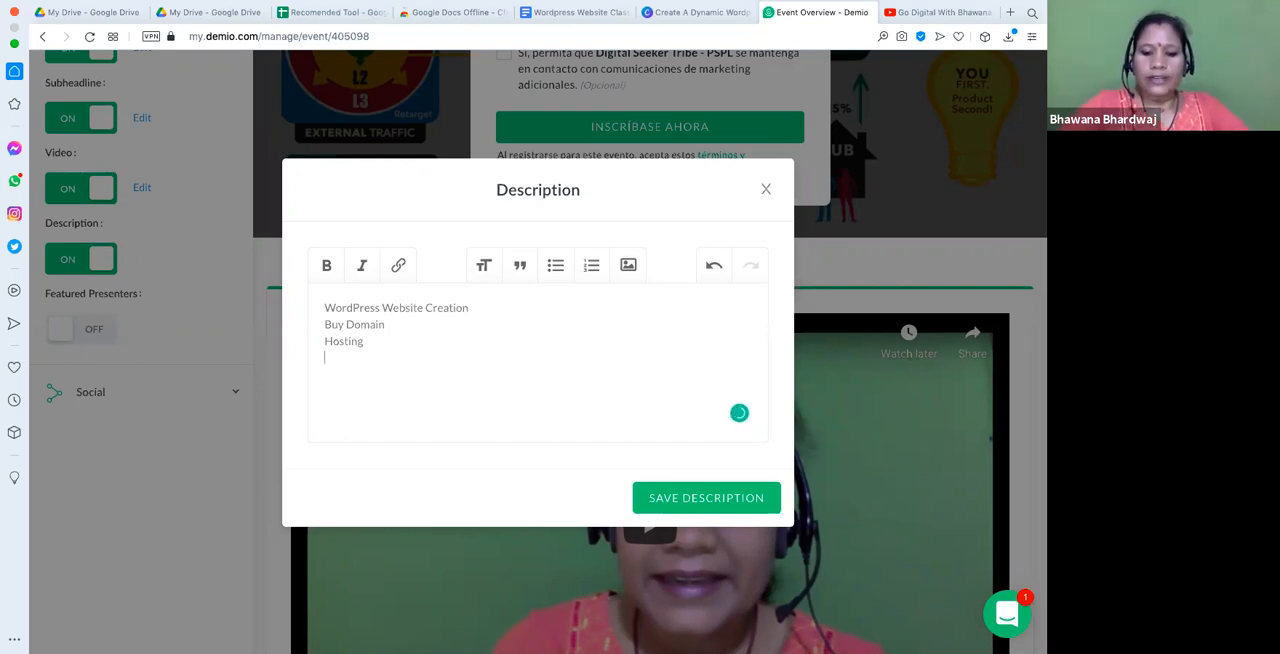
type("Lead Capture FOrm")
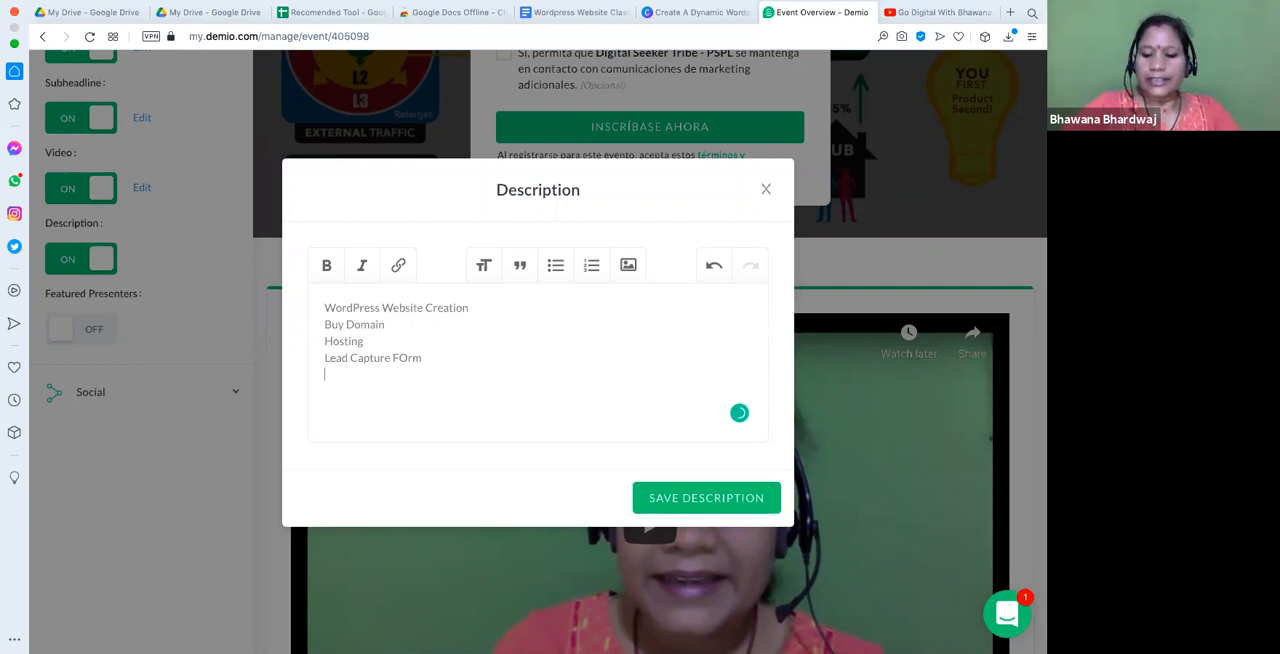
type("Payment Gate Way")
key("Return")
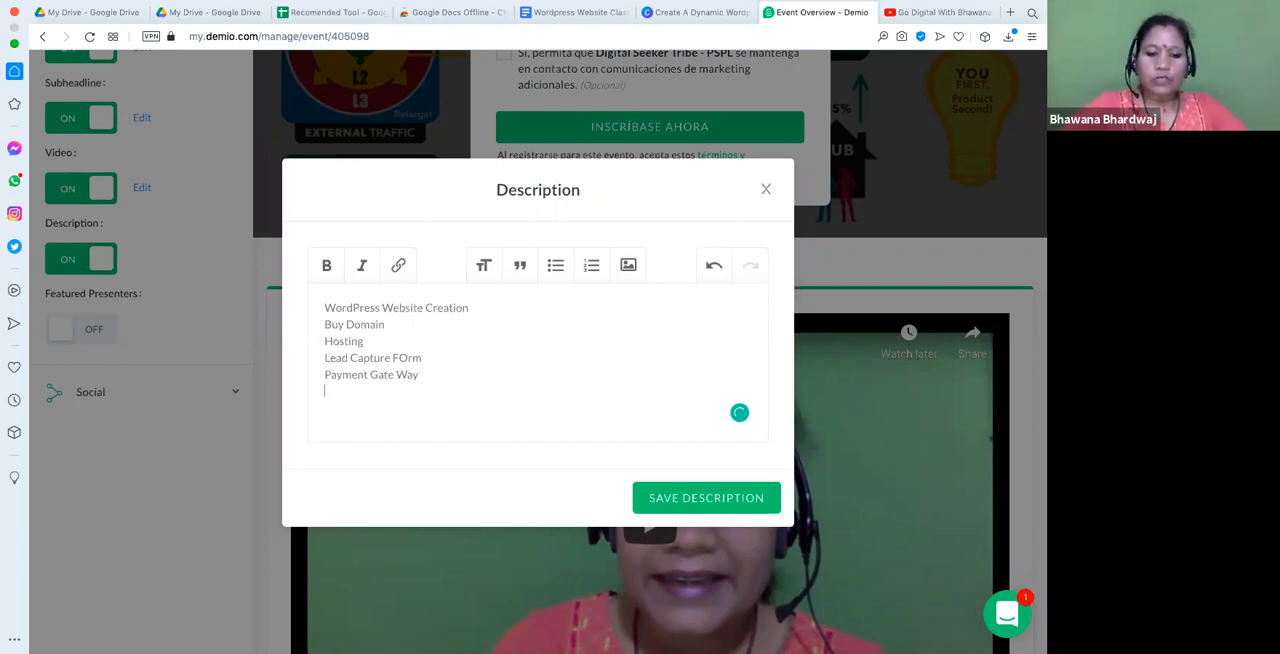
type("QR")
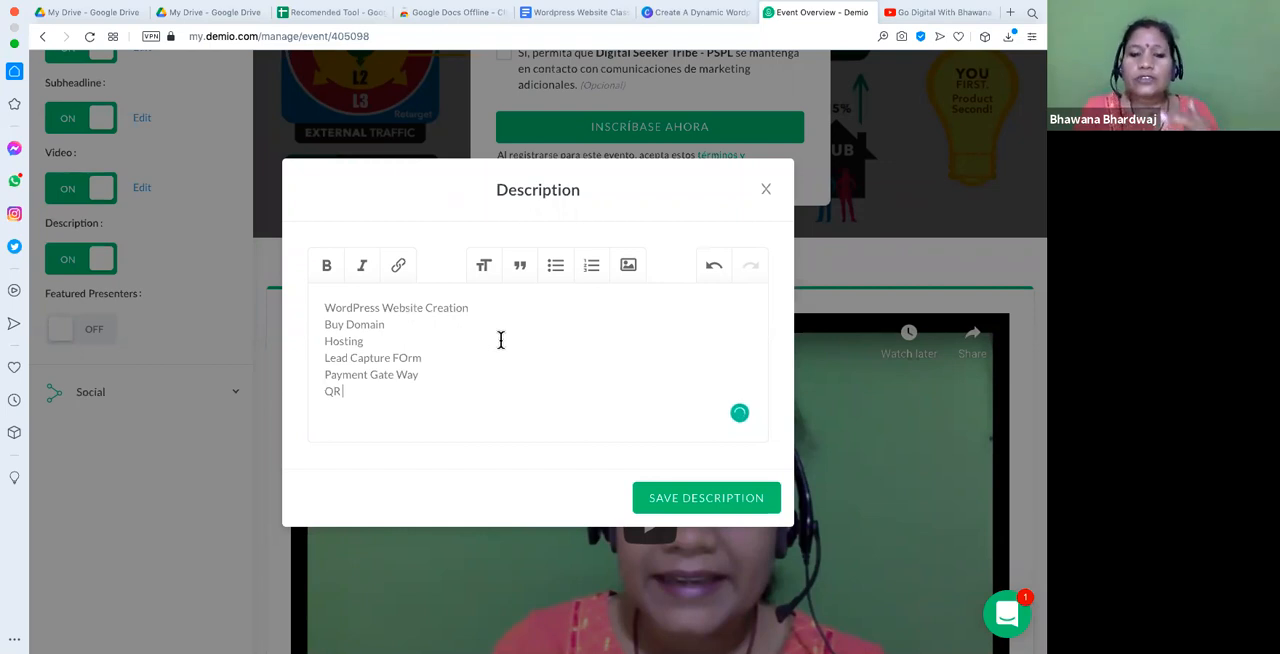
type(" Code")
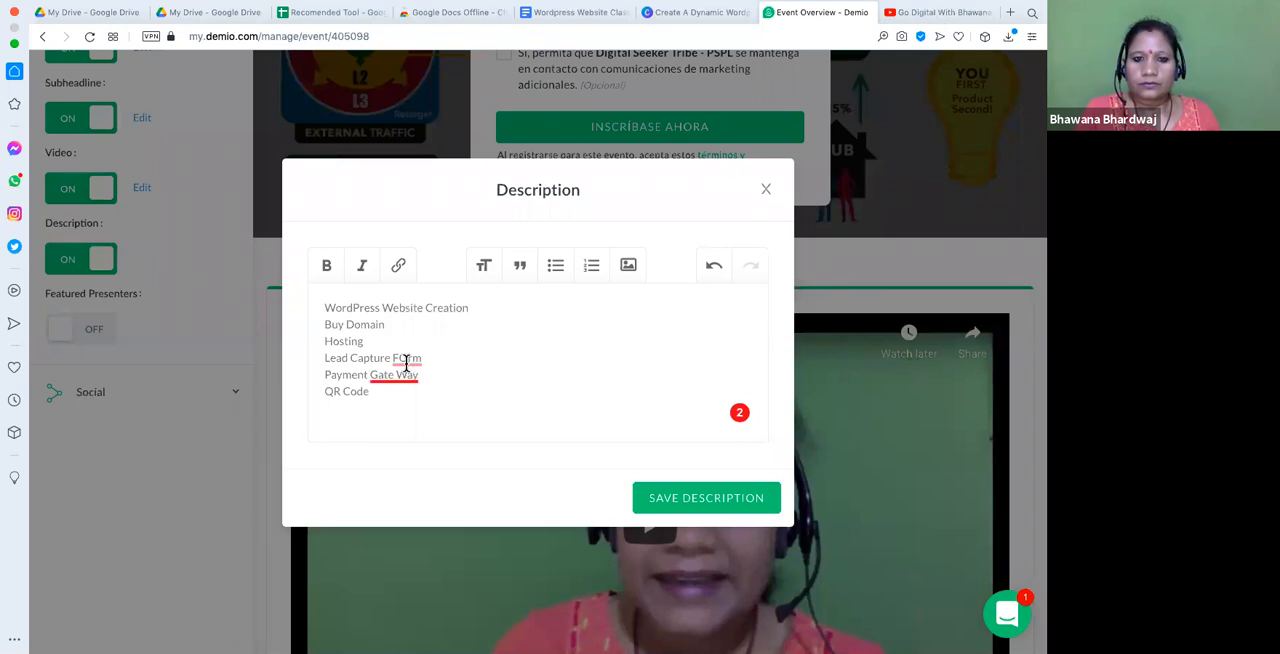
- Accept the suggested spelling corrections in the description so the lines read "Lead Capture Form" and "Payment GateWay"
mouse_move(409, 389)
mouse_move(405, 359)
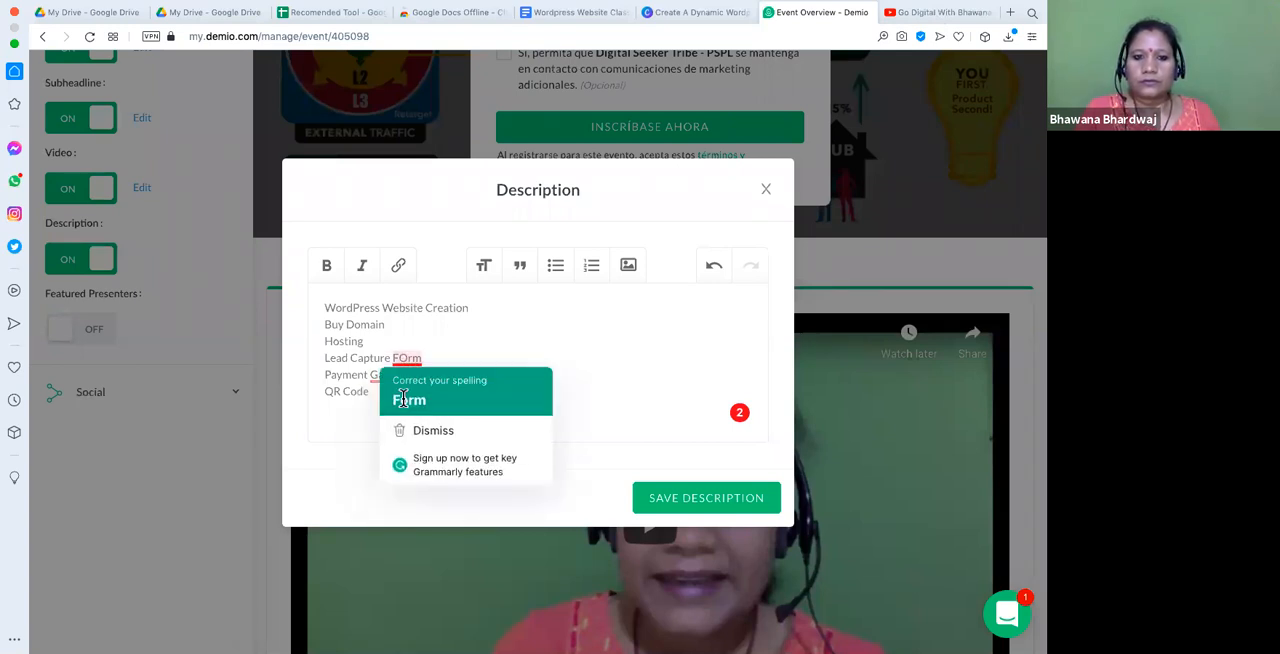
left_click(405, 400)
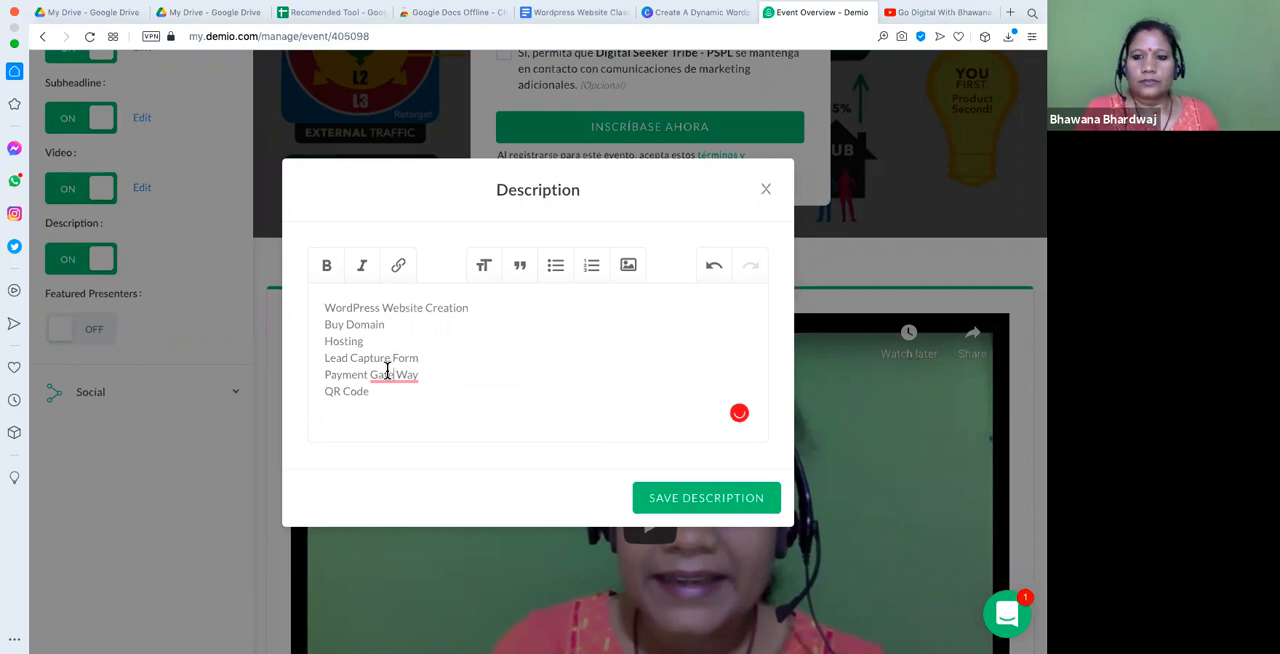
right_click(387, 372)
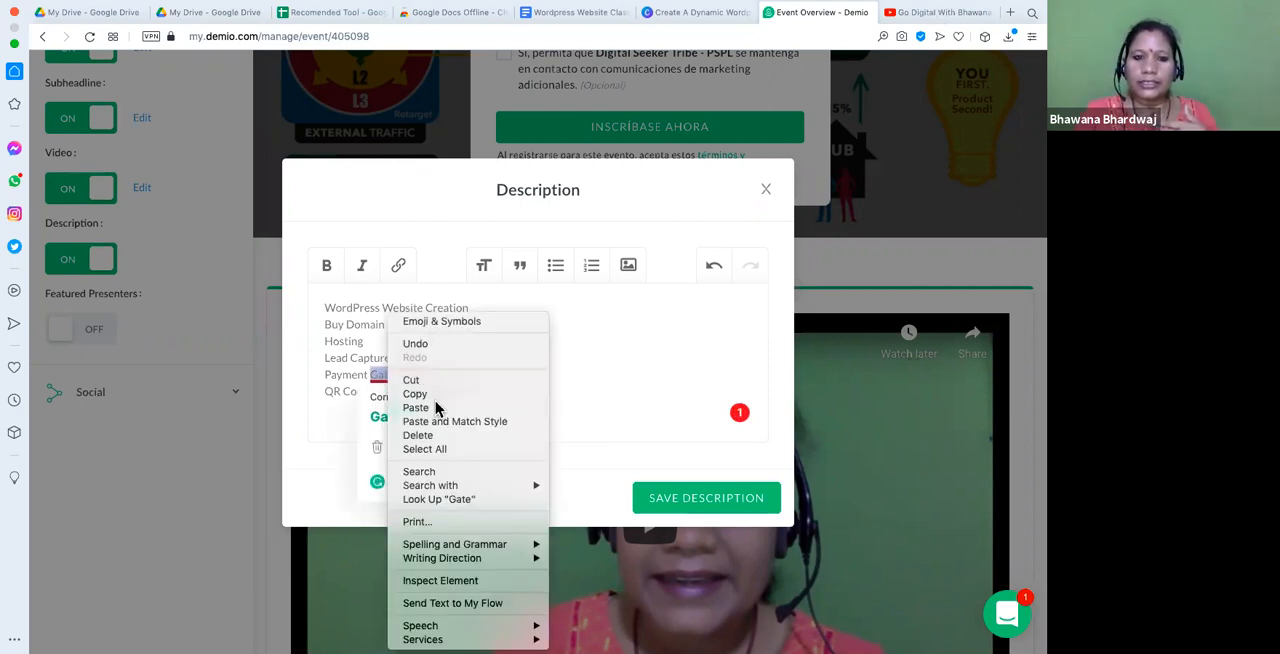
left_click(652, 375)
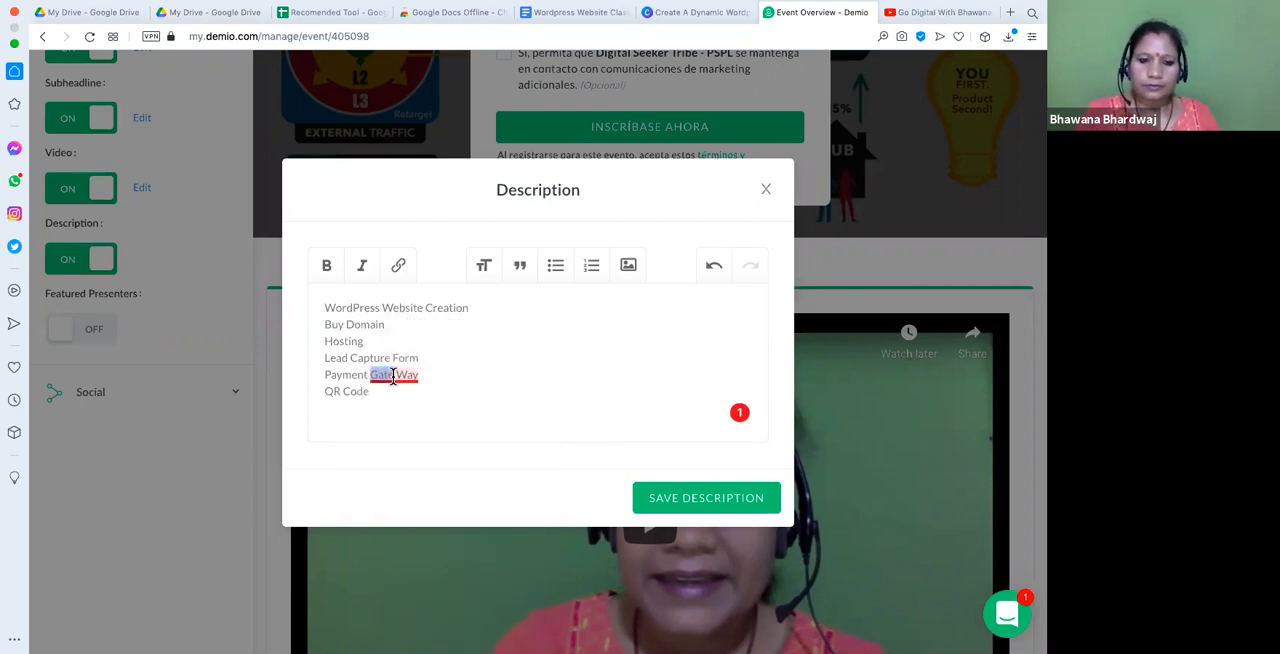
mouse_move(410, 376)
left_click(424, 412)
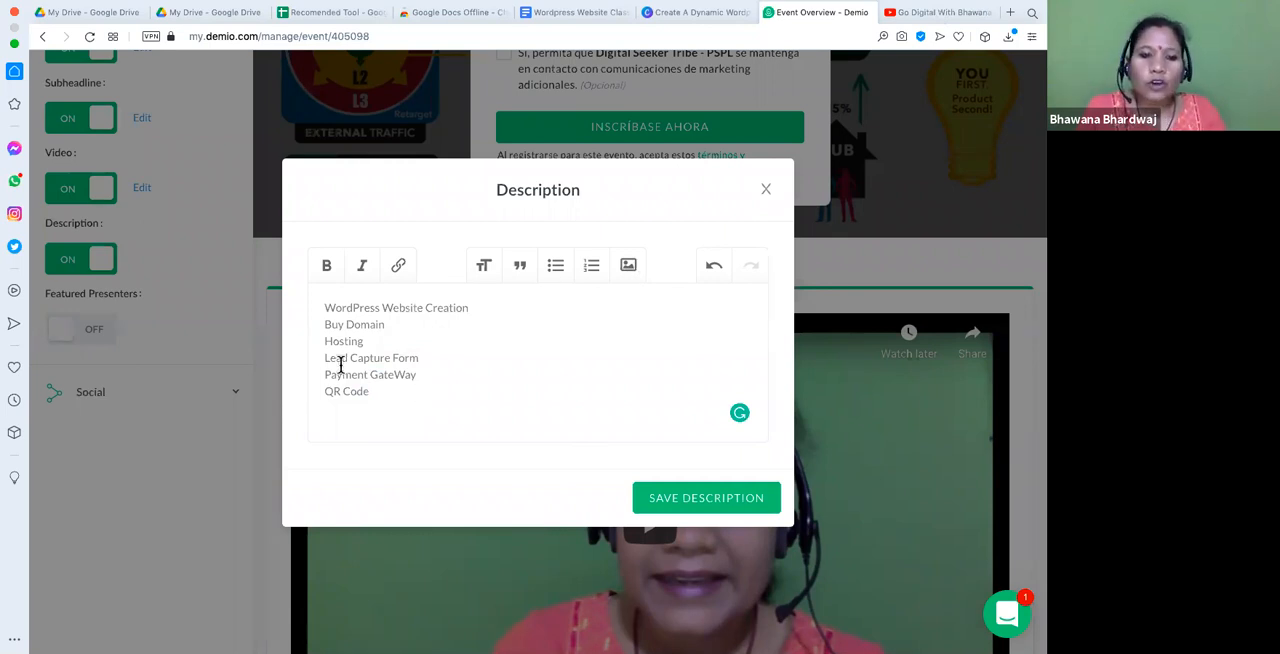
- Format all lines of the description as a bulleted list and save the description
left_click(314, 318, "shift")
key("super+a")
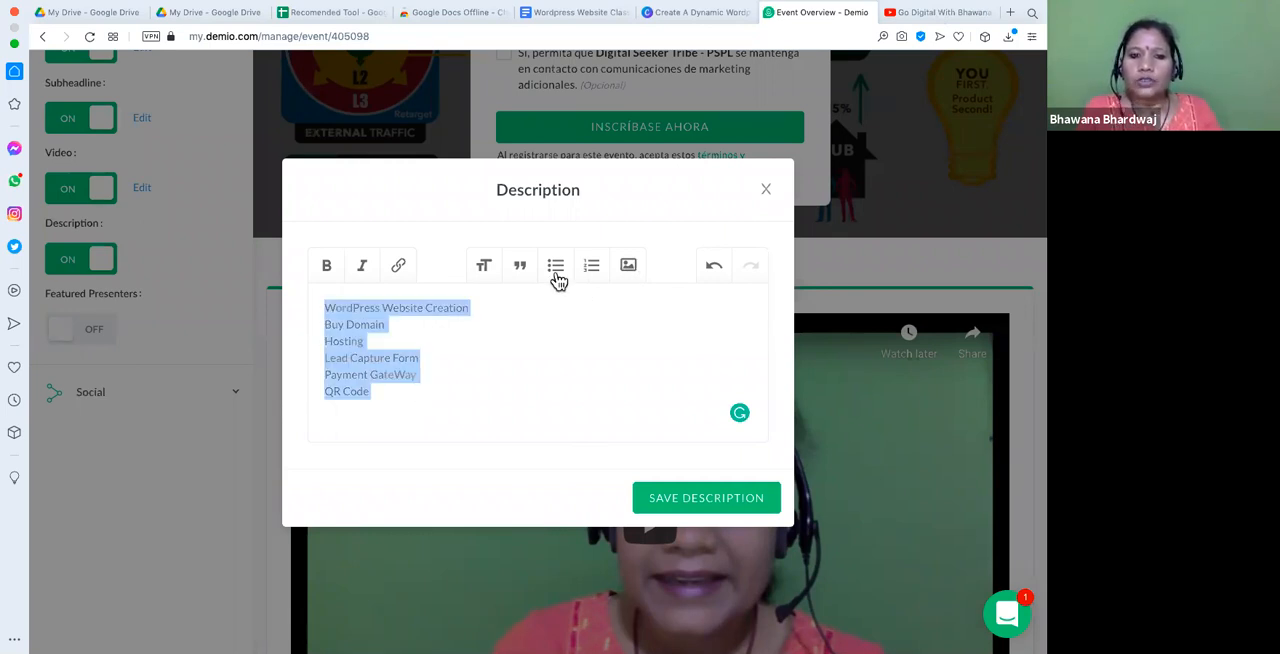
left_click(556, 268)
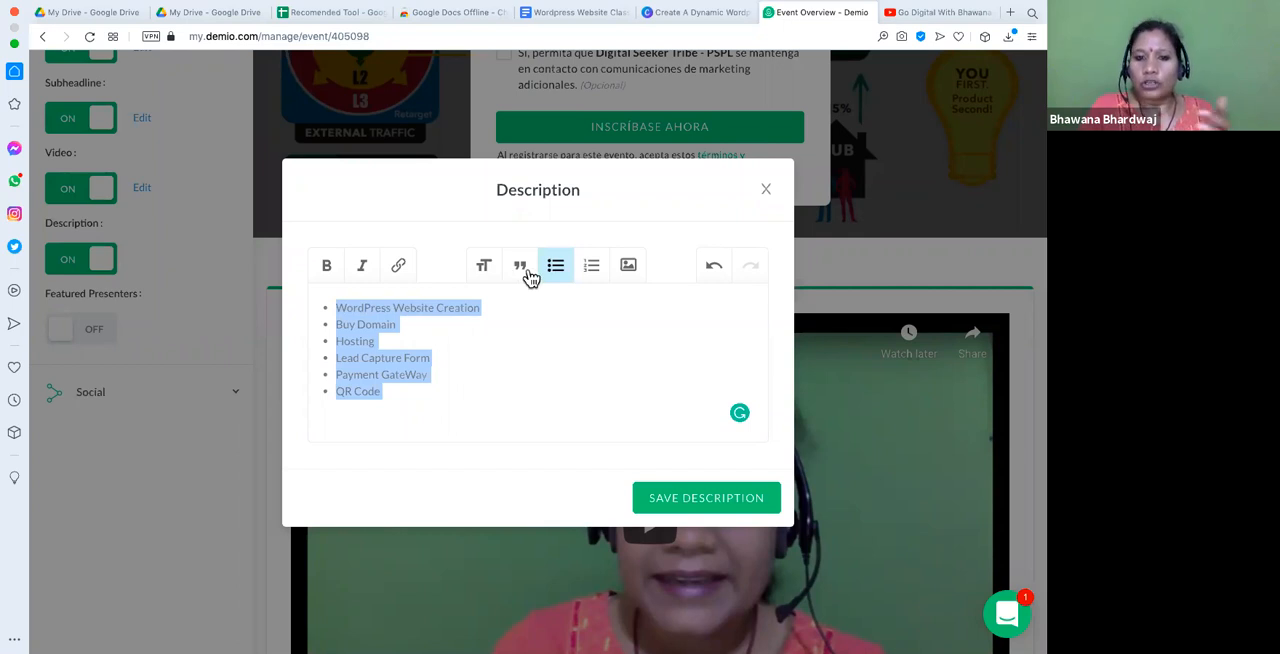
left_click(529, 395)
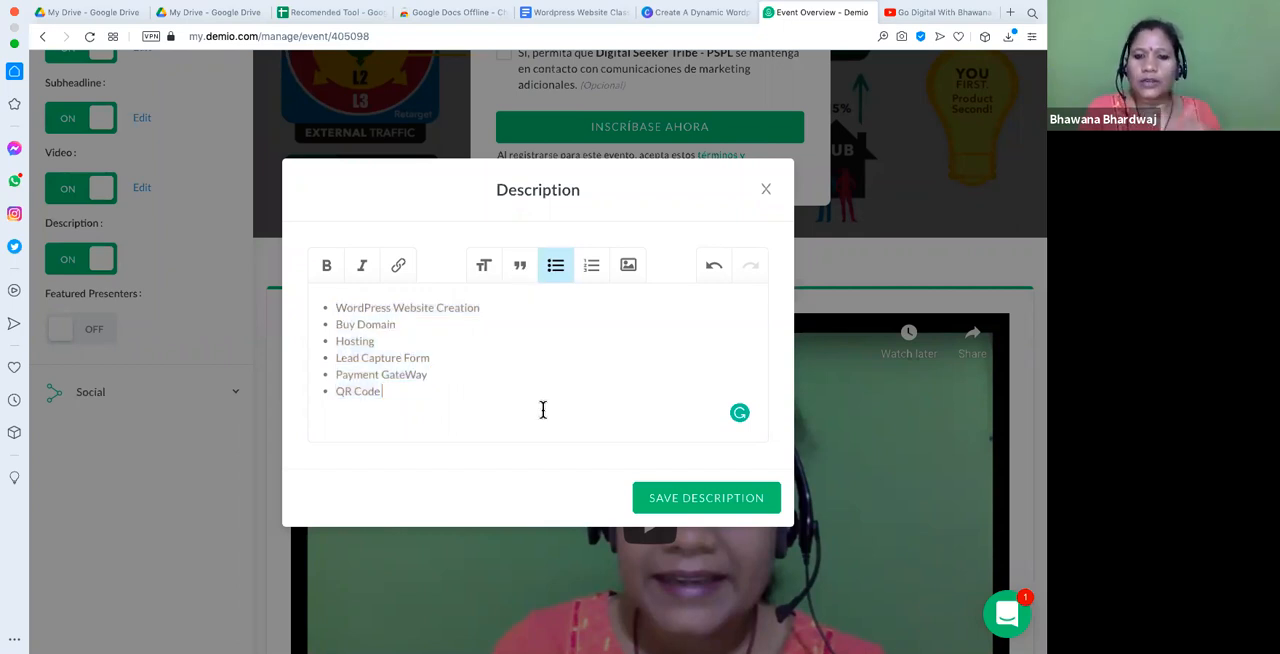
left_click(650, 500)
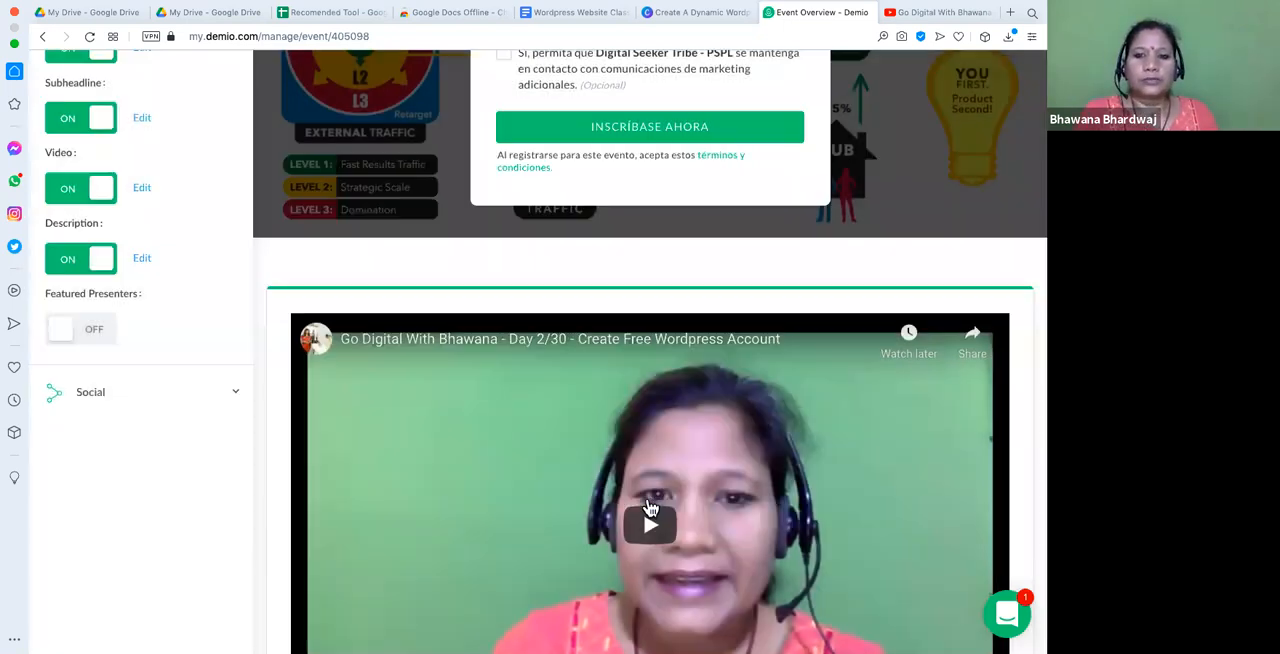
- Turn on featured presenters for the registration page and enter the presenter's full name
left_click(62, 332)
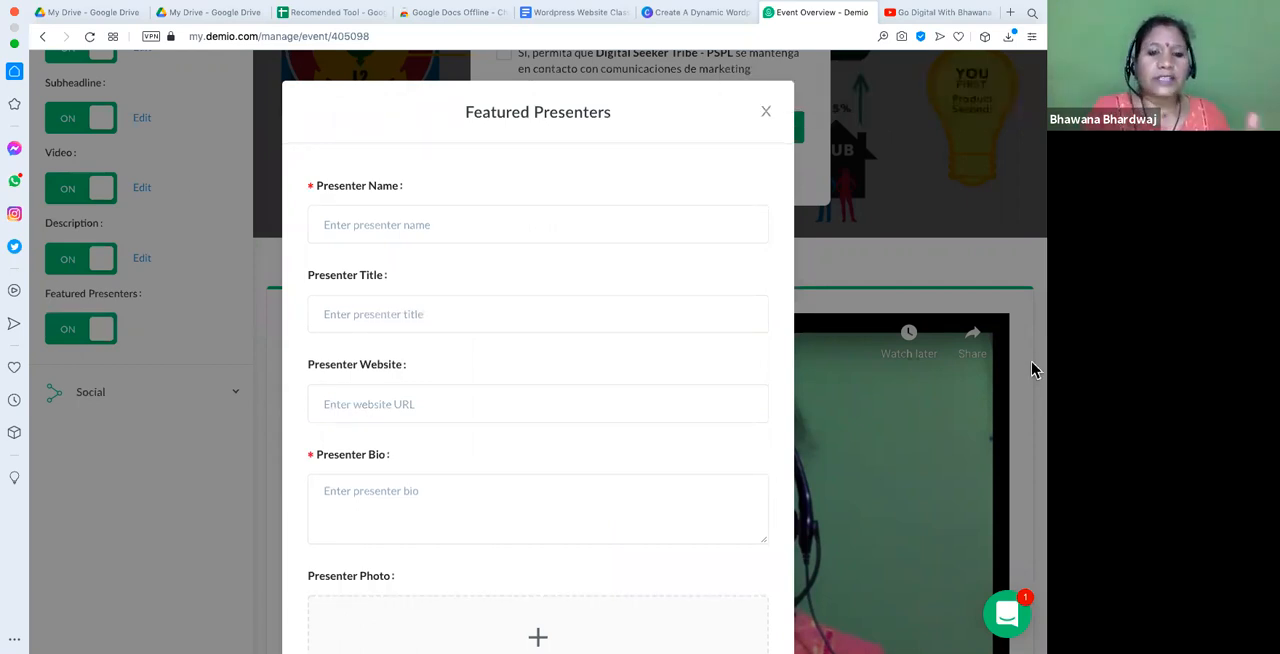
left_click(370, 227)
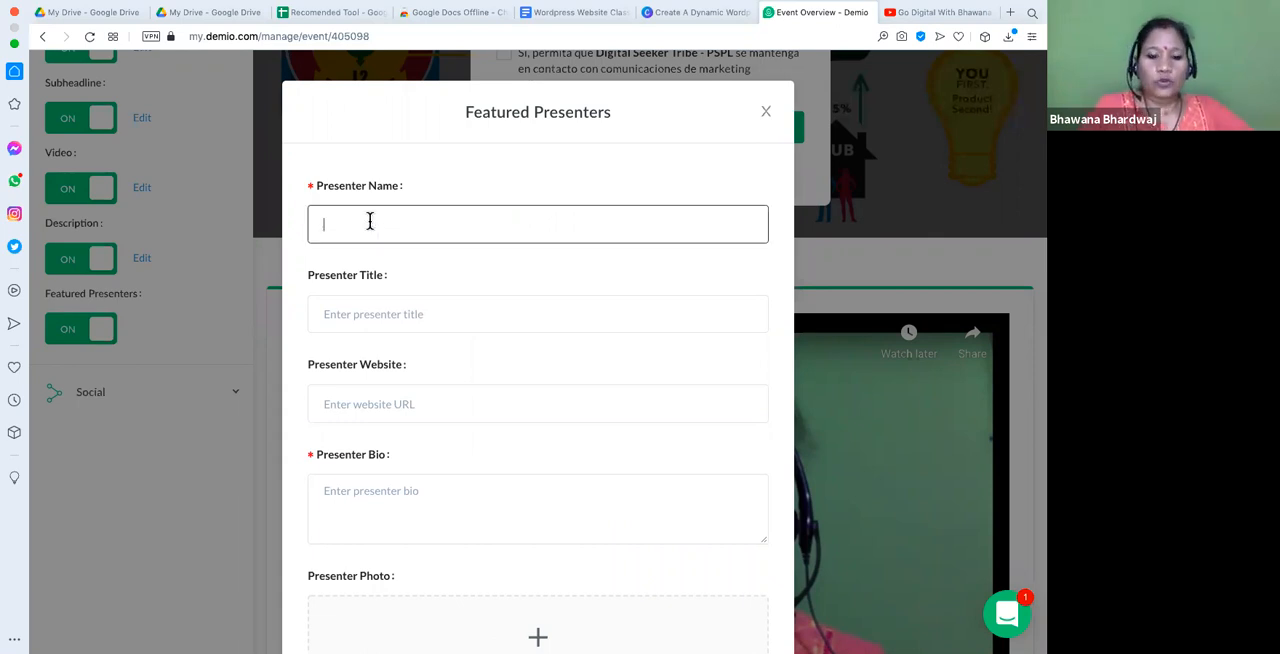
type("Bhawana")
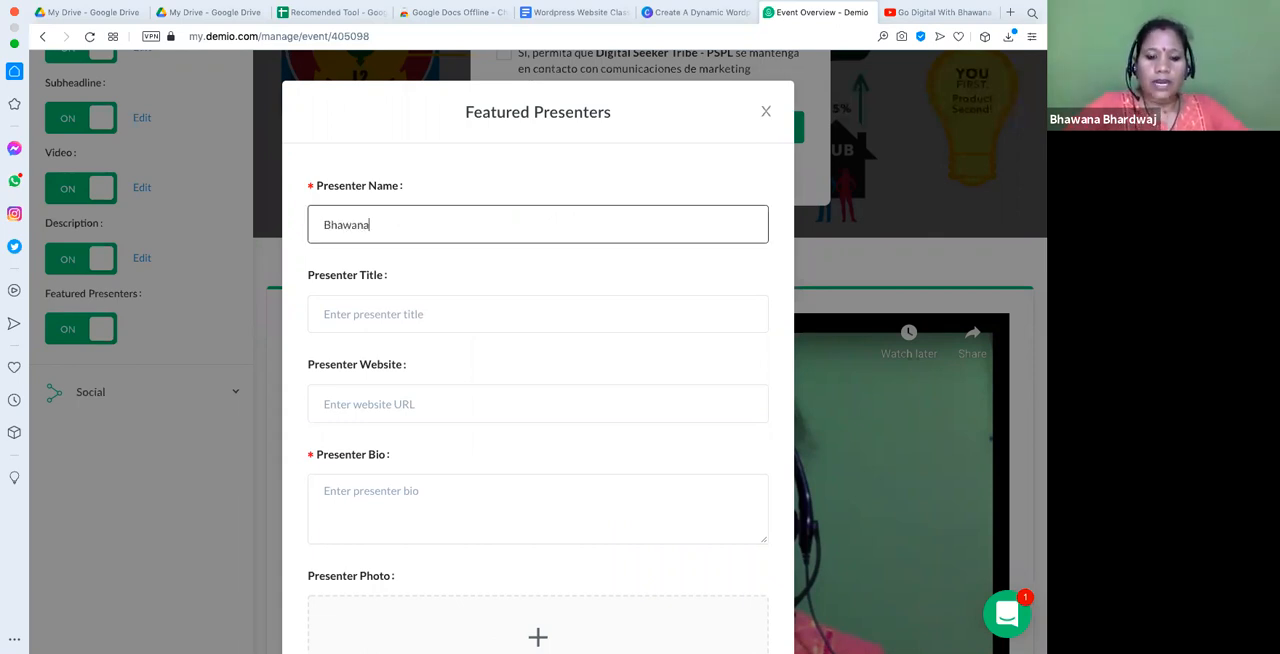
type(" Bhardwaj")
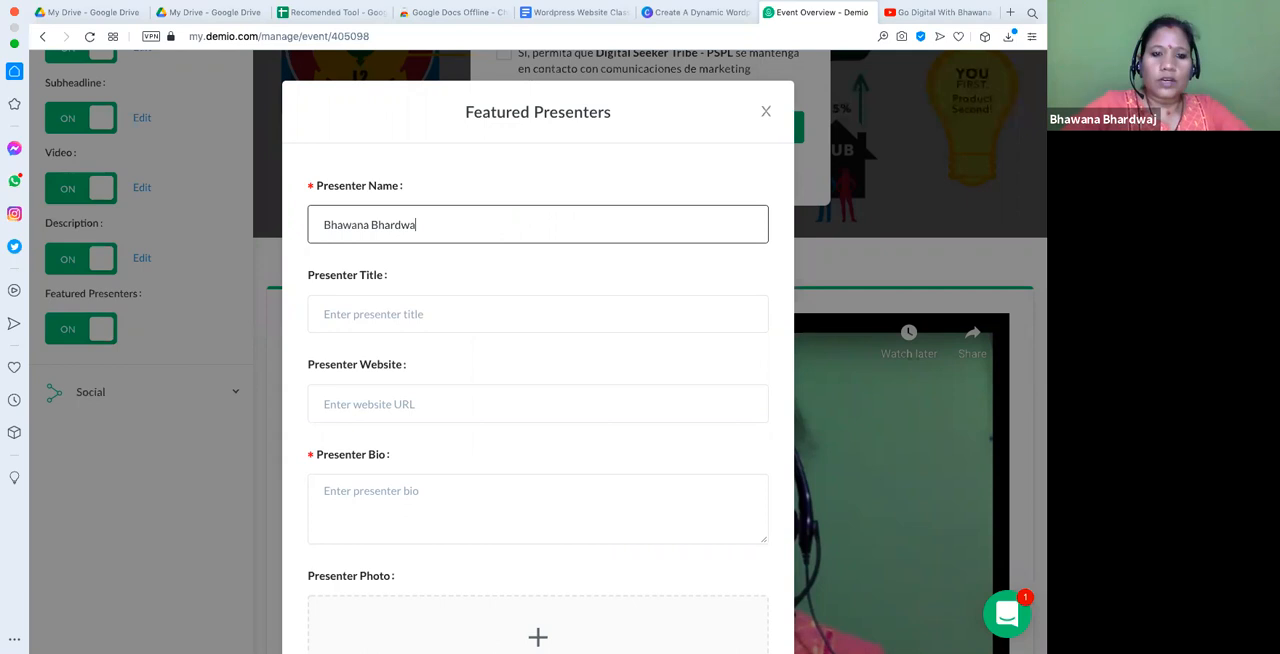
- Enter "Digital Step Up Coach" as the presenter's title
left_click(371, 316)
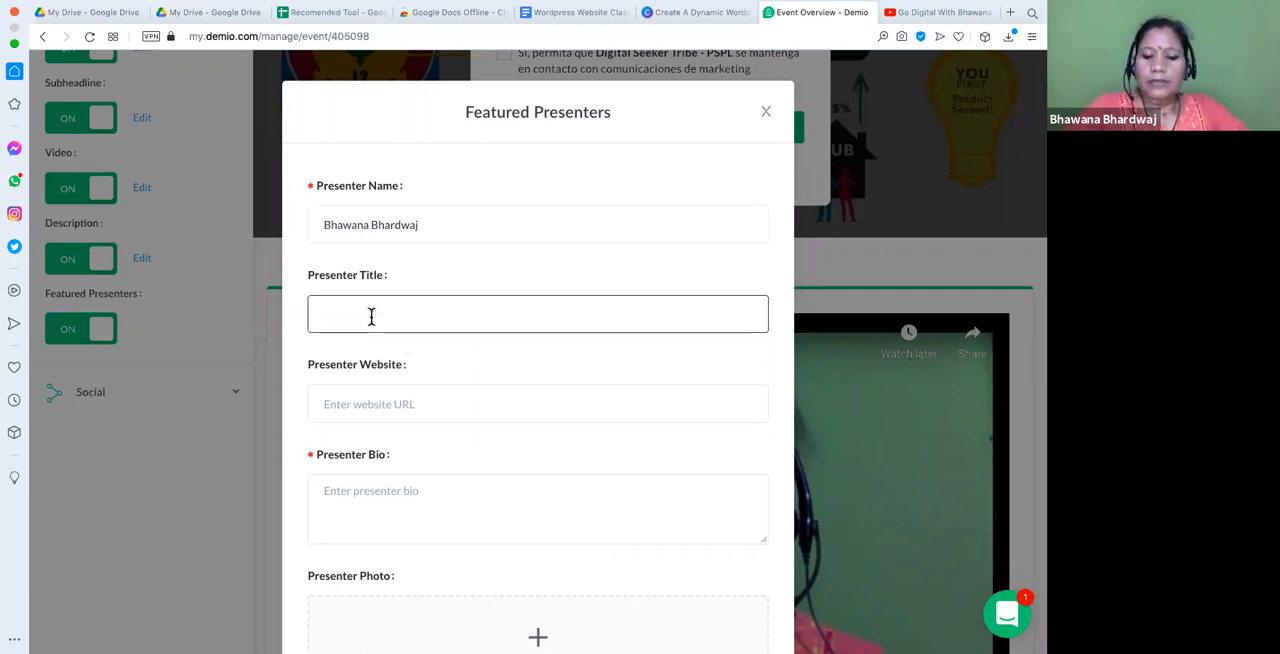
type("Di")
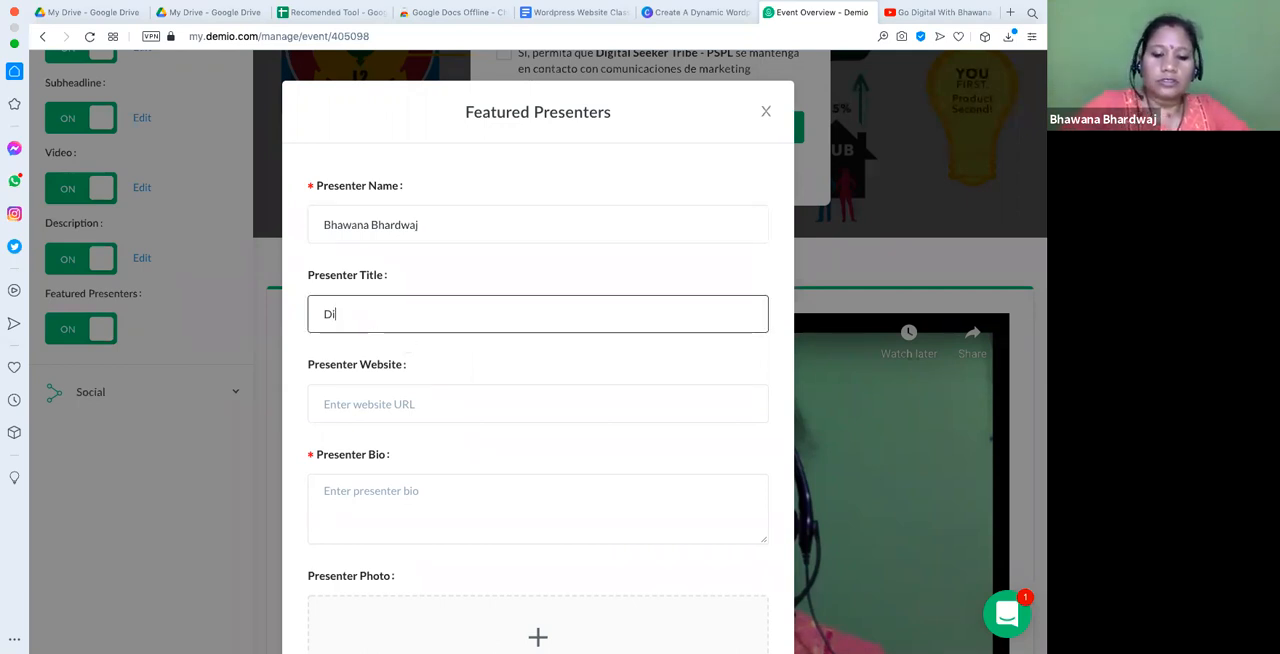
type("gital St")
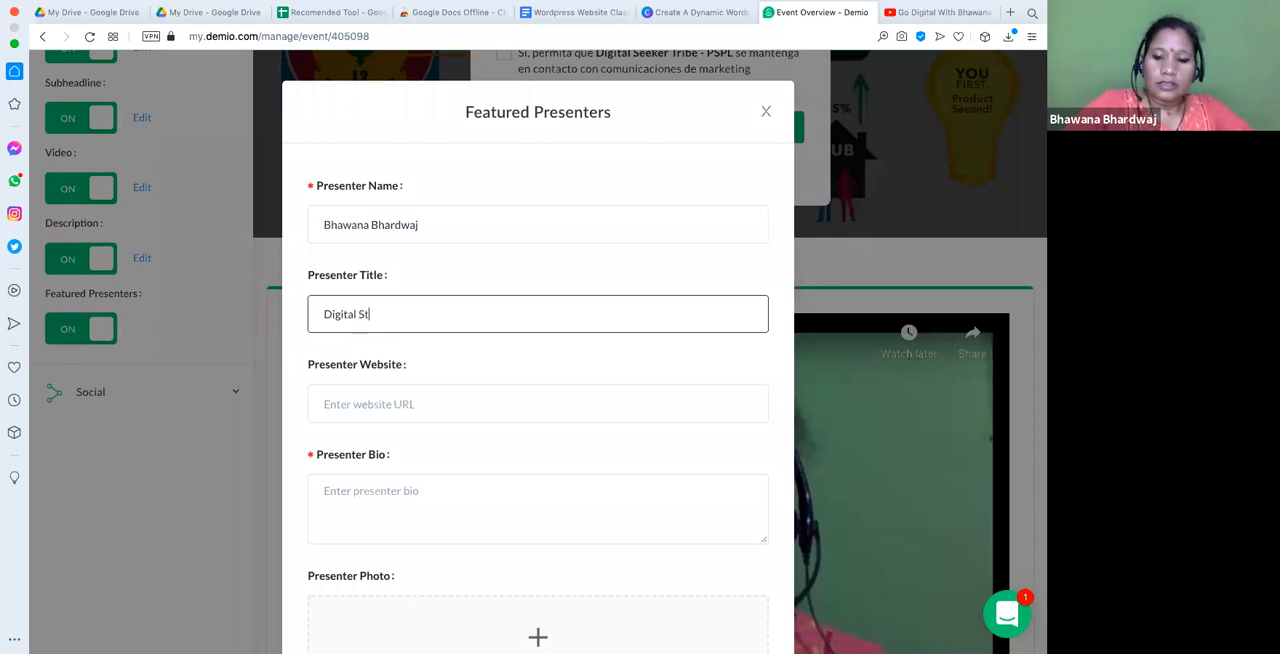
type("ep Up Coahc")
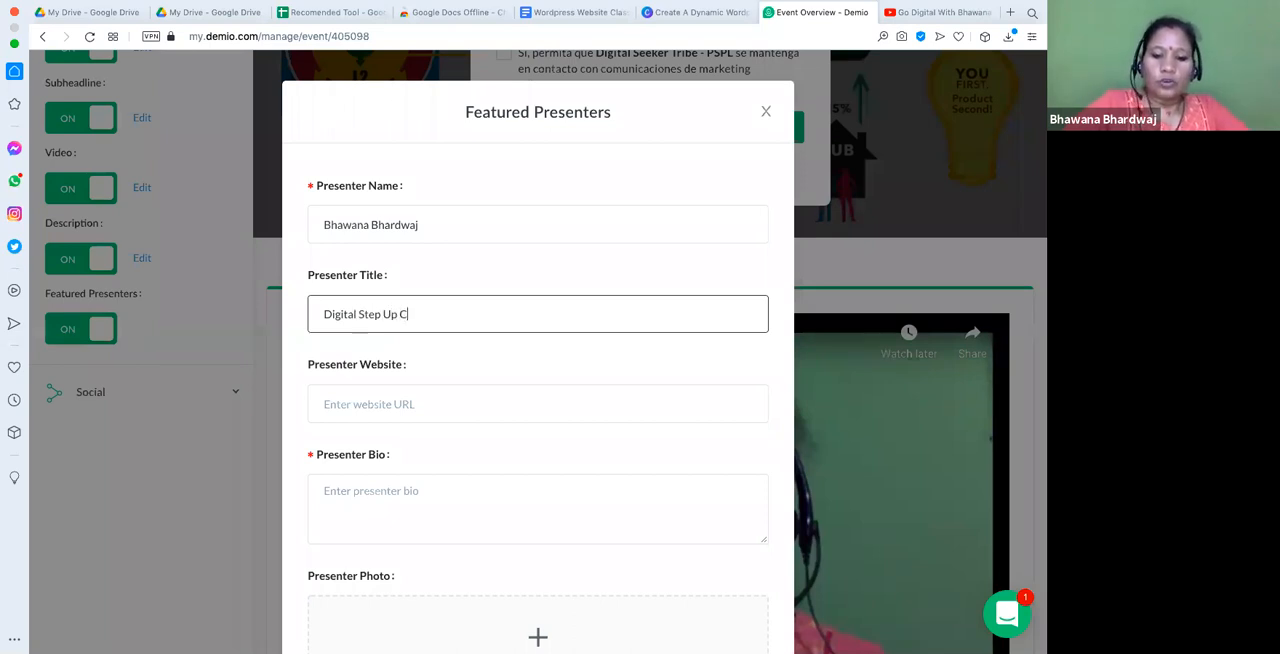
key("BackSpace")
key("BackSpace")
type("ch")
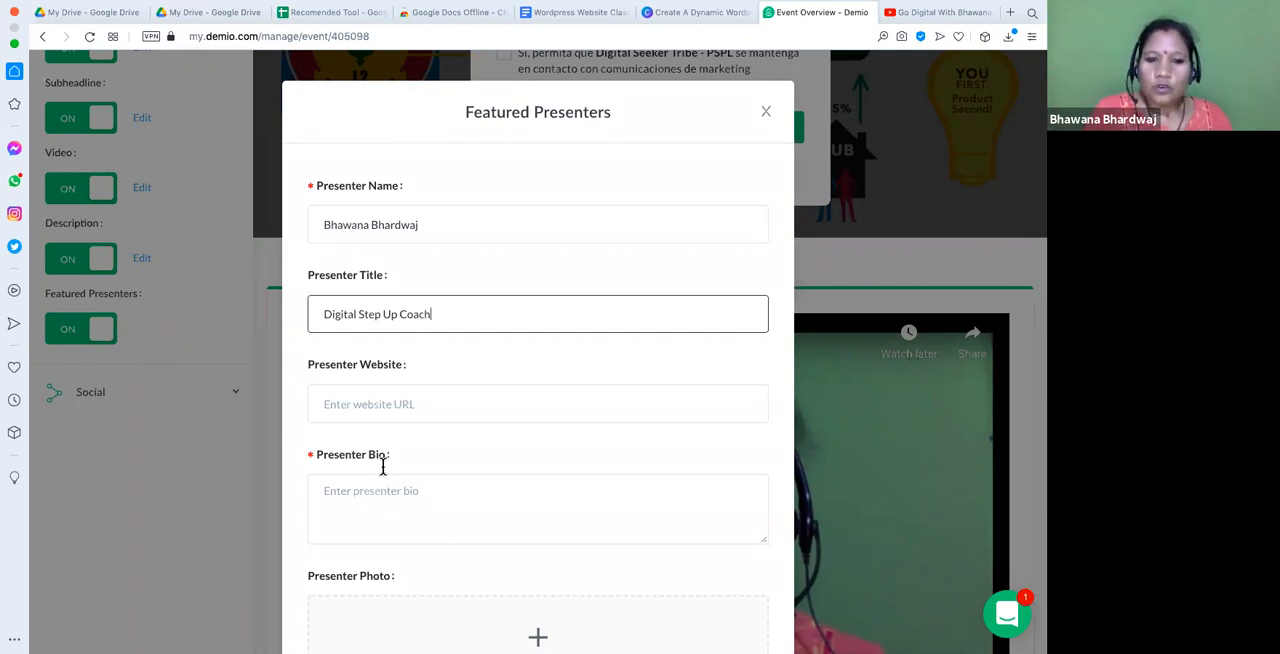
- Fill in the presenter's website with their personal .com domain
left_click(370, 403)
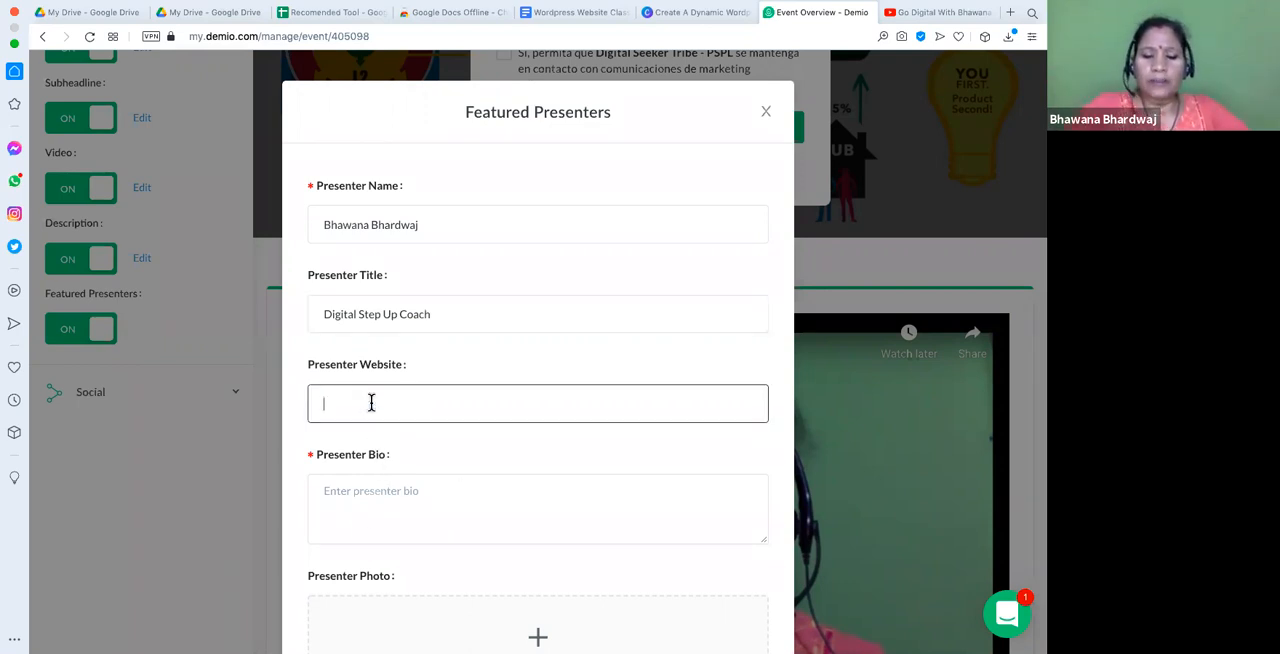
type("bhawana")
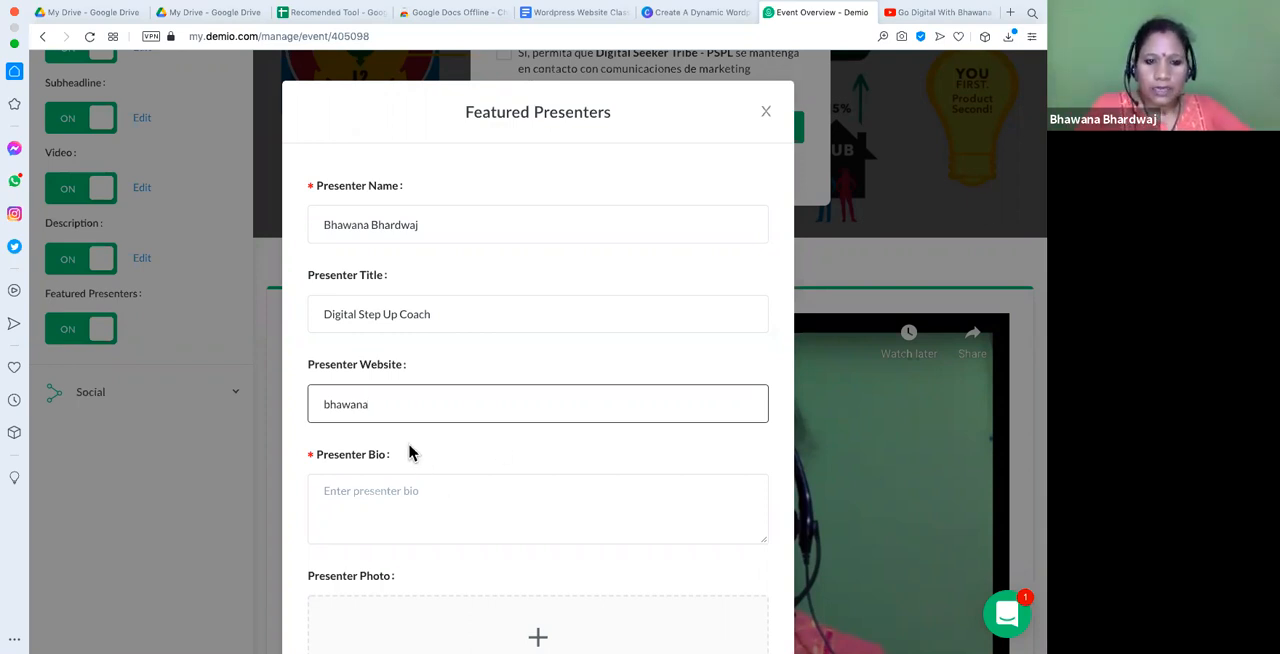
type("bha")
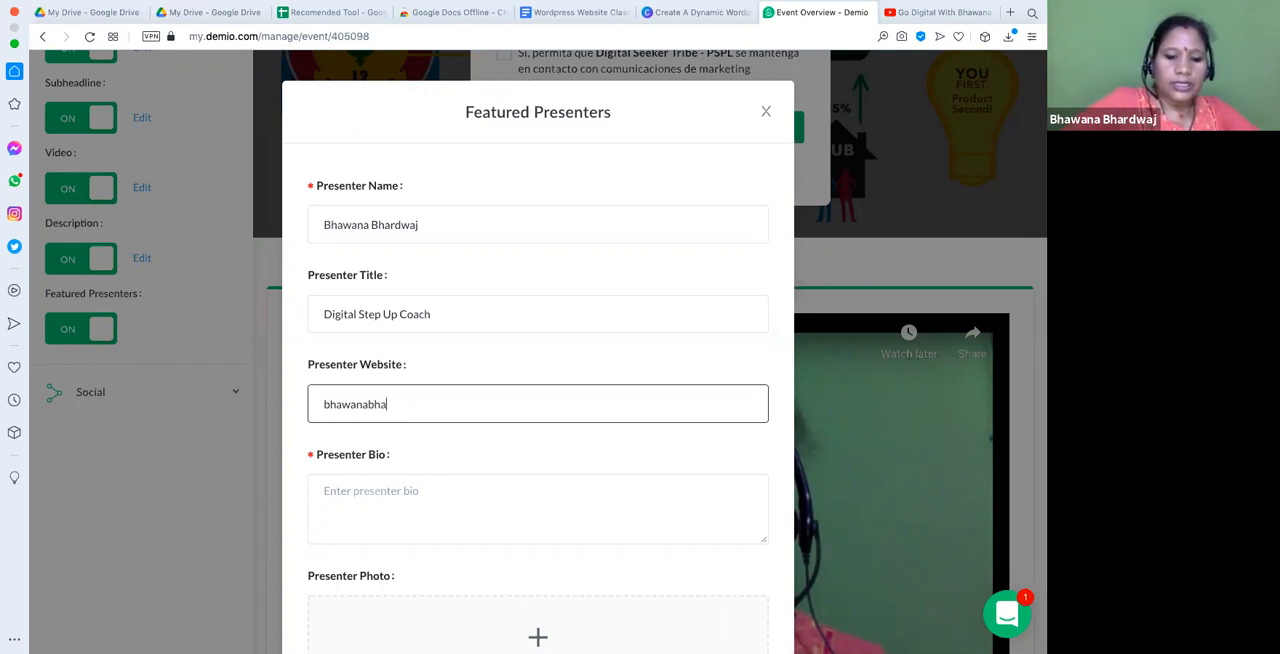
key("super+a")
type("b")
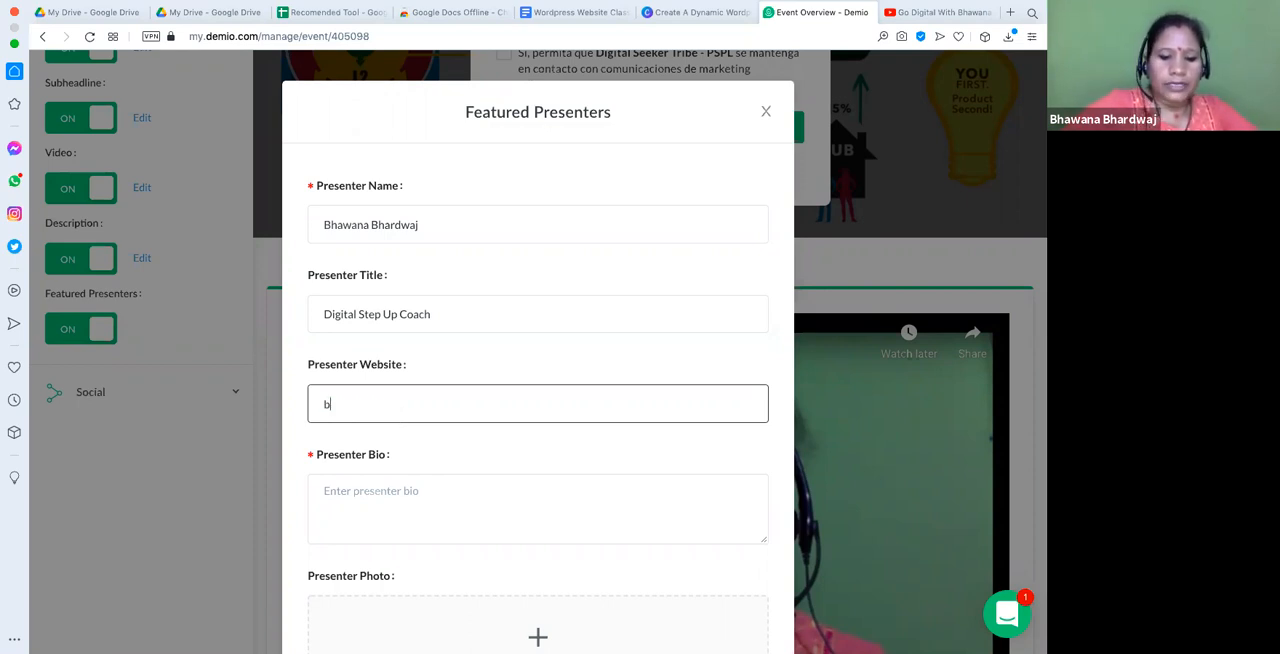
type("hawanabha")
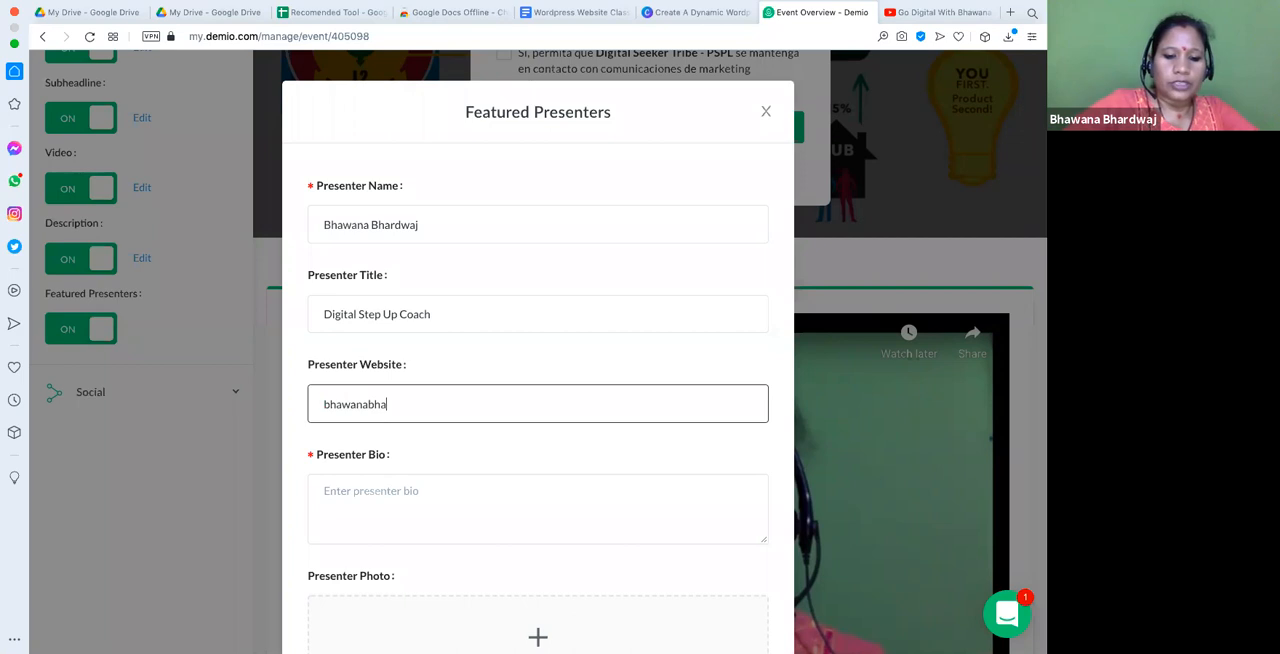
type("rdwaj.com")
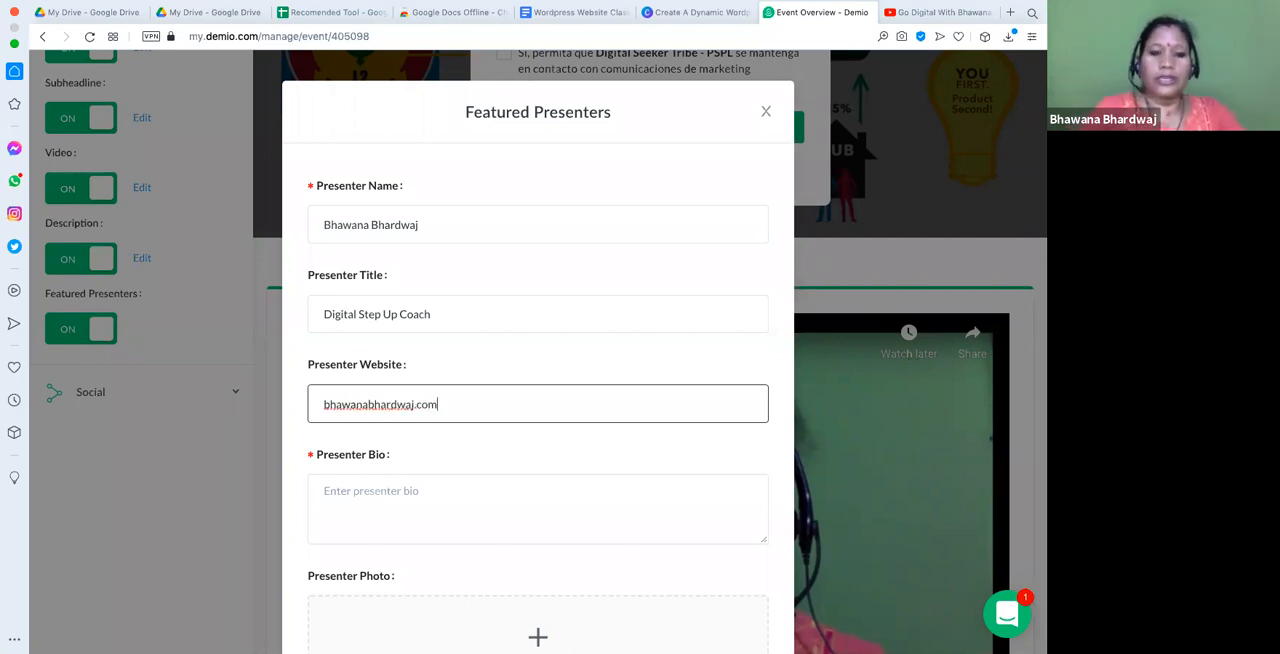
- Enter "15 Years Of Exp." as the first line of the presenter's bio, accepting the suggested spelling of "Years"
left_click(368, 511)
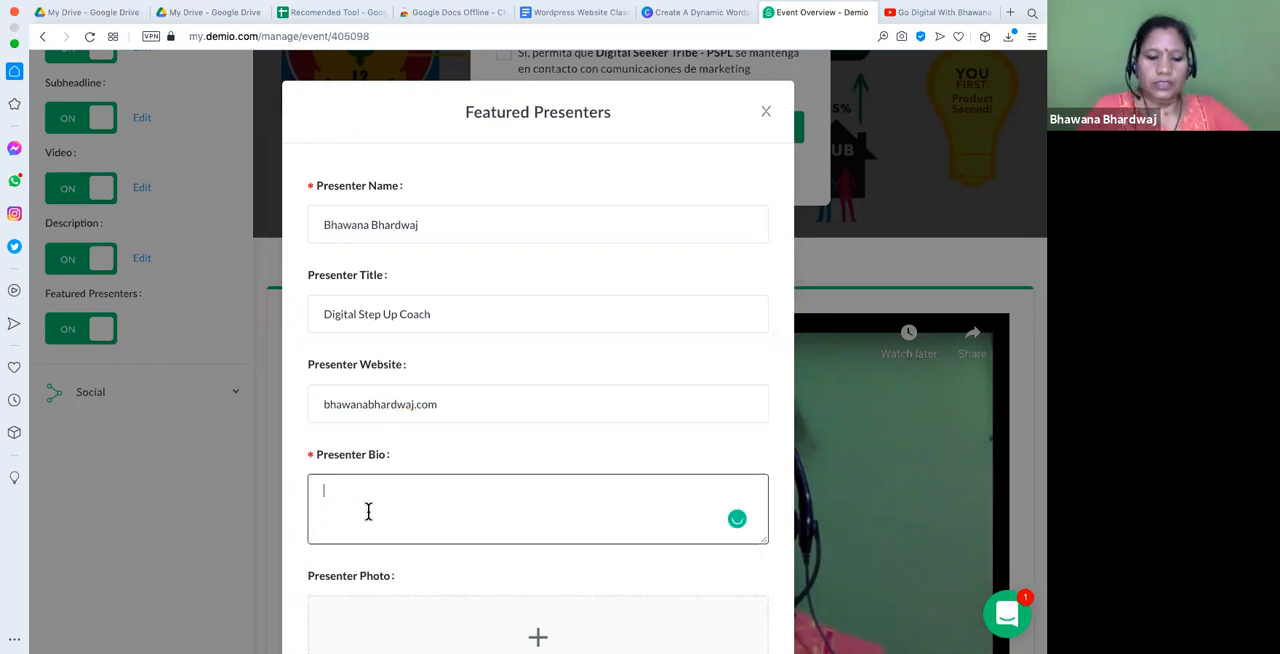
type("15")
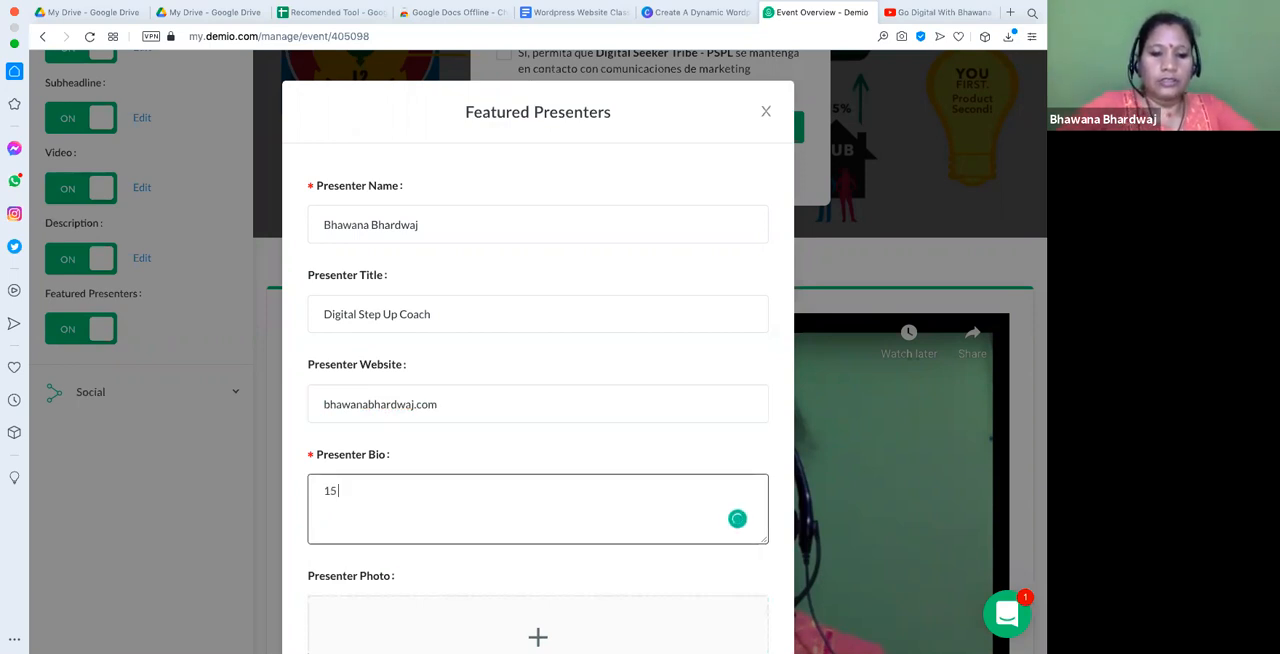
type(" Y")
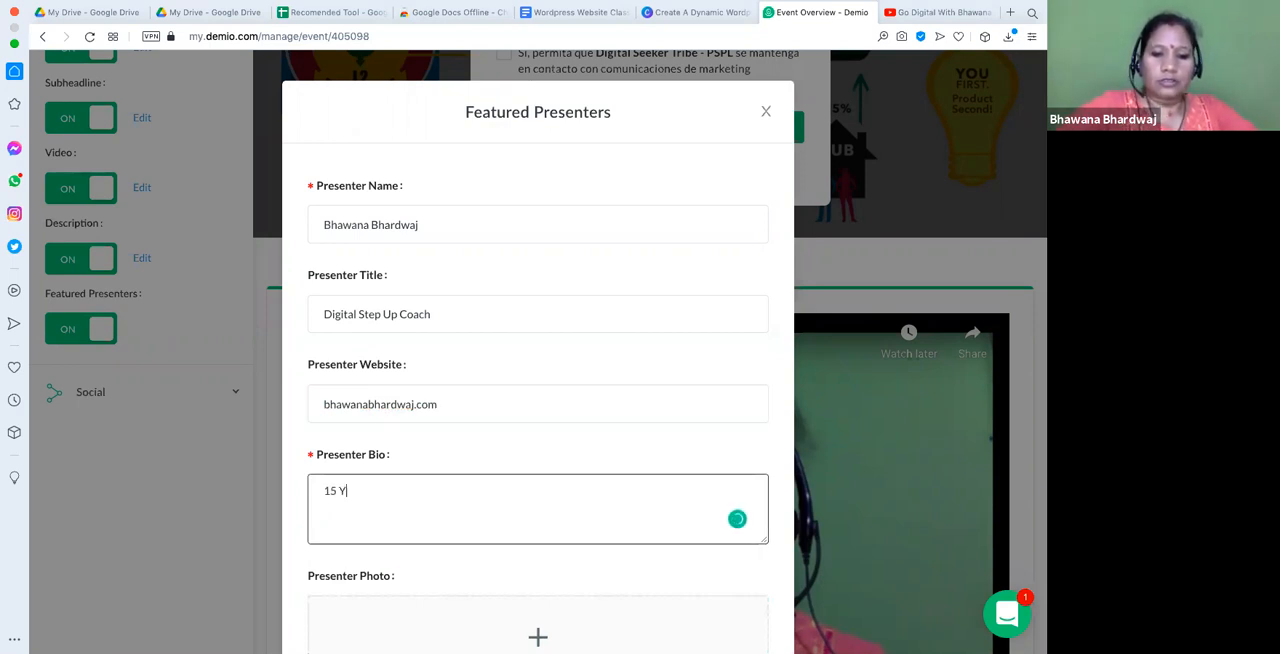
type("wars Of exo")
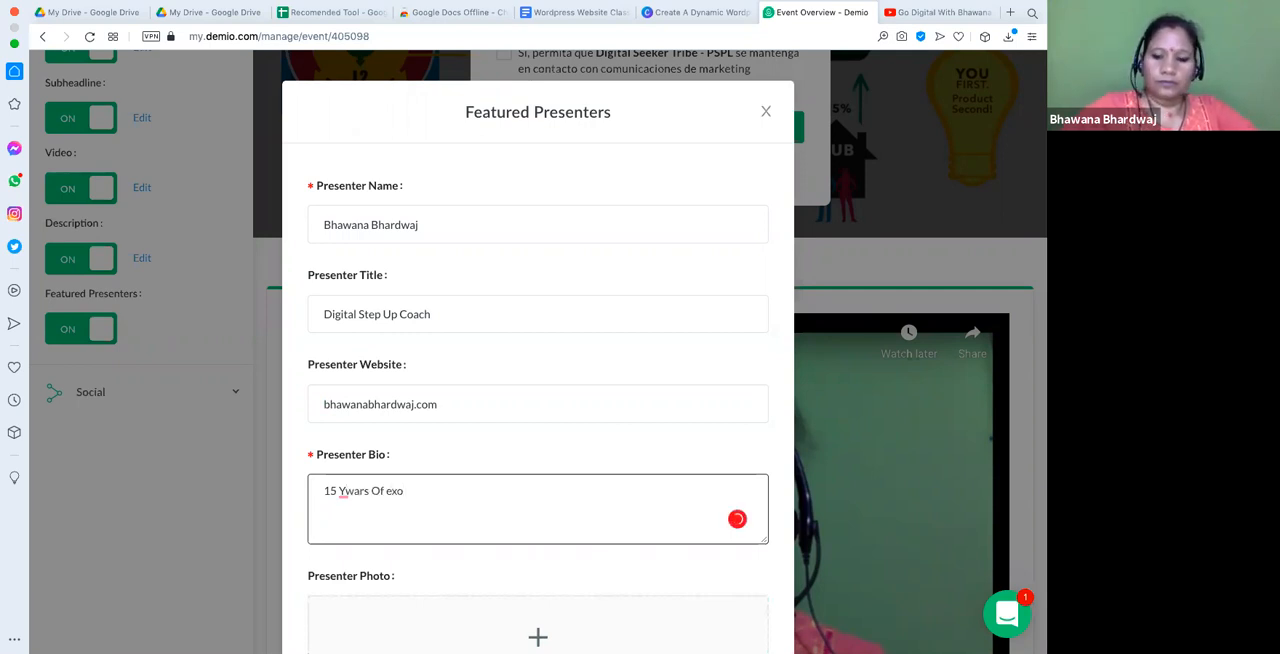
key("BackSpace")
type(".")
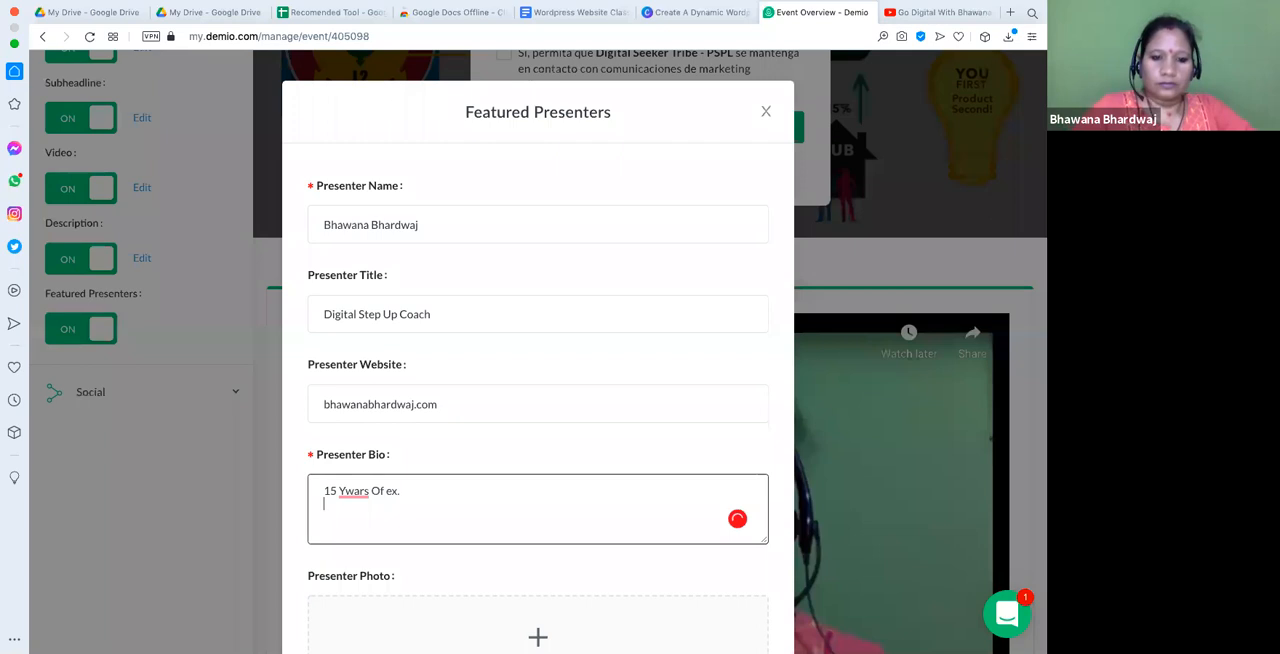
left_click(351, 490)
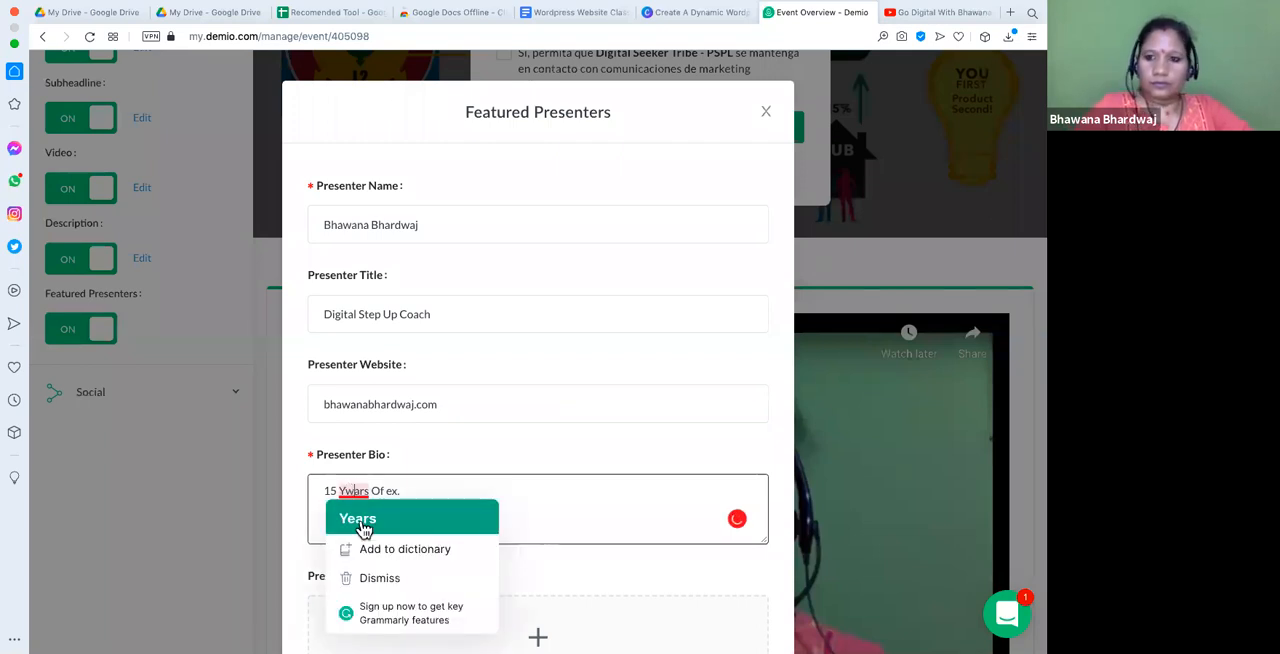
left_click(362, 522)
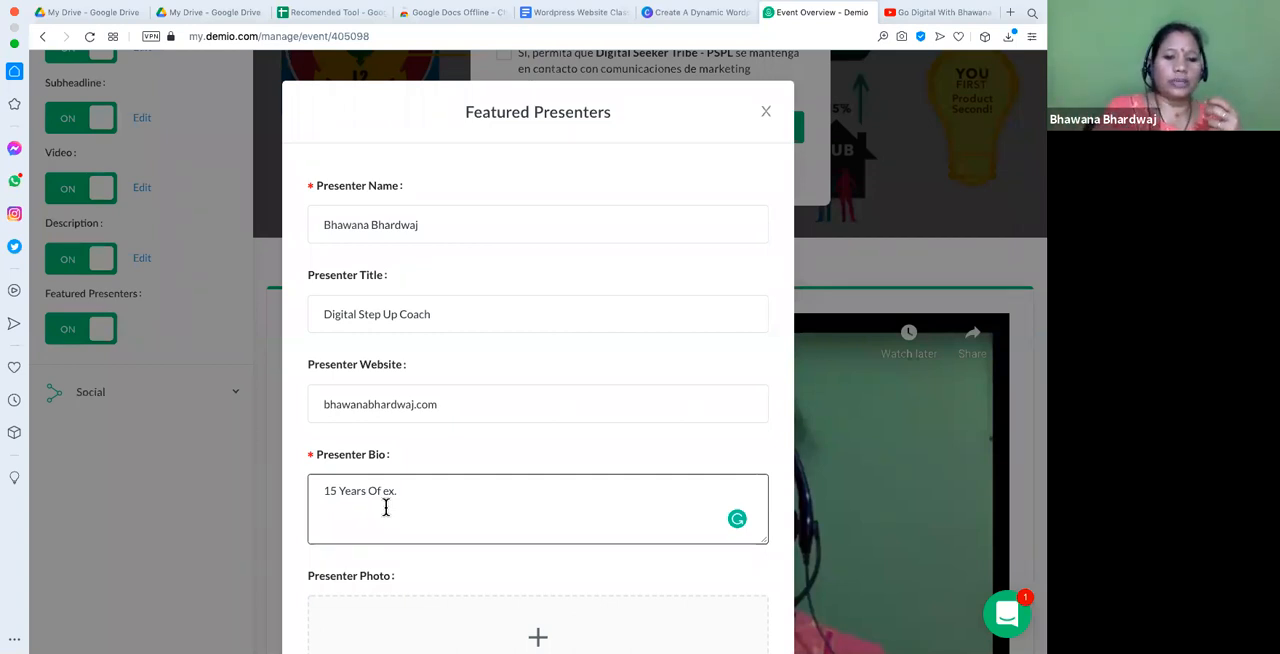
key("BackSpace")
key("BackSpace")
key("BackSpace")
type("Exp.")
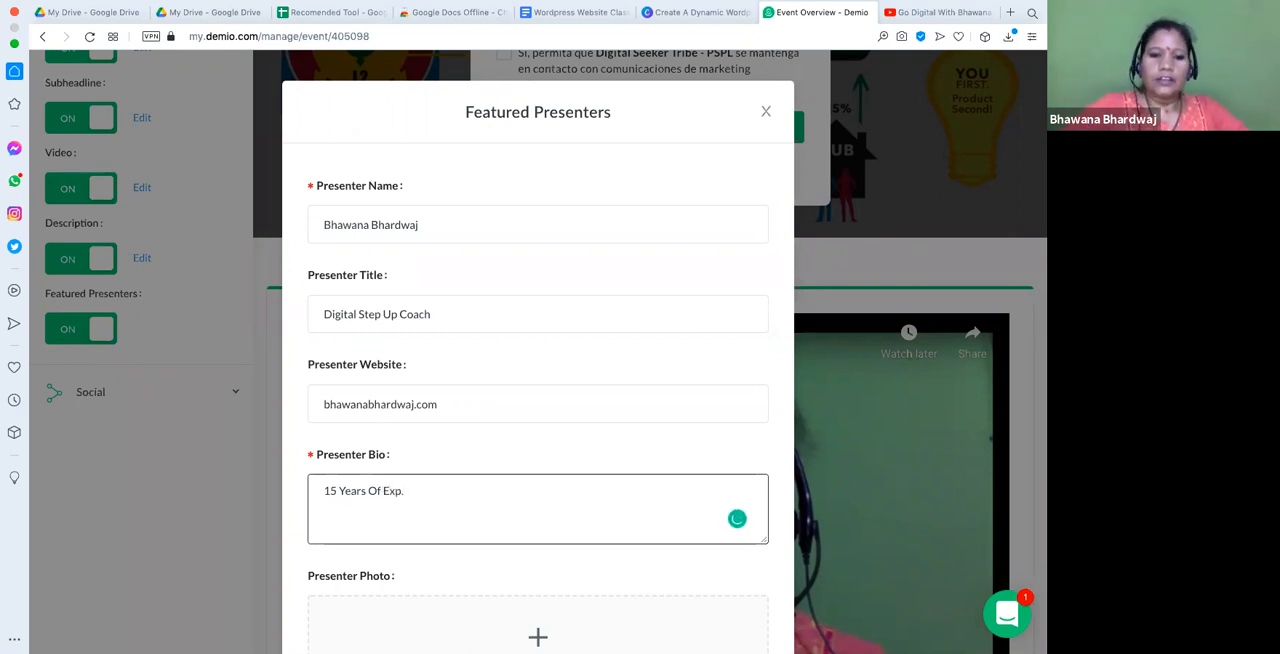
- Add "Trained 10000+ people" as the second line of the presenter's bio
key("Return")
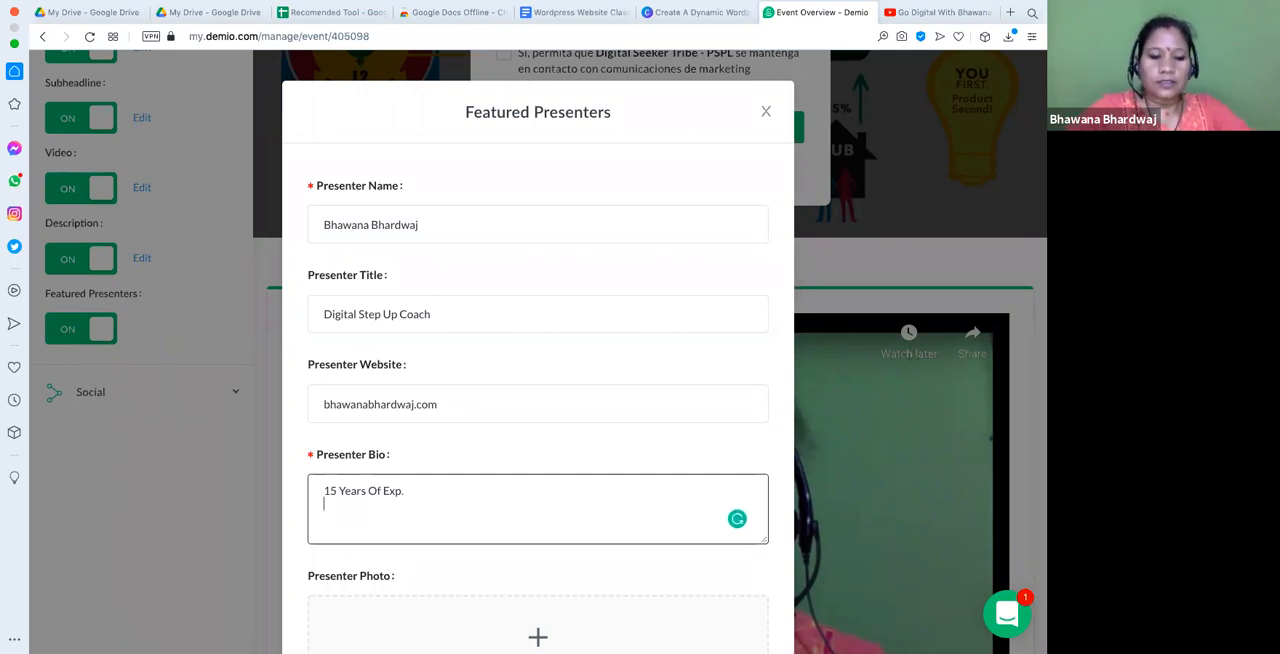
type("10000+")
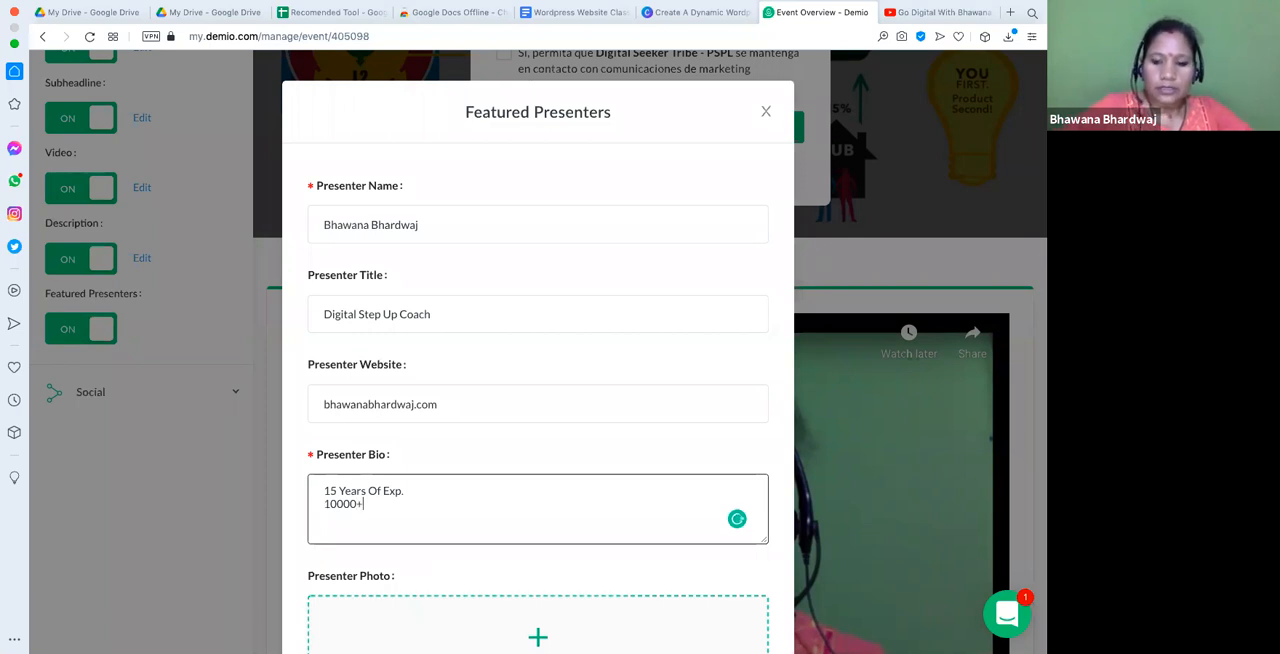
left_click(324, 504)
type("Trained 10000+")
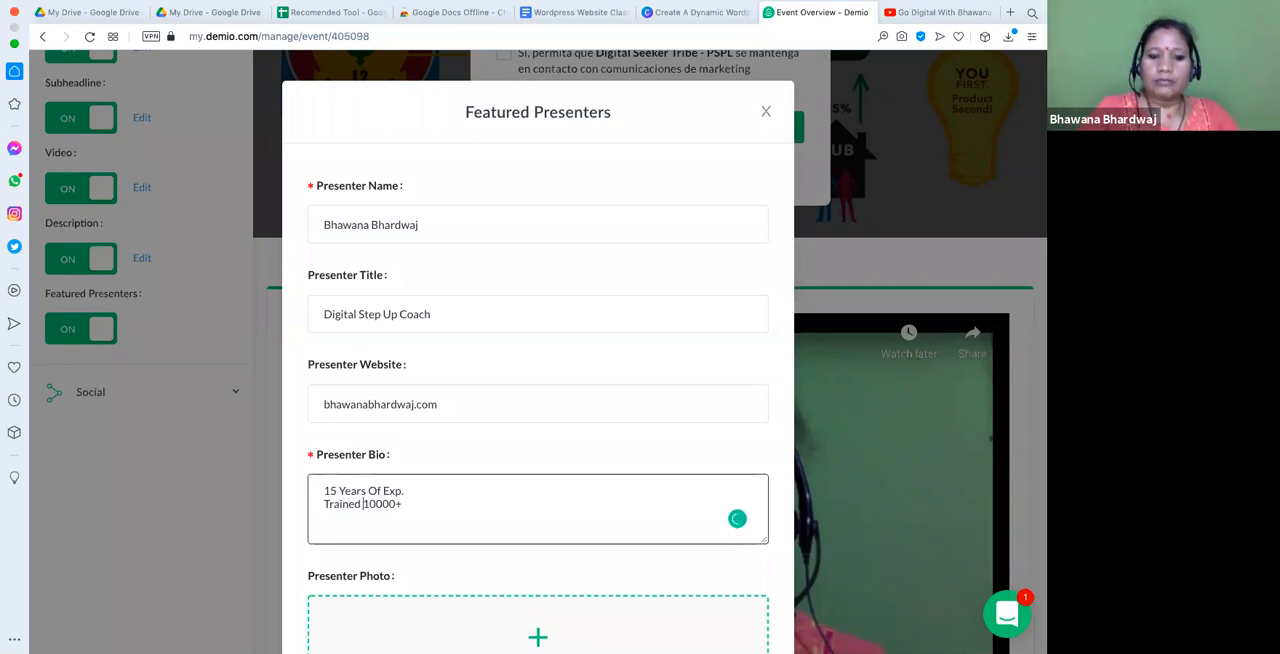
type(" peopwl")
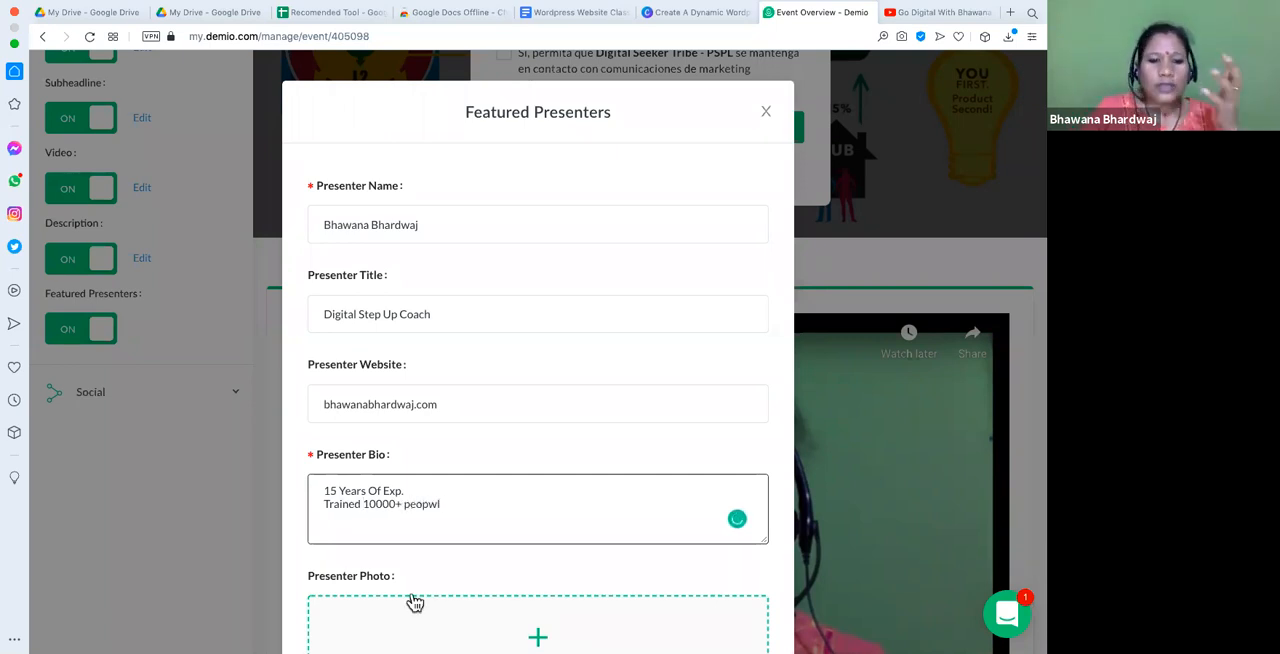
key("BackSpace")
key("BackSpace")
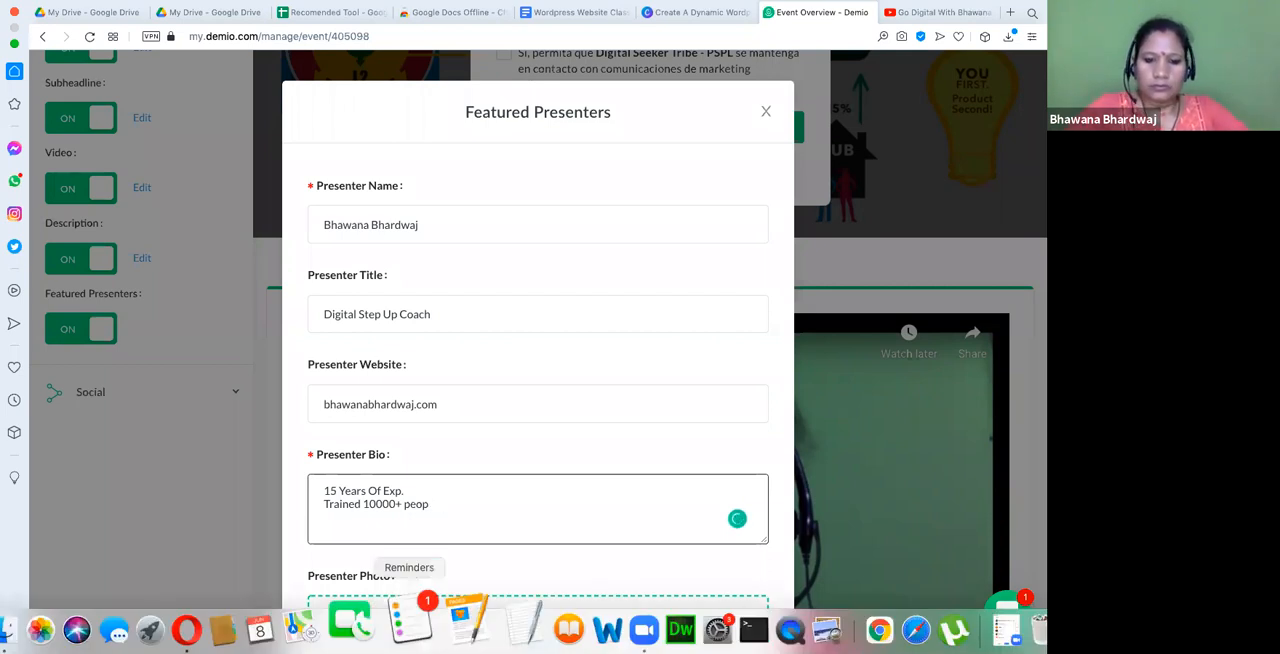
type("le")
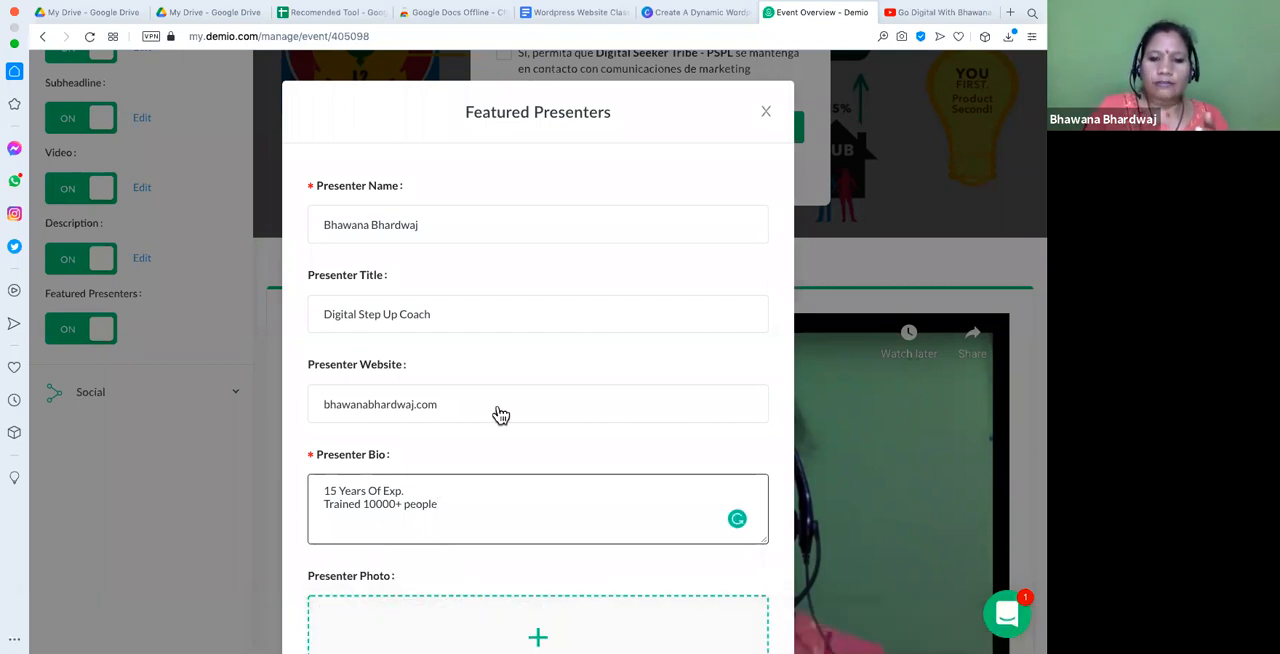
- Upload the portrait screenshot PNG from the recent downloads as the presenter photo, and add the presenter to the registration page
scroll(537, 485, "down", 3)
left_click(538, 465)
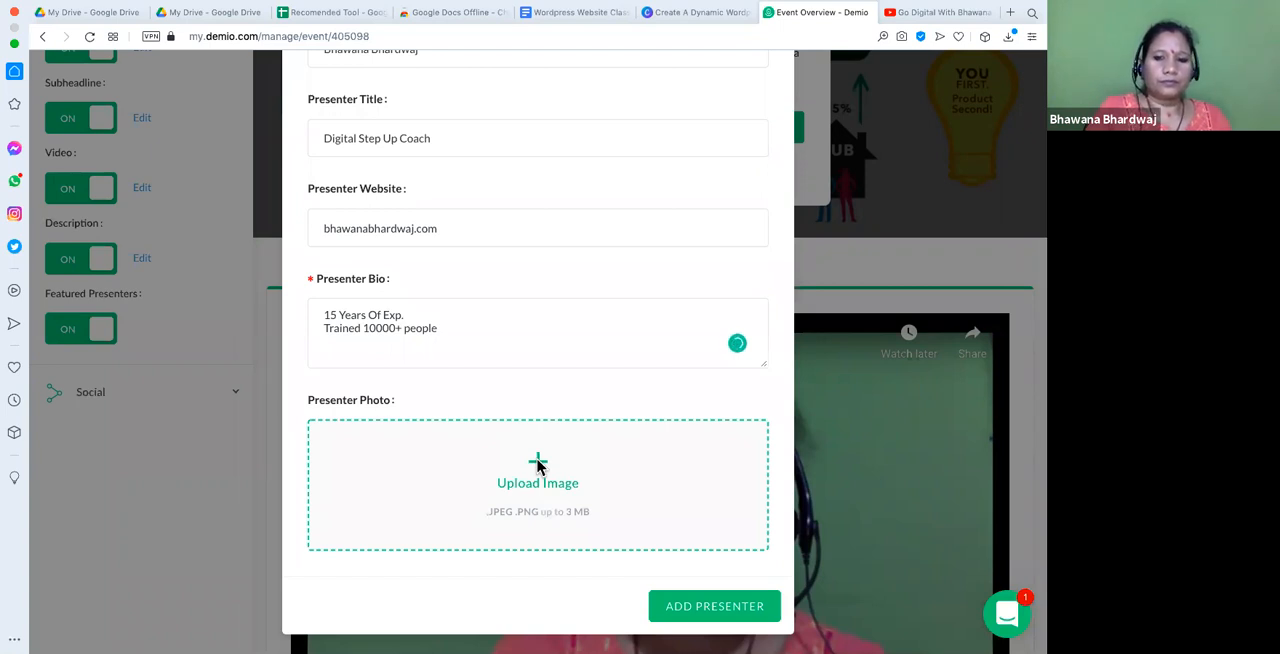
left_click(538, 465)
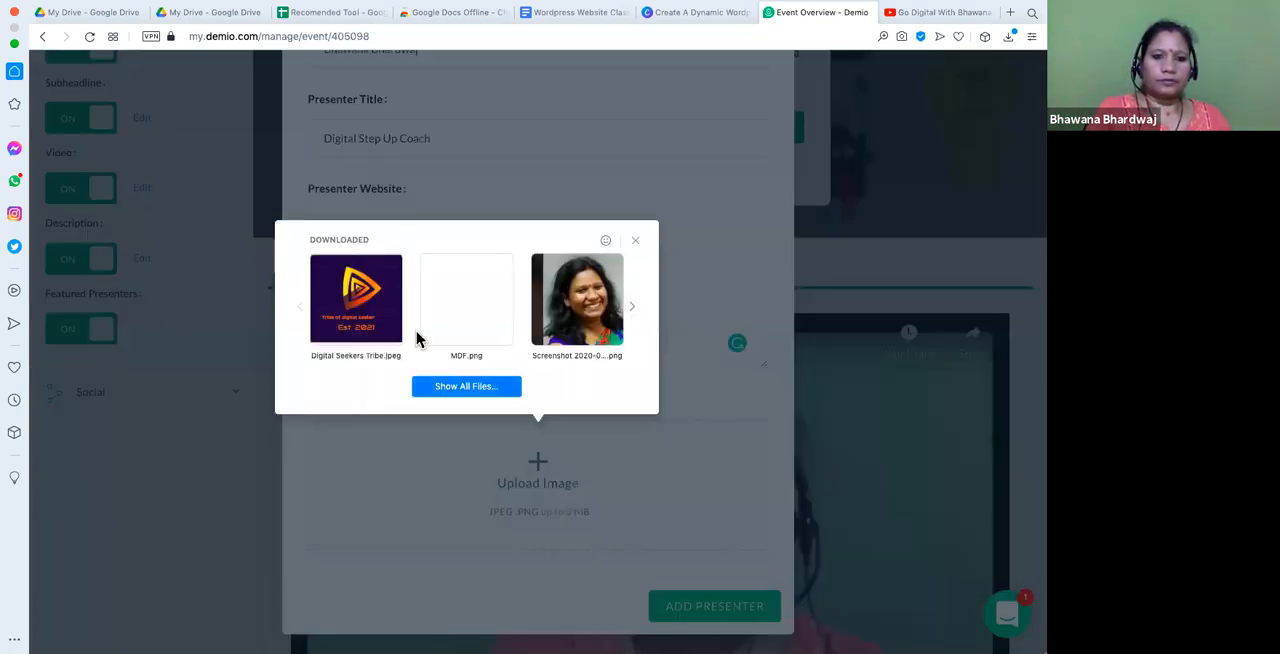
left_click(597, 298)
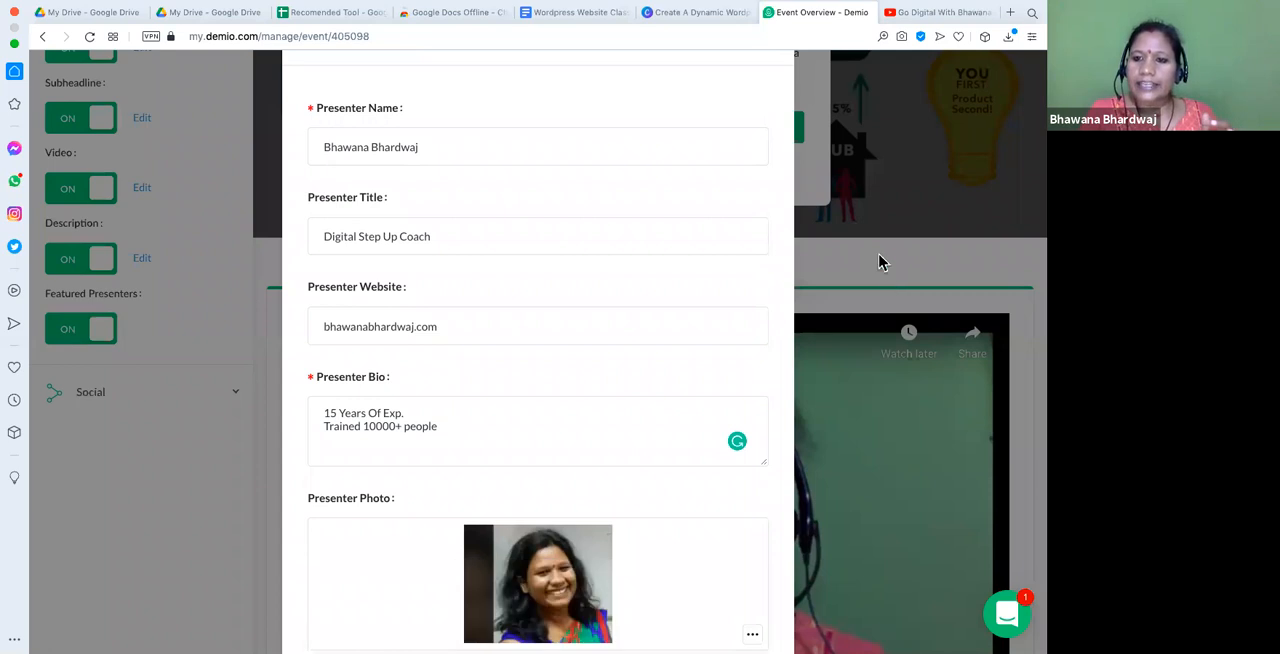
scroll(488, 463, "down", 2)
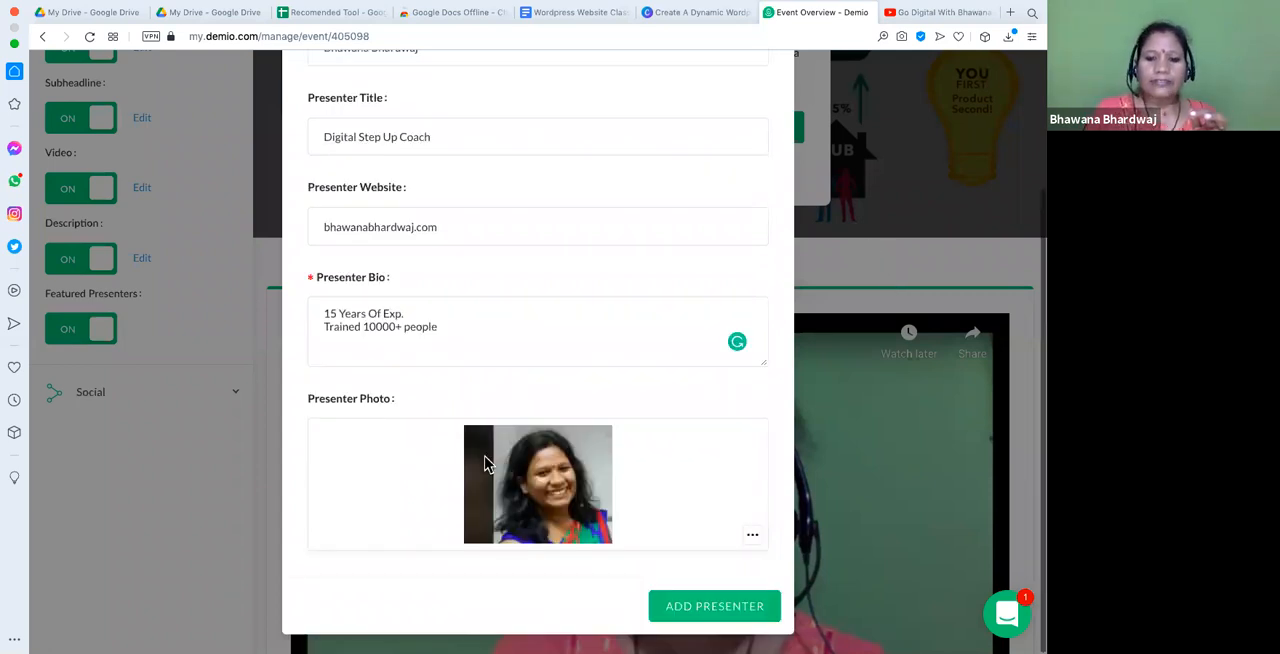
left_click(731, 616)
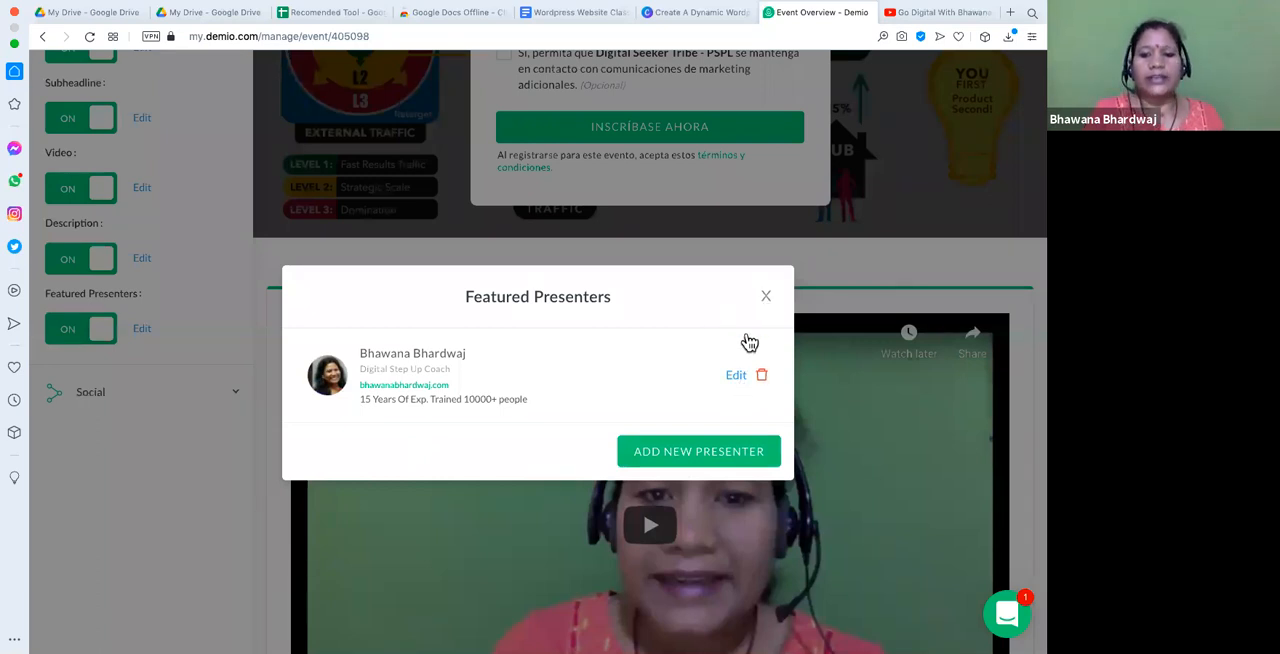
left_click(766, 300)
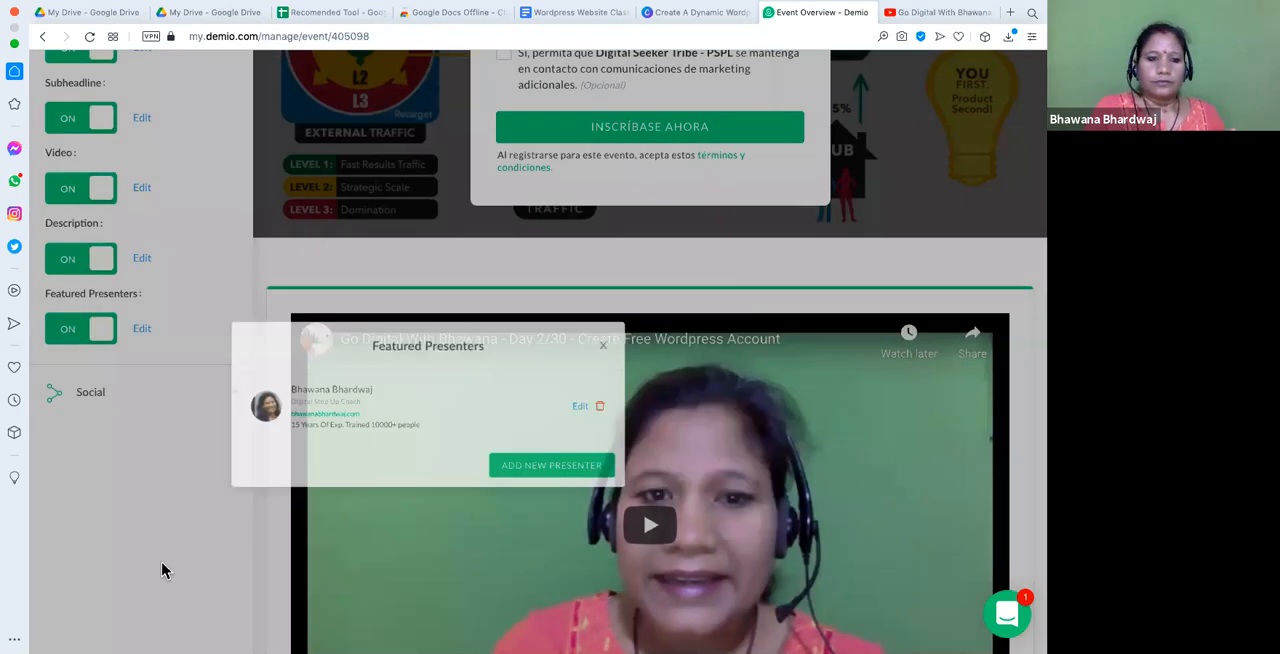
- Review the registration page preview, including its description, presenter and form's name field, and check the Template settings
scroll(892, 203, "down", 5)
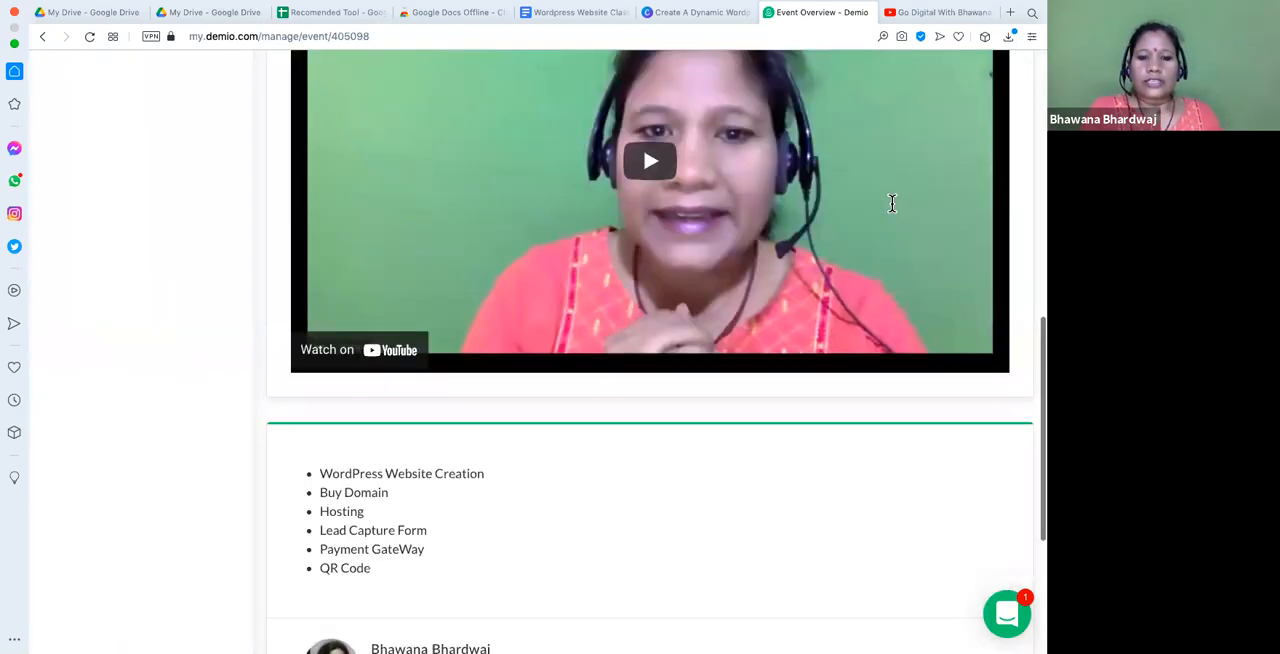
scroll(738, 451, "up", 8)
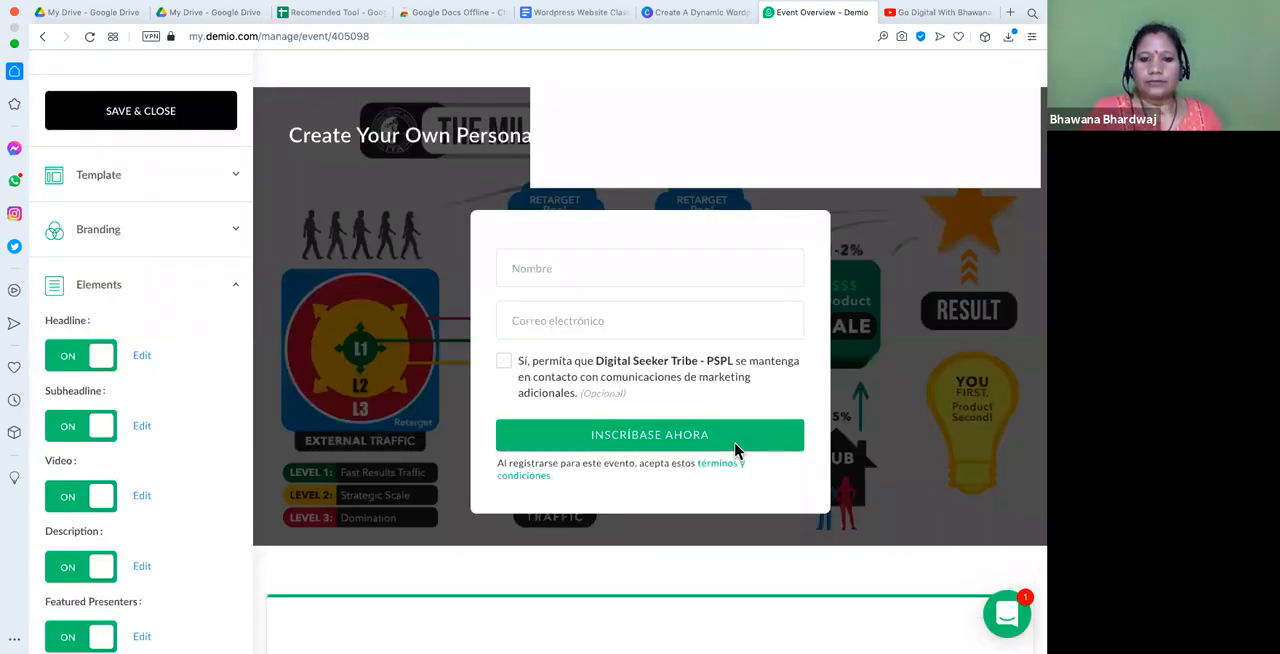
scroll(735, 450, "up", 1)
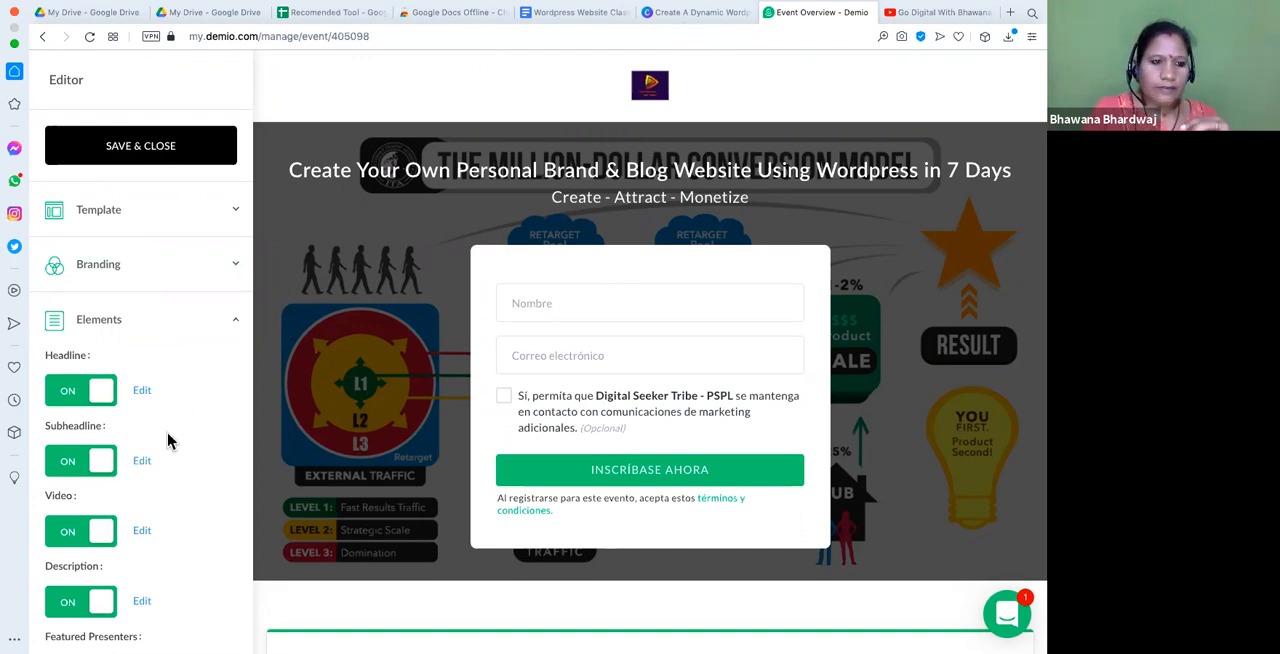
scroll(168, 440, "down", 5)
scroll(70, 597, "up", 2)
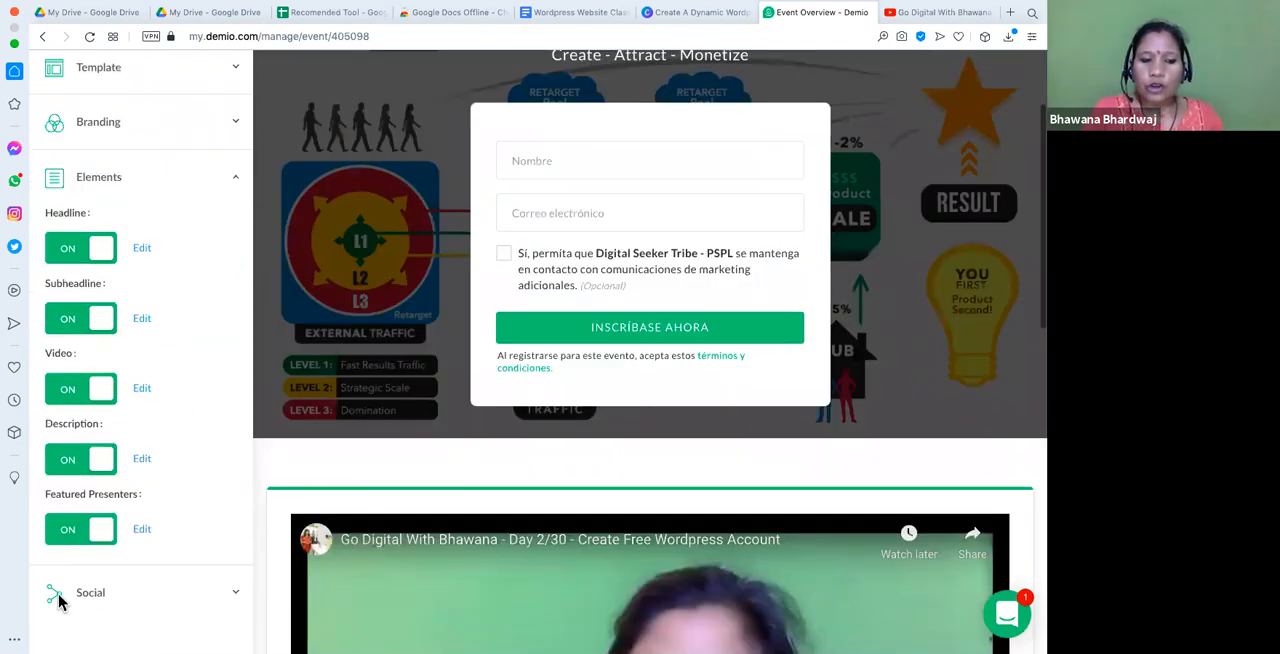
scroll(189, 318, "up", 2)
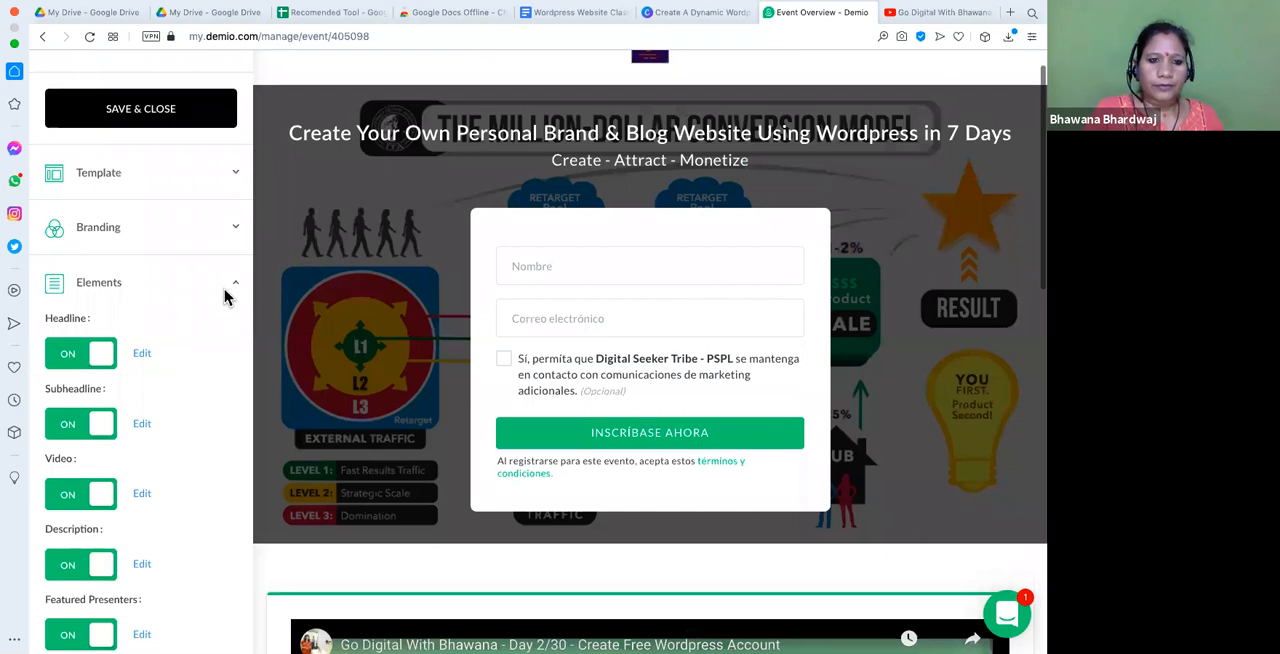
left_click(235, 176)
left_click(235, 178)
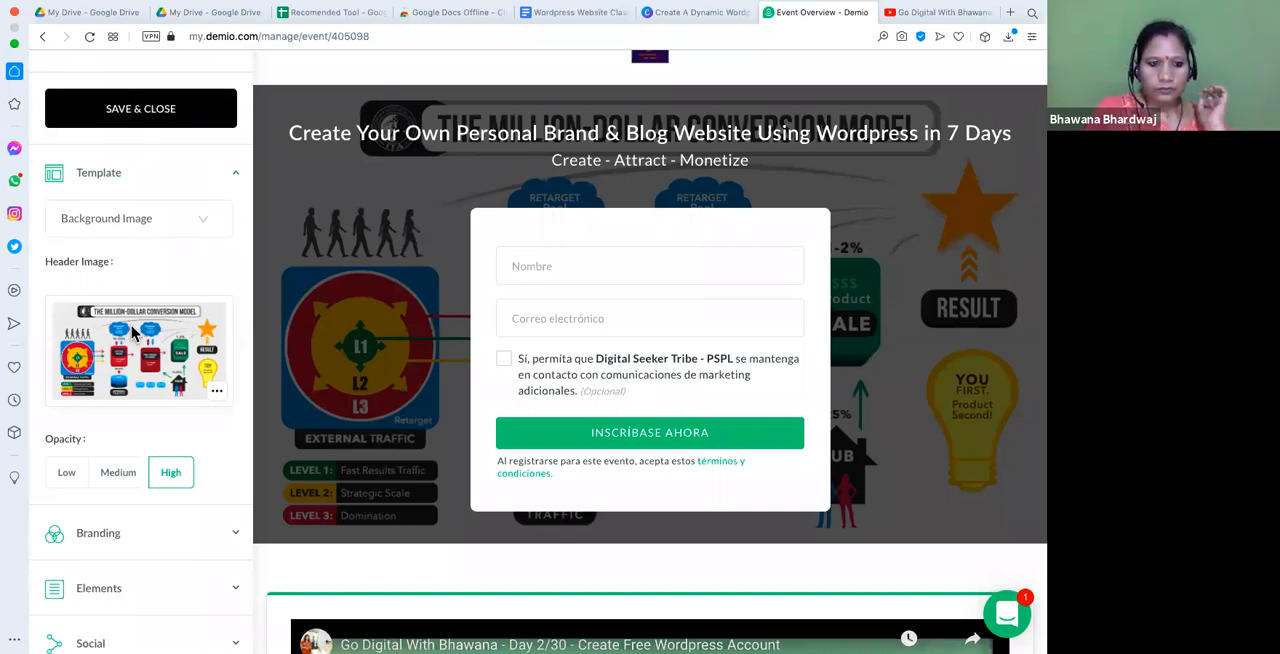
scroll(133, 333, "down", 3)
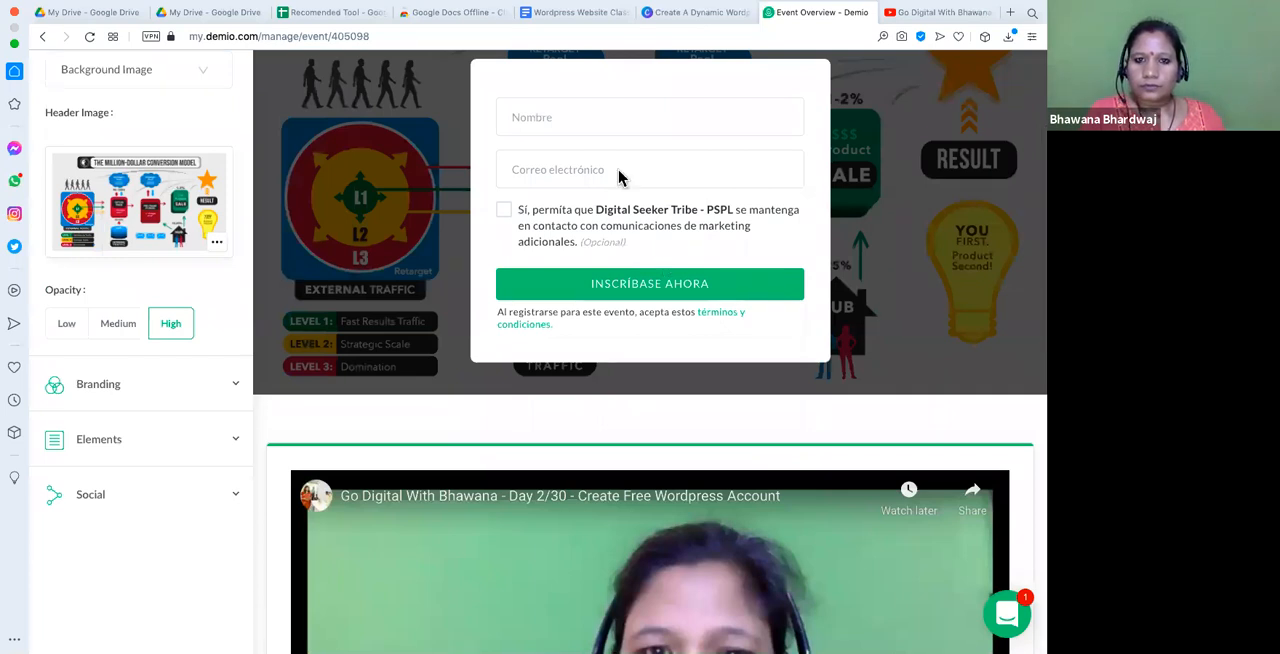
left_click(595, 116)
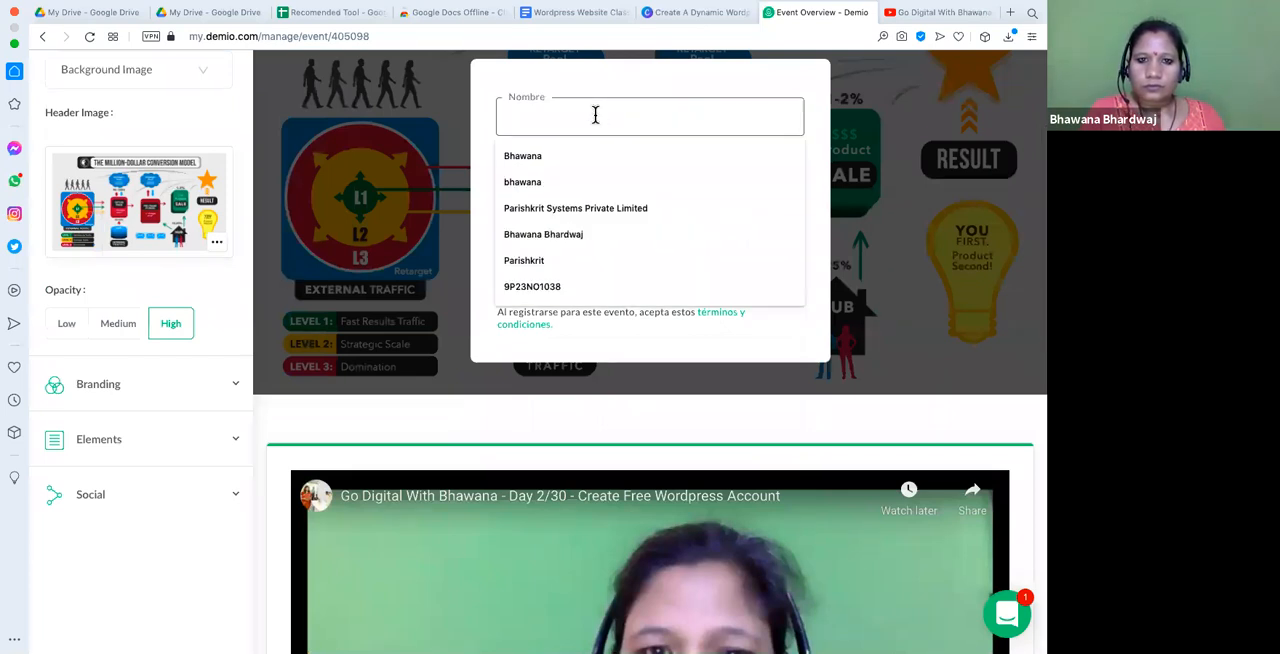
left_click(520, 182)
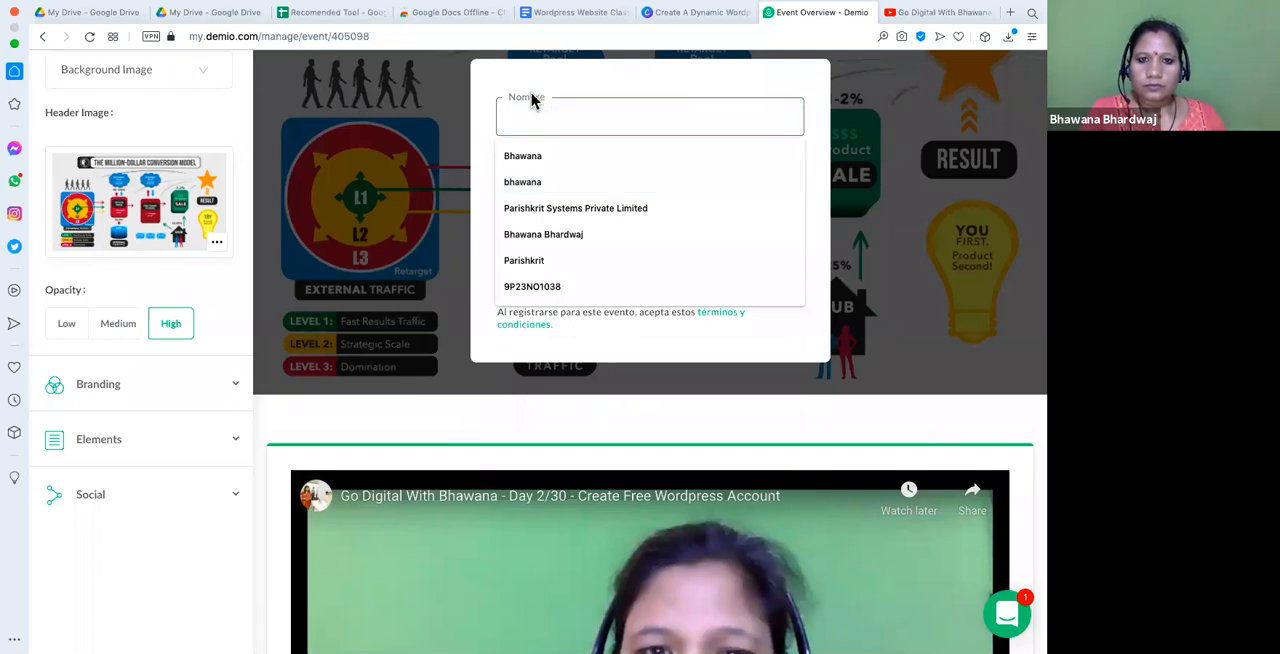
left_click(606, 244)
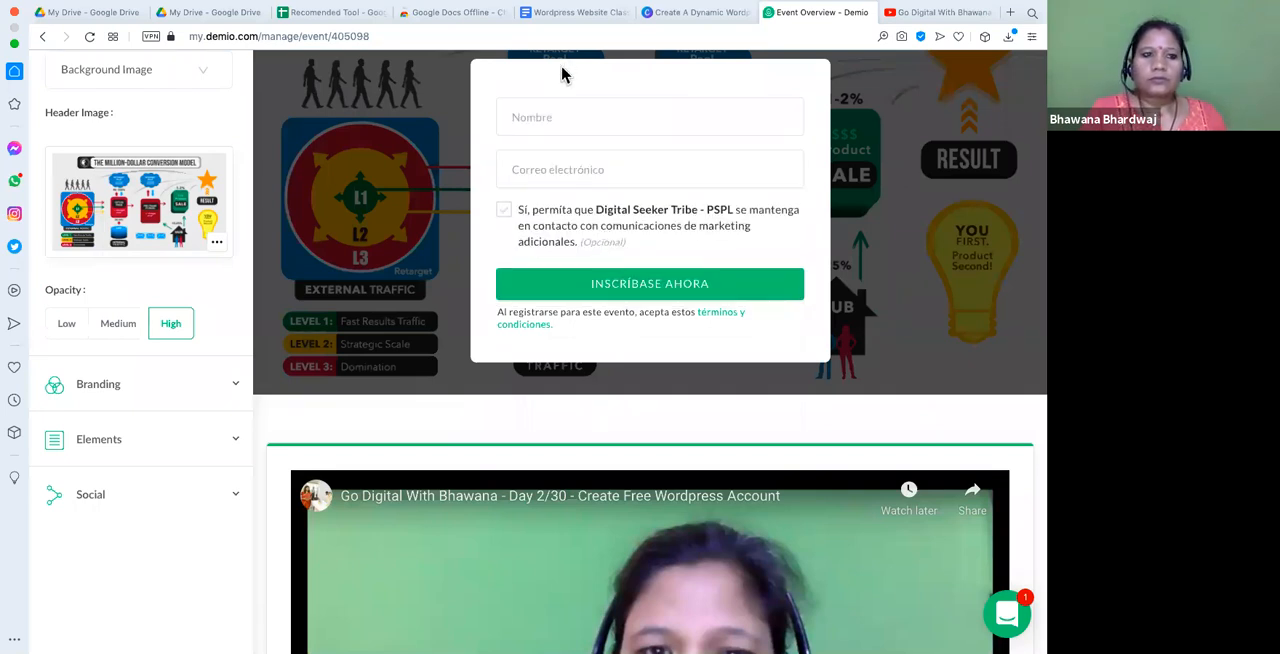
- Check the header and template options once more, and save and close the registration page editor
scroll(586, 96, "up", 3)
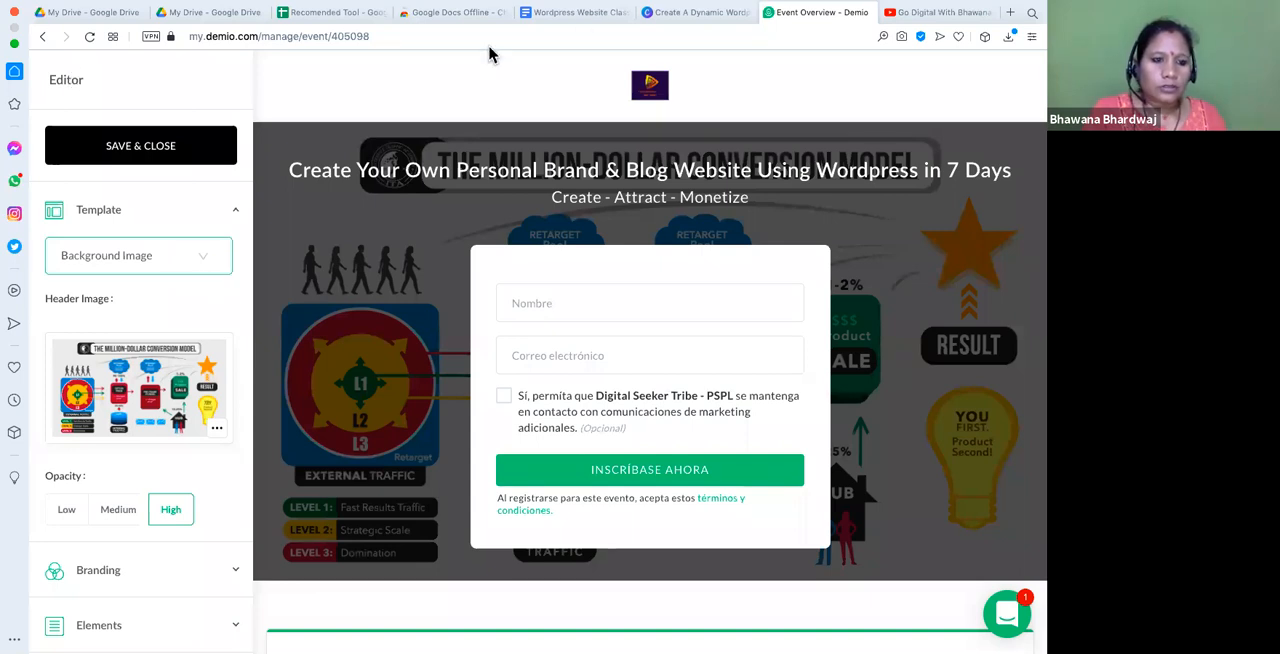
scroll(137, 383, "down", 2)
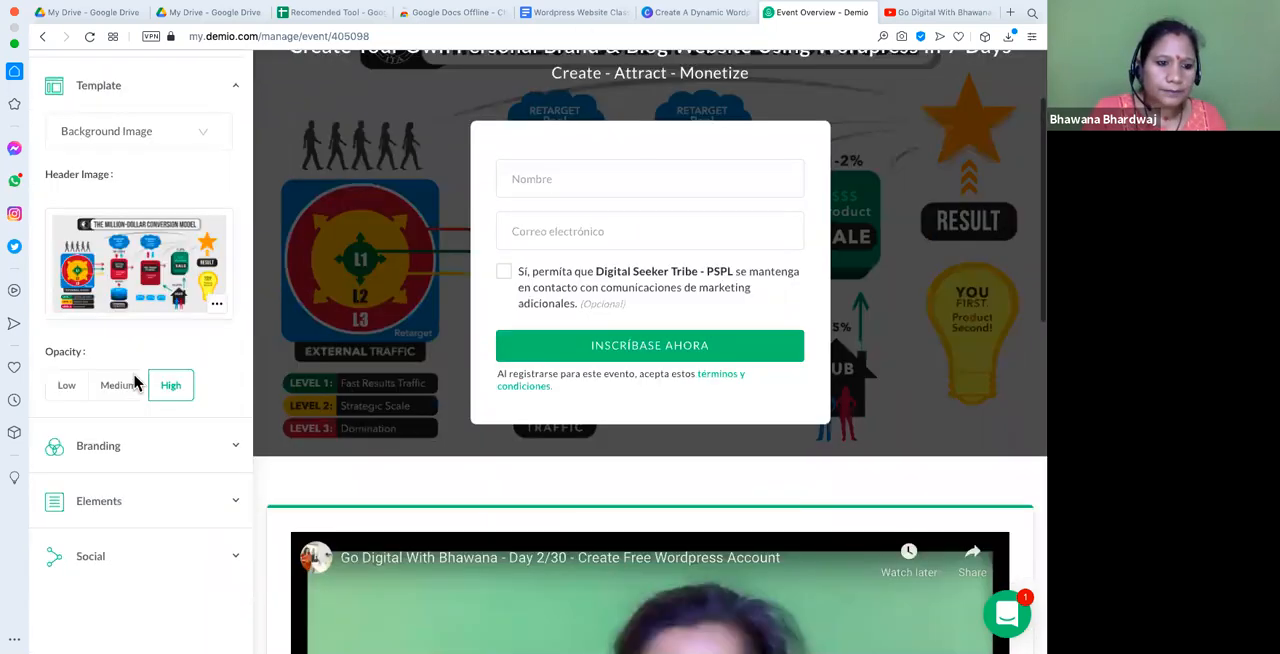
scroll(137, 383, "up", 2)
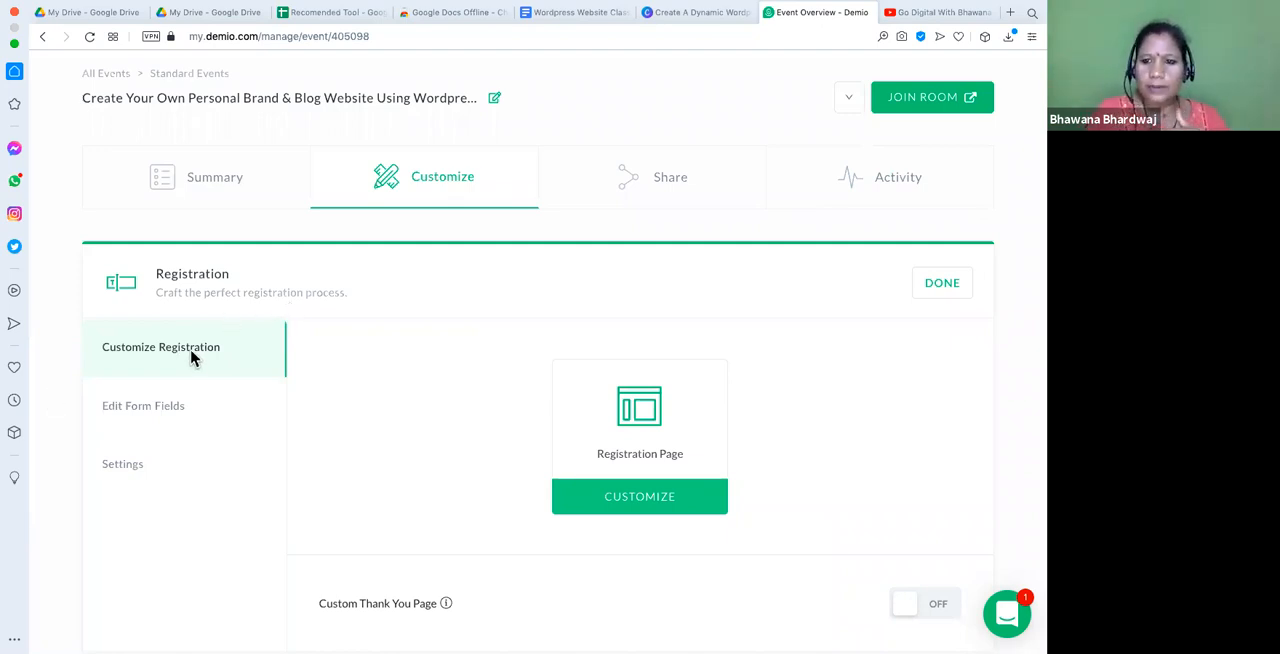
- Open the registration form fields for editing and examine the First Name, Email and GDPR entries
left_click(166, 426)
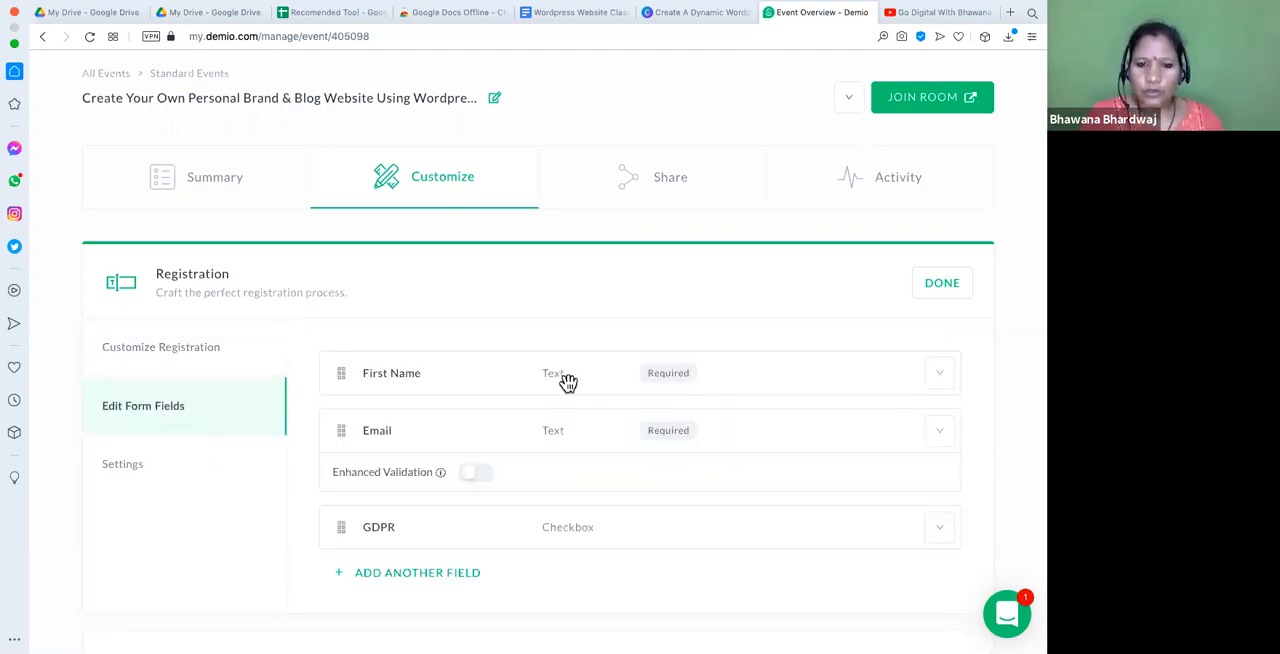
scroll(506, 408, "down", 1)
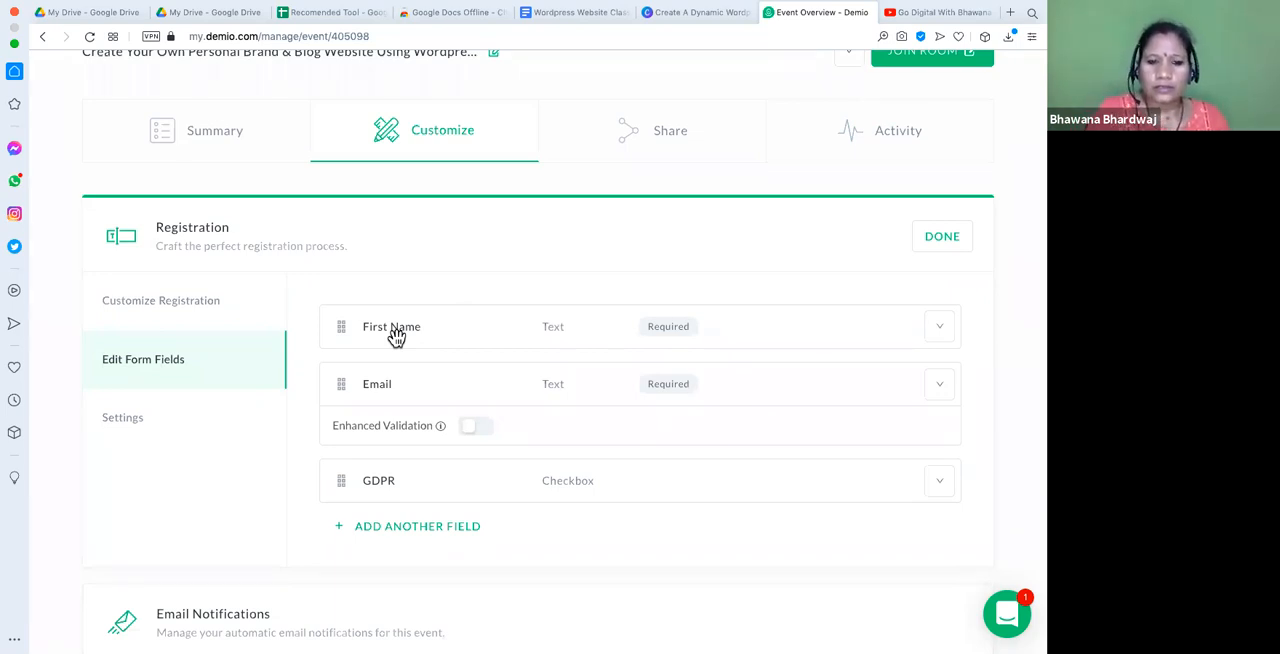
scroll(407, 367, "down", 1)
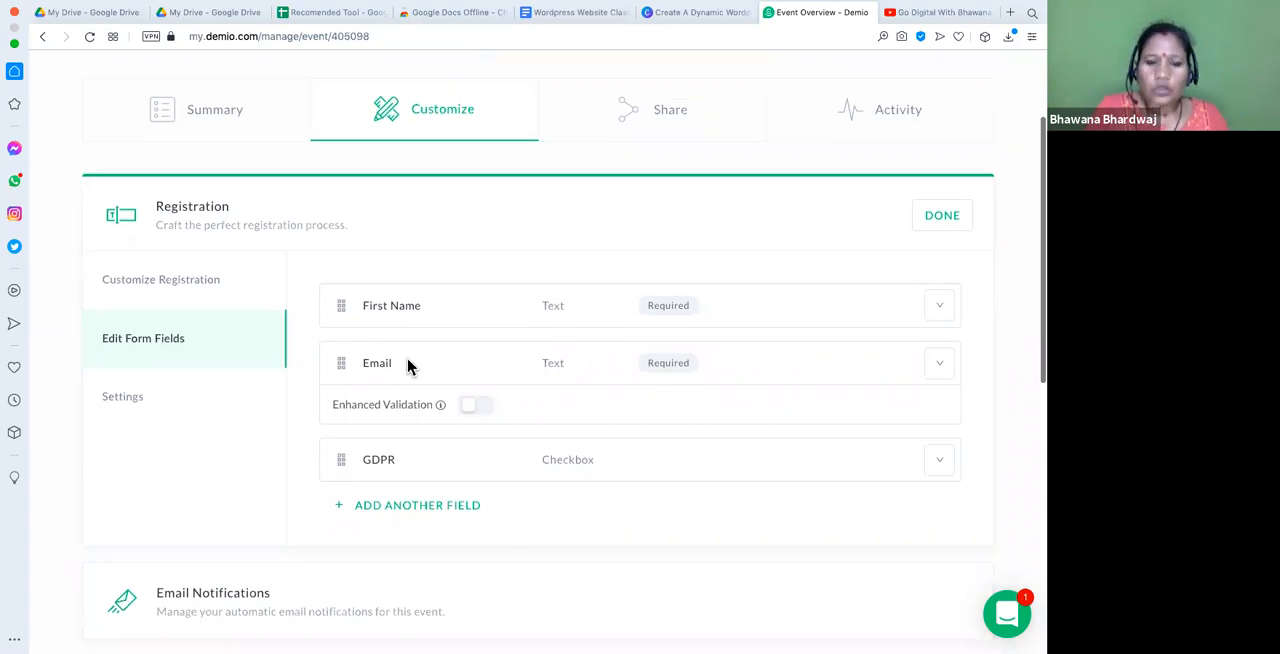
scroll(460, 480, "up", 1)
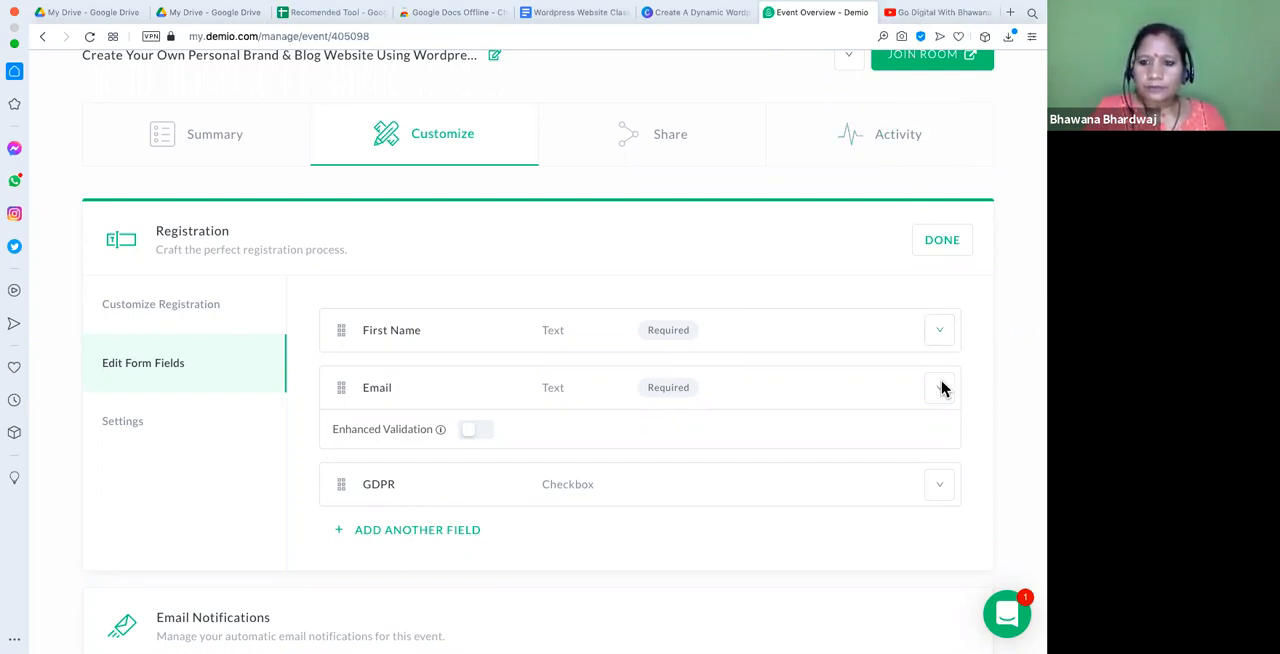
left_click(937, 334)
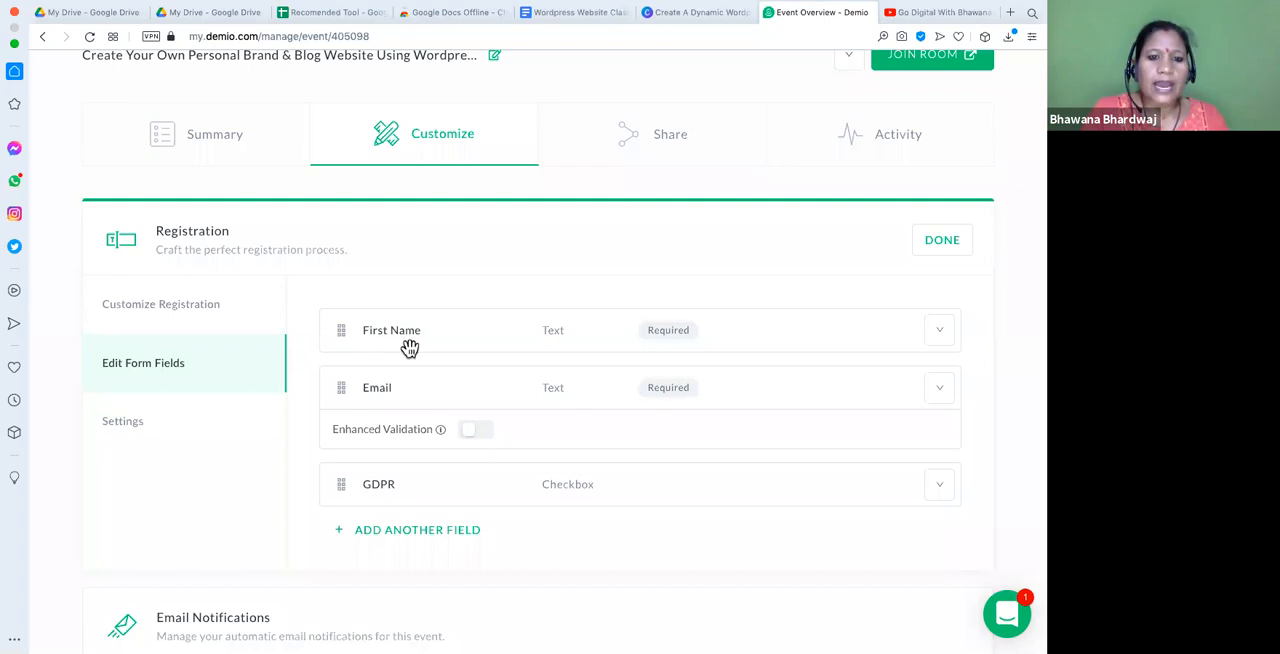
left_click_drag(338, 331, 336, 356)
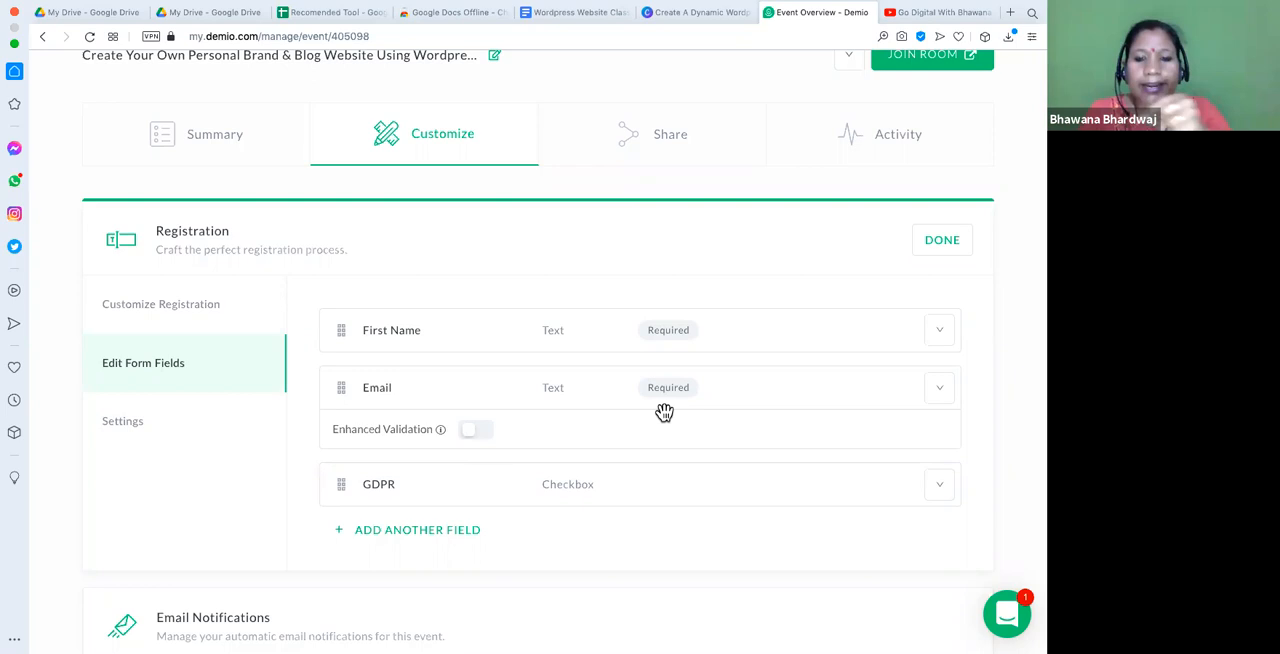
- Add a required Phone Number field to the registration form
scroll(680, 443, "down", 2)
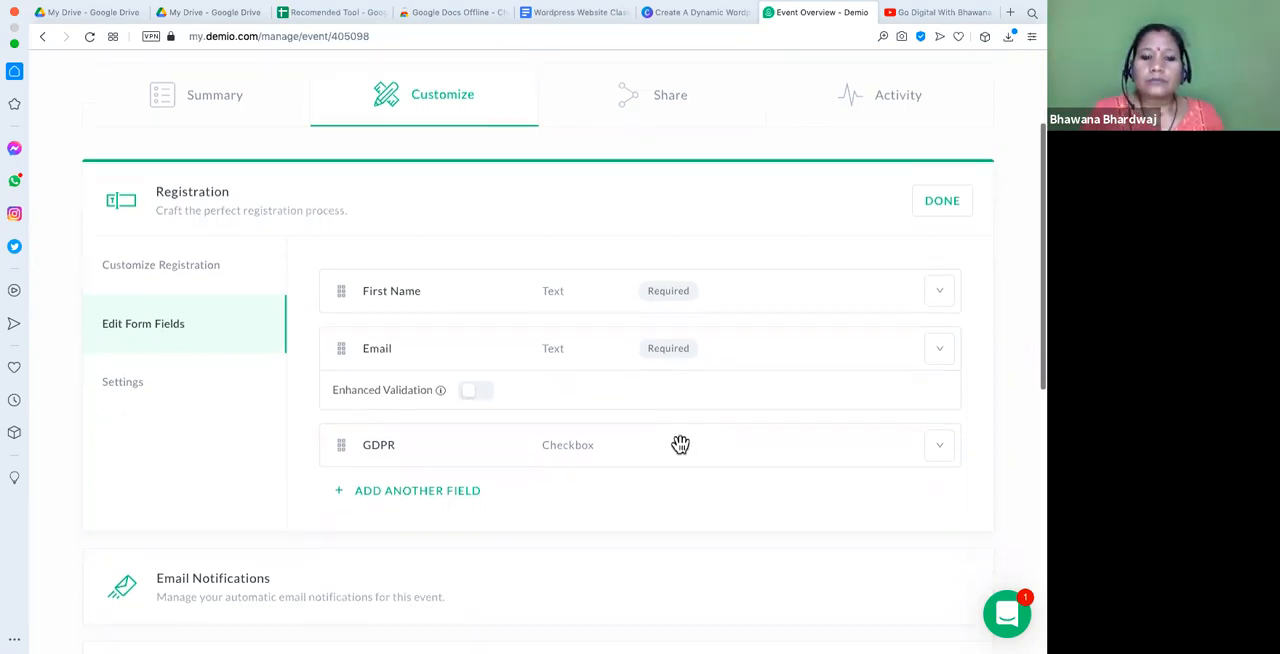
left_click(416, 458)
left_click(703, 352)
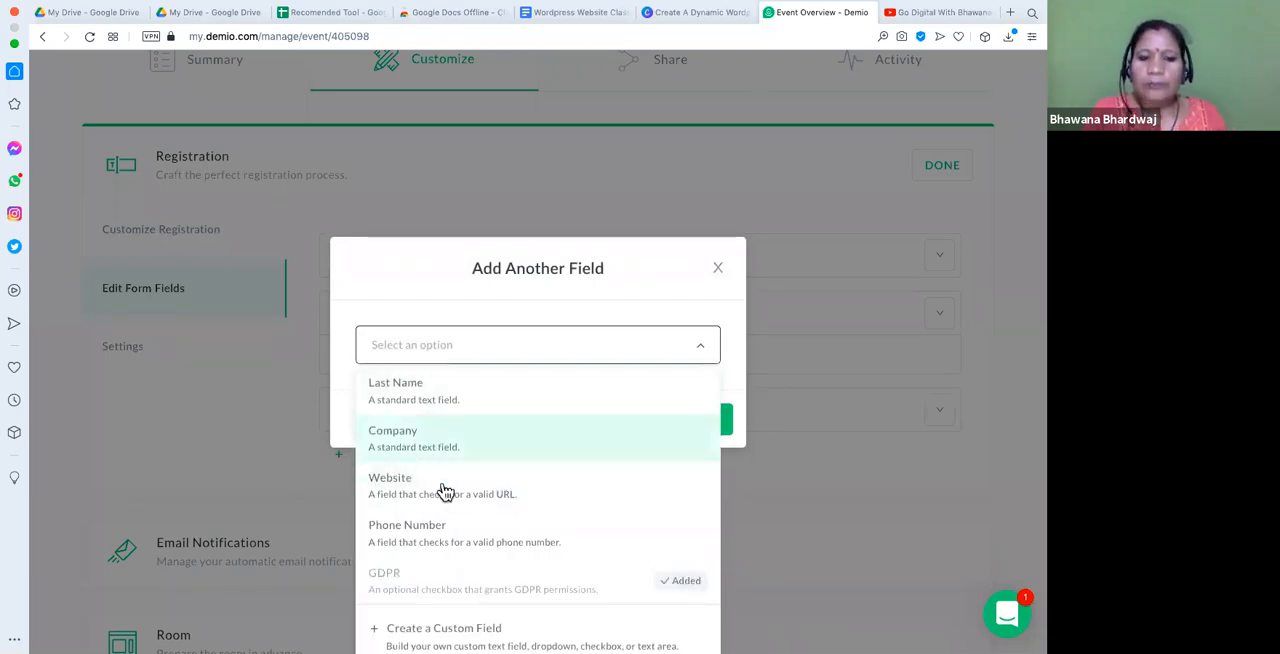
scroll(445, 492, "down", 1)
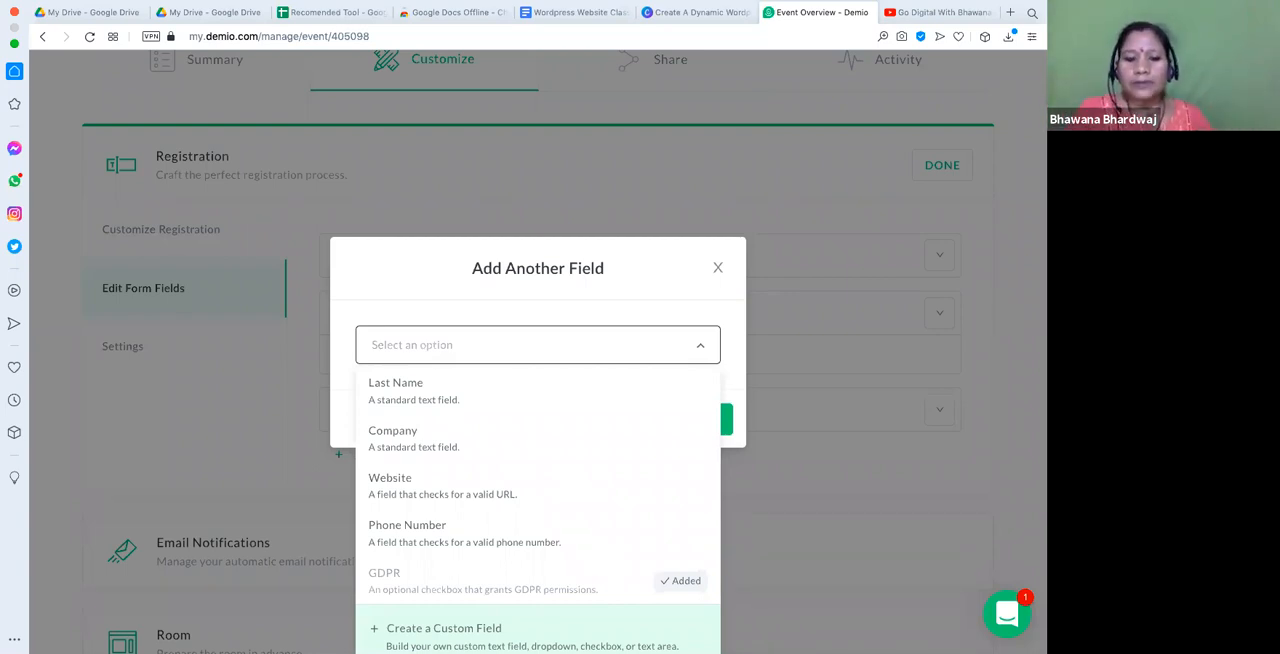
left_click(430, 543)
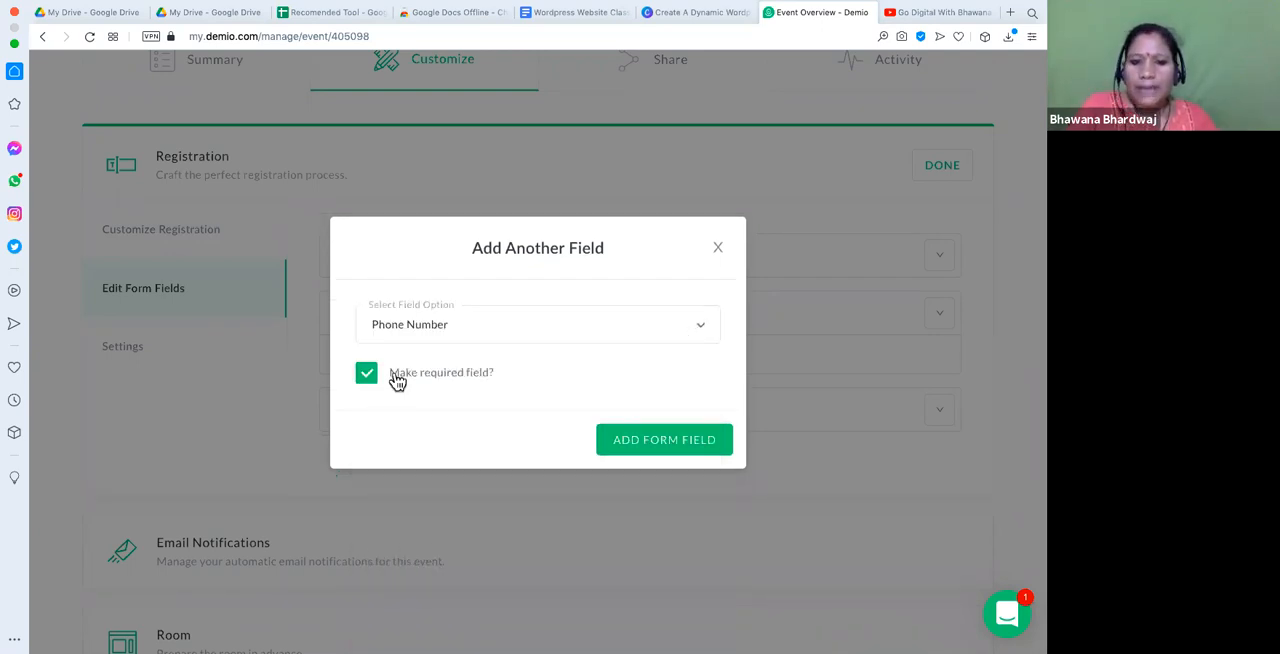
left_click(672, 442)
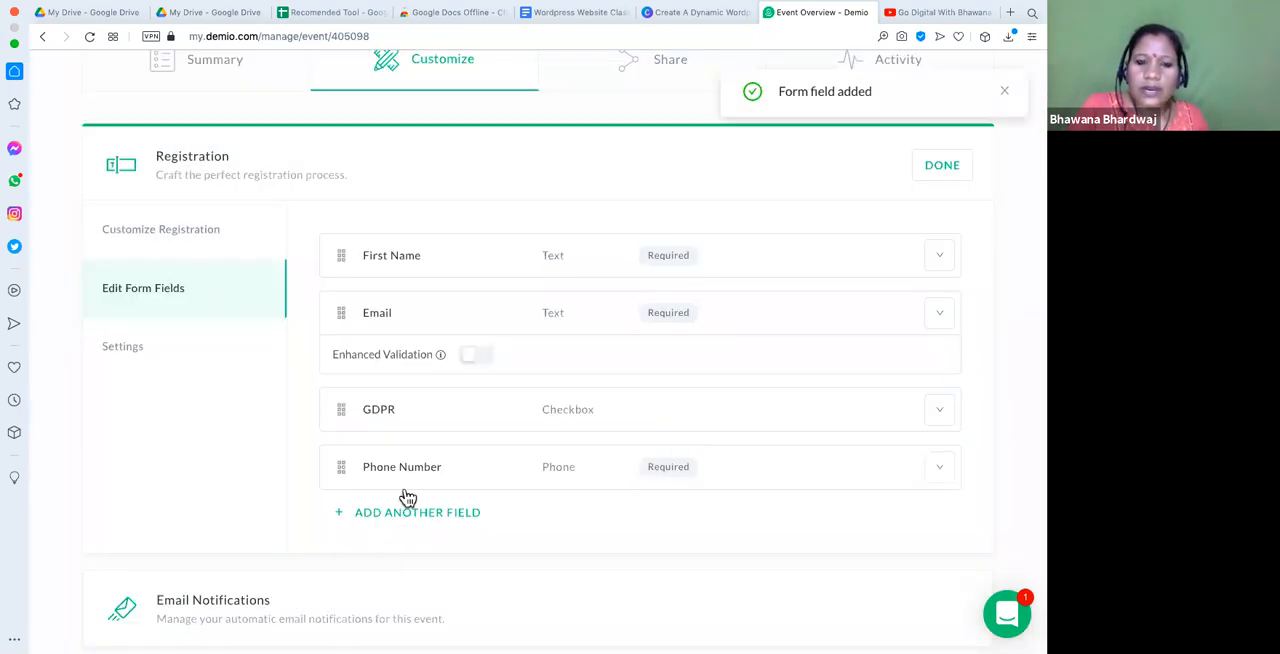
- Check the actions available for the GDPR field, and finish editing the Registration section
left_click(938, 424)
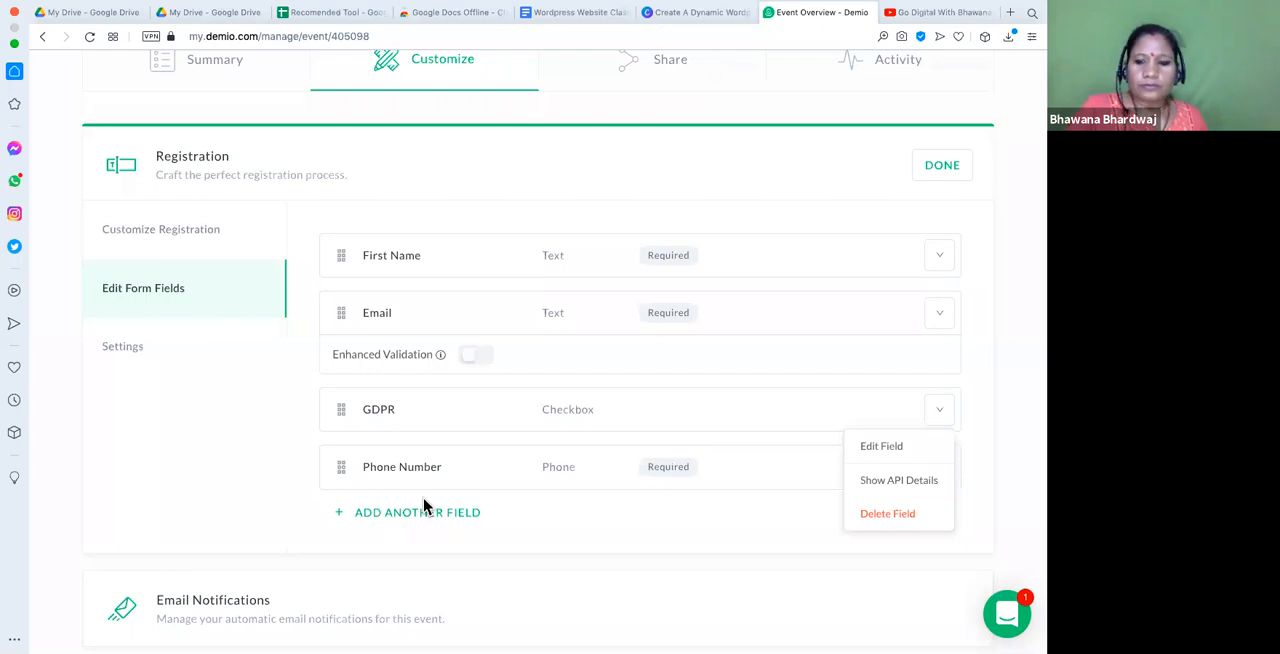
scroll(423, 507, "down", 2)
scroll(423, 497, "up", 6)
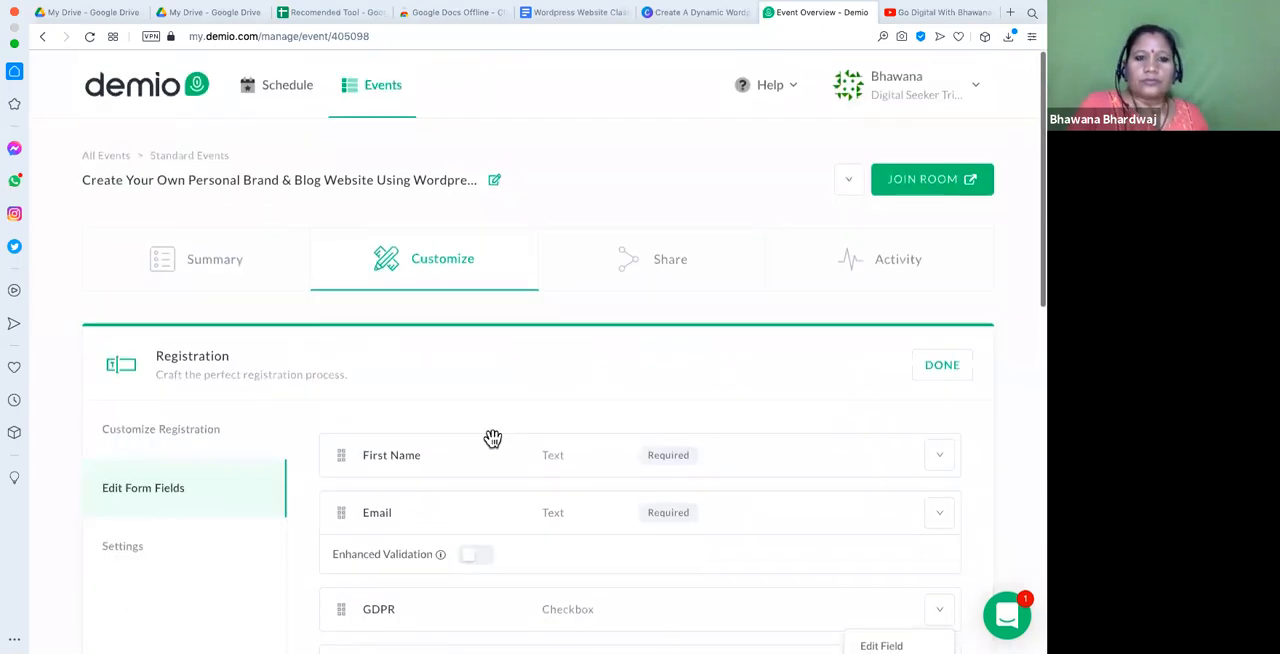
left_click(942, 366)
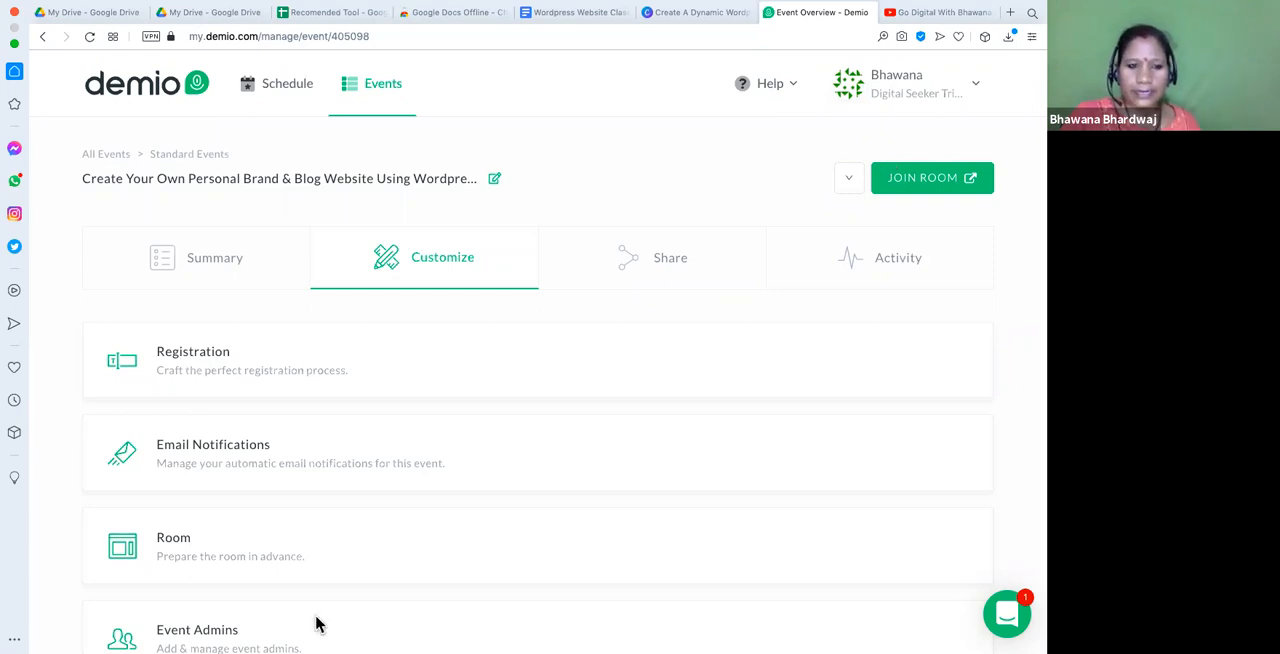
left_click(280, 387)
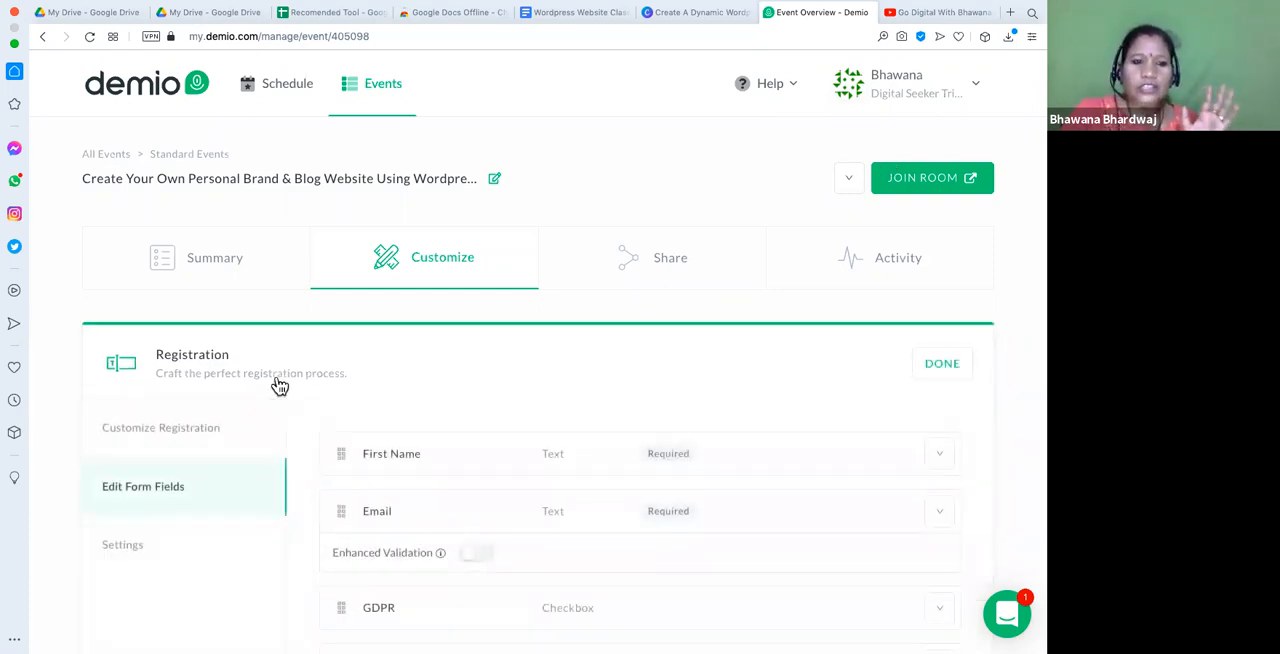
left_click(260, 386)
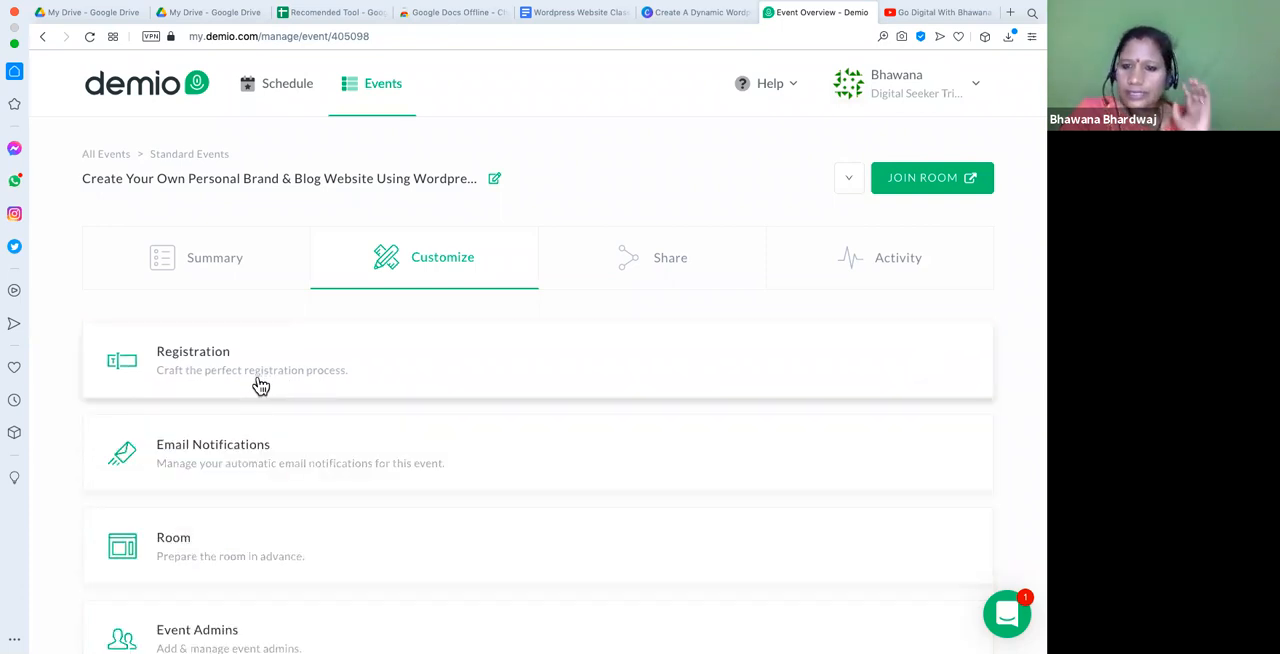
- Expand the event's email notifications and open the Instant Confirmation email for editing, checking its First Name placeholder
scroll(260, 386, "down", 1)
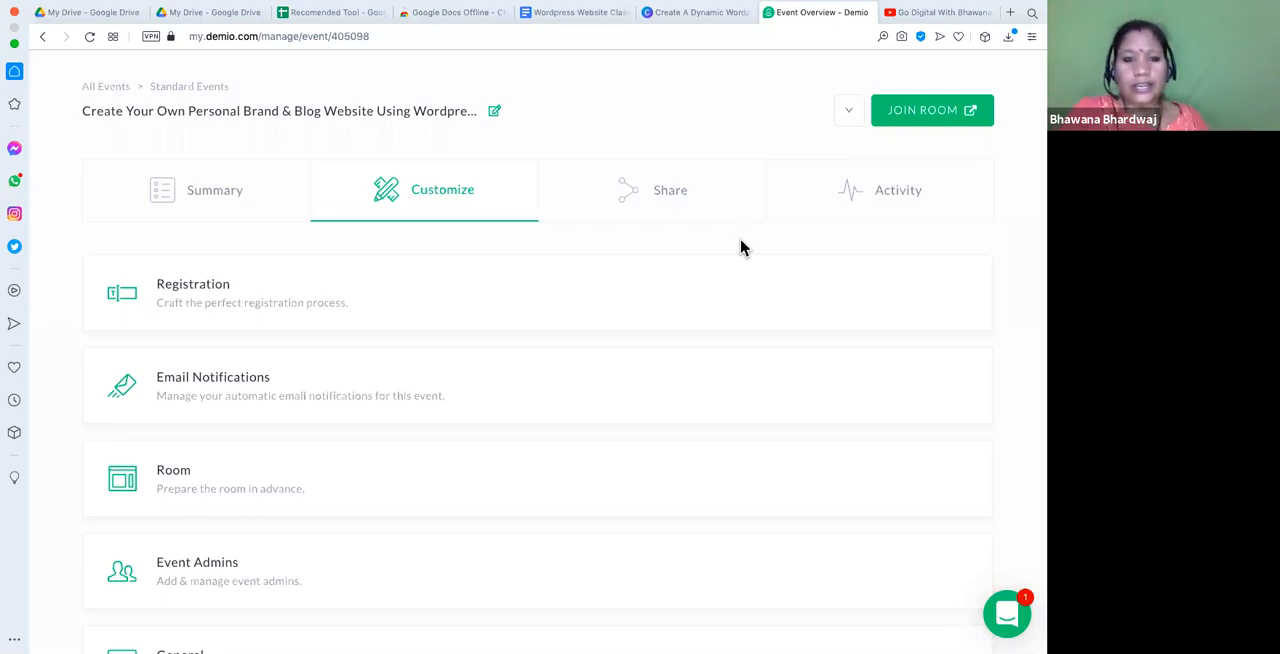
left_click(268, 389)
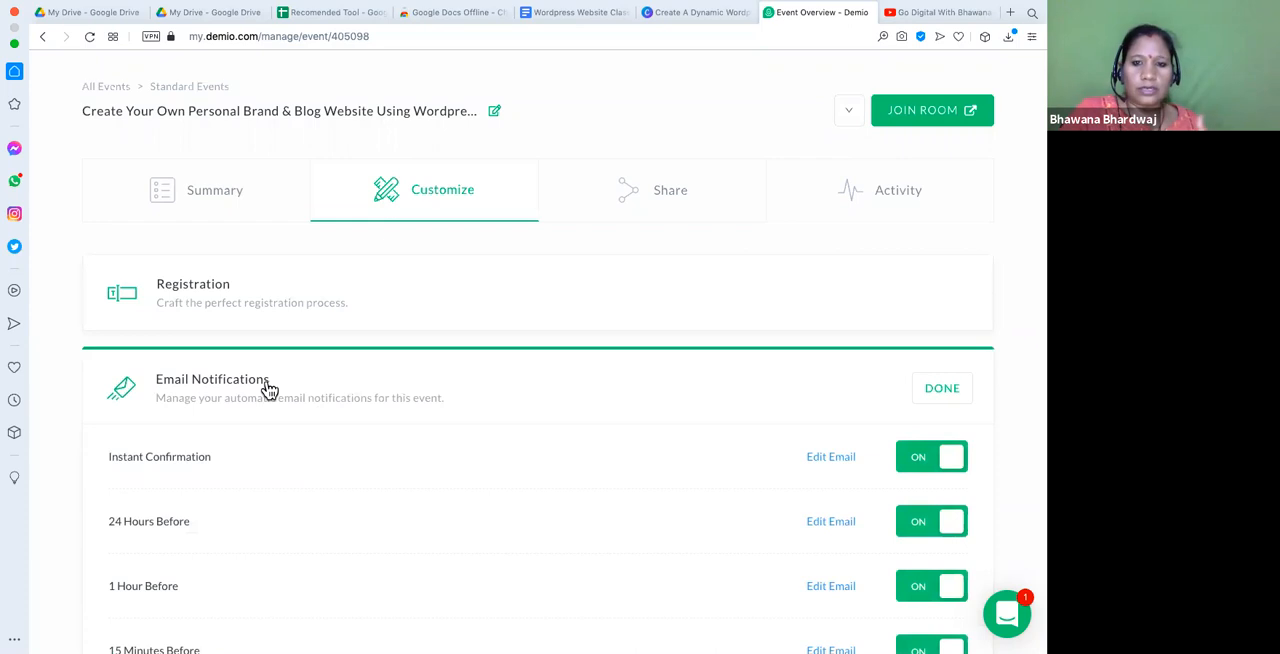
scroll(268, 389, "down", 2)
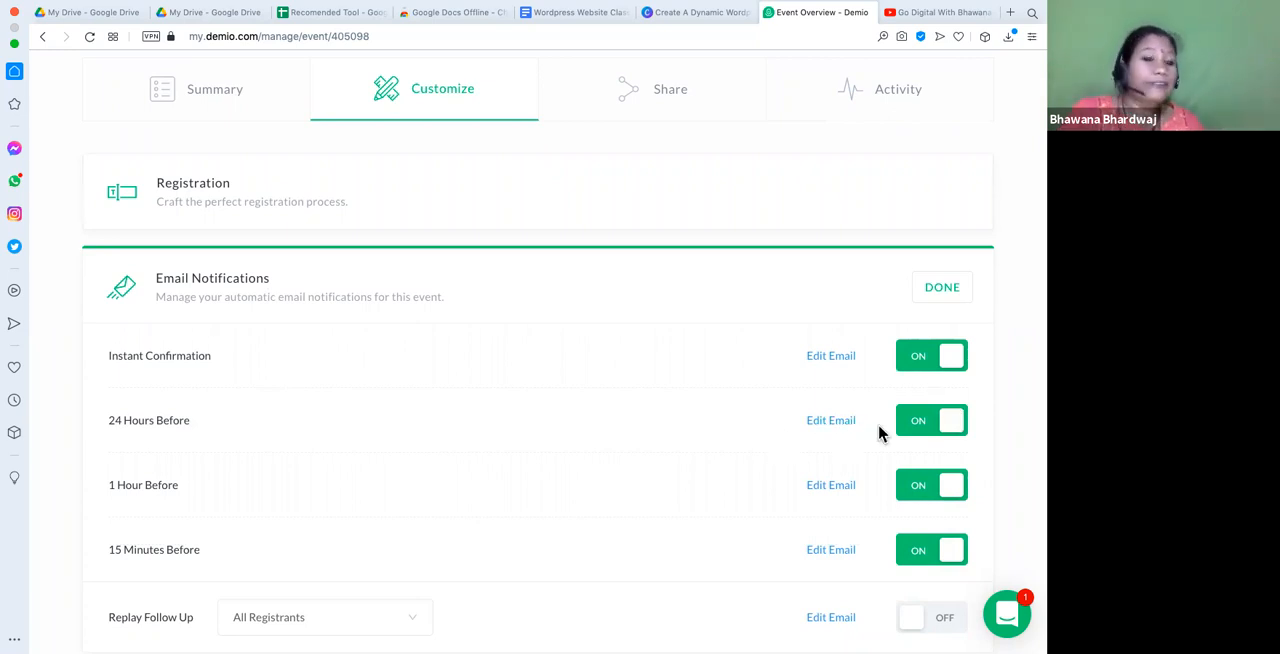
left_click(832, 357)
left_click(418, 360)
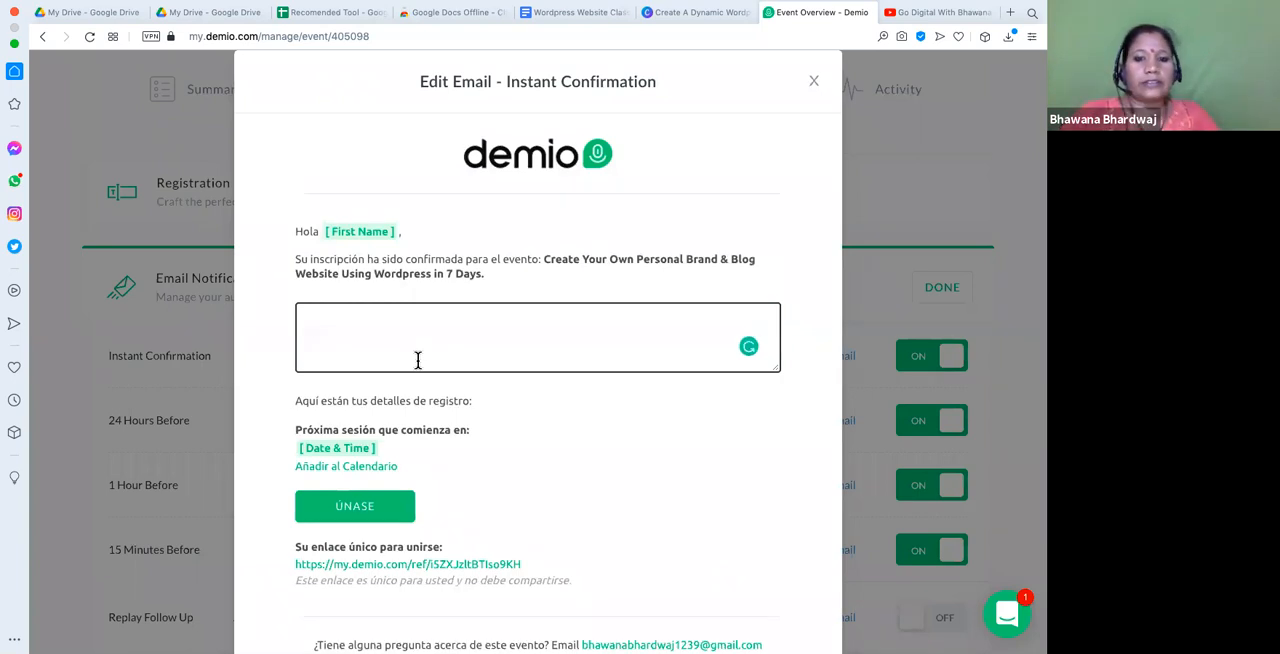
left_click(356, 231)
double_click(358, 231)
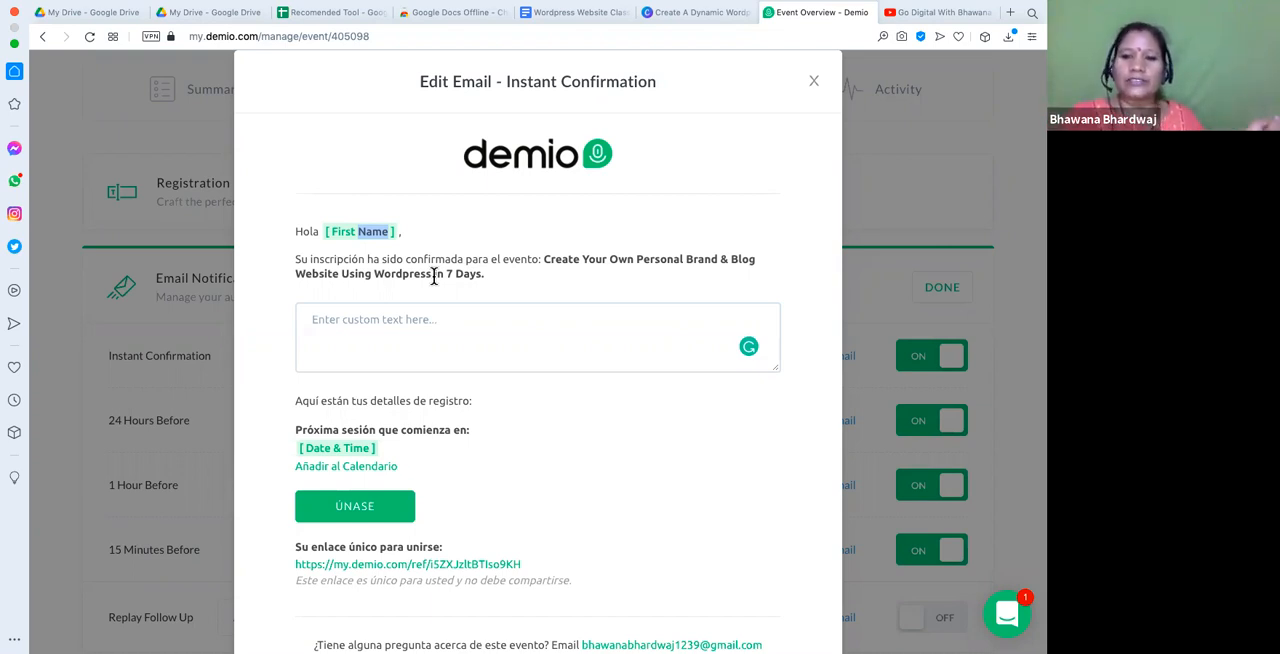
- Enter "Thank you so much for your interest in Wordpress Website Creation Workshop" as the confirmation email's custom text
left_click(406, 319)
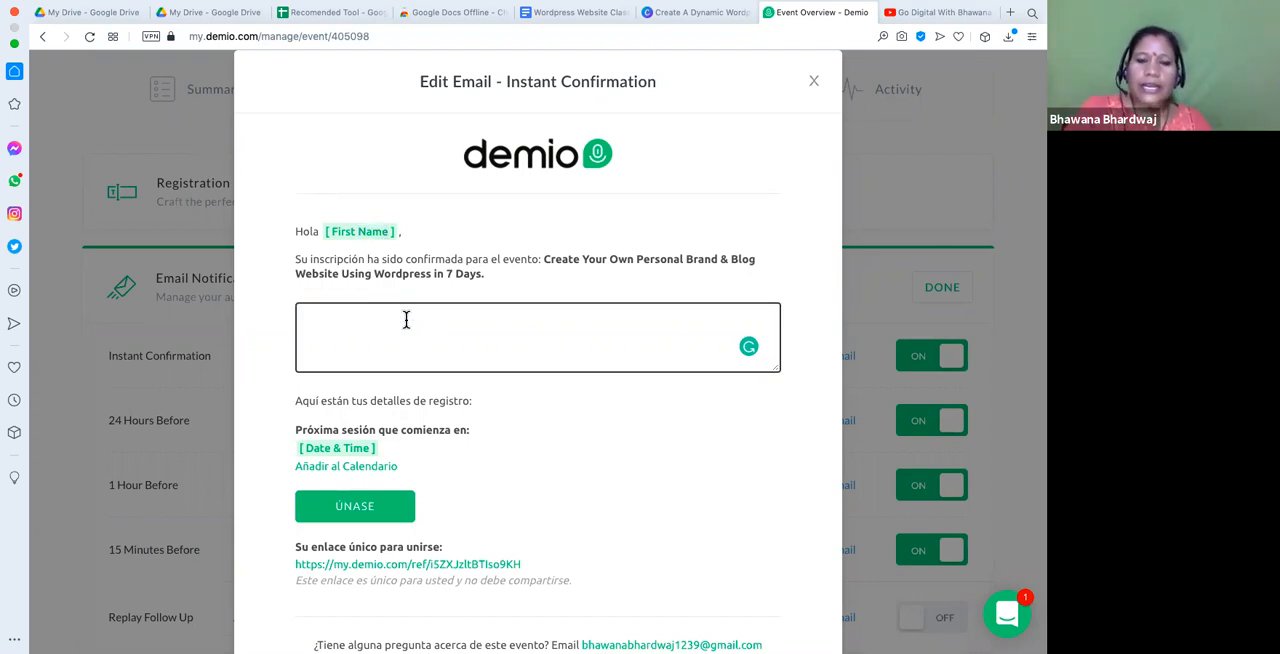
type("Thank")
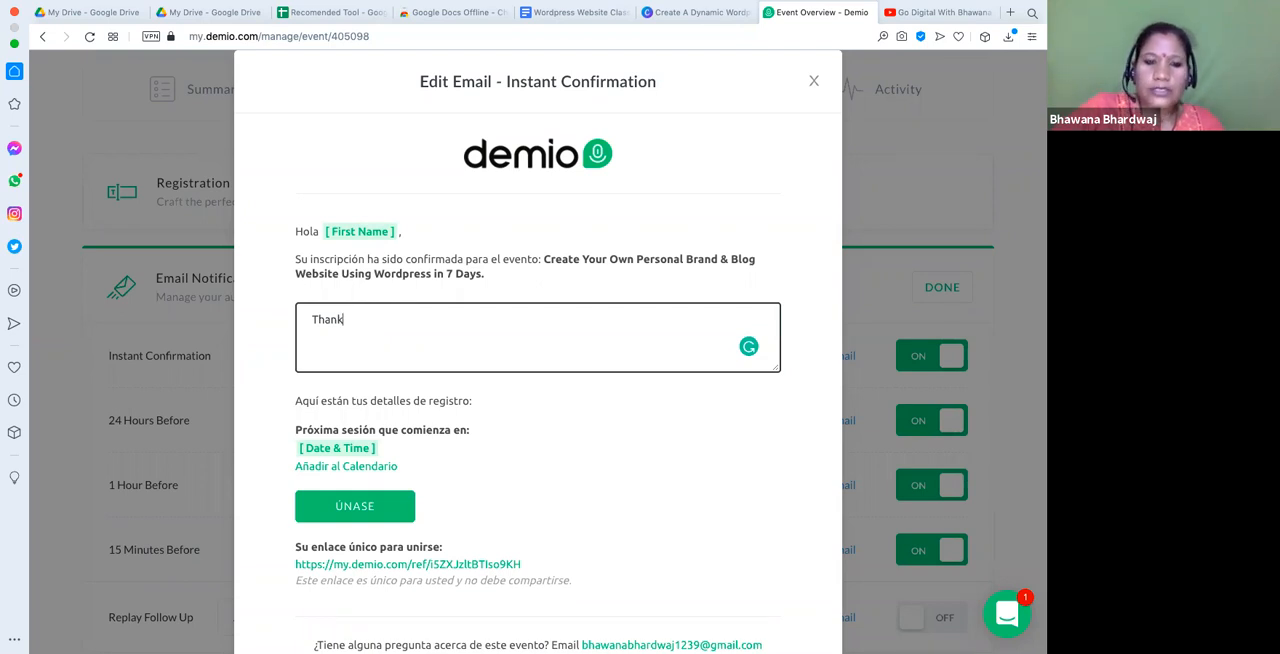
type(" y")
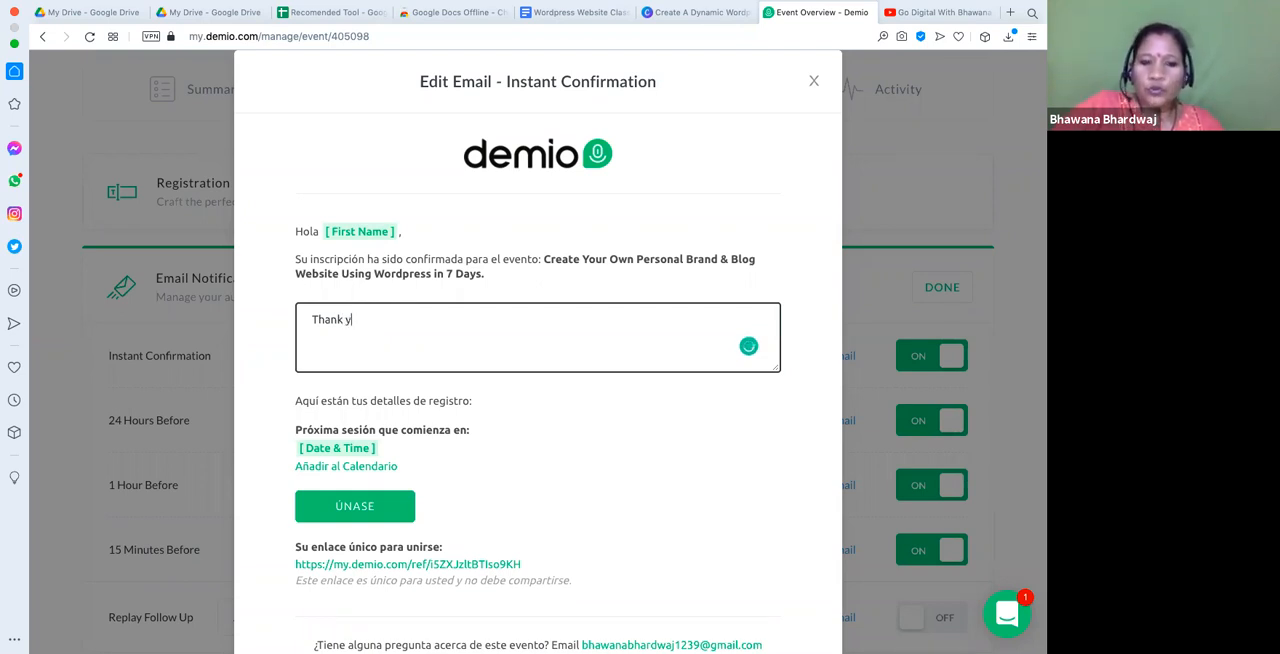
type("ou so")
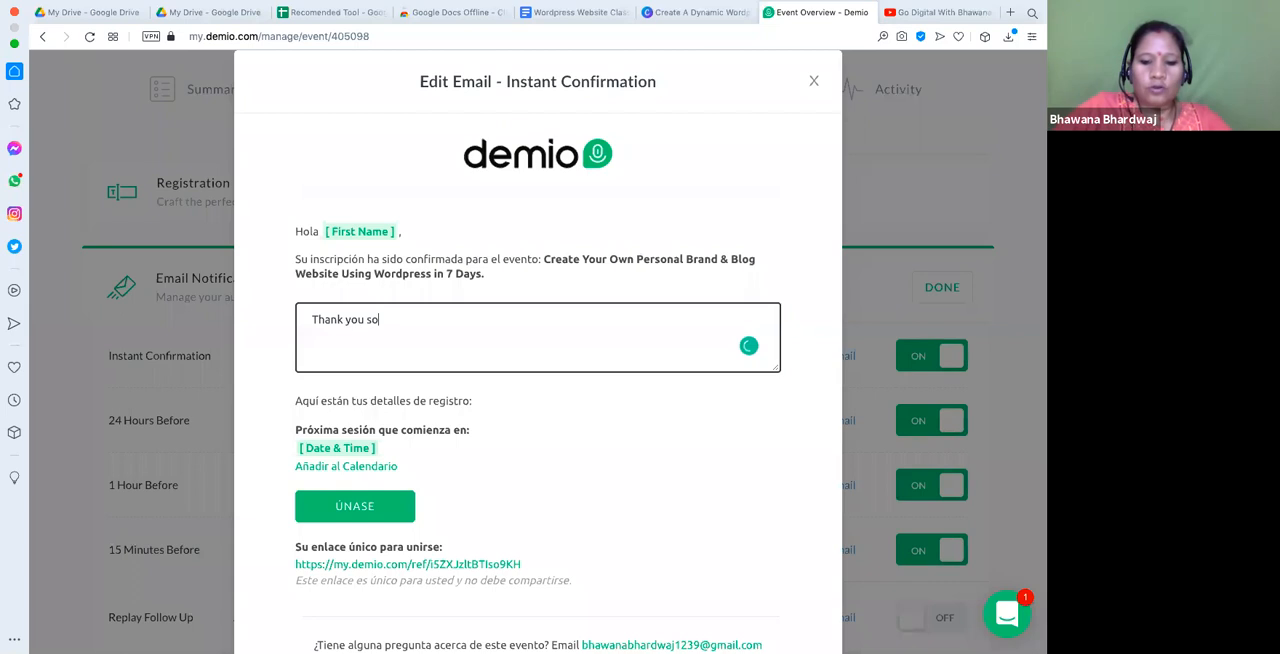
type(" much for y")
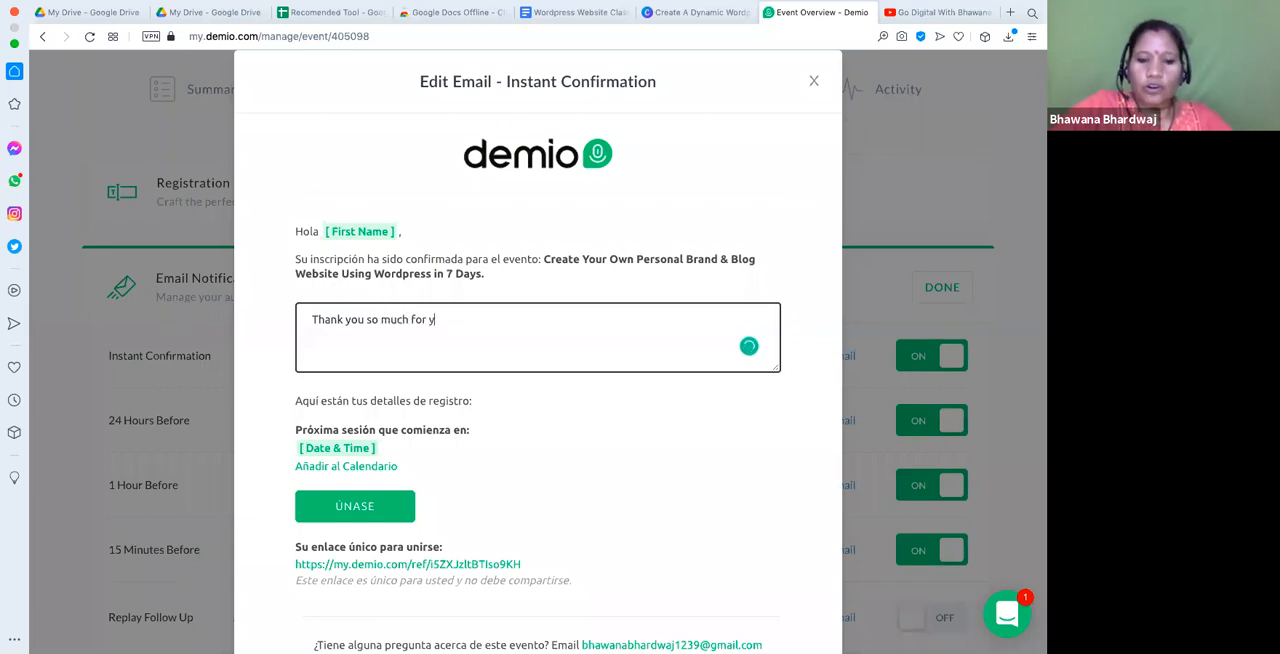
type("our int")
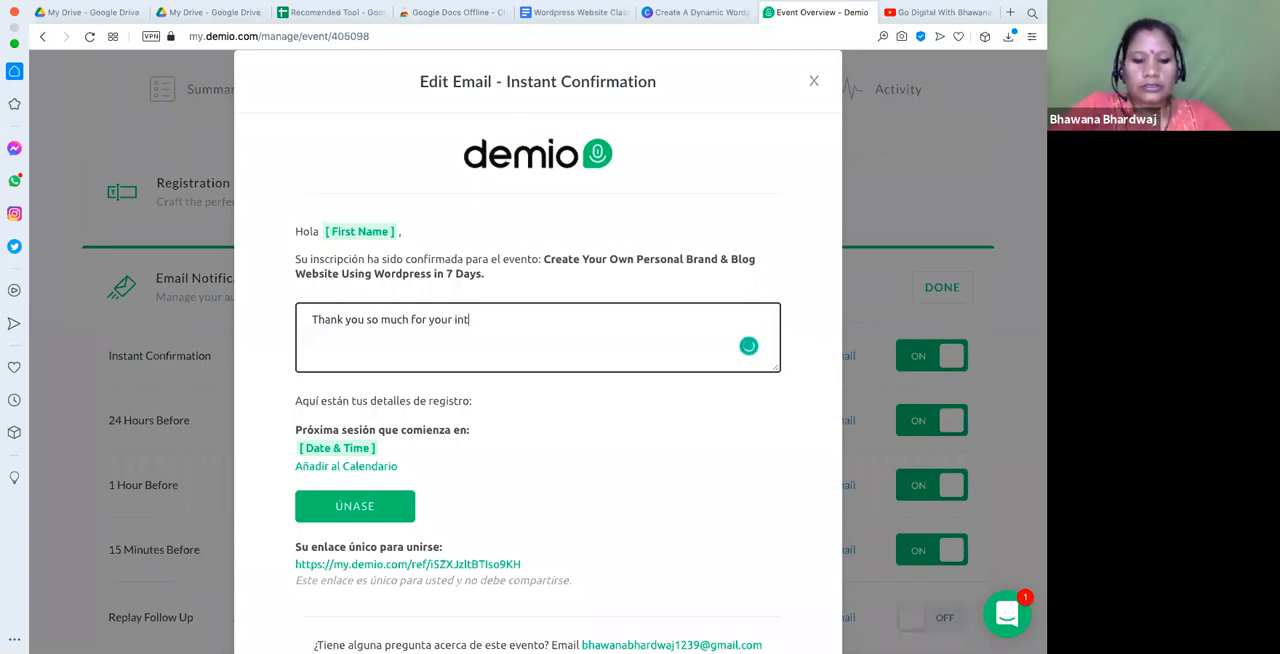
type("ee")
key("BackSpace")
key("BackSpace")
key("BackSpace")
key("BackSpace")
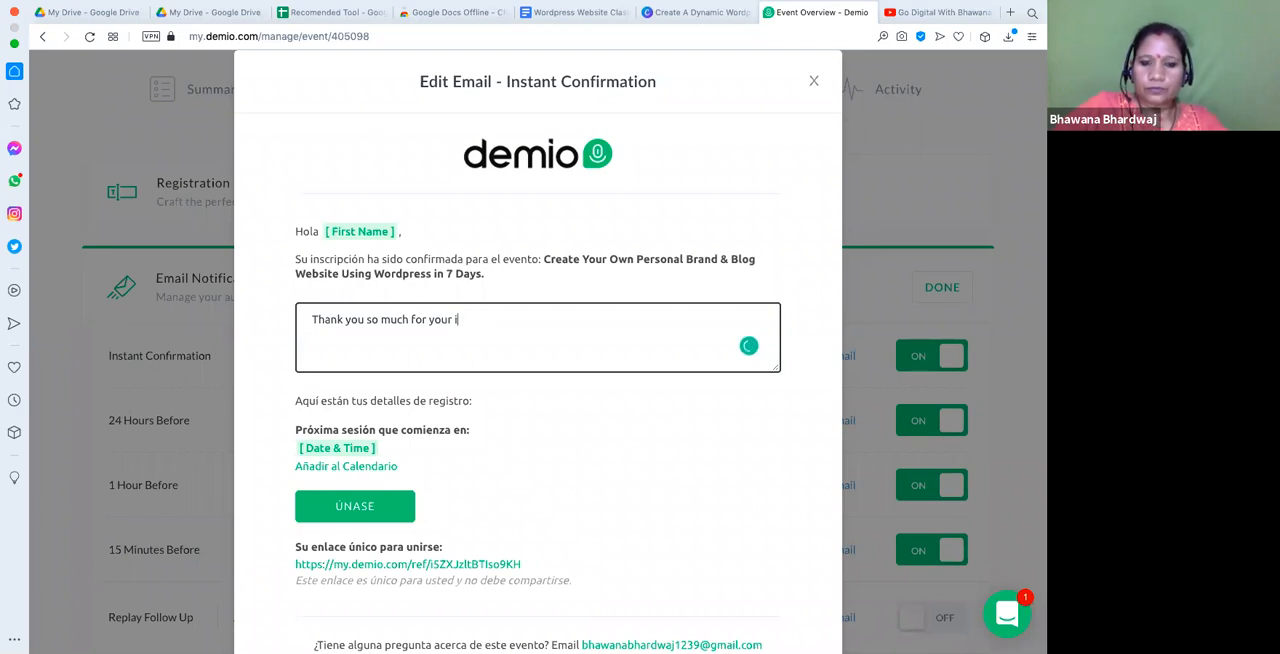
type("nt")
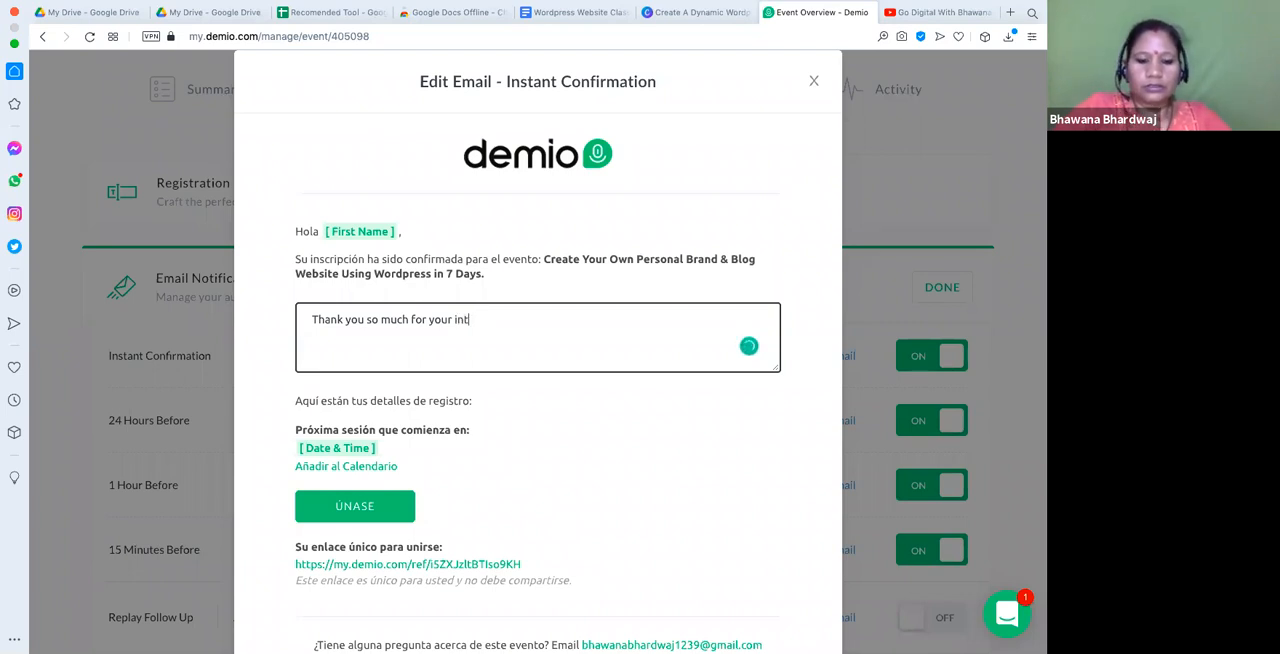
type("erest in")
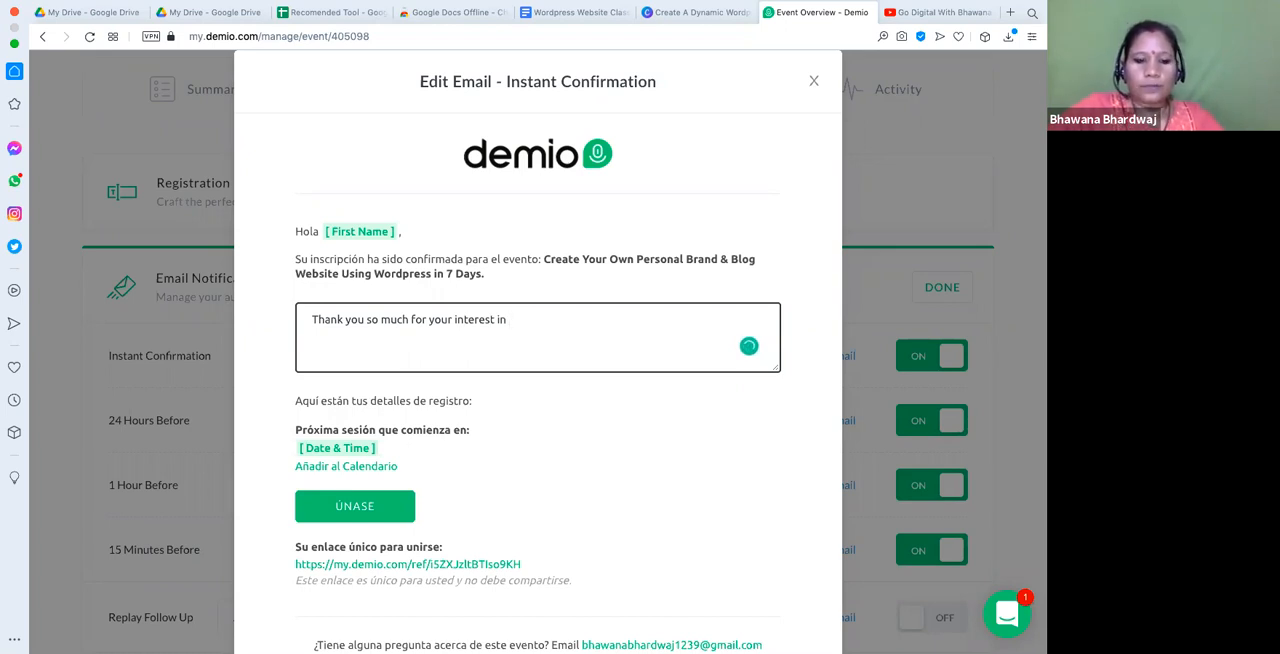
type("Wordpress We")
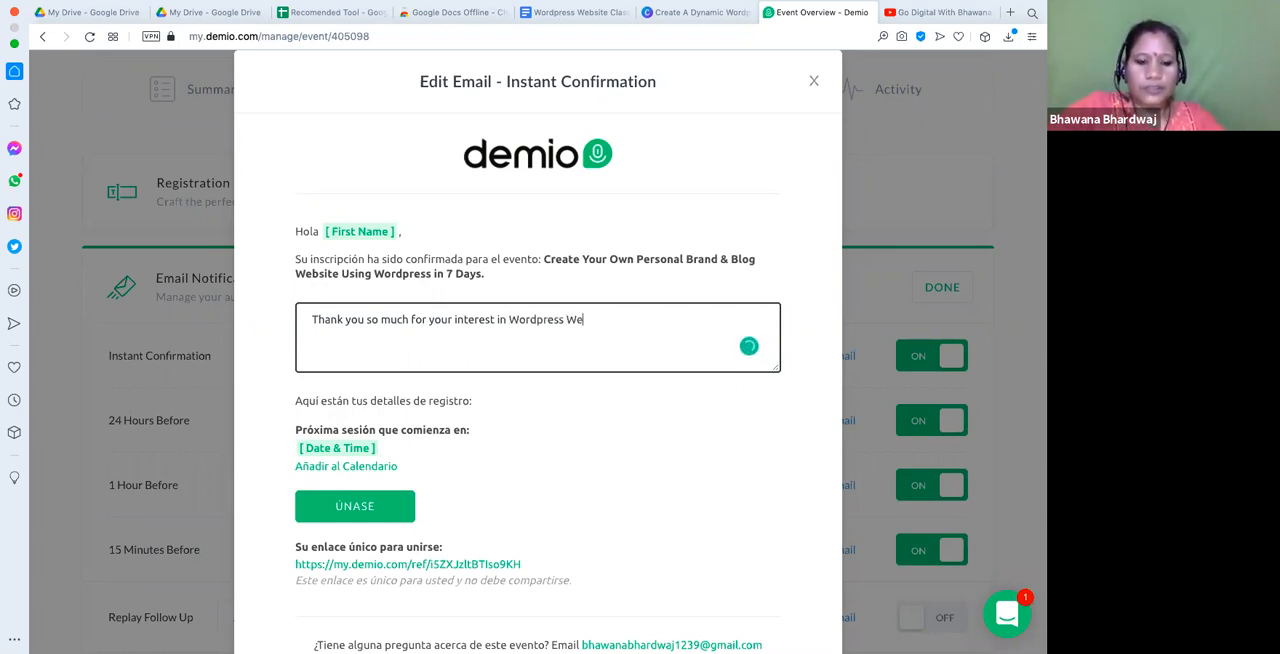
type("bsite Creat")
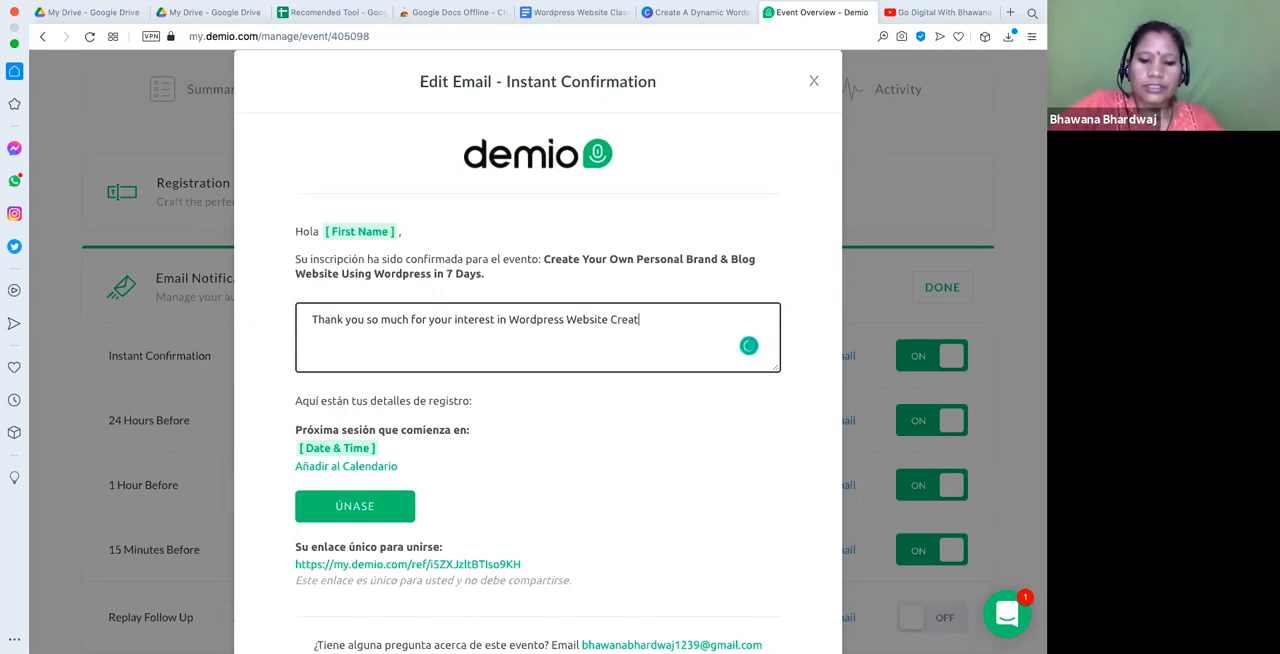
type("ion Wor")
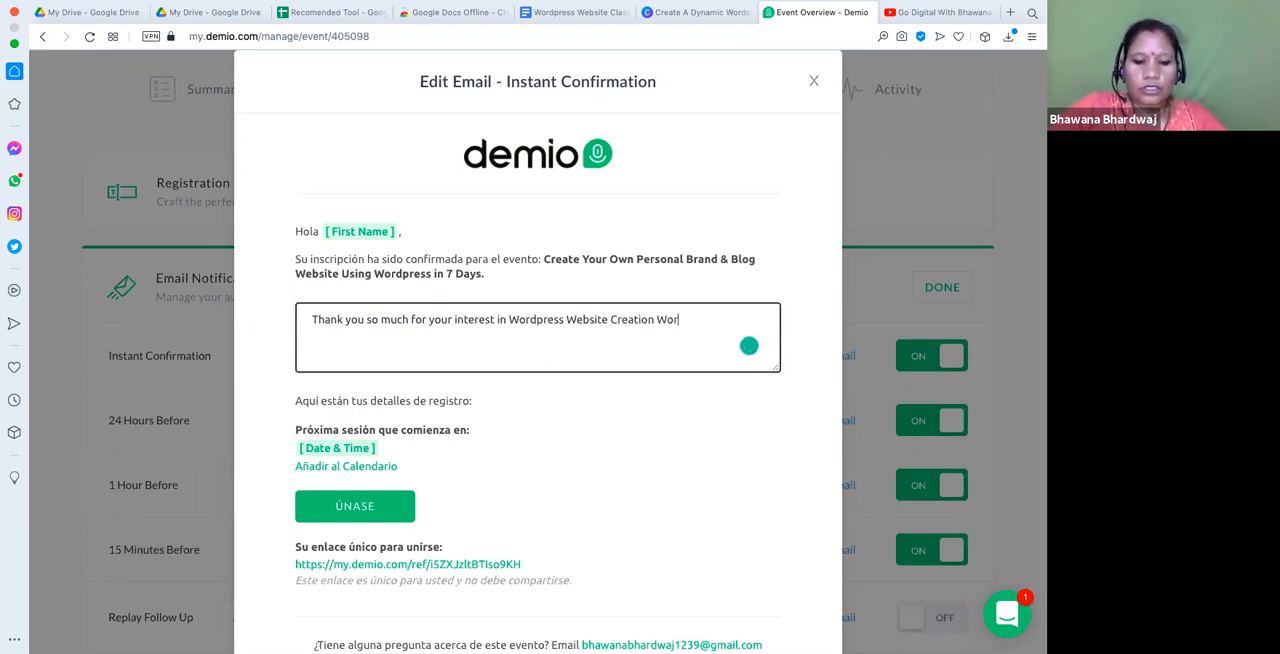
type("kshop")
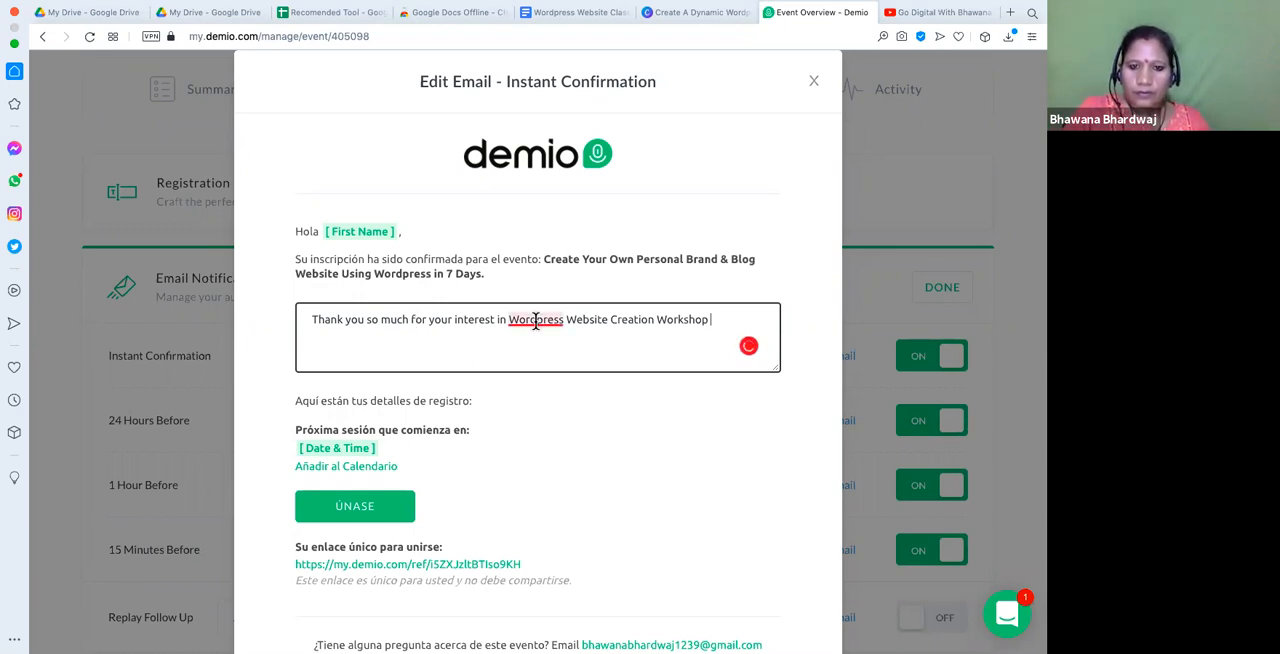
- Correct the spelling to "WordPress" in the custom text and end the sentence with a period
mouse_move(535, 320)
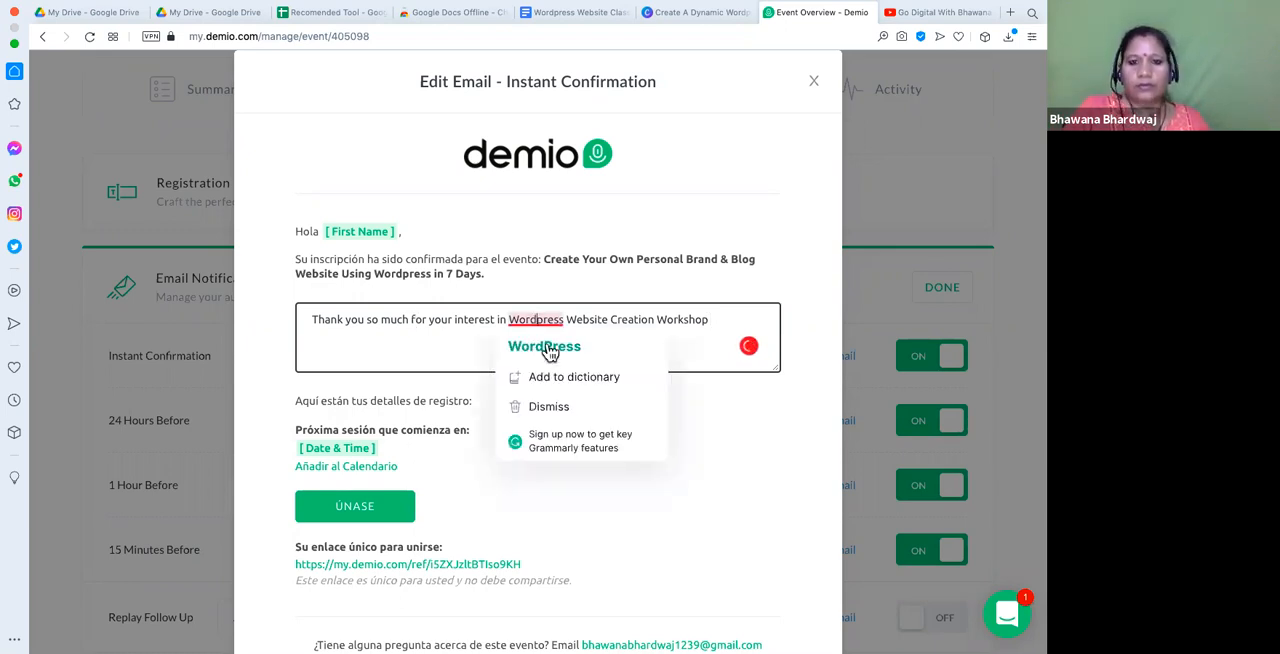
left_click(549, 350)
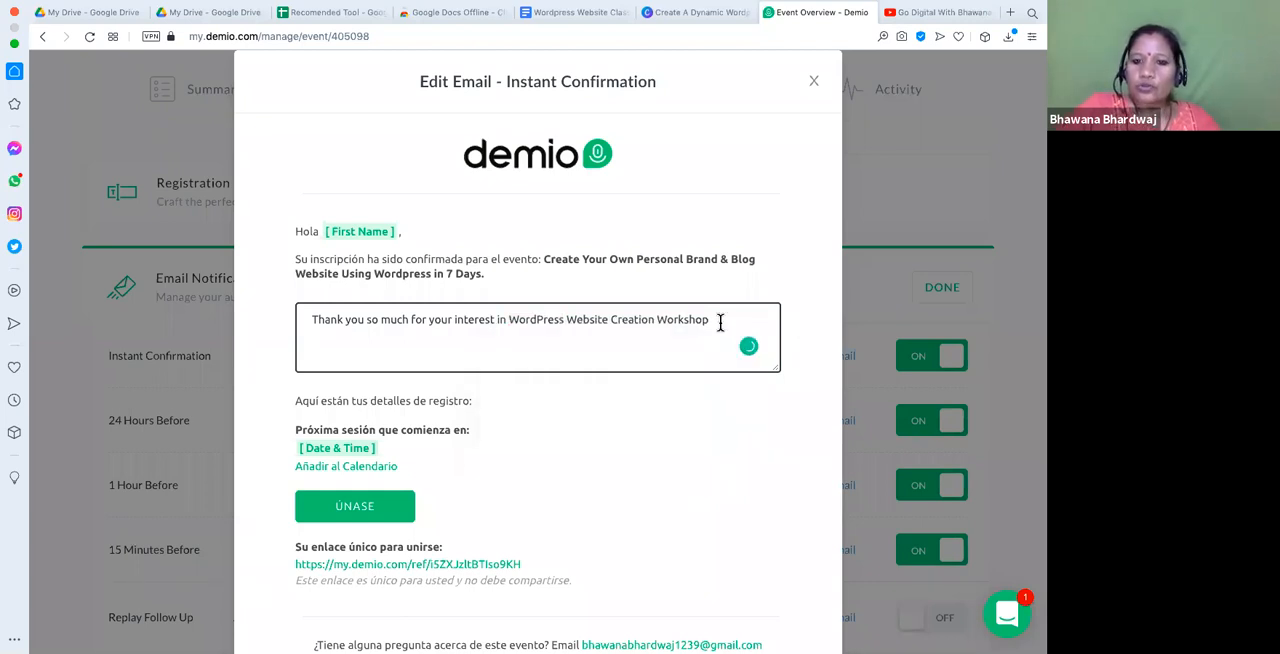
key("BackSpace")
type(".")
- Add a second line to the custom text reading "Looking forward to seeing you", accepting the grammar correction for "seeing"
key("Return")
type("L")
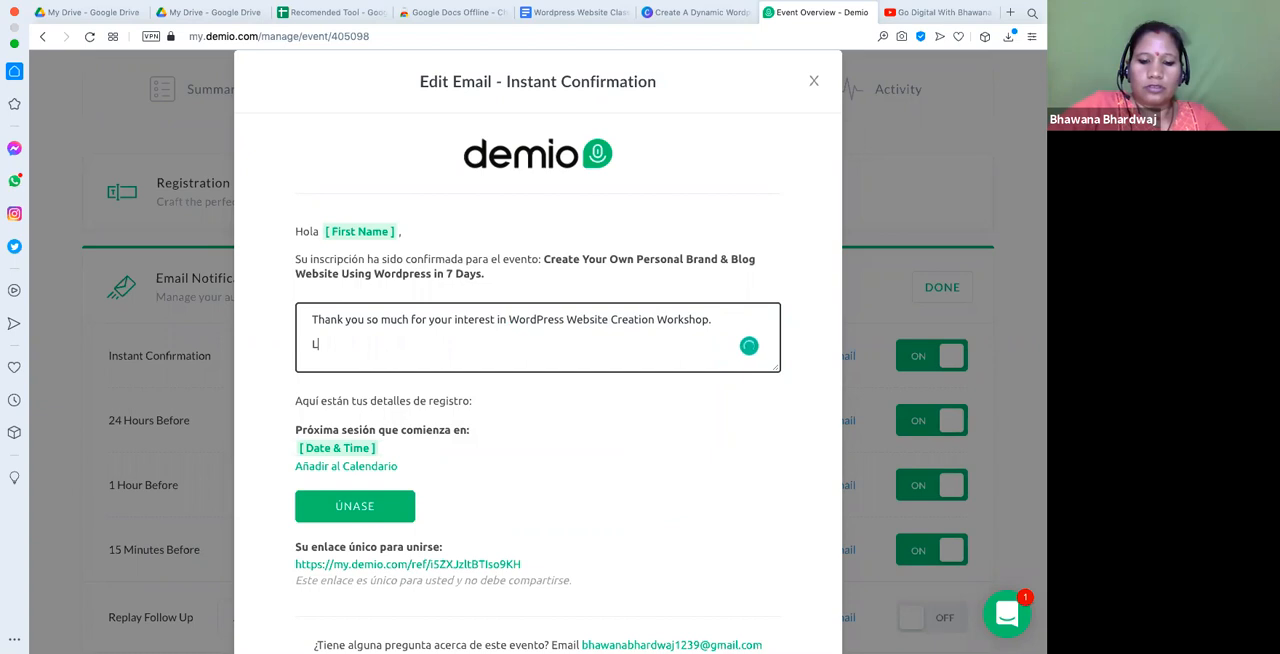
type("ooking For")
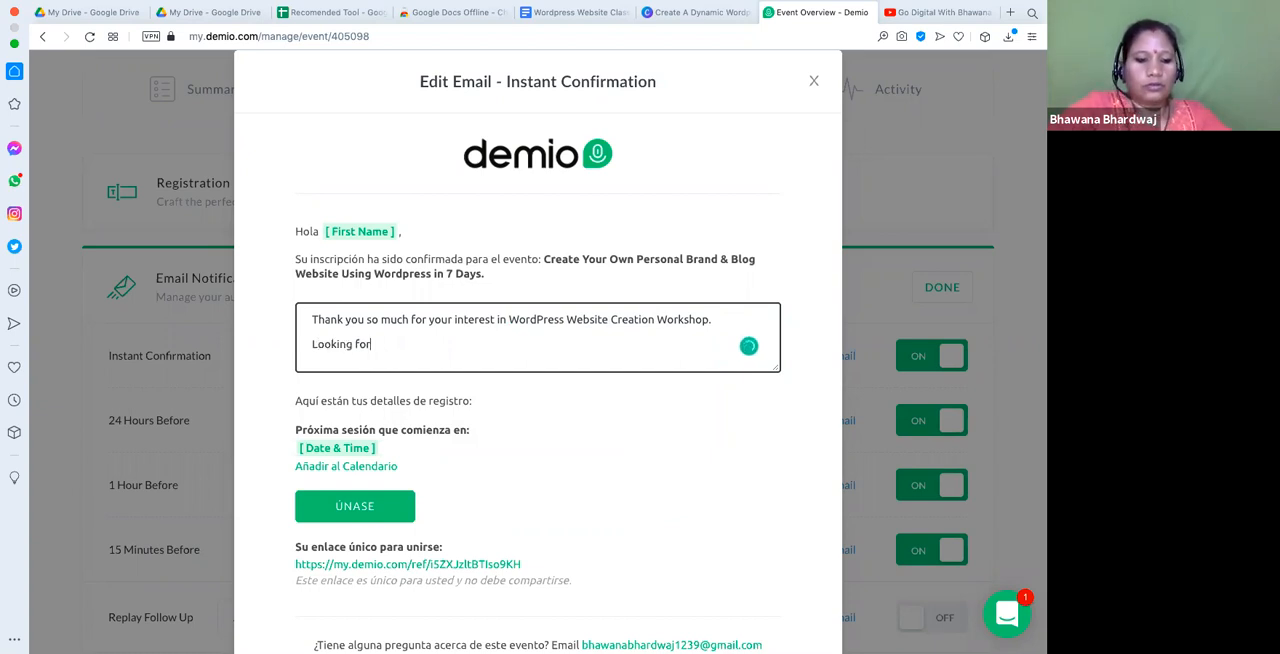
type("ward to")
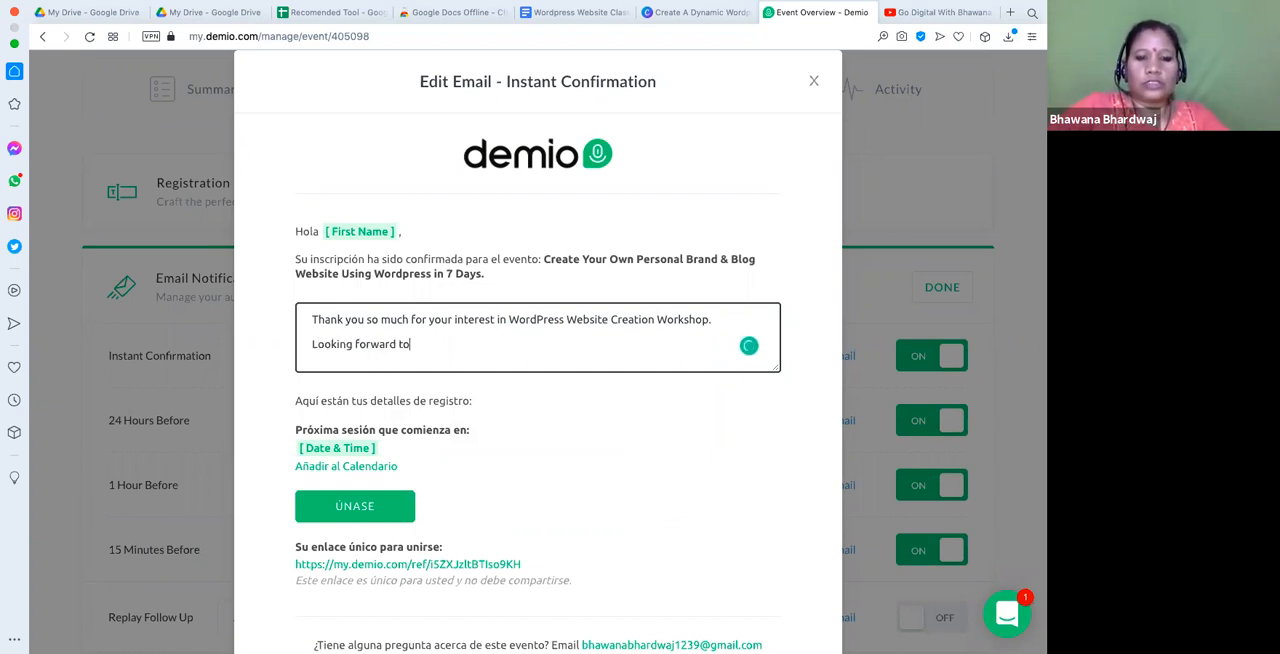
type(" see you")
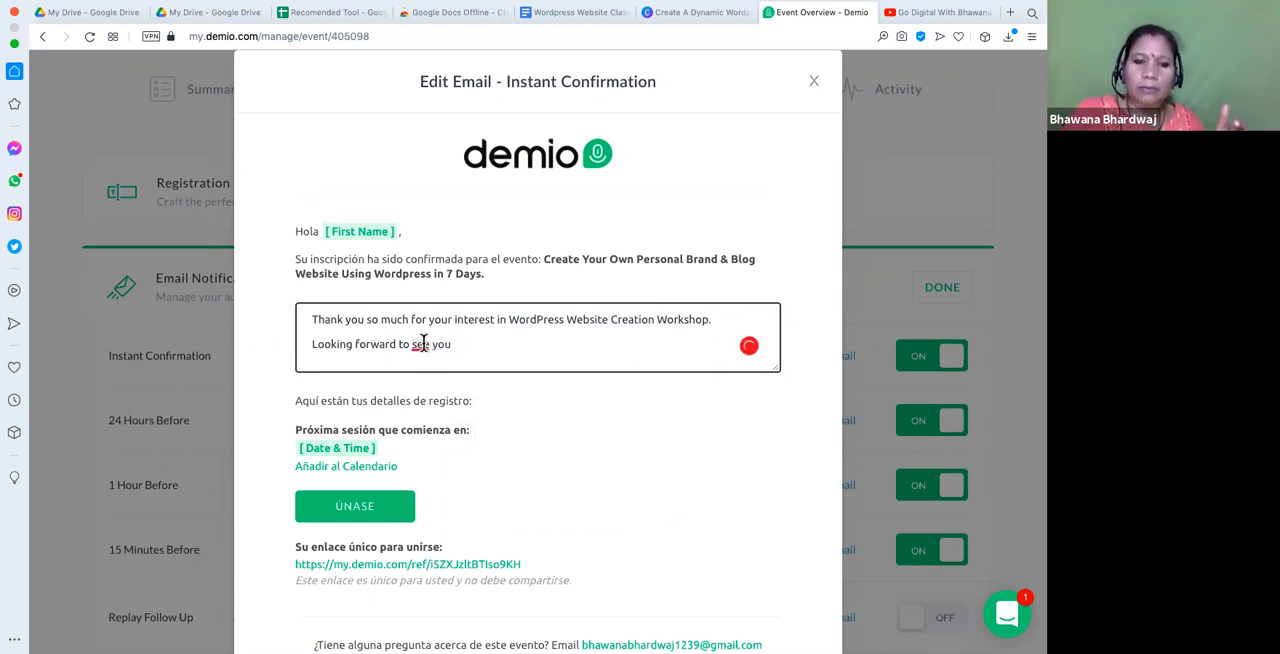
mouse_move(423, 343)
left_click(437, 386)
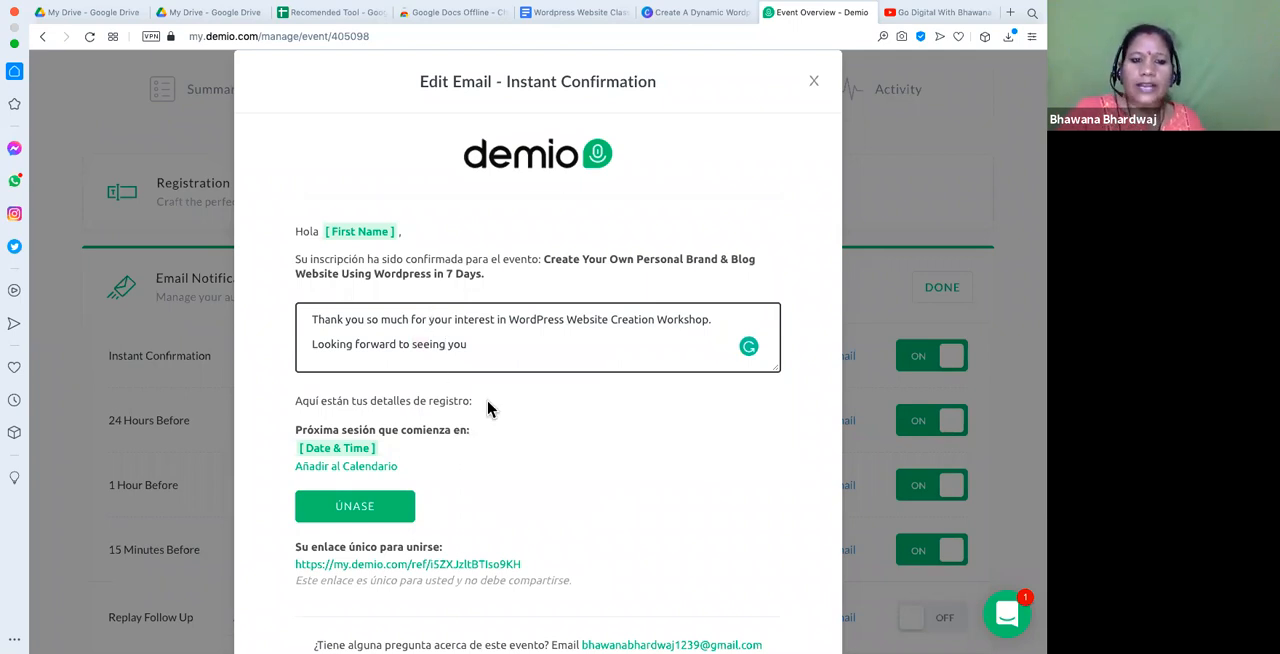
- Check the join button and registration details in the Instant Confirmation email, and save the notification
scroll(488, 407, "down", 1)
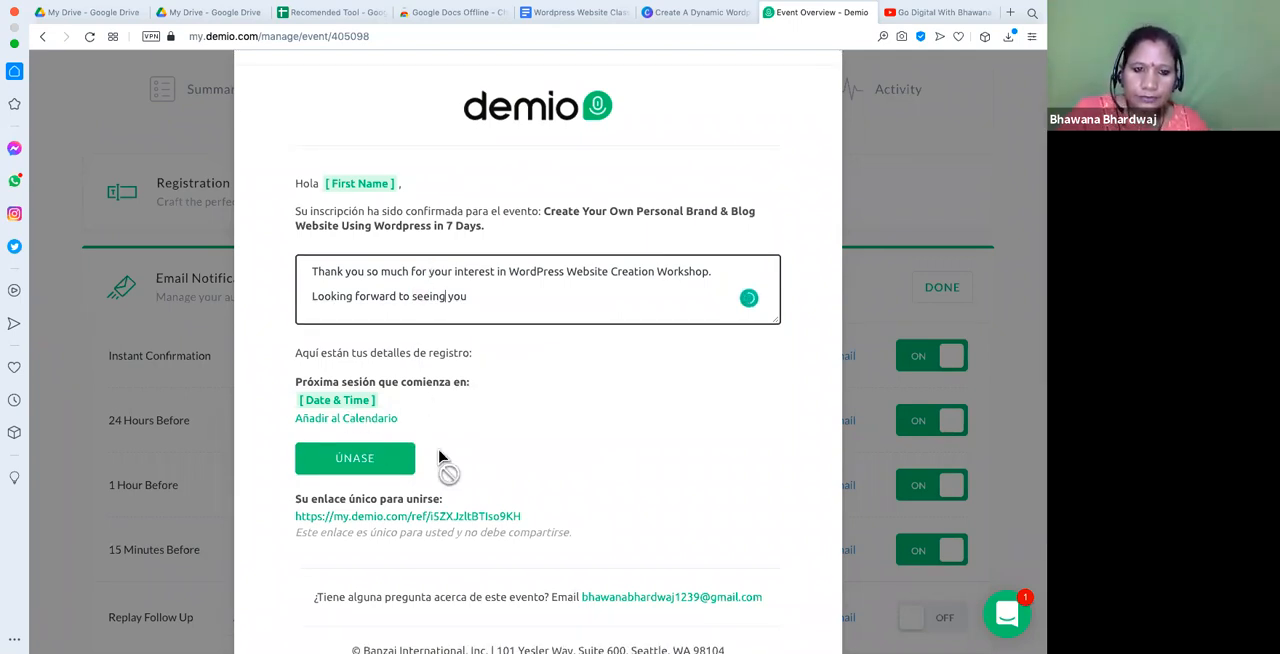
scroll(440, 458, "down", 1)
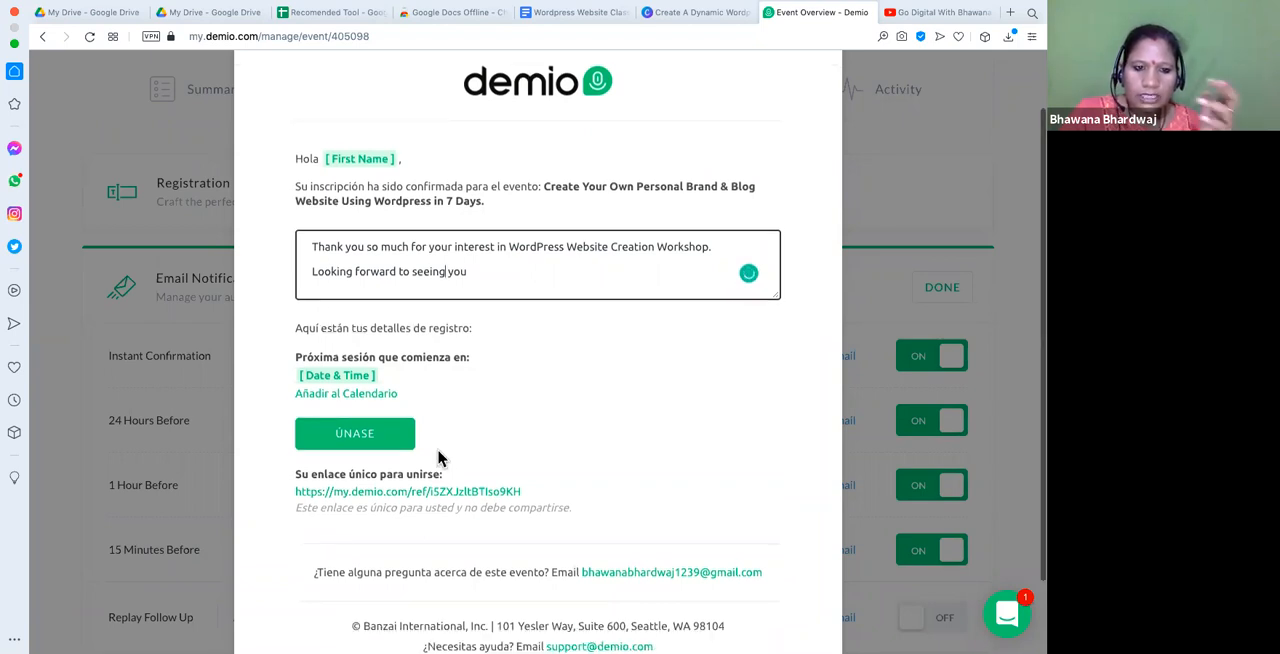
scroll(440, 458, "down", 3)
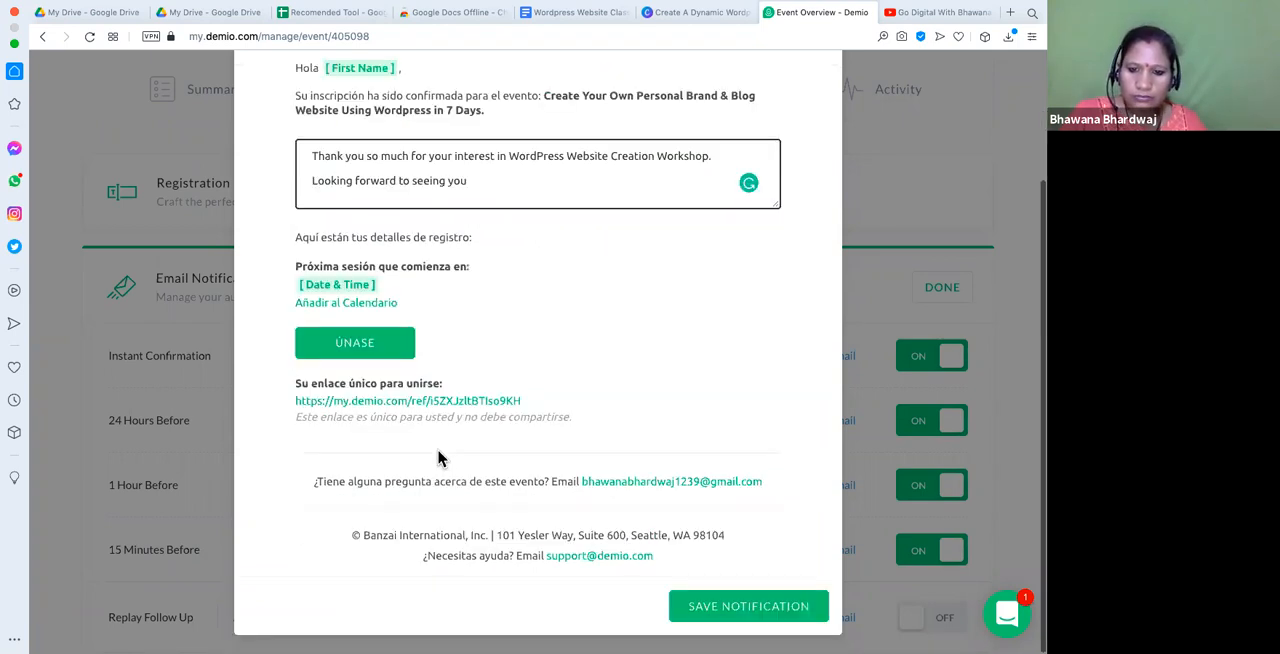
scroll(438, 458, "up", 3)
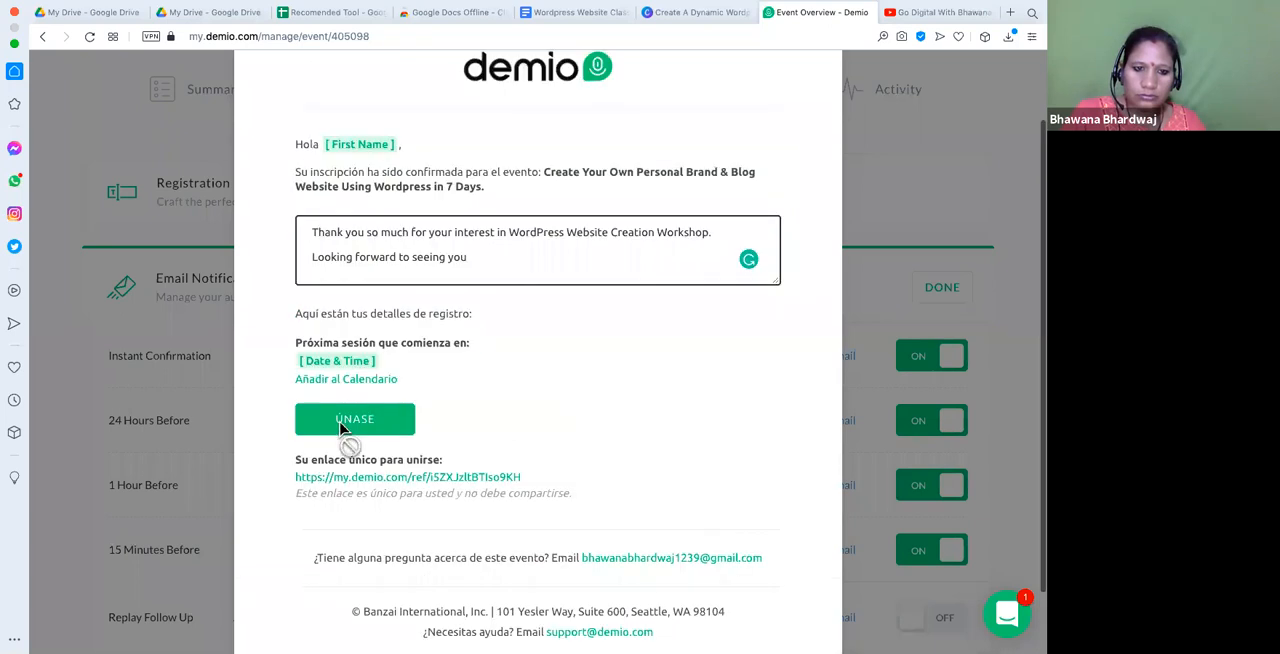
left_click(439, 423)
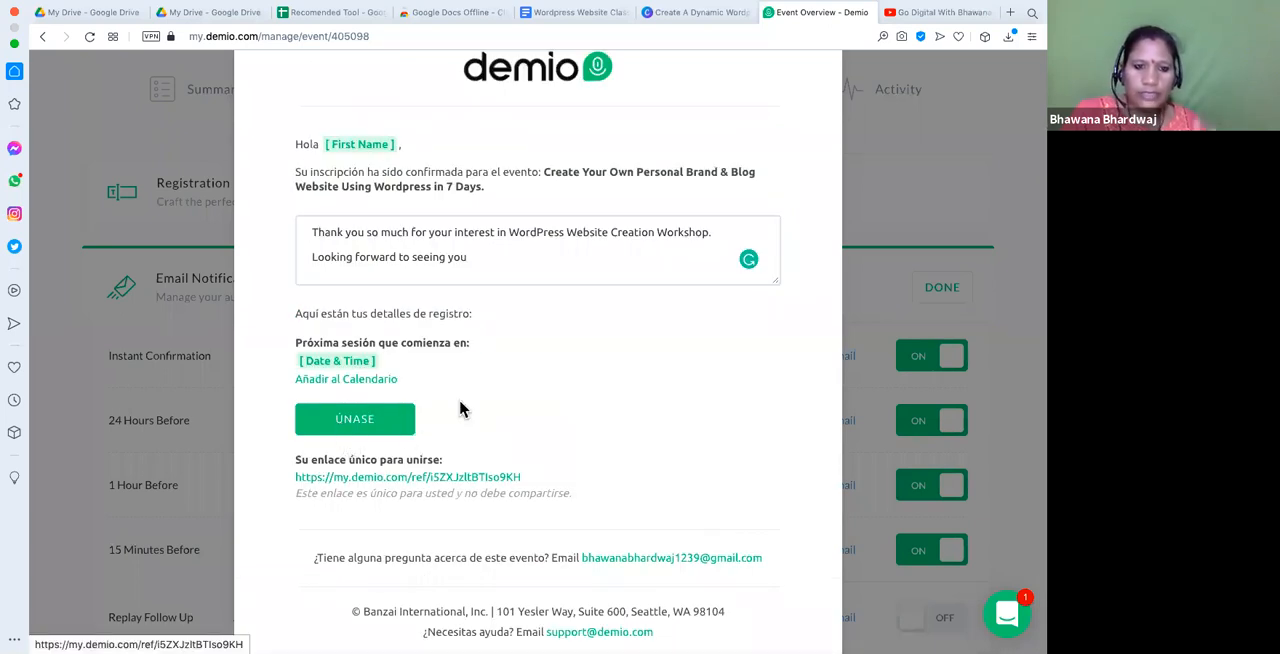
scroll(460, 408, "down", 3)
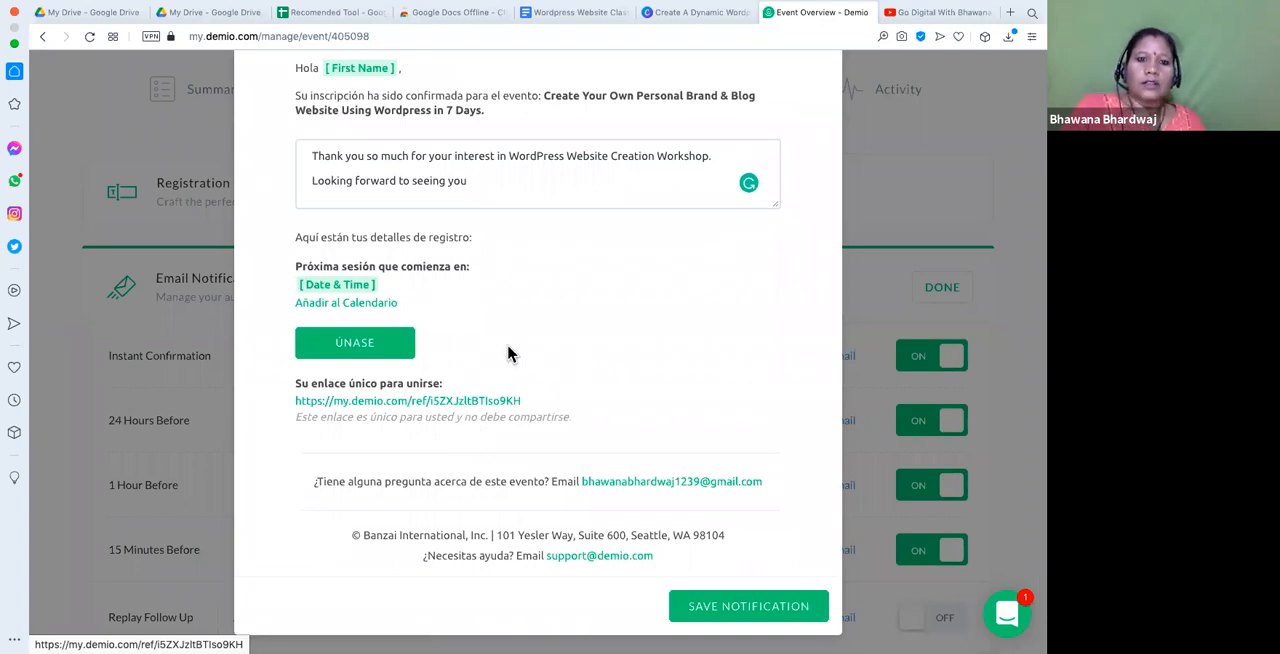
scroll(628, 426, "up", 5)
scroll(628, 426, "down", 5)
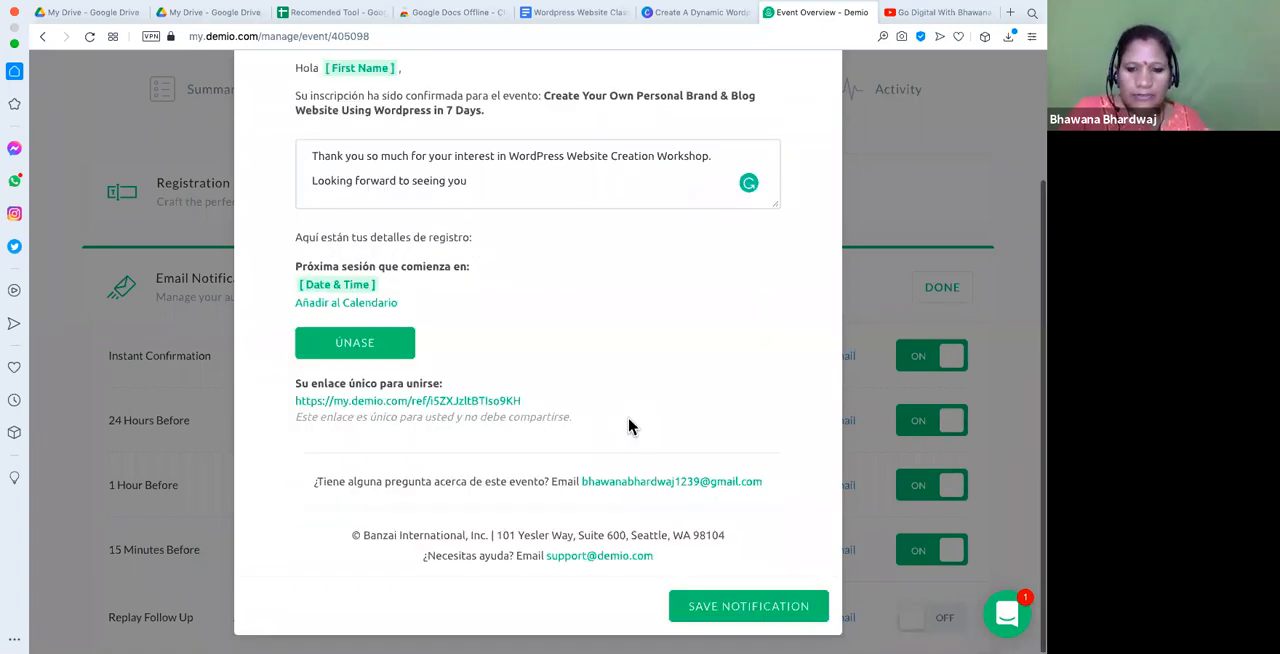
left_click(745, 612)
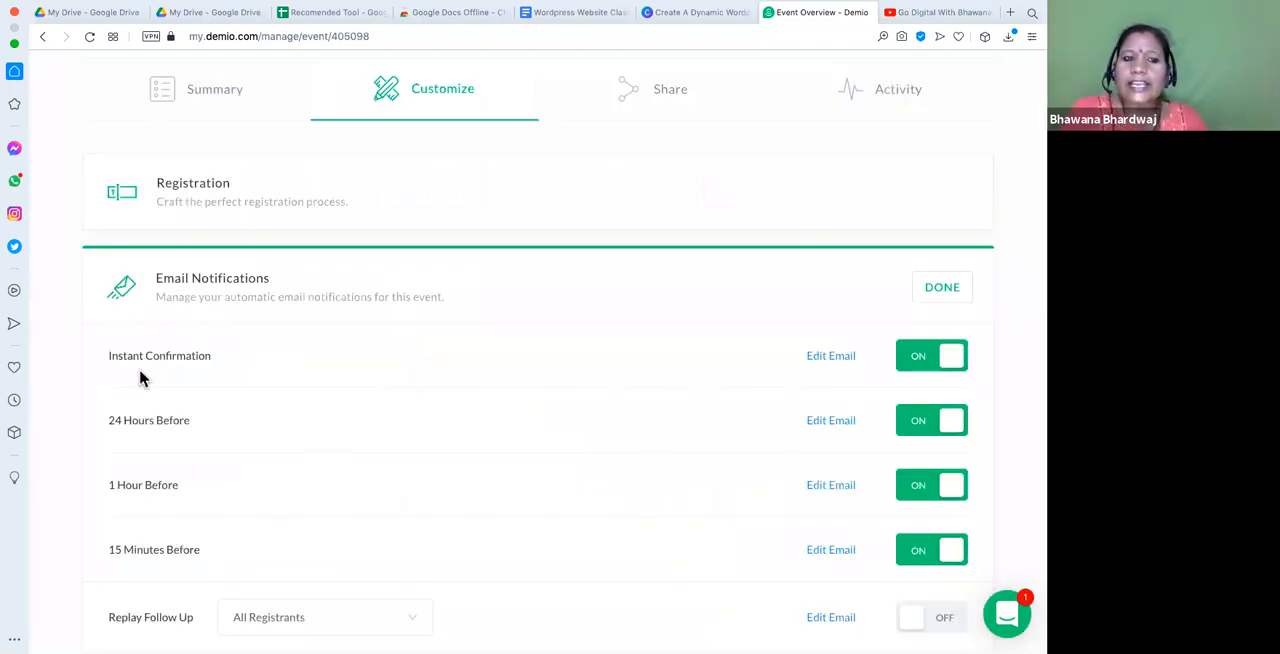
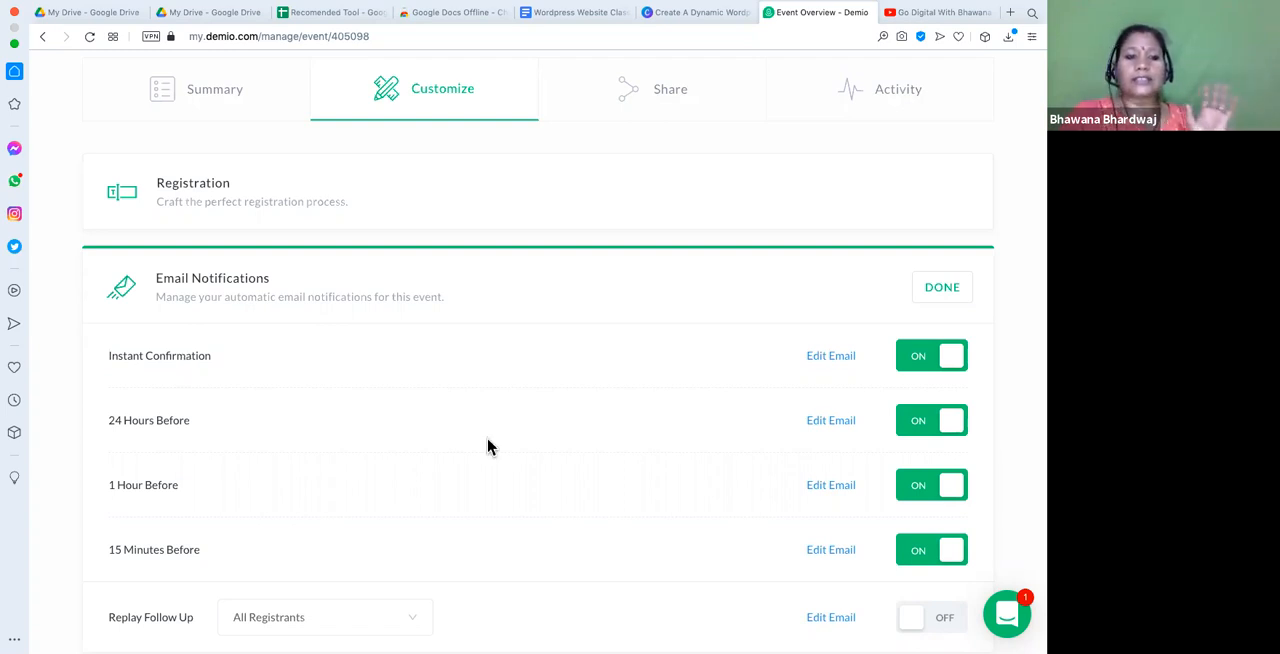
- Add the custom text "Excited to see you live.." to the 24 Hours Before reminder email and save the notification
left_click(822, 428)
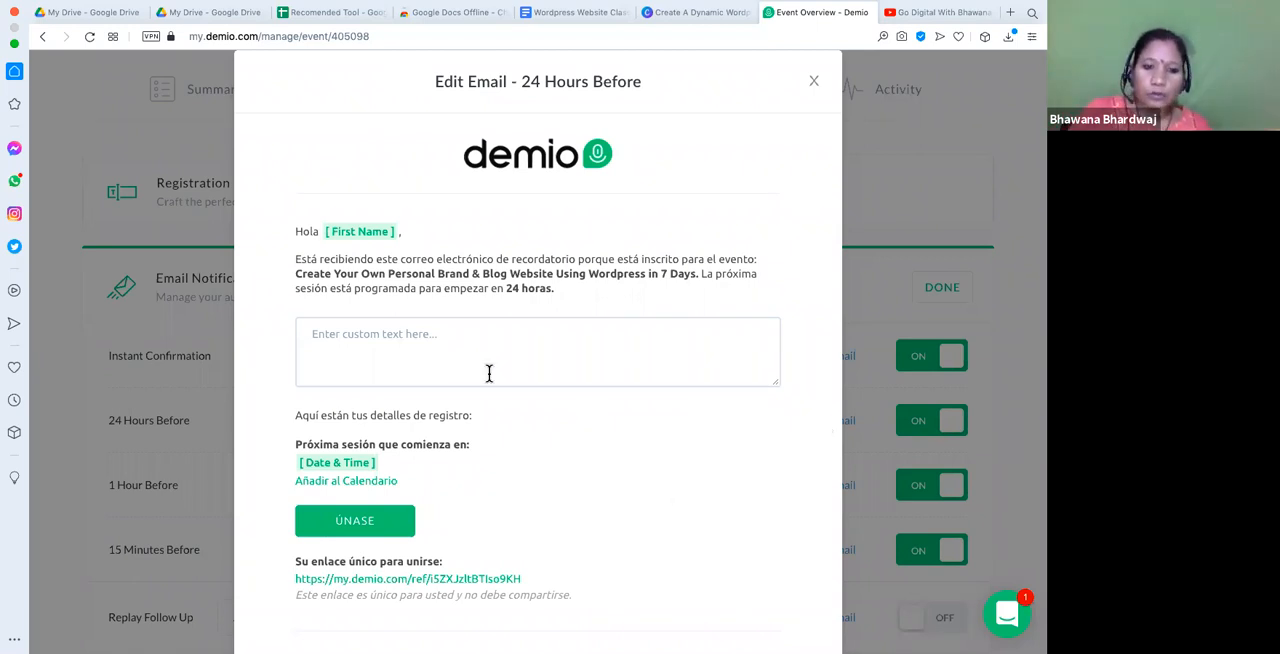
left_click(464, 335)
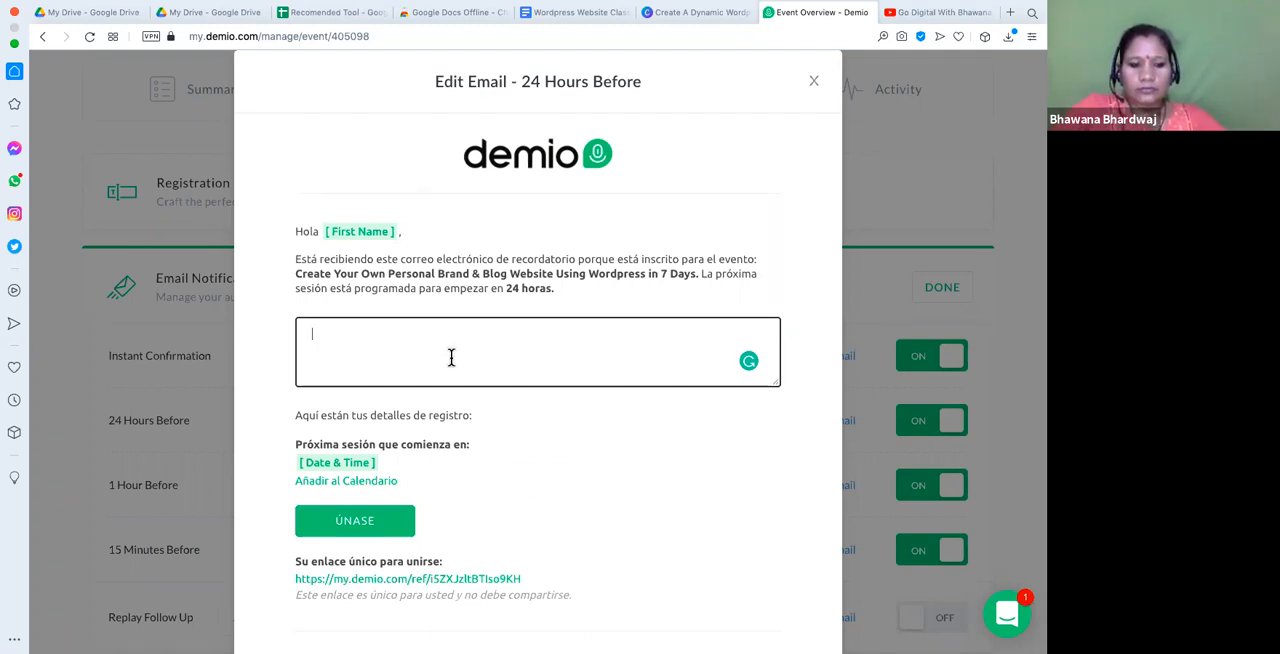
type("Ex")
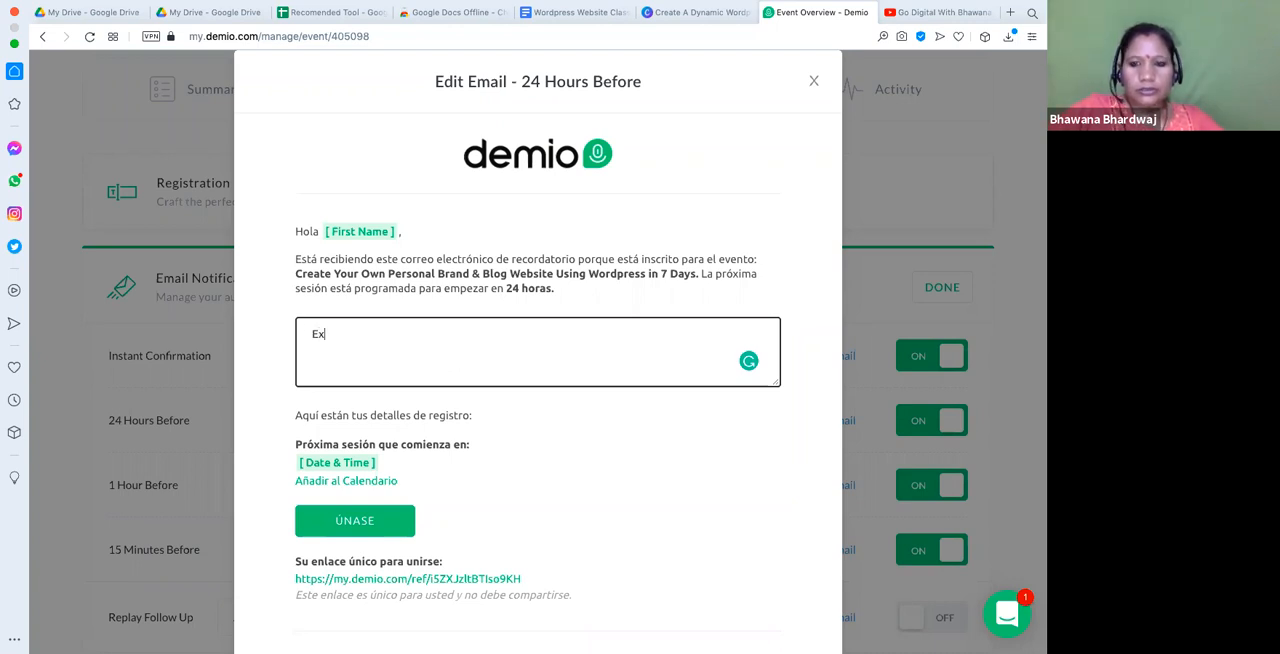
type("cited t")
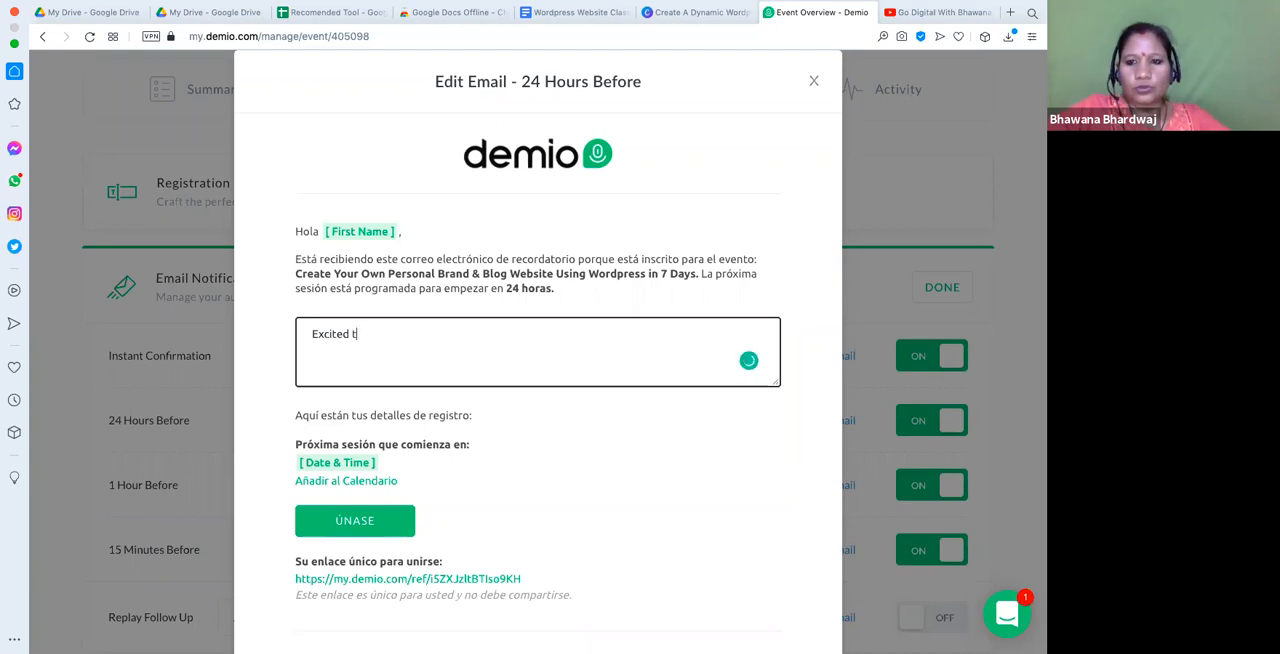
key("BackSpace")
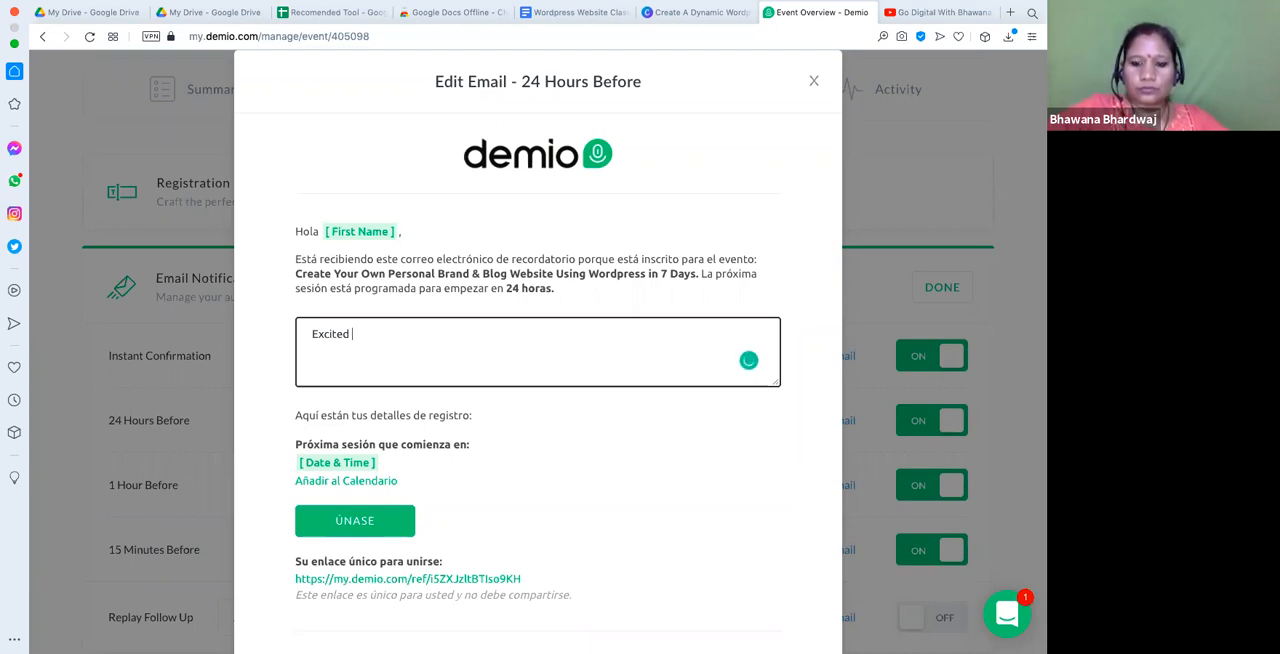
type("o")
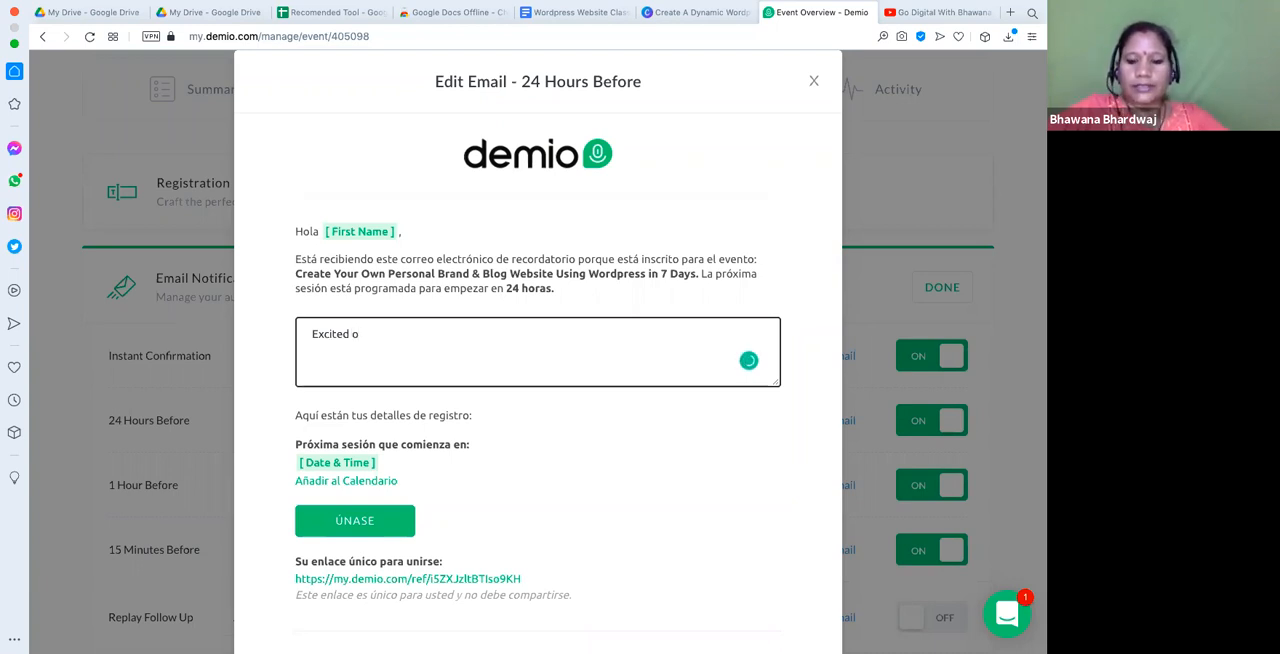
key("BackSpace")
type("to see you live")
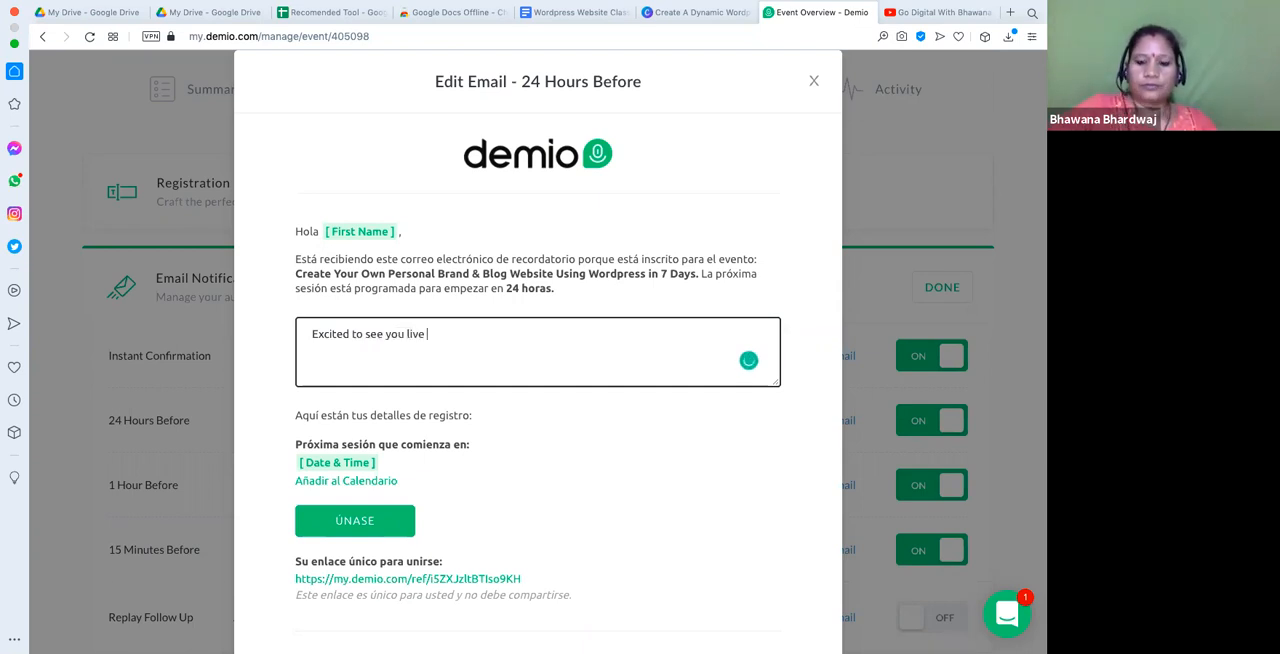
key("BackSpace")
type("..")
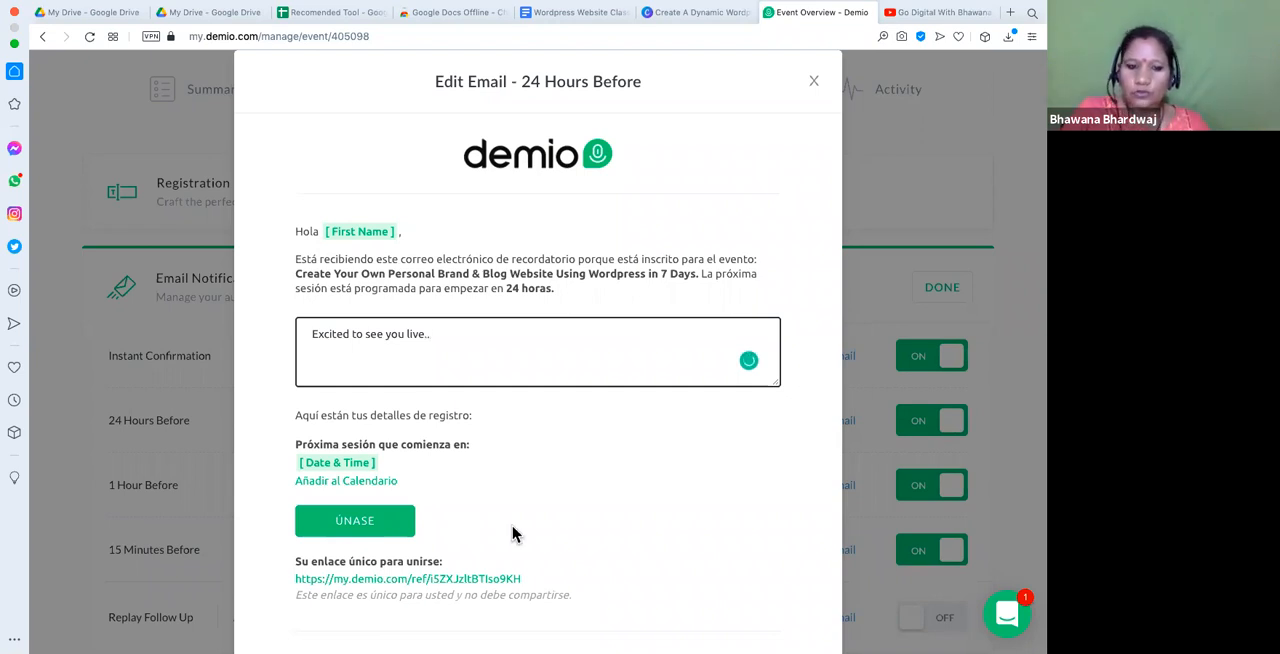
scroll(686, 611, "down", 3)
left_click(711, 617)
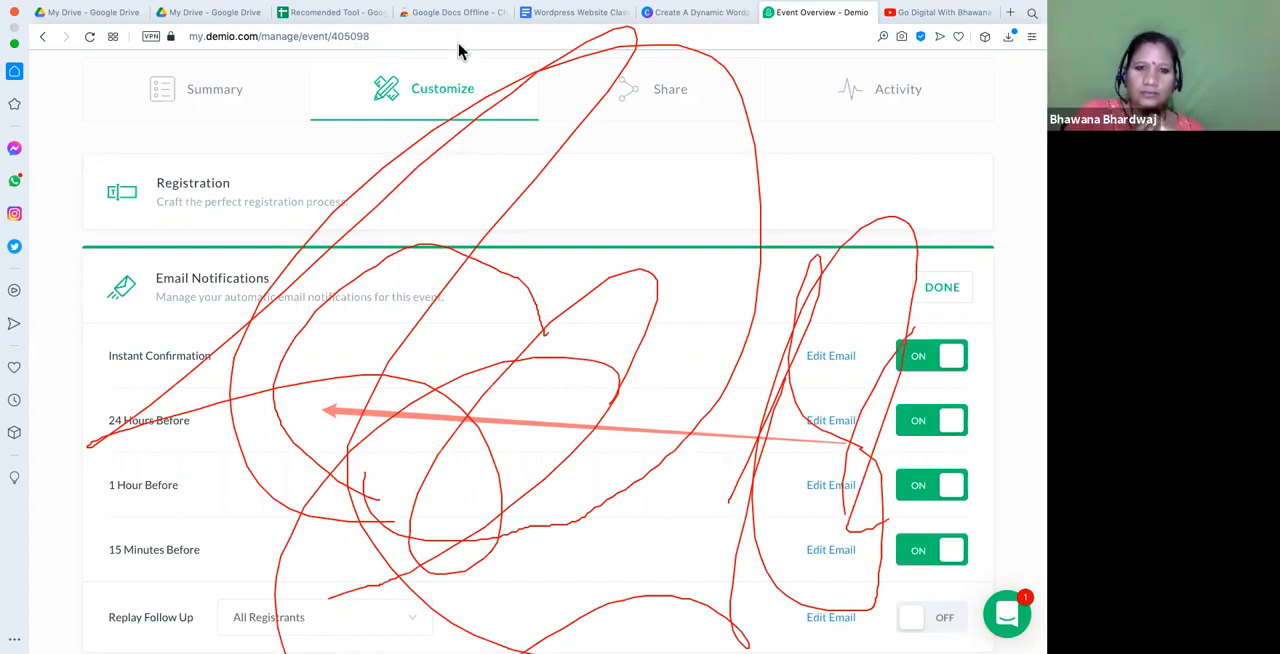
left_click(541, 124)
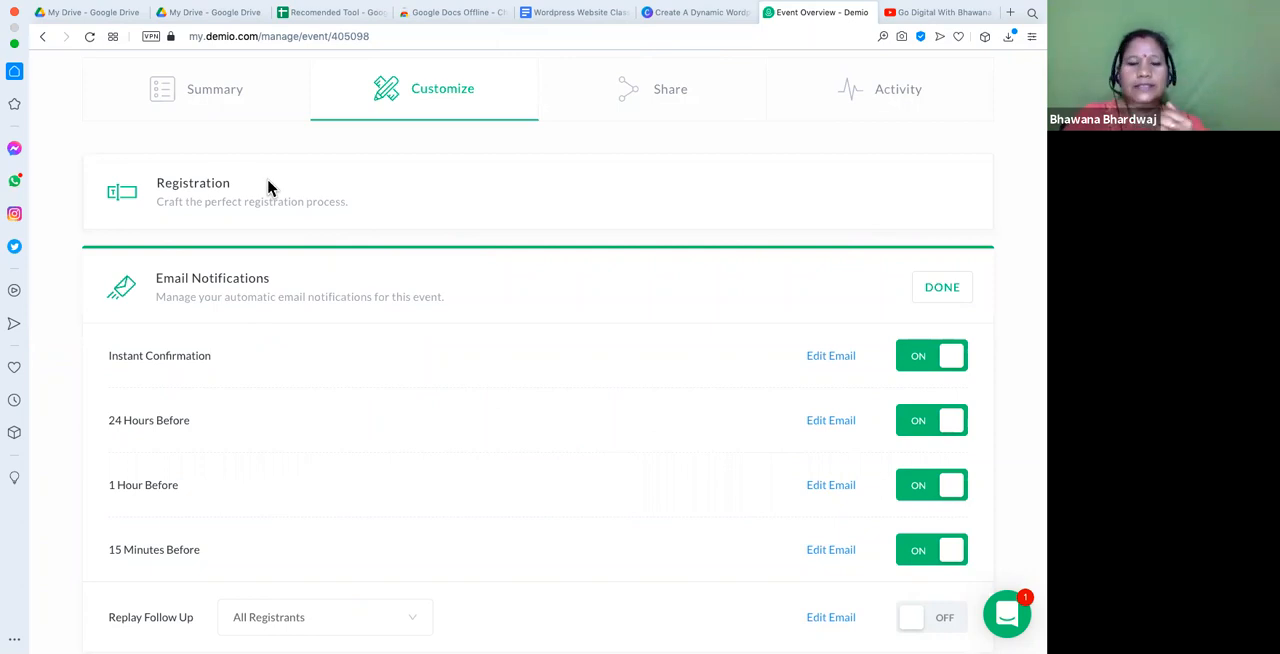
key("ctrl+Left")
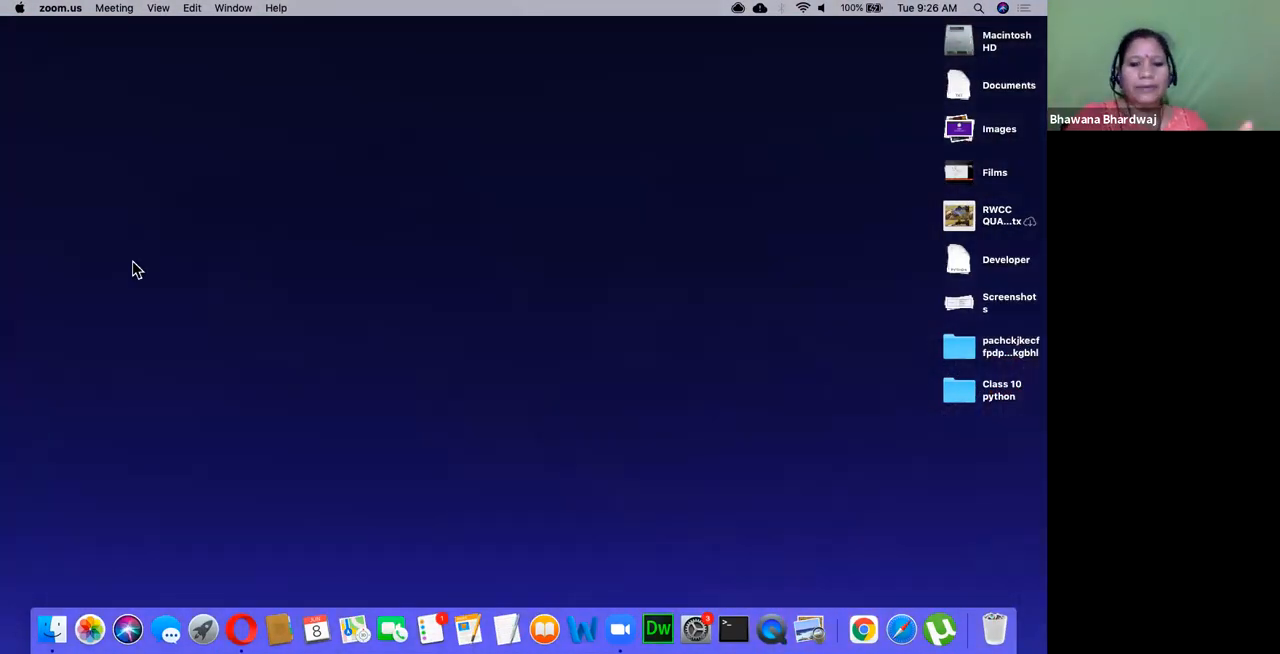
left_click(250, 630)
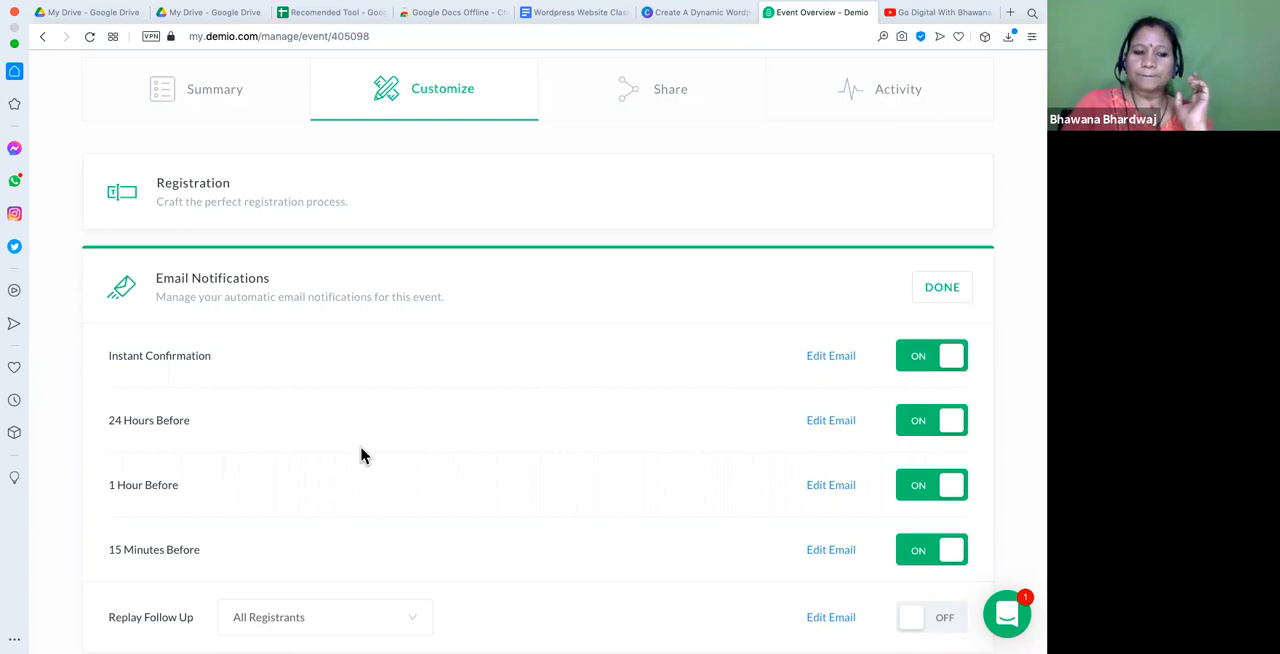
scroll(360, 451, "down", 2)
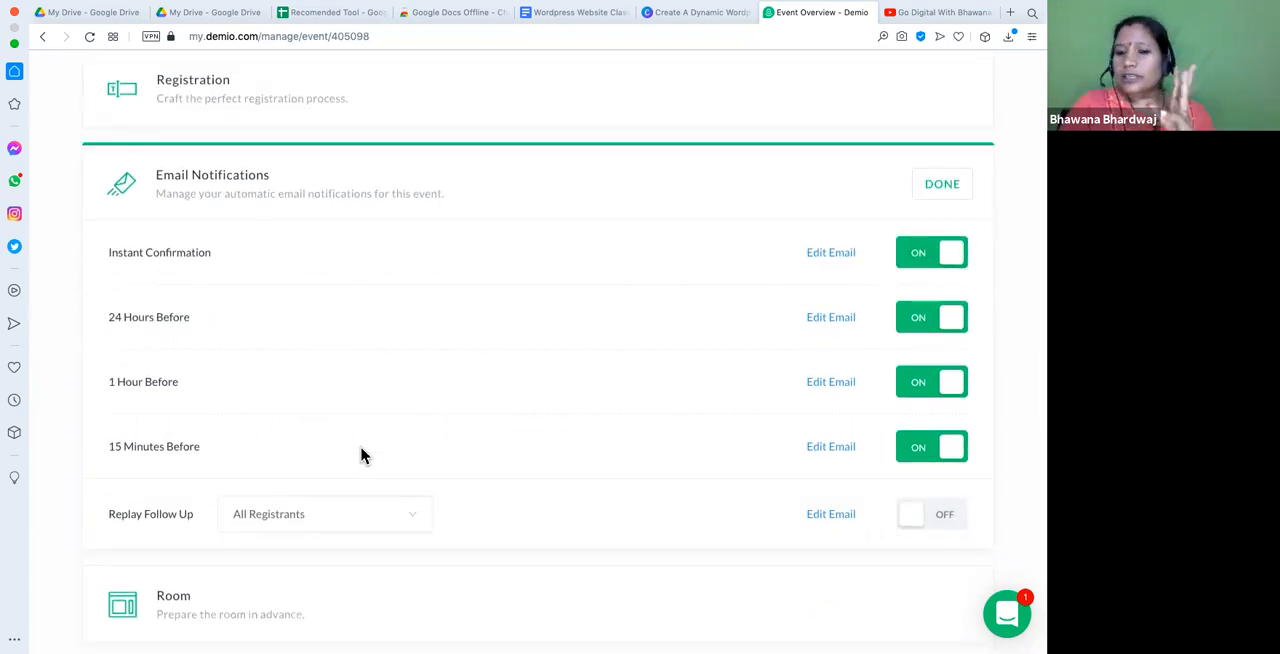
scroll(362, 455, "up", 3)
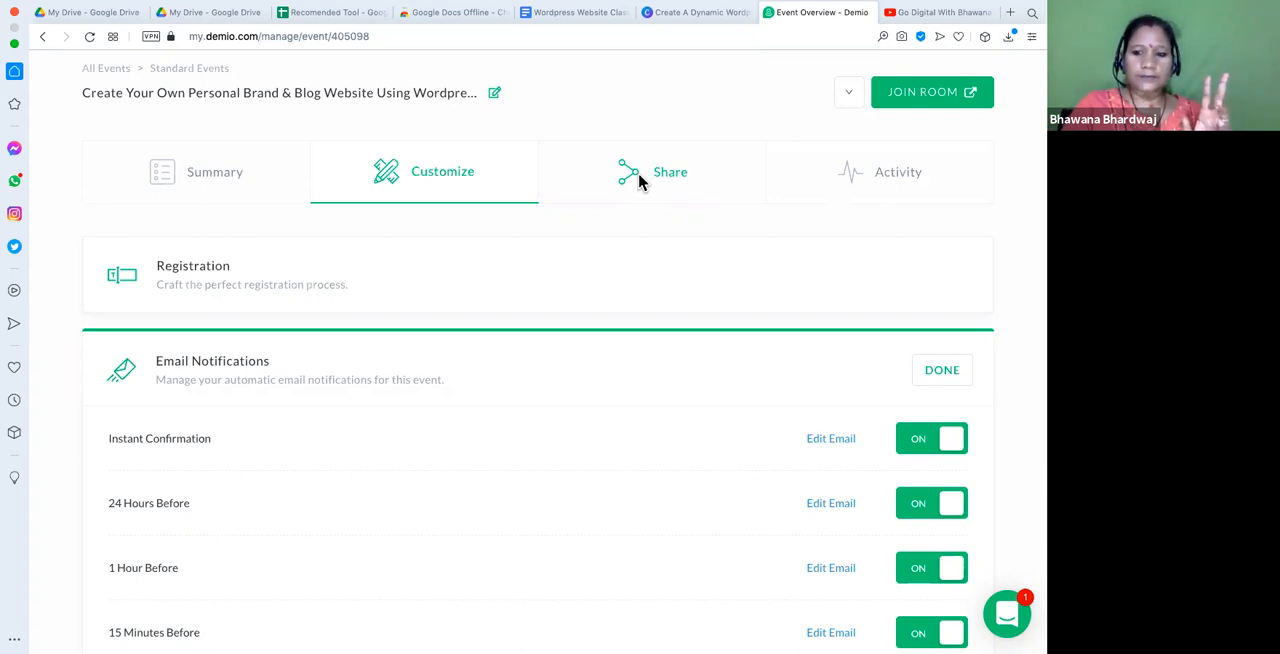
mouse_move(318, 10)
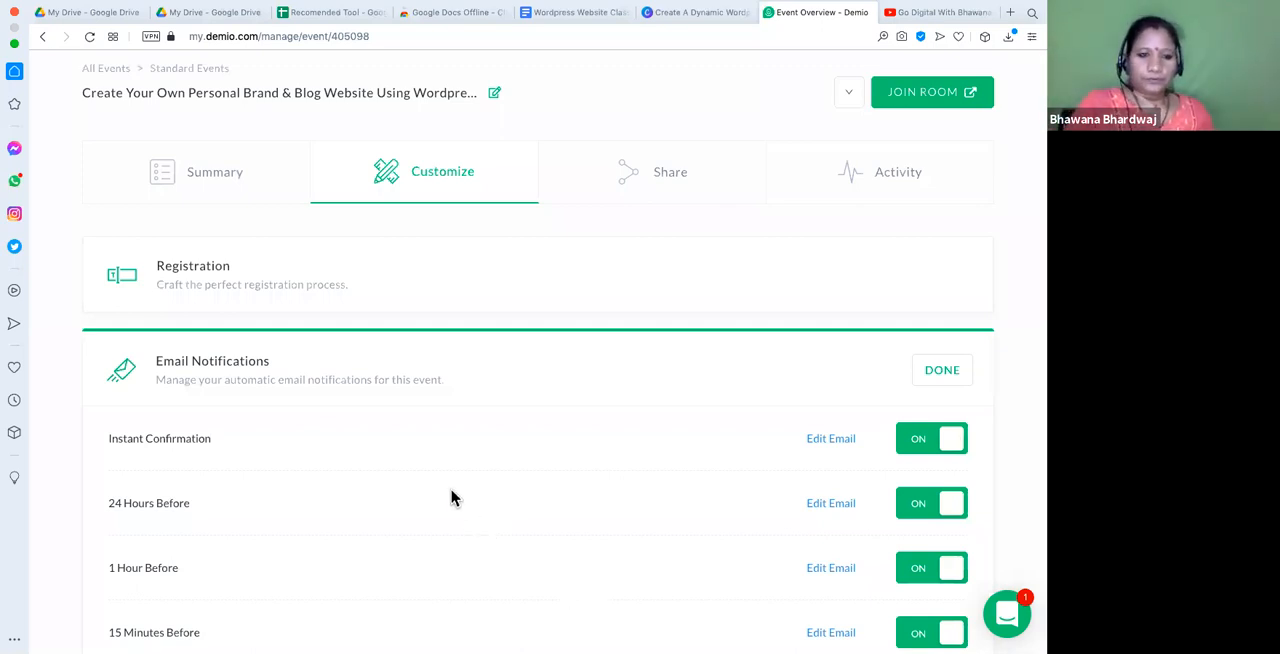
scroll(451, 497, "down", 5)
scroll(450, 497, "up", 3)
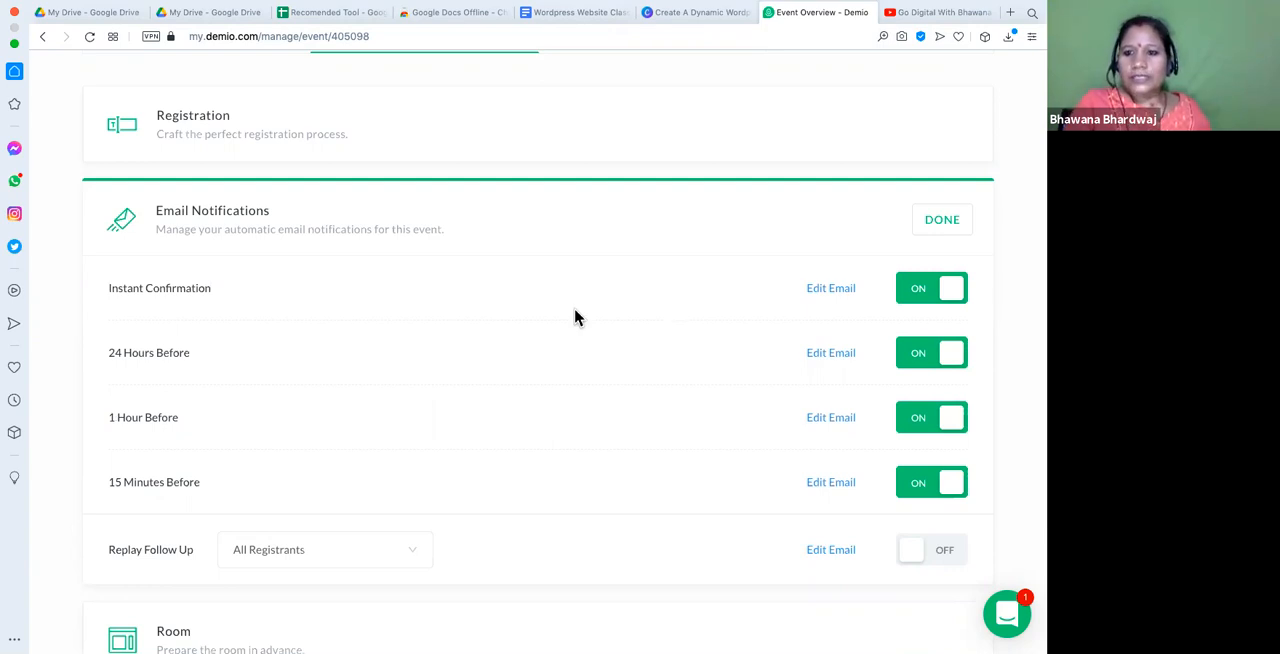
- Turn on the Replay Follow Up email notification for all registrants
scroll(471, 348, "down", 1)
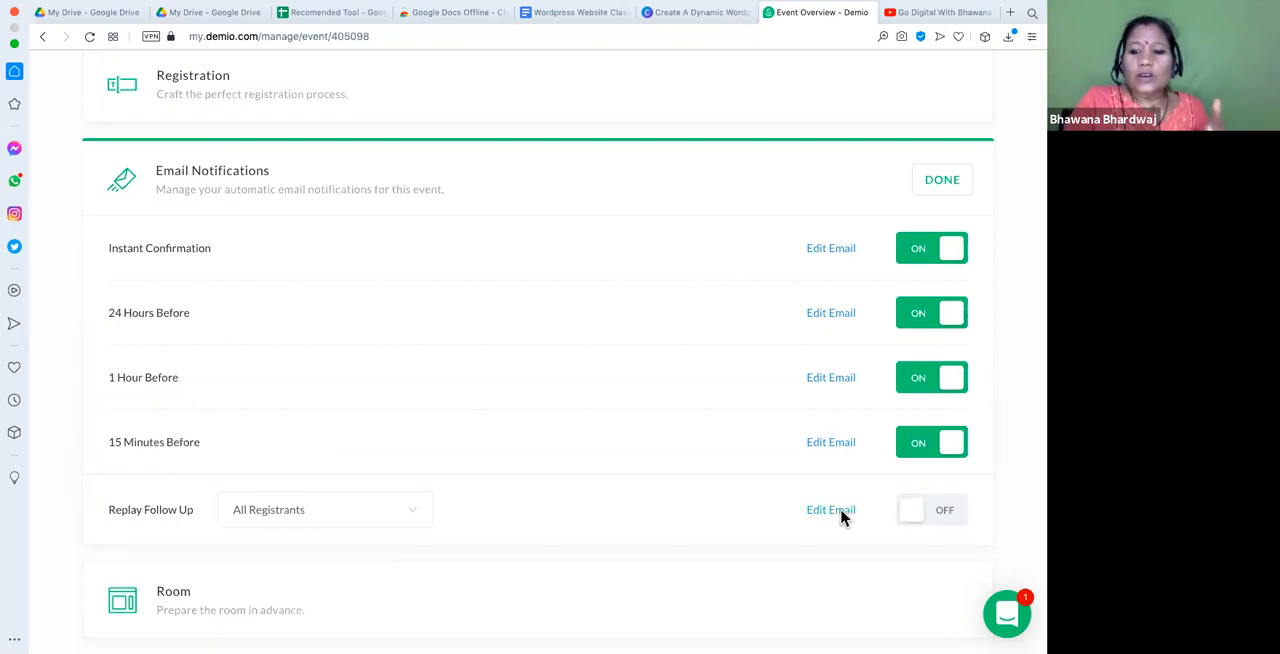
left_click(944, 512)
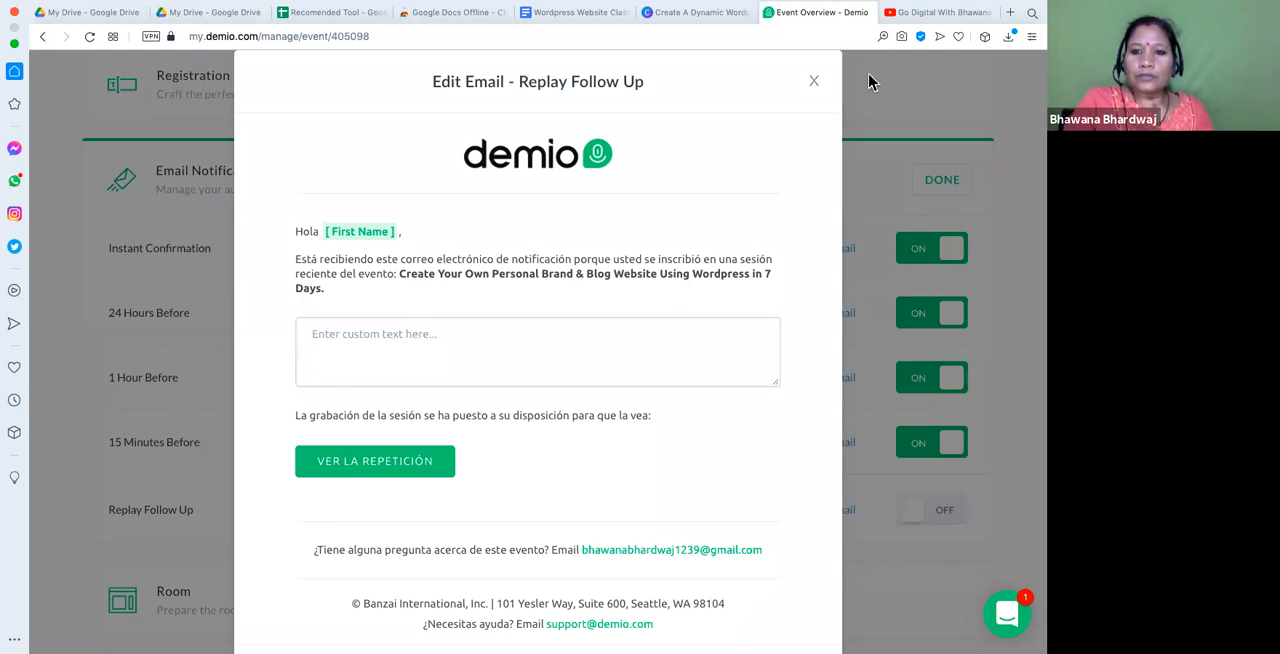
left_click(811, 86)
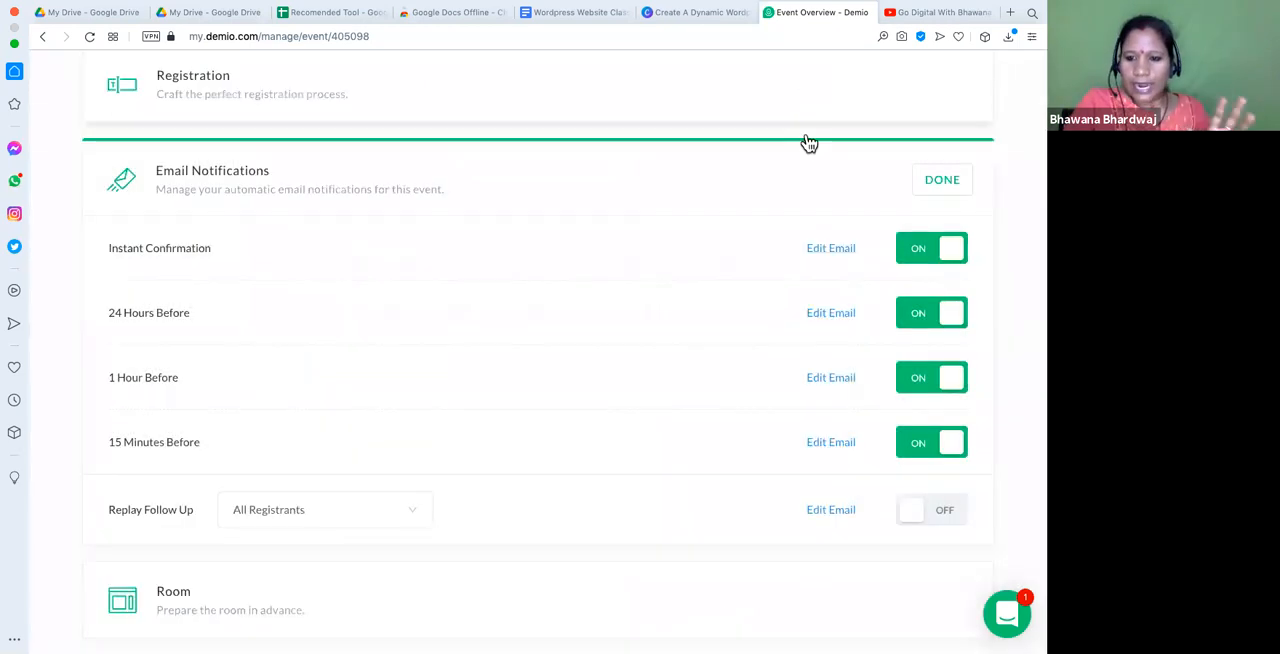
left_click(946, 518)
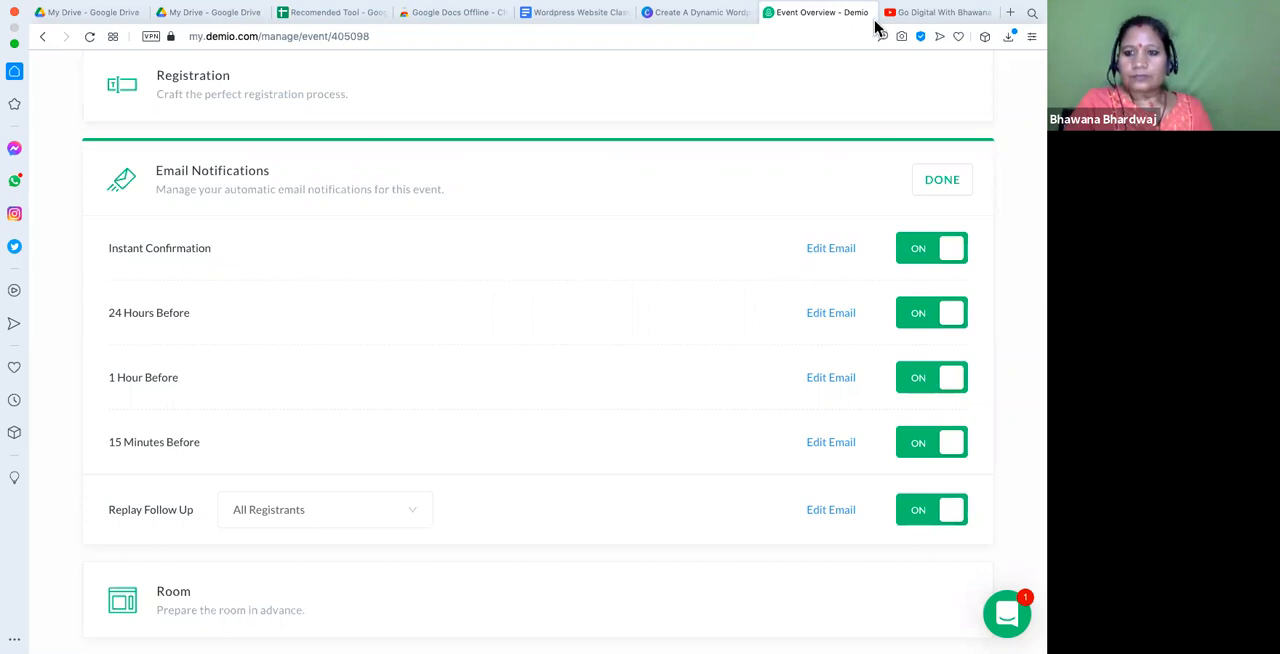
- Review the Replay Follow Up email's message, custom text area and replay button, and close it without editing
left_click(831, 510)
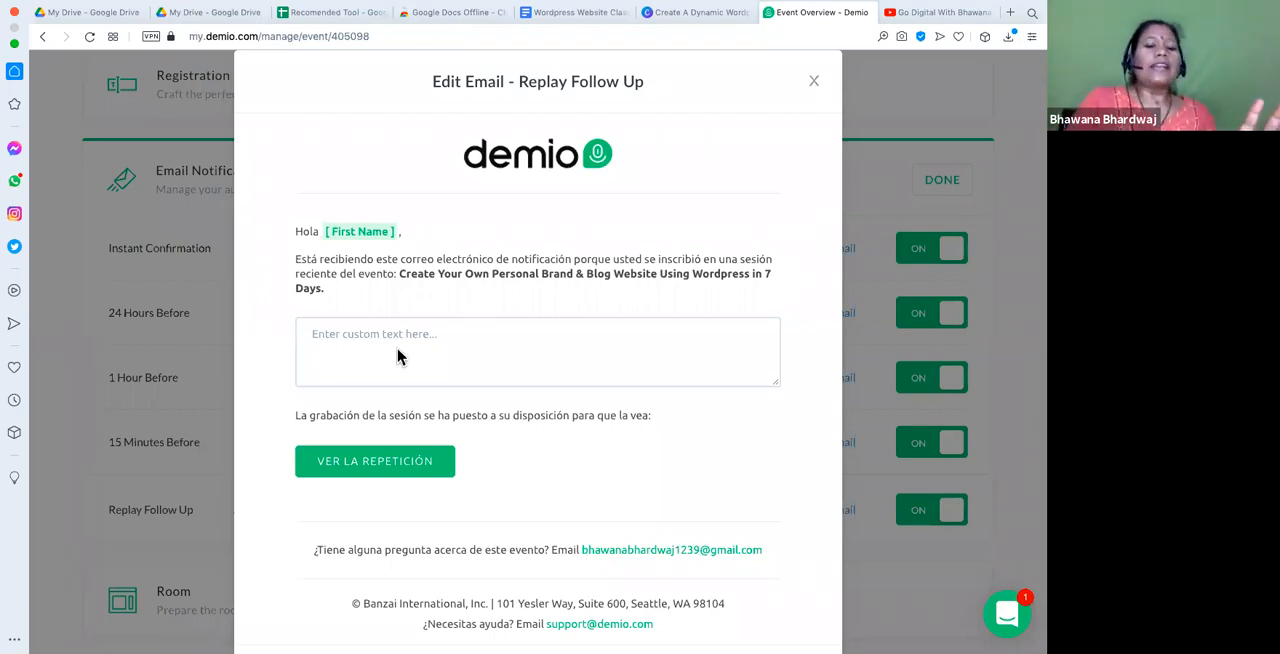
scroll(396, 358, "down", 2)
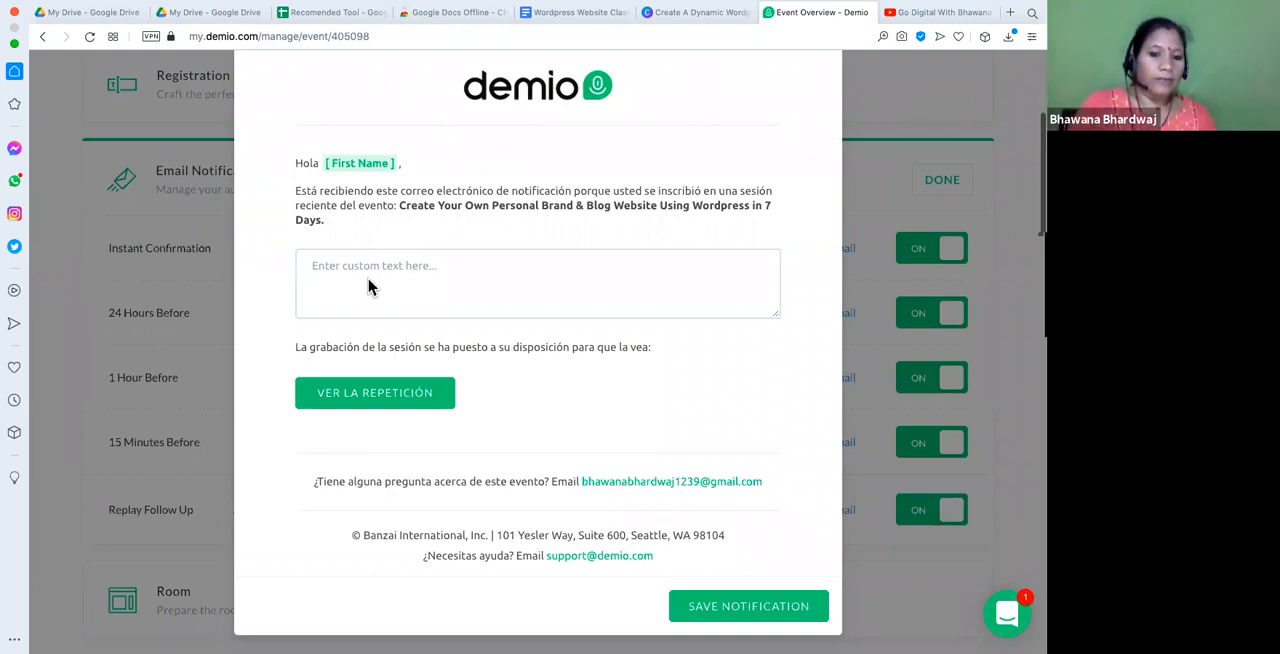
scroll(594, 269, "up", 2)
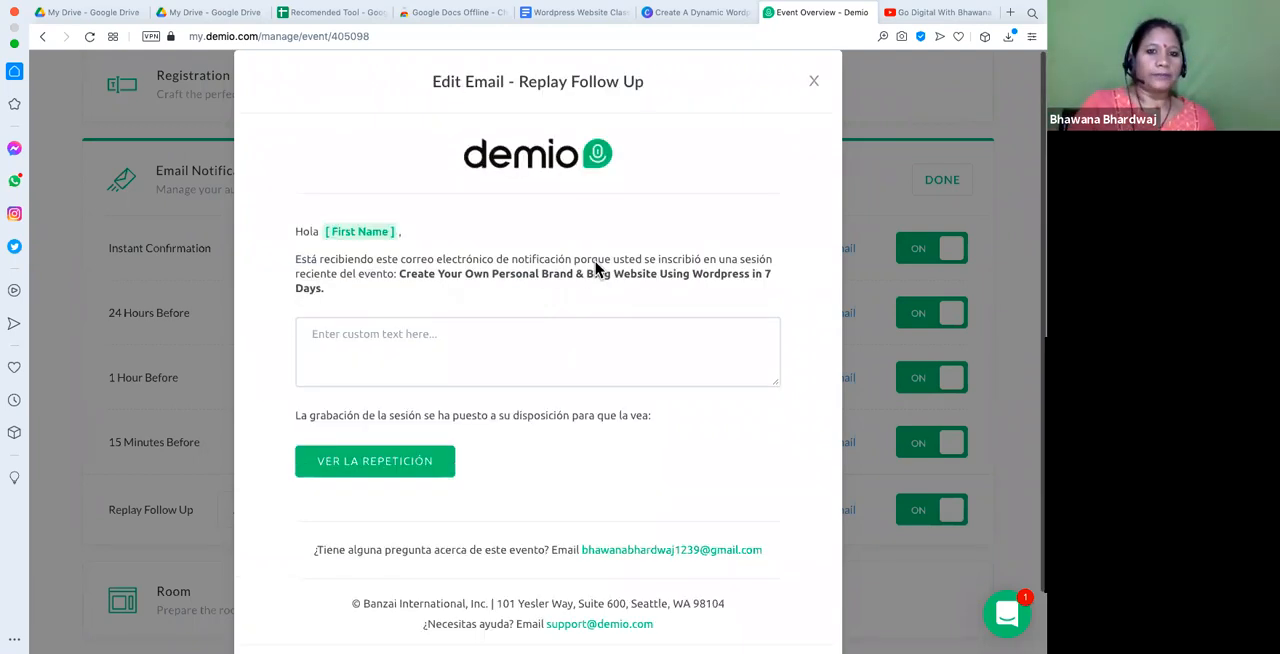
left_click(814, 84)
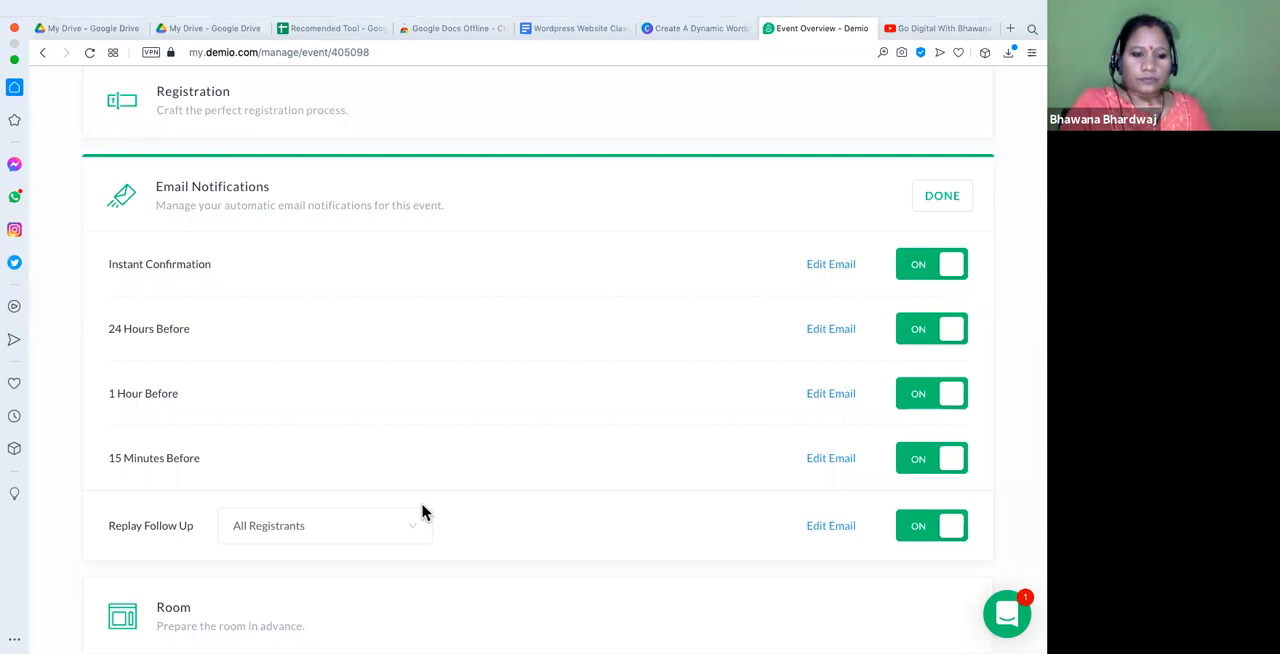
- Open the form for adding a resource to the event room and check which resource types it offers
scroll(410, 470, "down", 3)
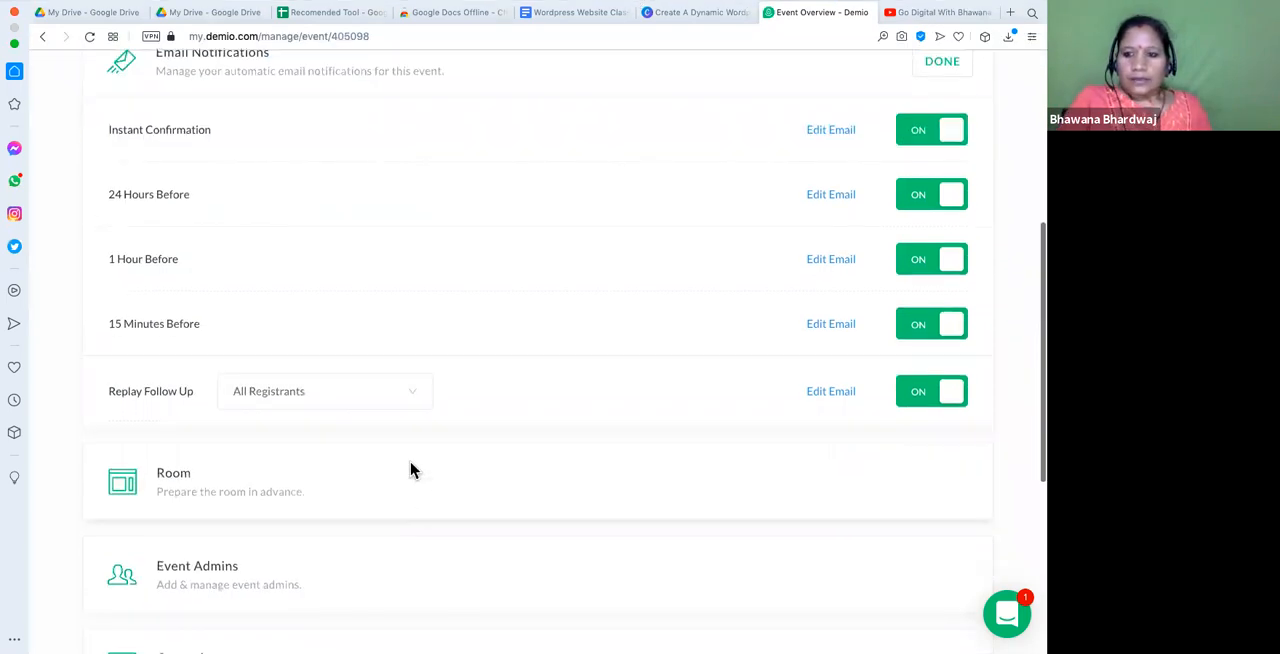
left_click(173, 488)
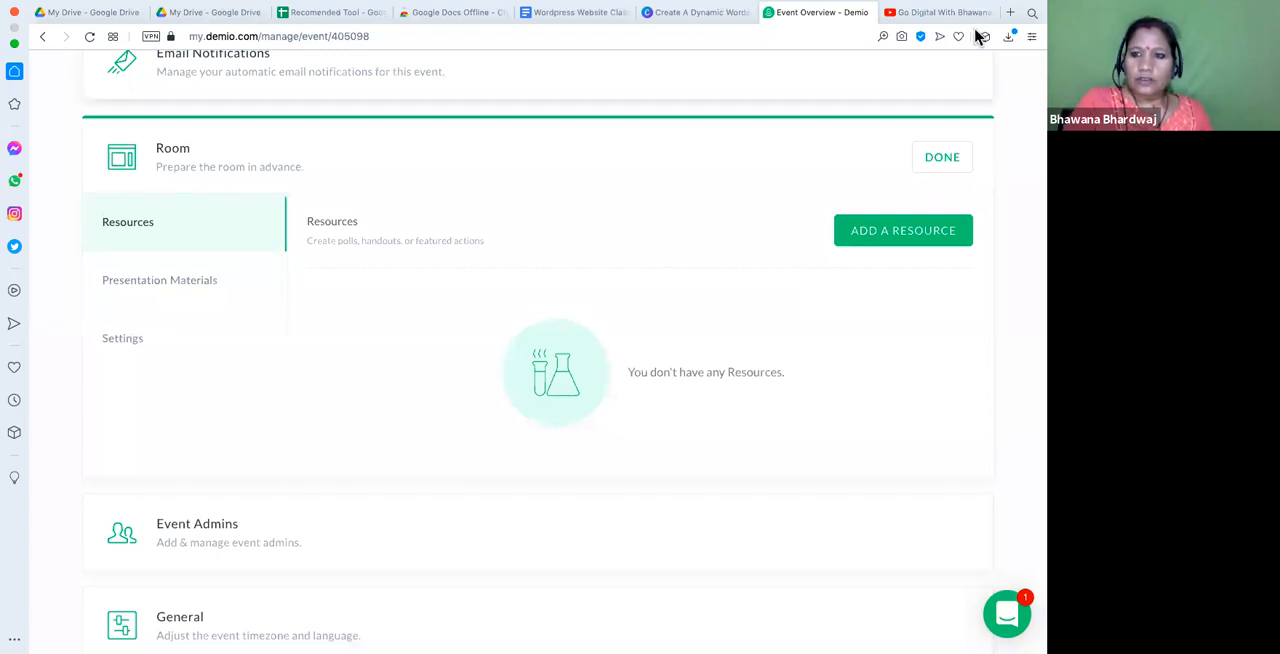
left_click(900, 232)
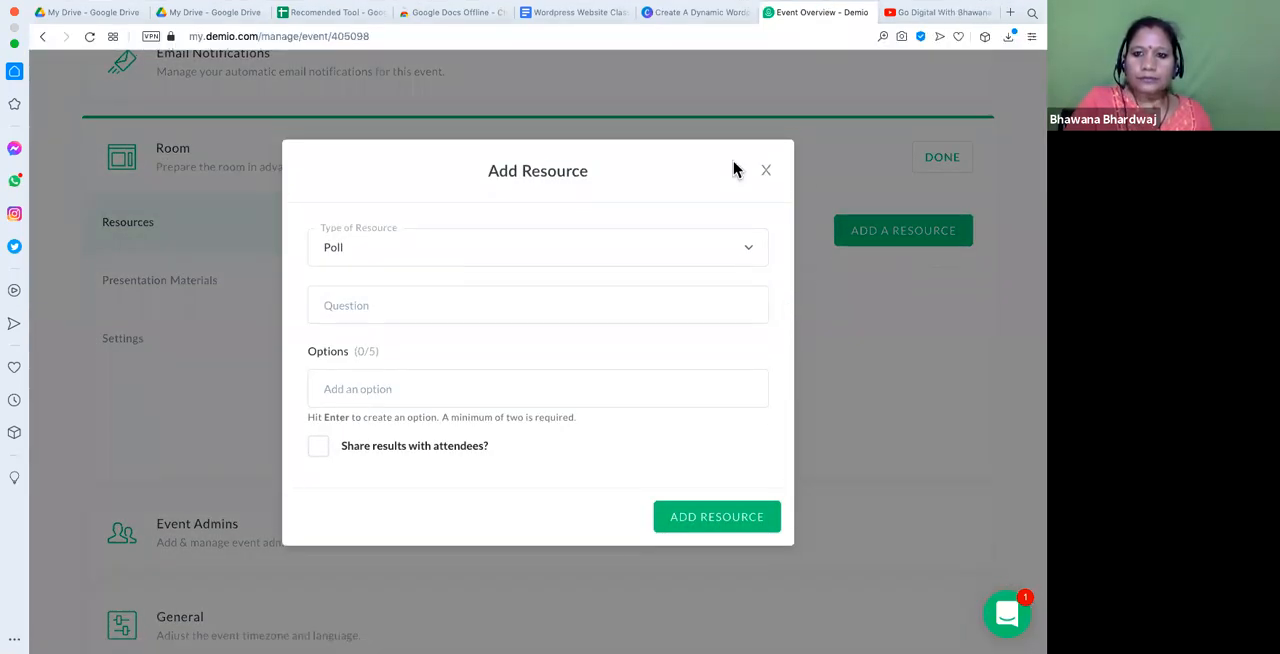
left_click(747, 252)
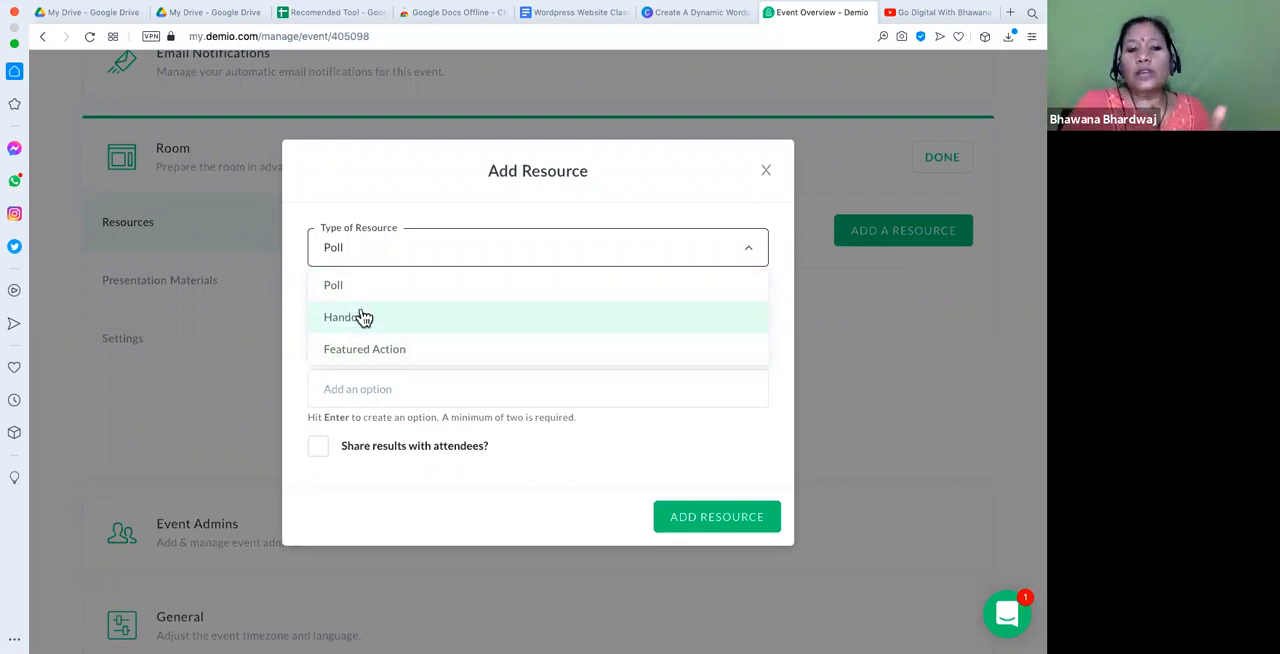
left_click(371, 414)
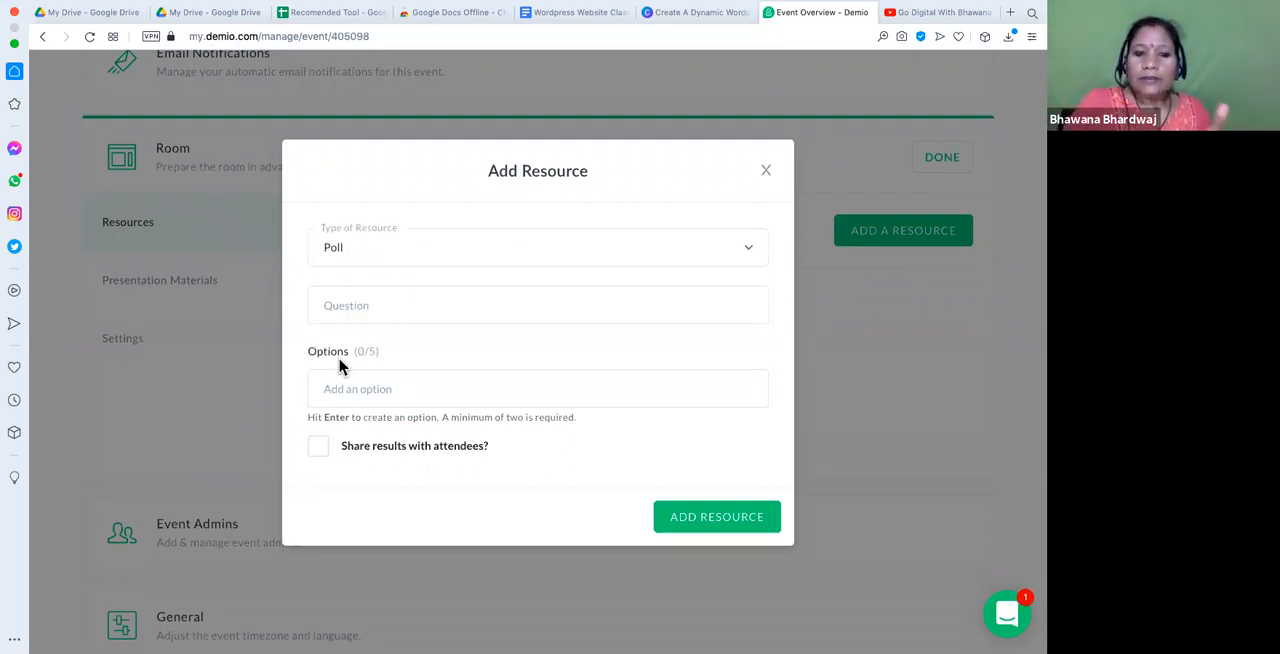
- Examine the fields for the Handout and Featured Action resource types, and close the form without adding a resource
left_click(357, 264)
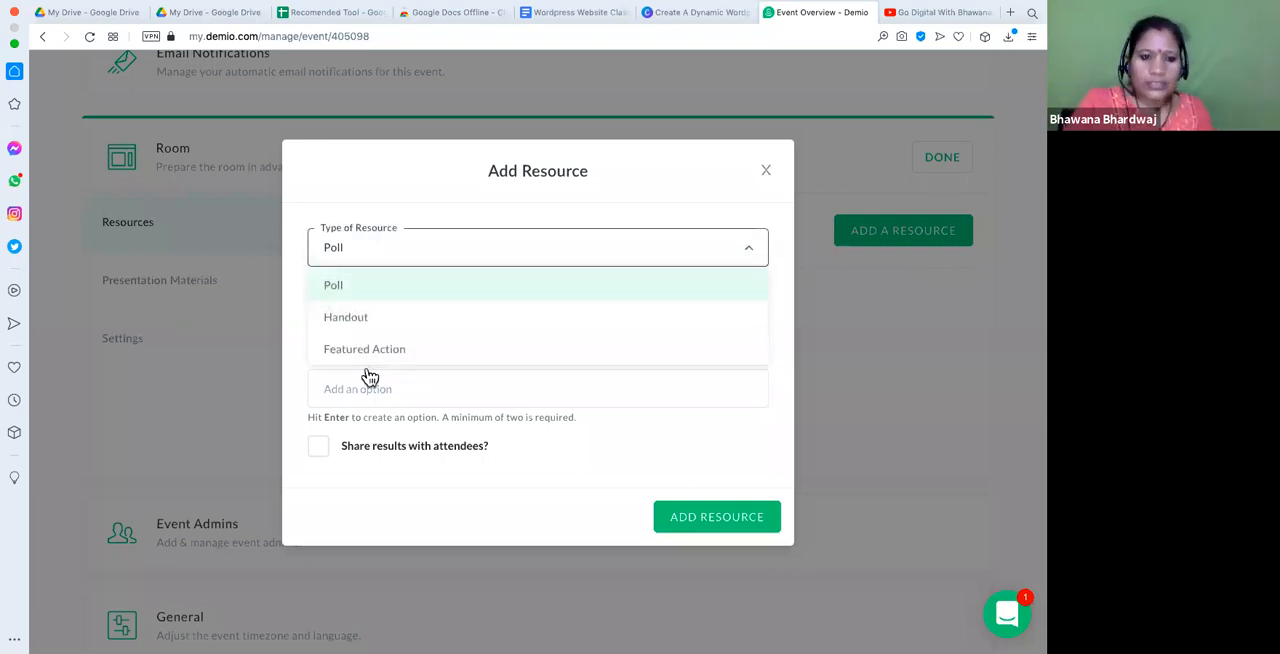
left_click(360, 328)
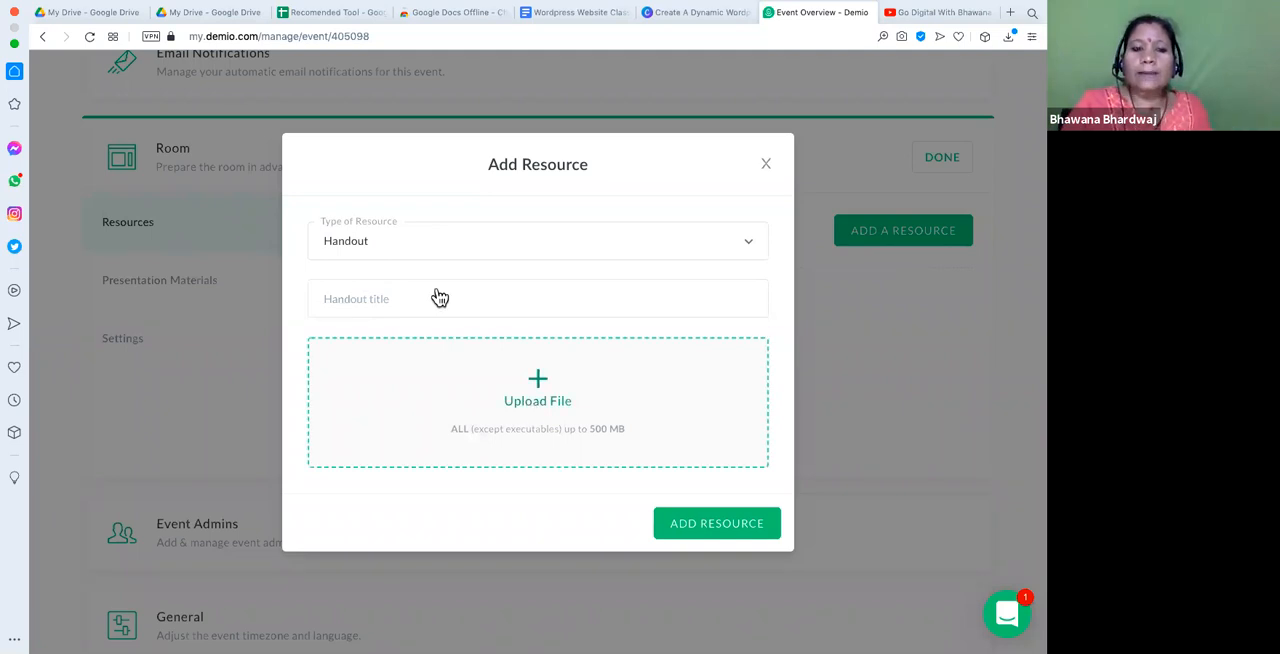
left_click(386, 251)
left_click(390, 342)
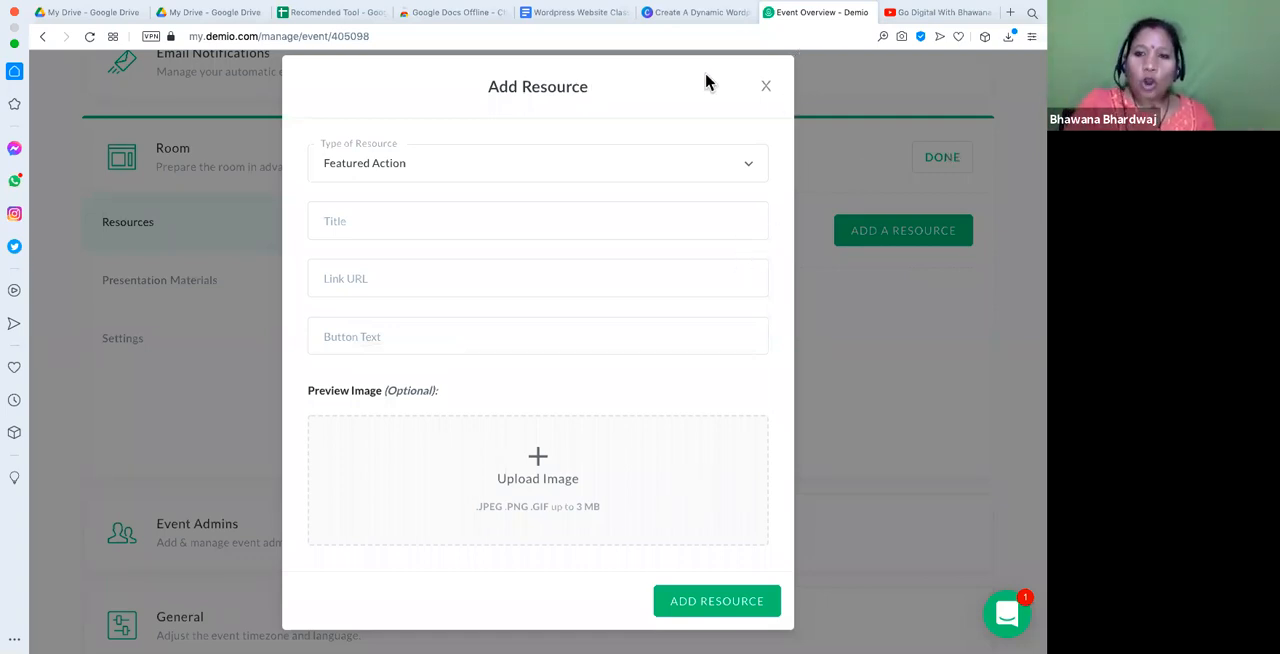
left_click_drag(574, 100, 632, 100)
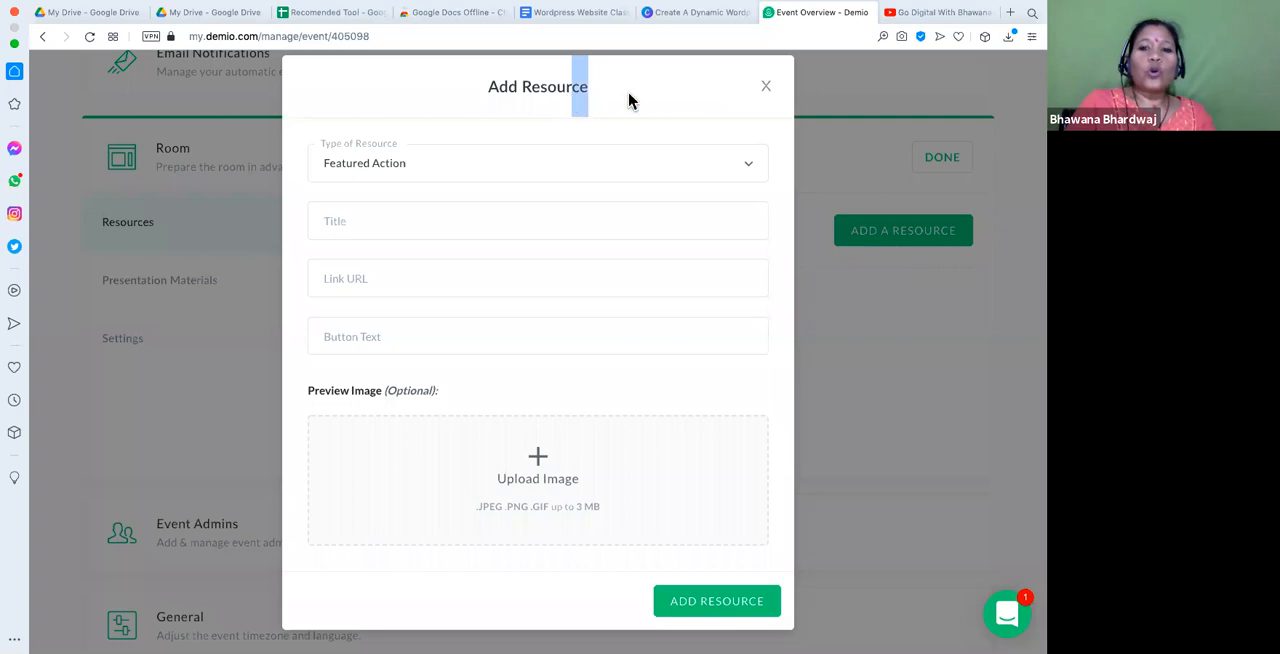
left_click(767, 92)
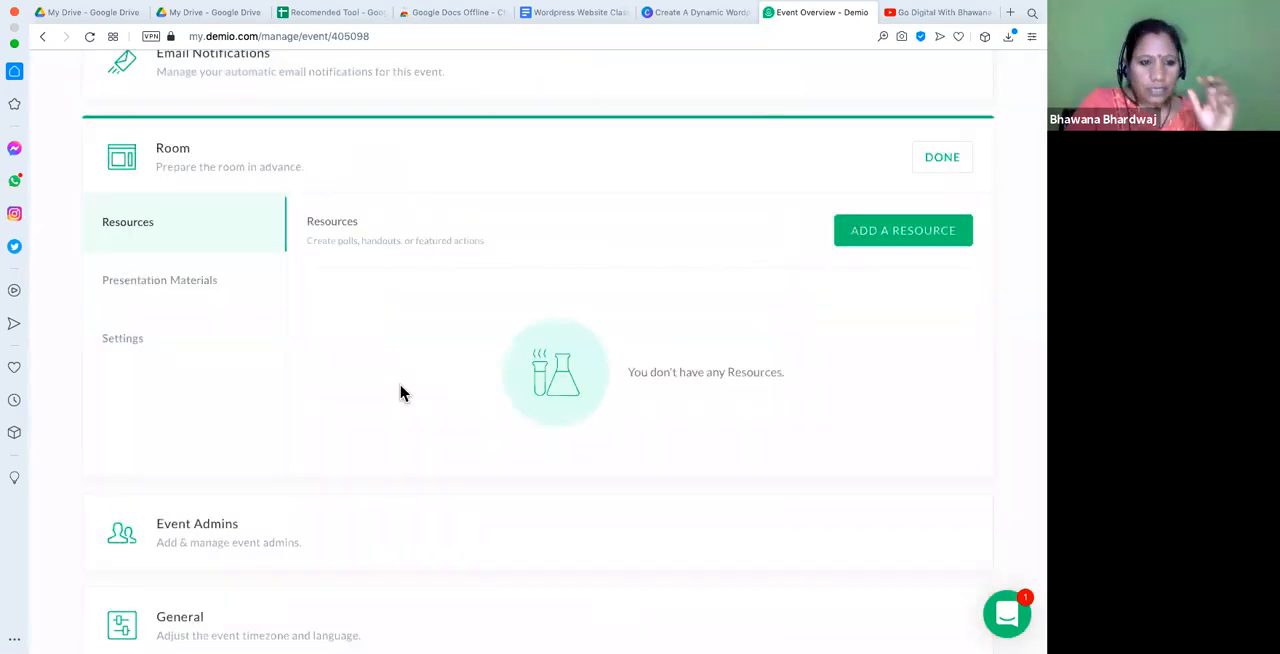
scroll(400, 393, "down", 3)
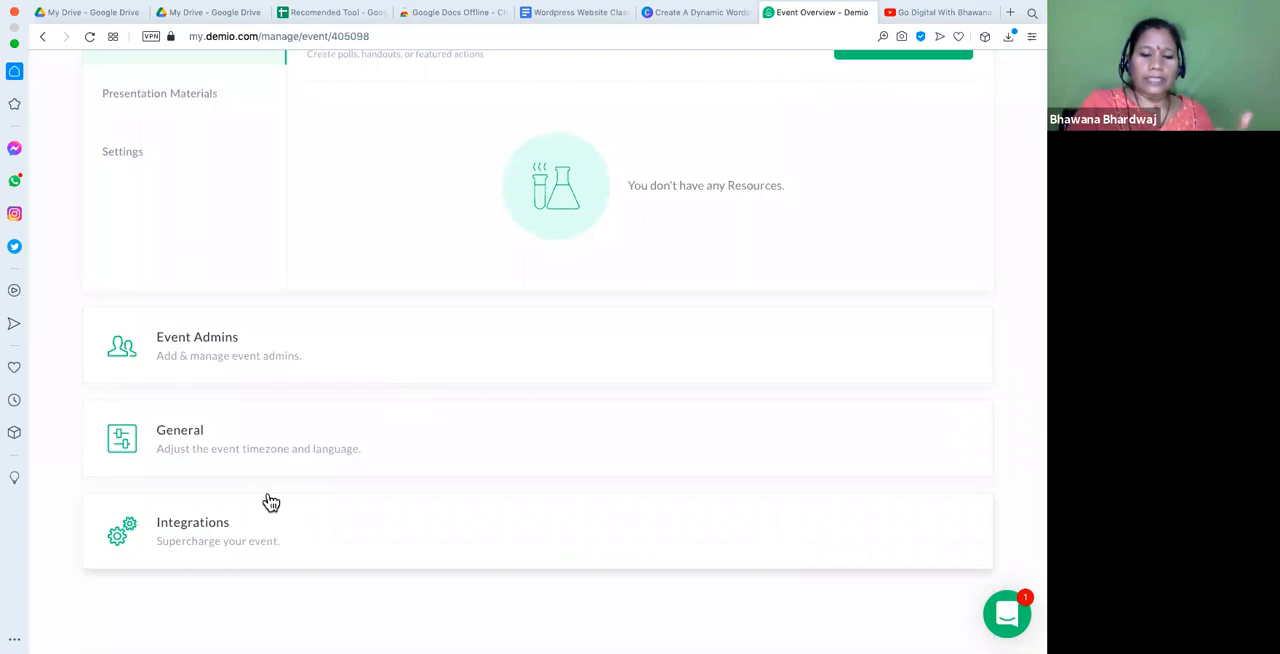
scroll(270, 502, "up", 5)
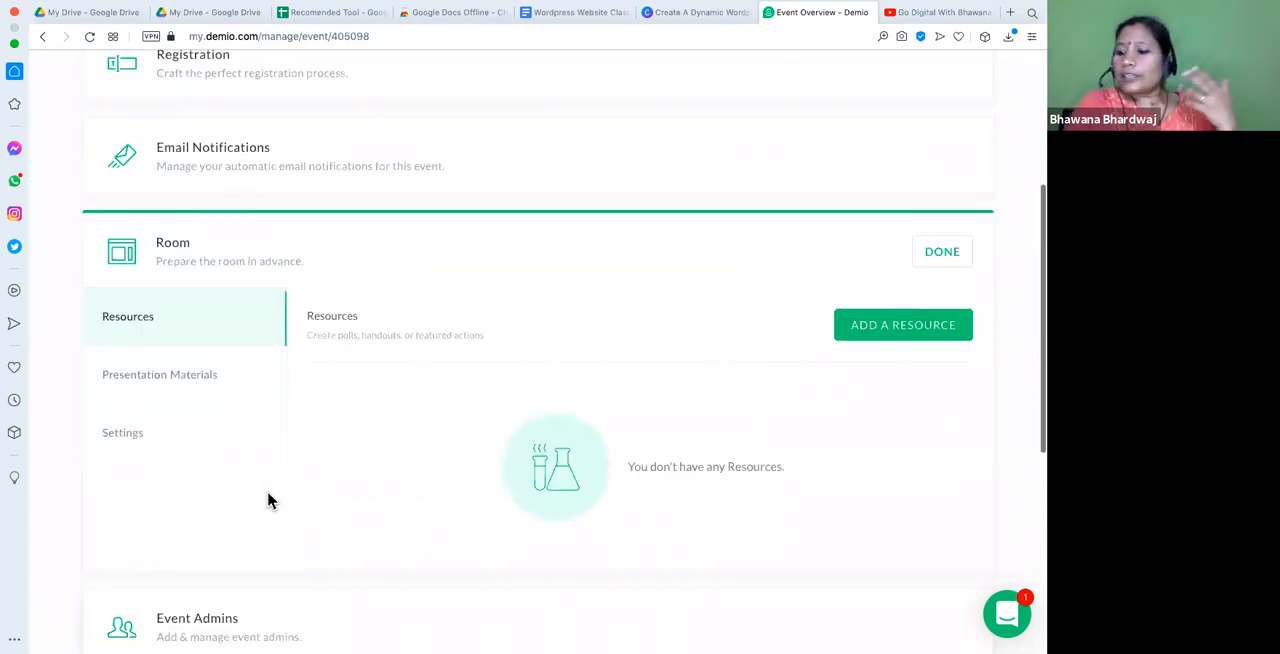